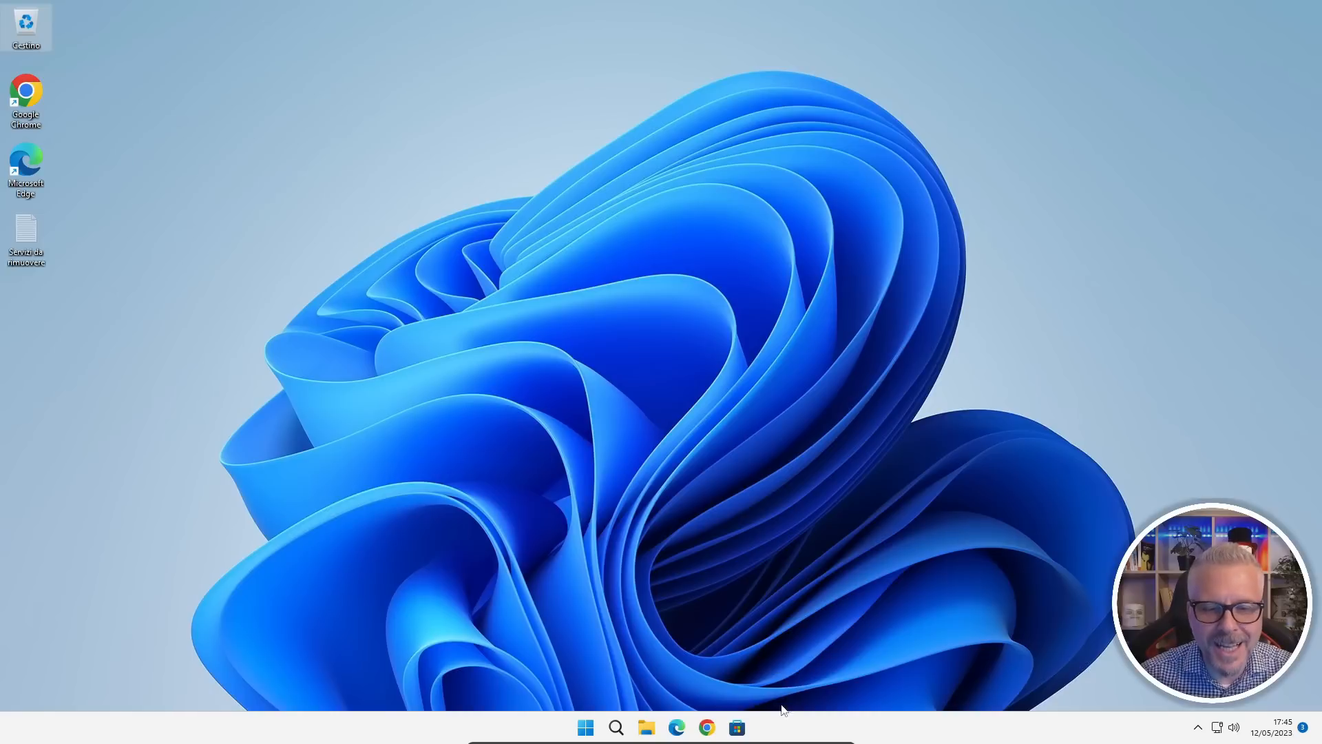
In Google Chrome, search Google for "download windows 11 iso" and open Microsoft's Italian Windows 11 download page
click(707, 729)
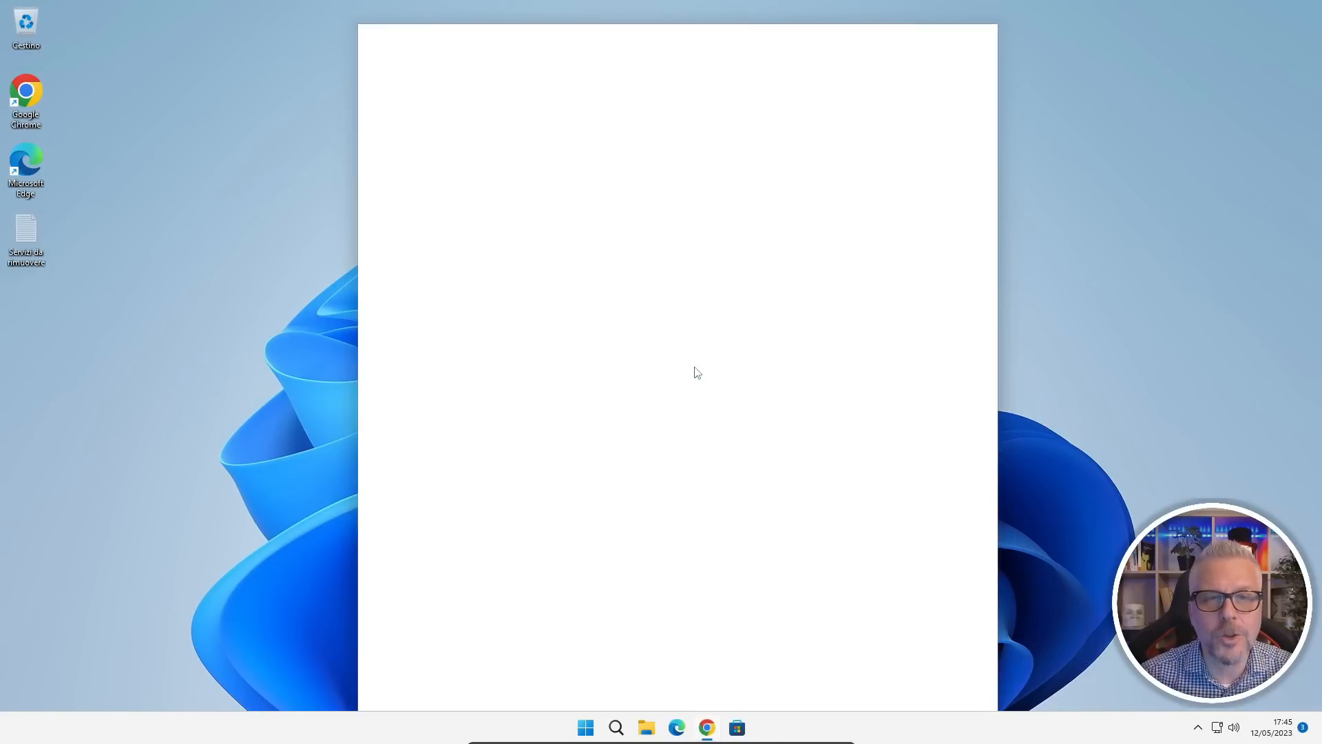
click(951, 35)
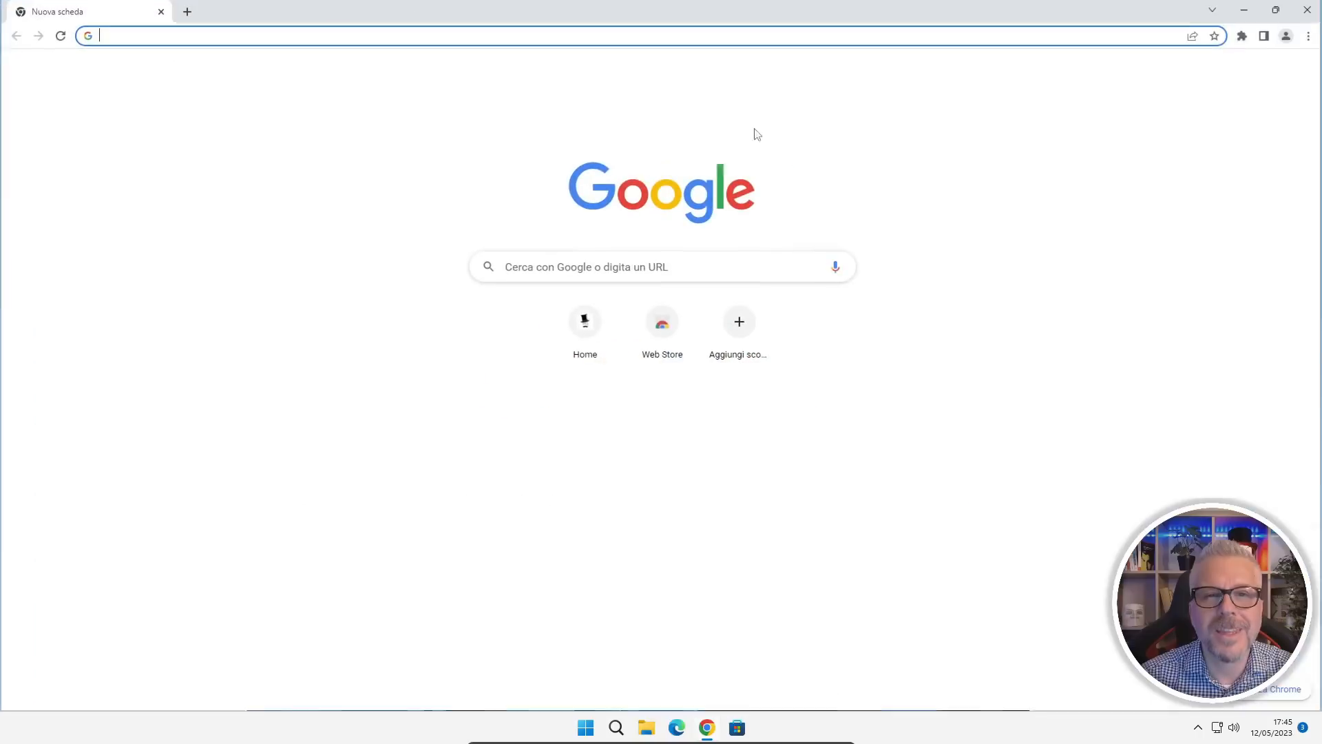
click(632, 38)
click(597, 451)
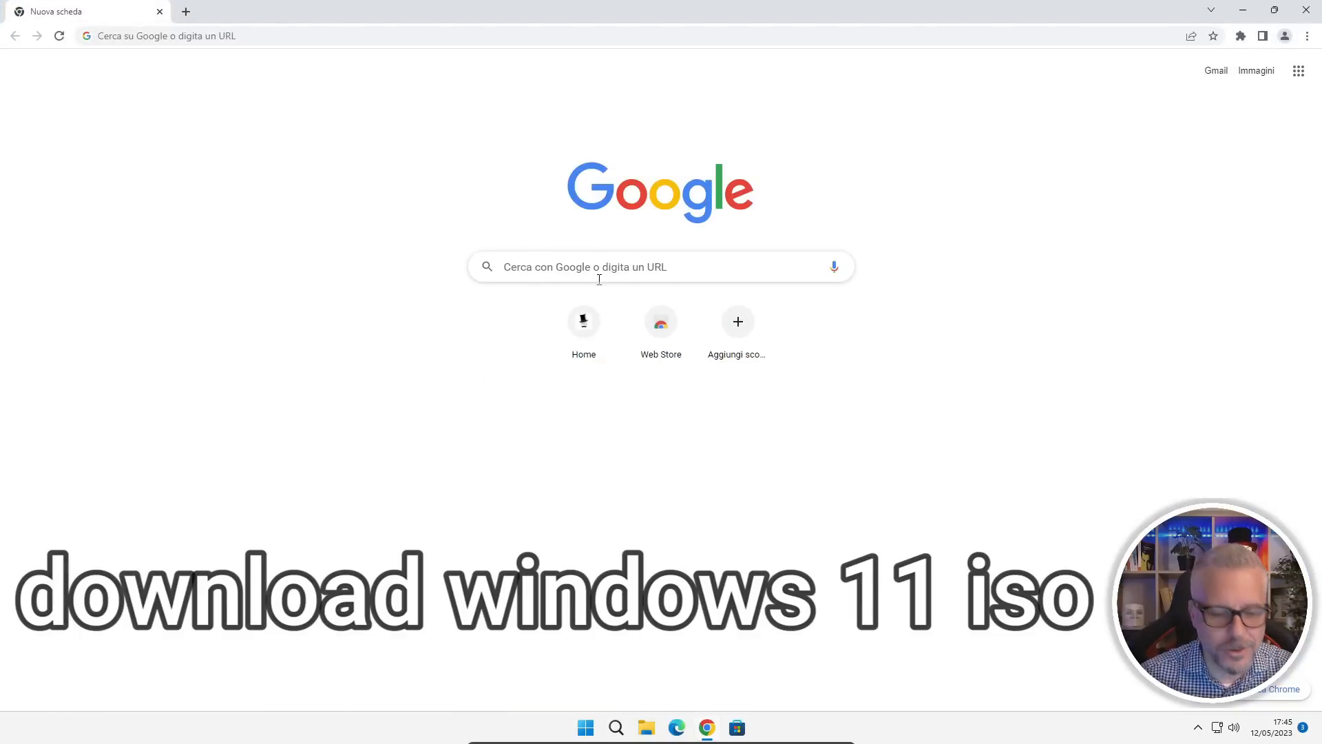
click(599, 279)
text(download windows )
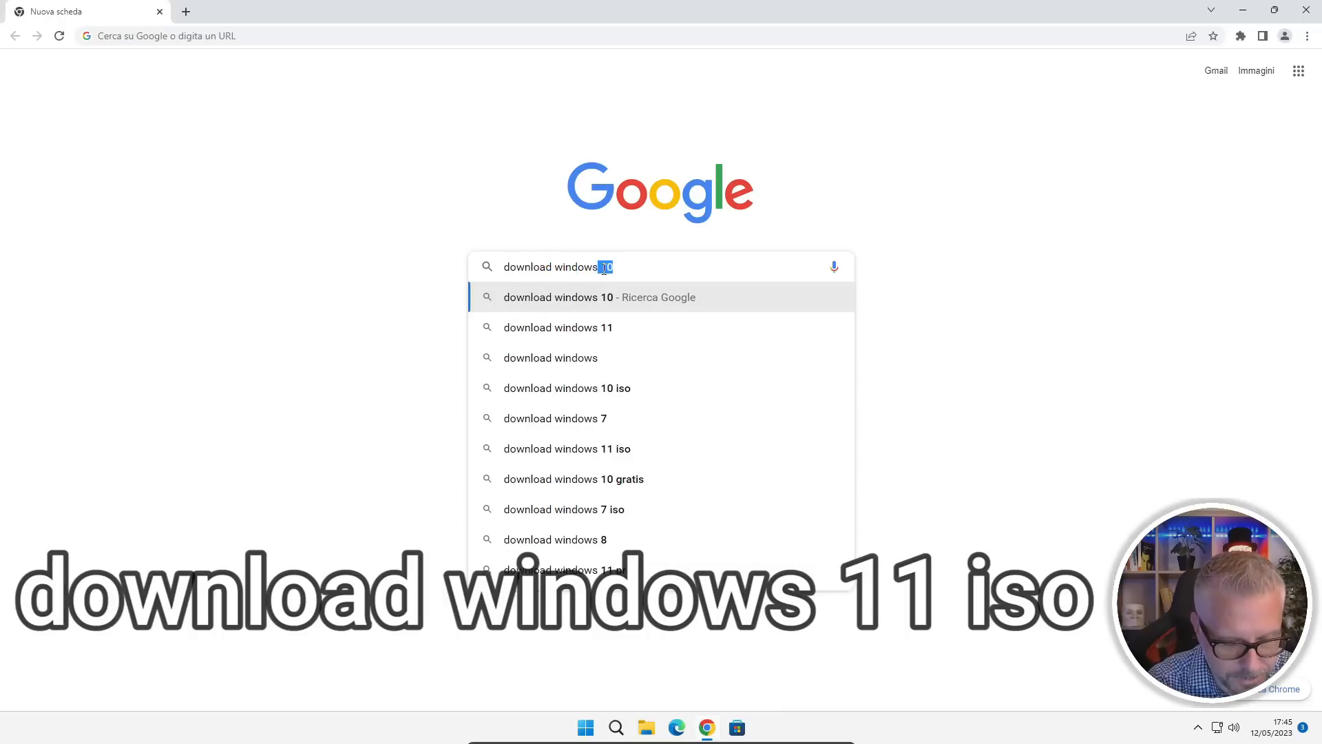
text(11 iso)
key(Return)
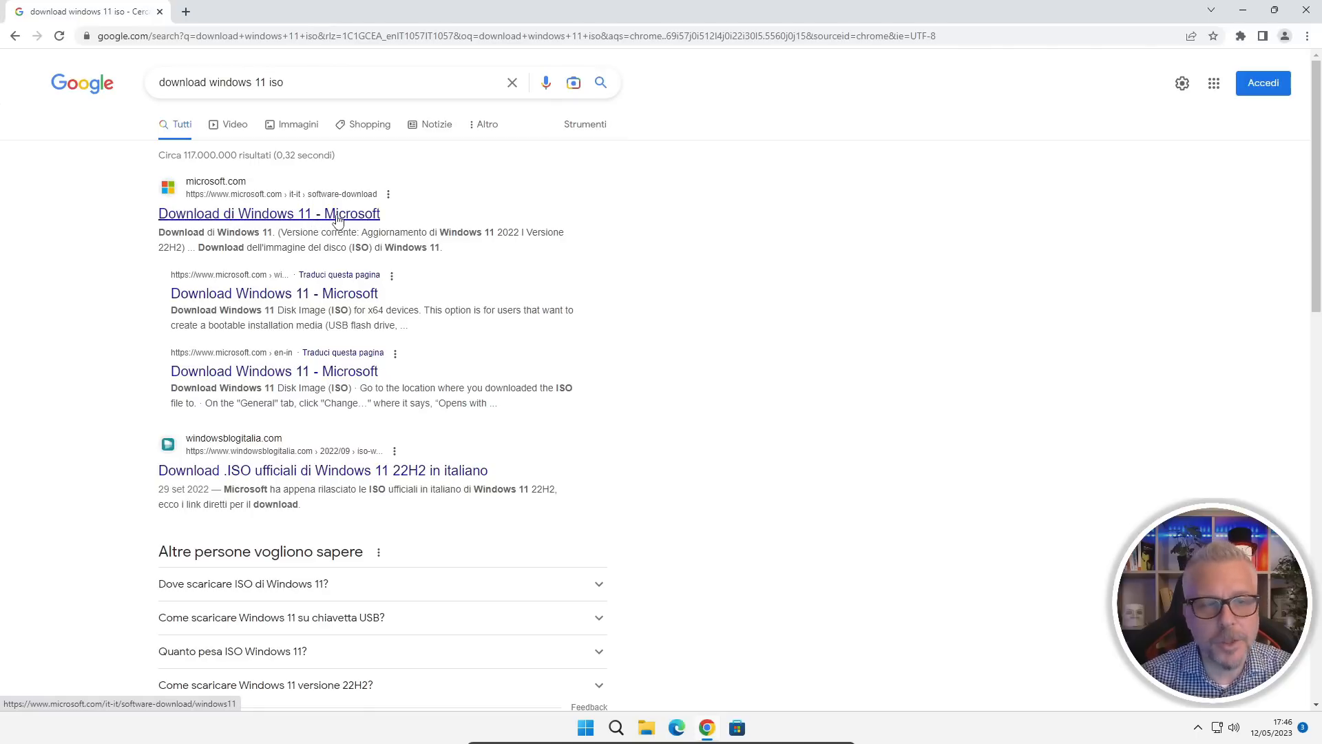
click(275, 214)
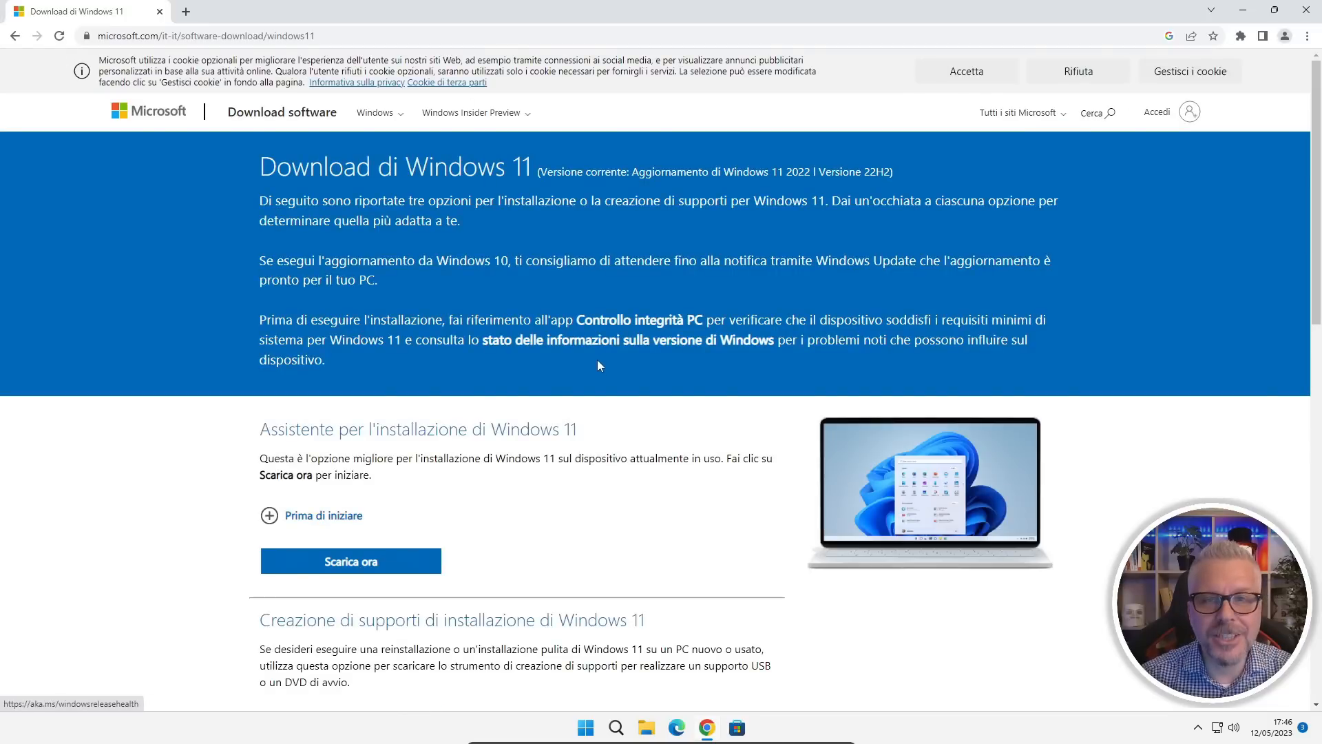
In the Windows 11 disk image (ISO) section, choose Windows 11 (multi-edition ISO) and submit the download request
scroll(597, 358, down, 1)
scroll(597, 358, down, 8)
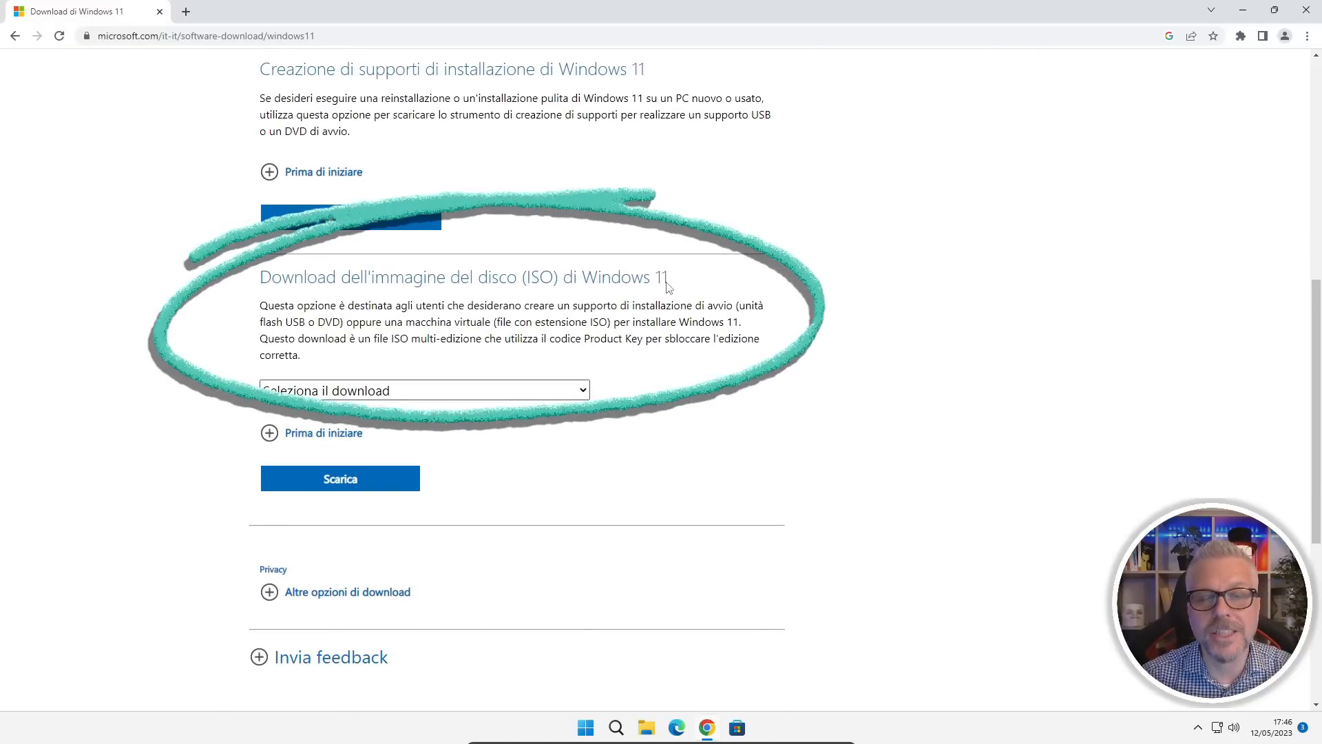
click(413, 391)
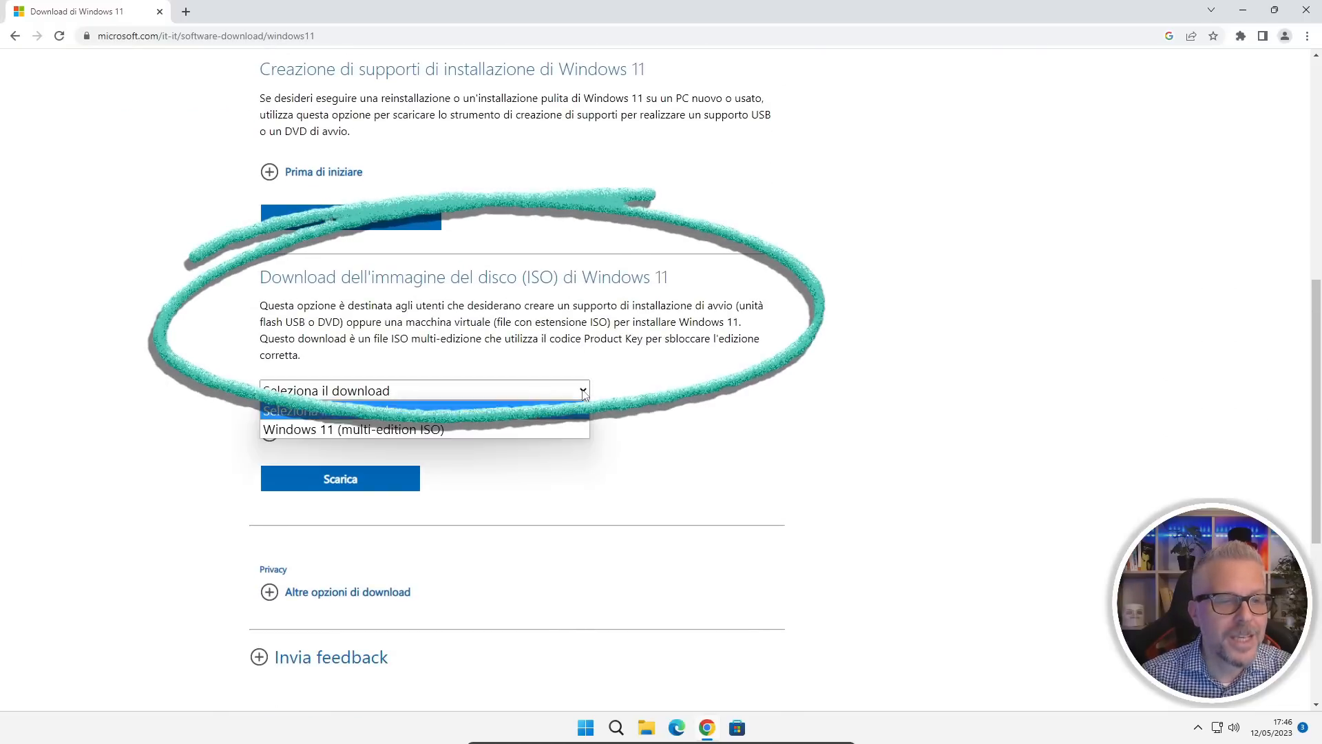
click(303, 430)
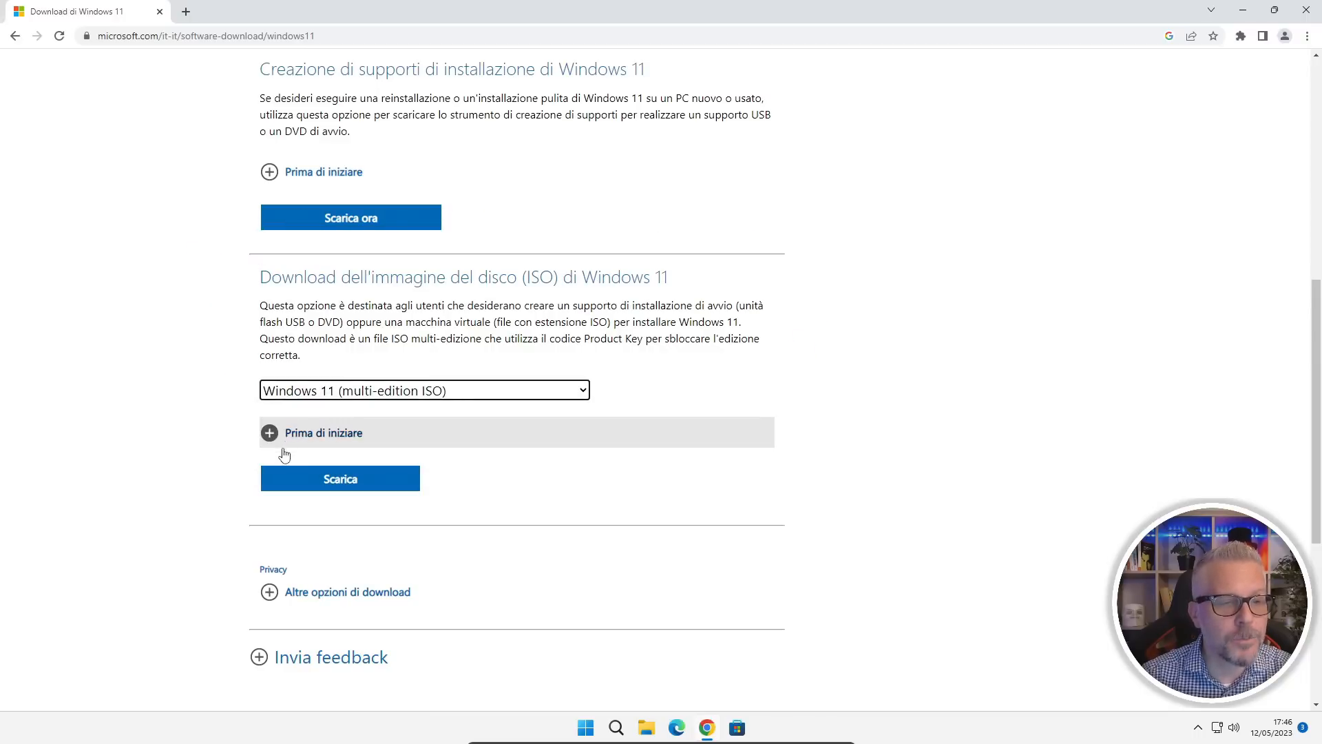
click(294, 484)
Confirm Italiano as the product language and download the 64-bit Windows 11 ISO
click(411, 283)
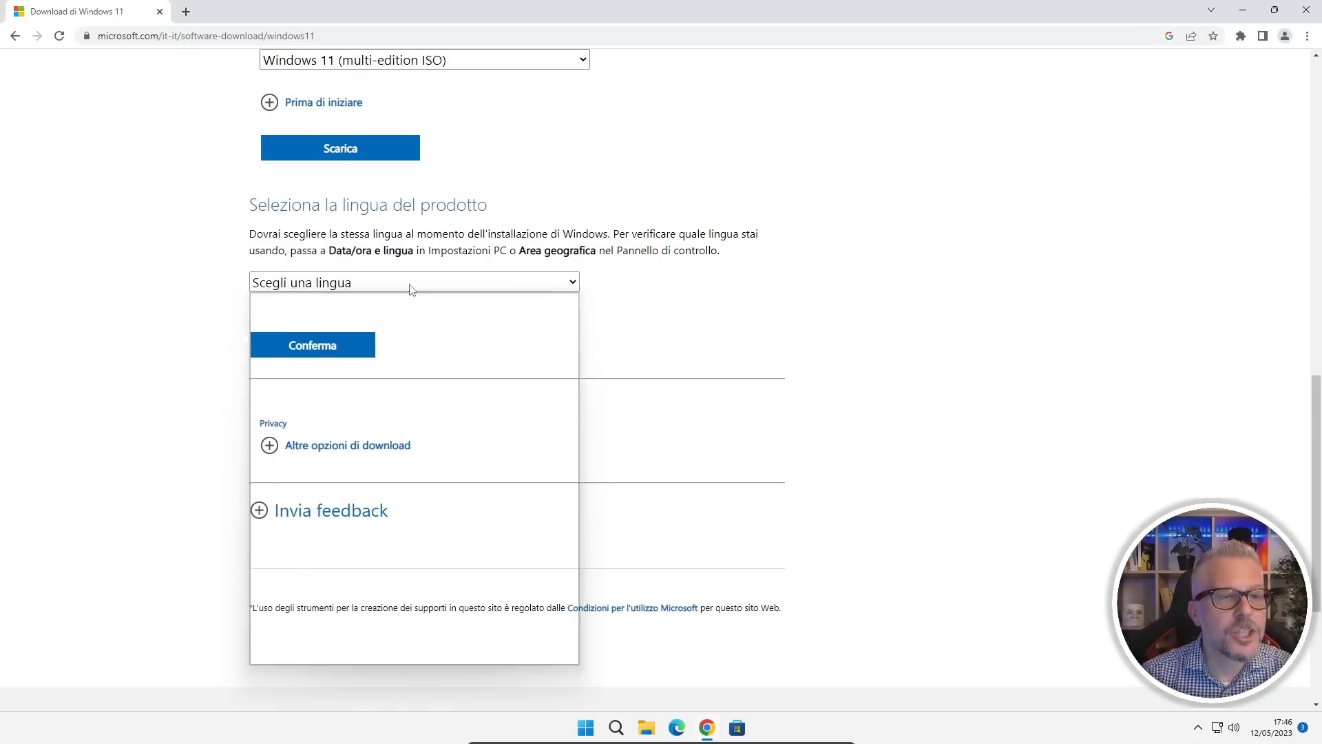
scroll(390, 447, down, 5)
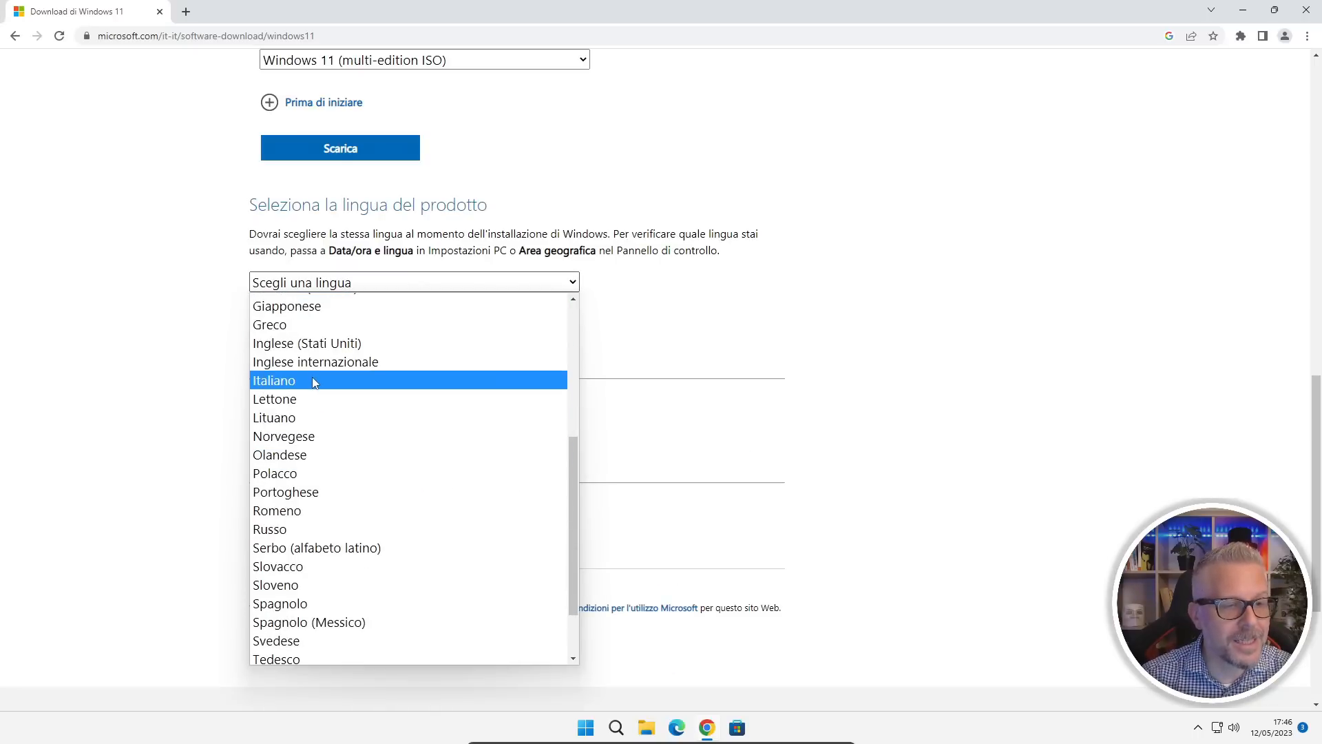
click(312, 380)
click(315, 349)
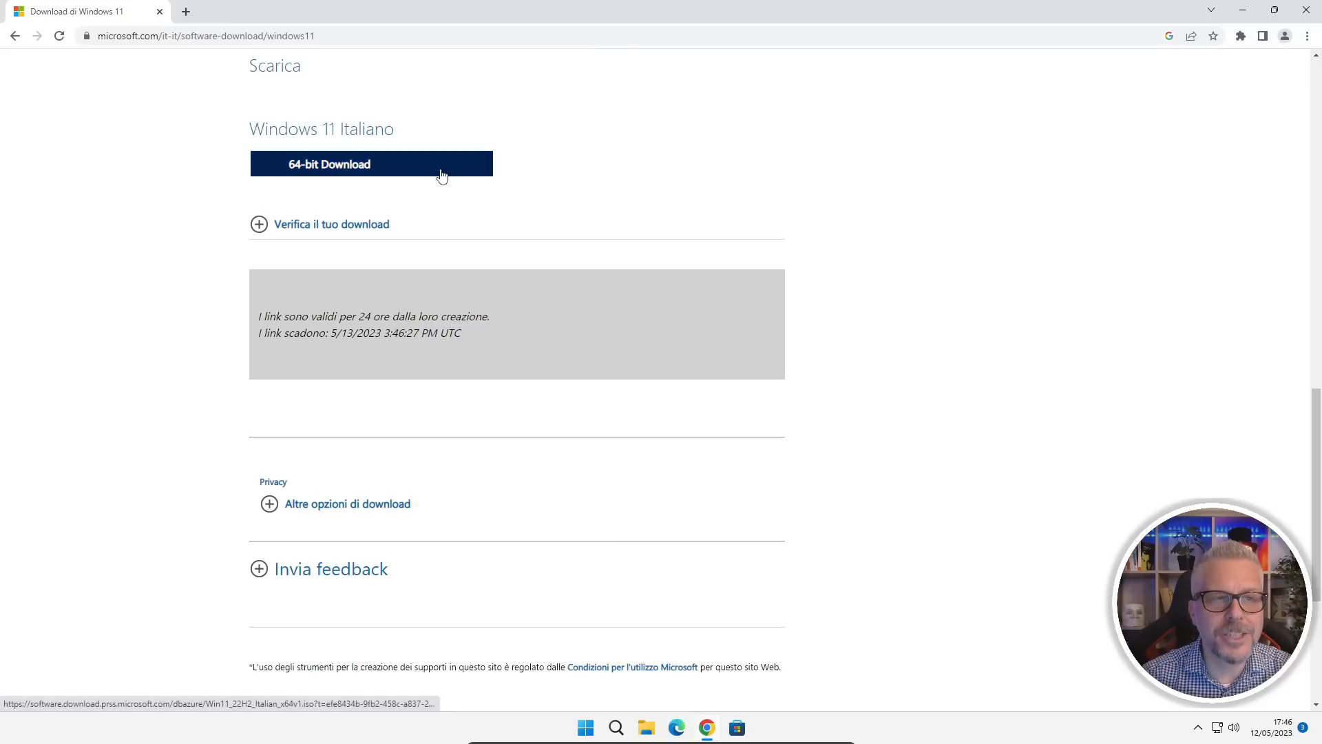
click(396, 172)
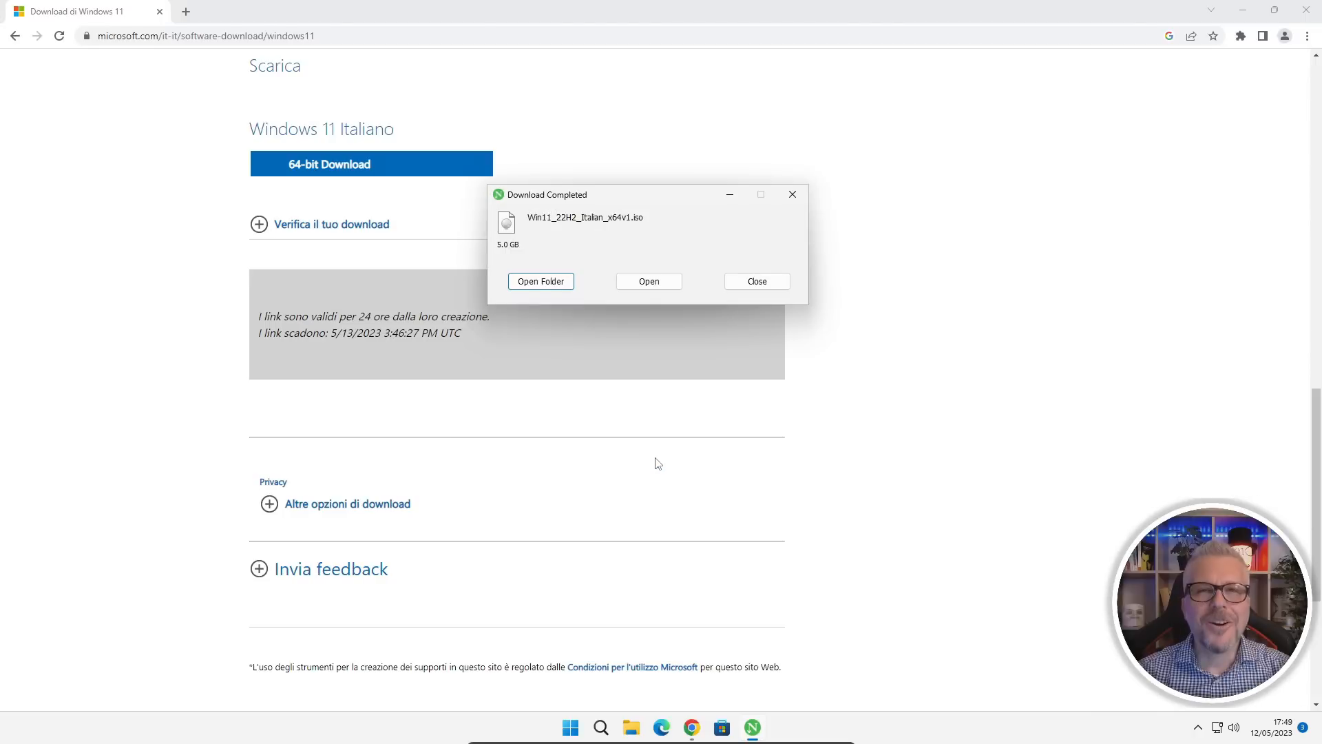
Show the downloaded ISO in its folder, close the browser, and move the folder window clear of the desktop icons
click(541, 283)
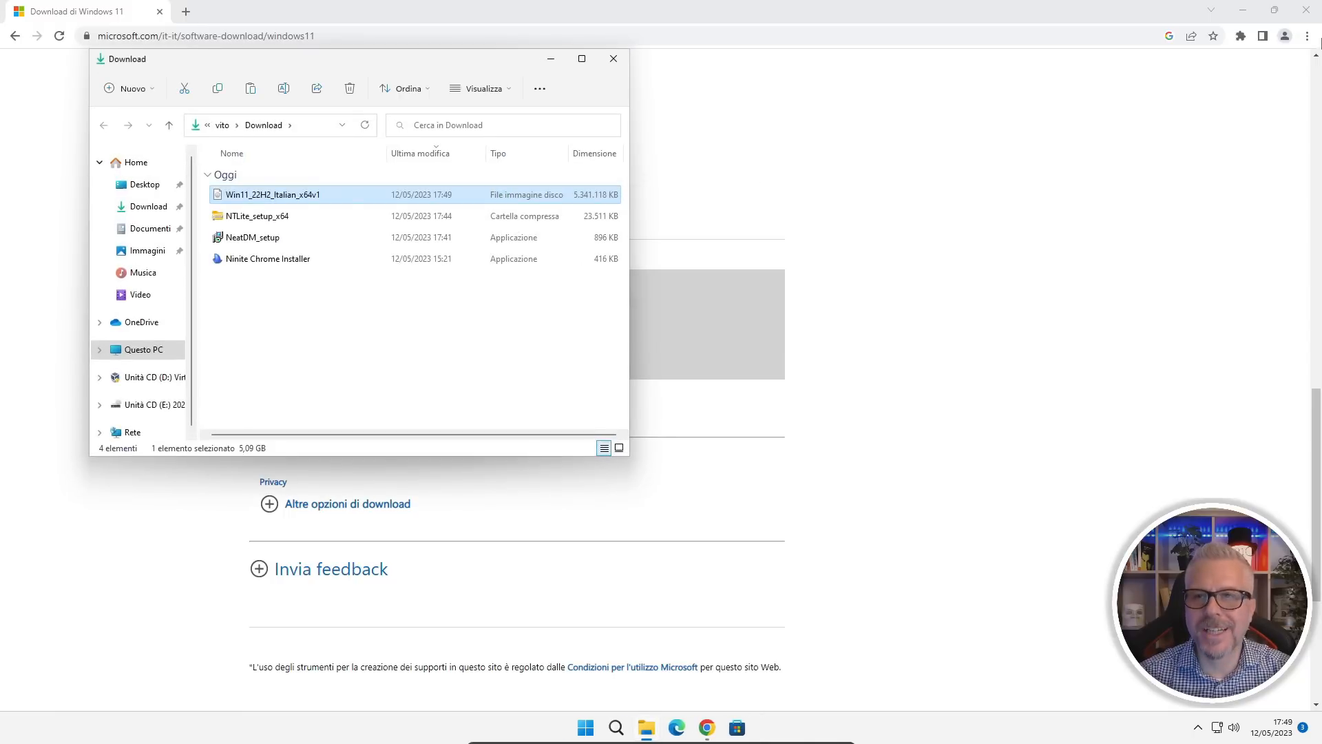
click(1306, 11)
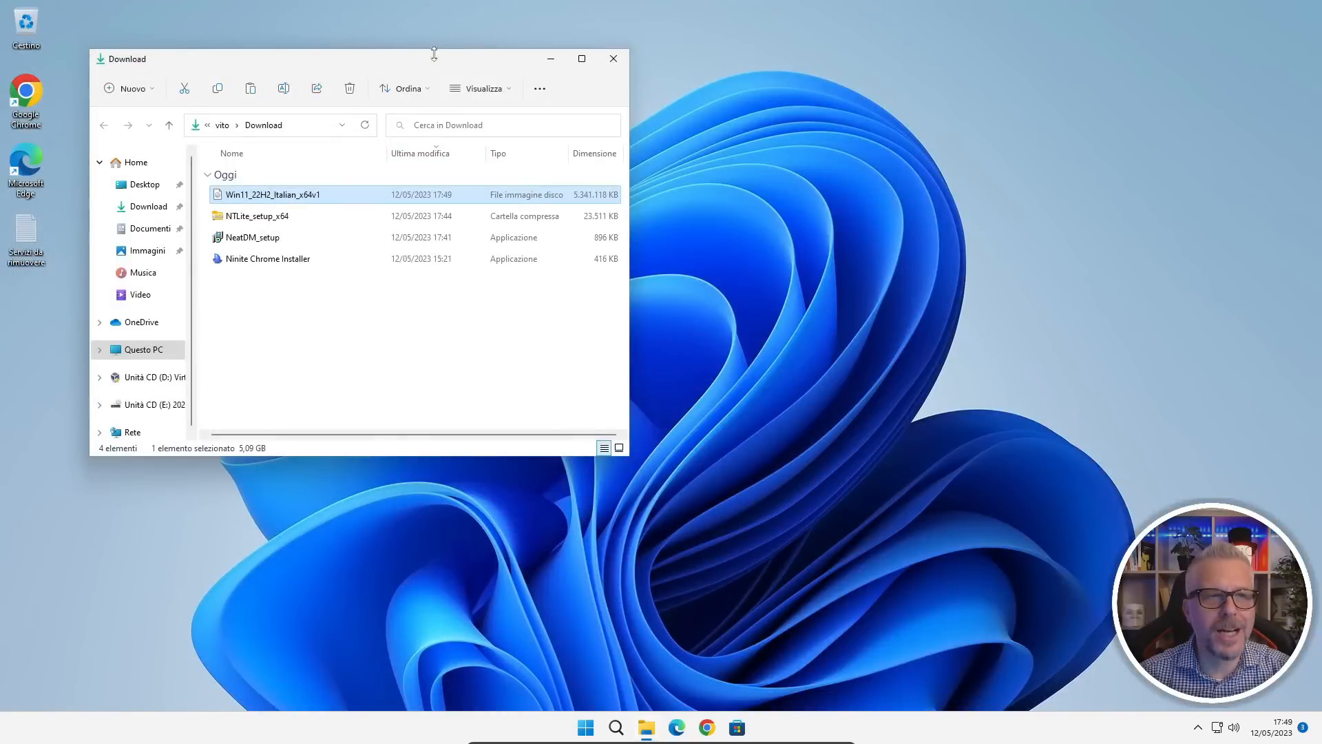
drag(437, 53, 707, 65)
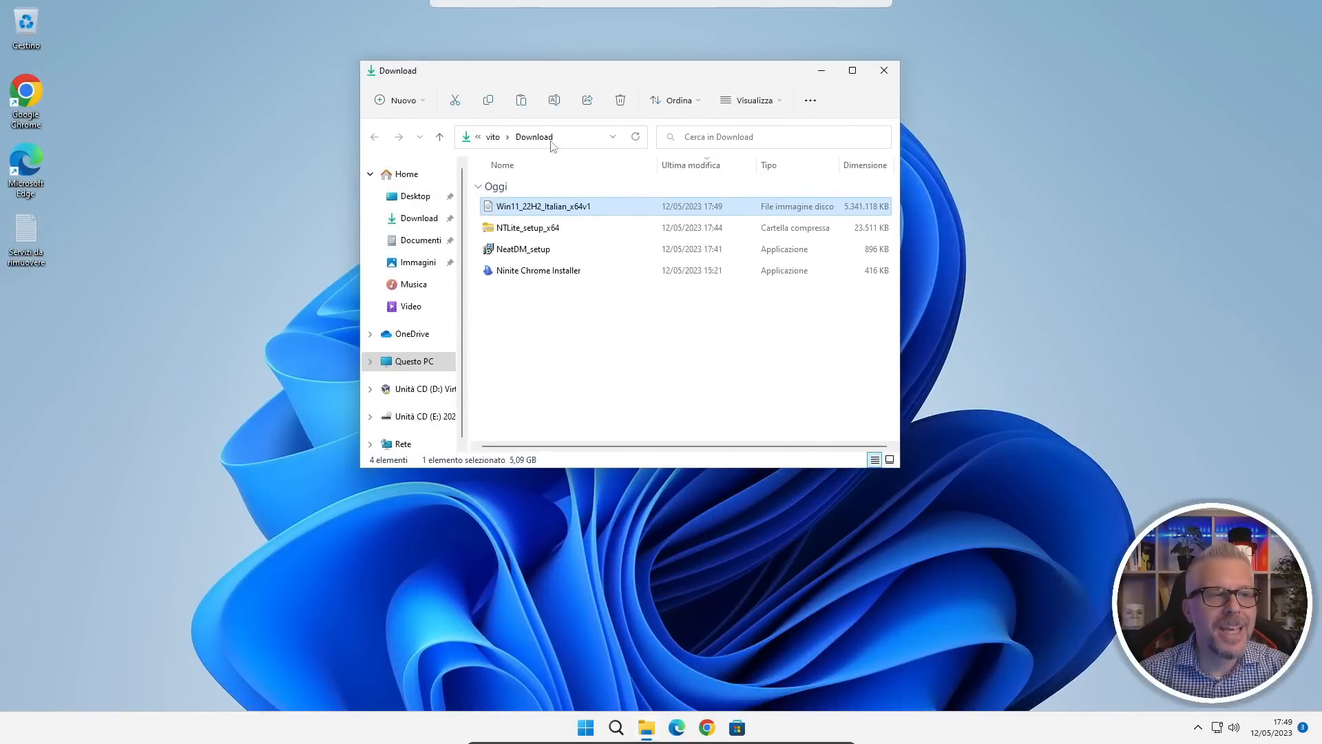
Create a new folder named "Custom ISO" on the desktop
right_click(31, 316)
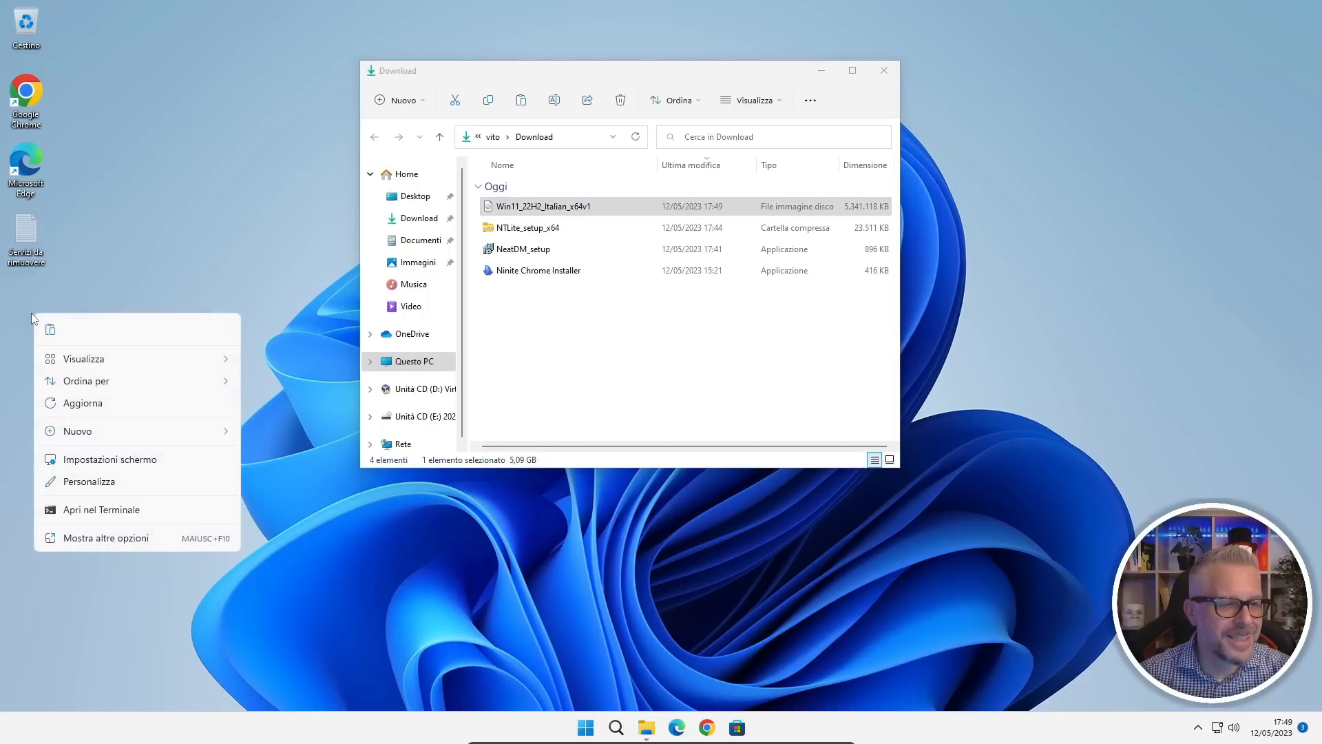
mouse_move(88, 434)
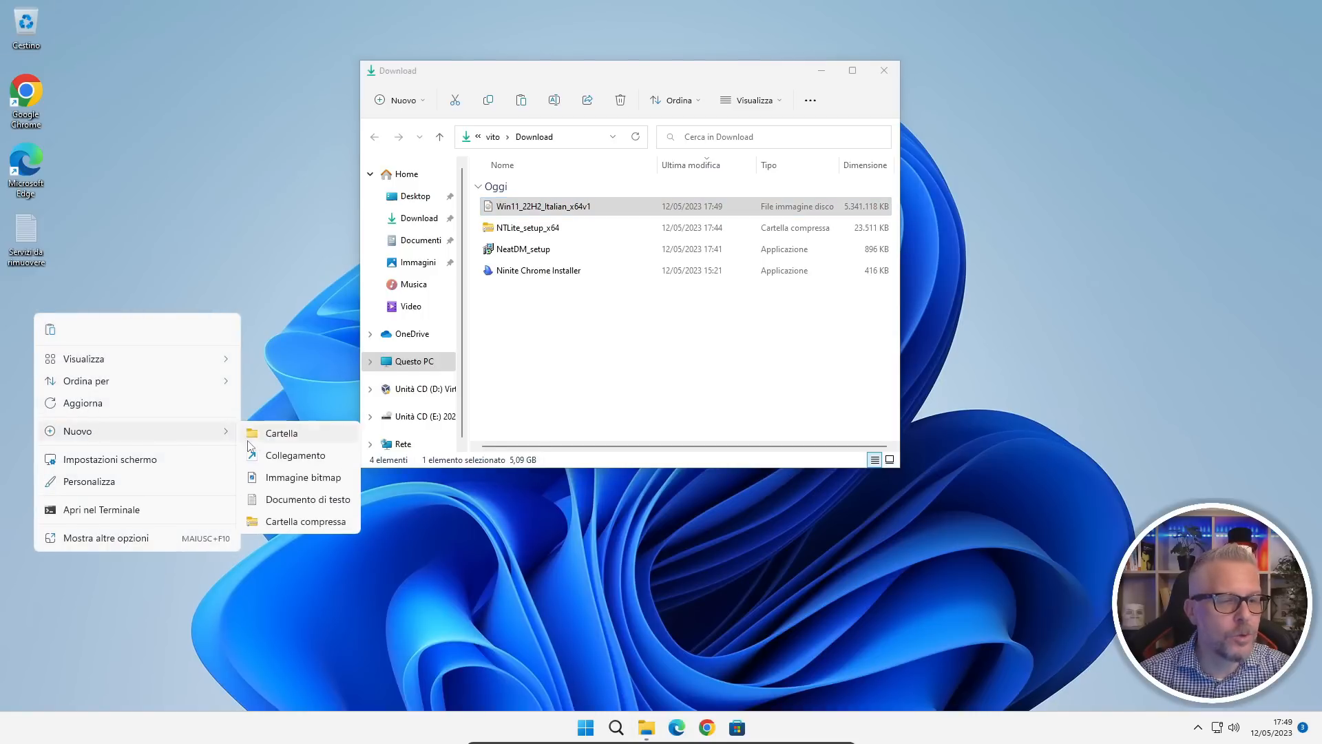
click(279, 434)
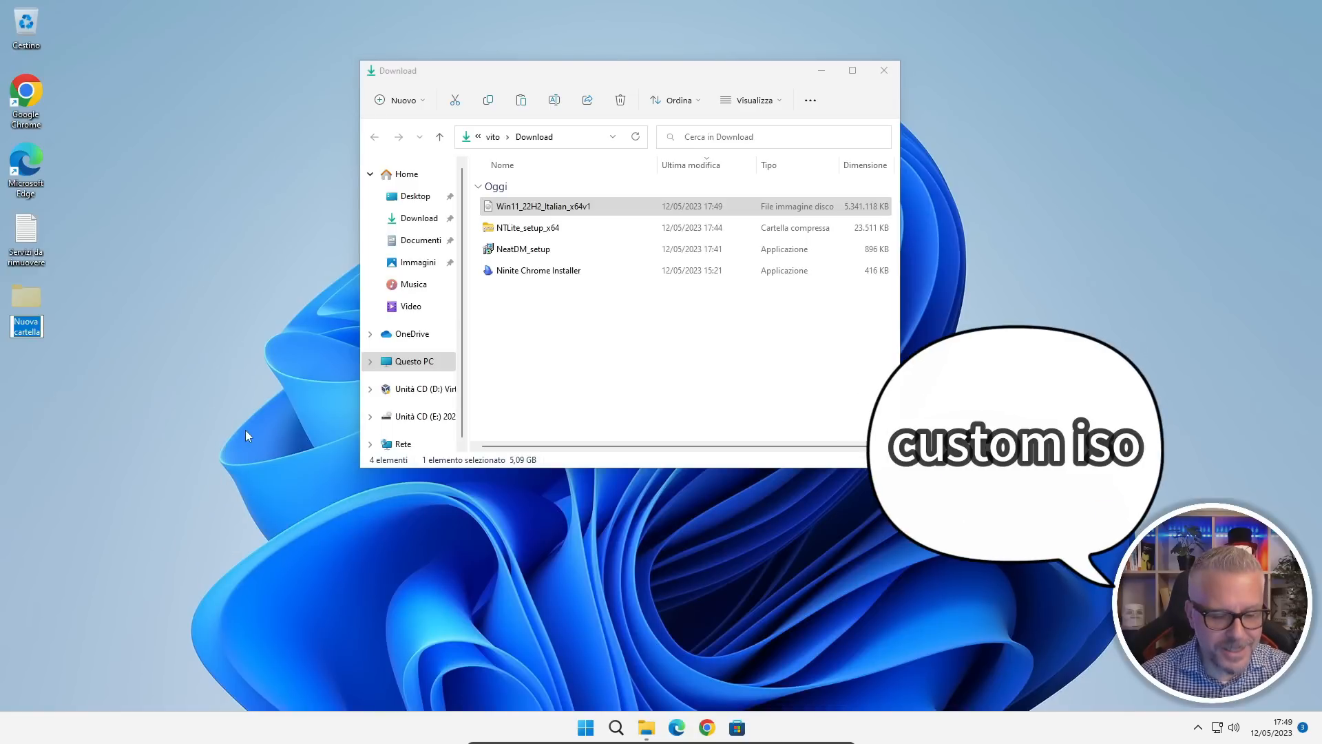
text(Custom ISO)
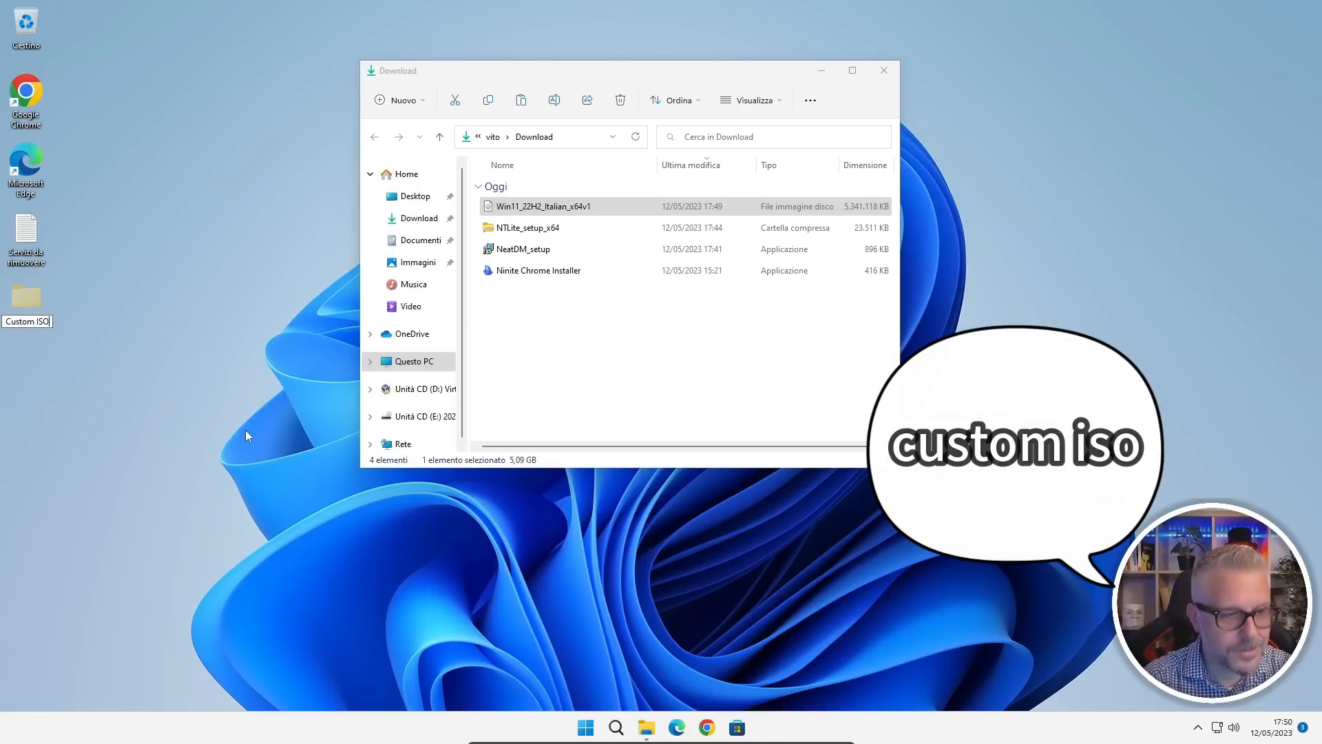
key(Return)
Move Win11_22H2_Italian_x64v1 from the Download folder into the Custom ISO folder and close the Download window
click(519, 208)
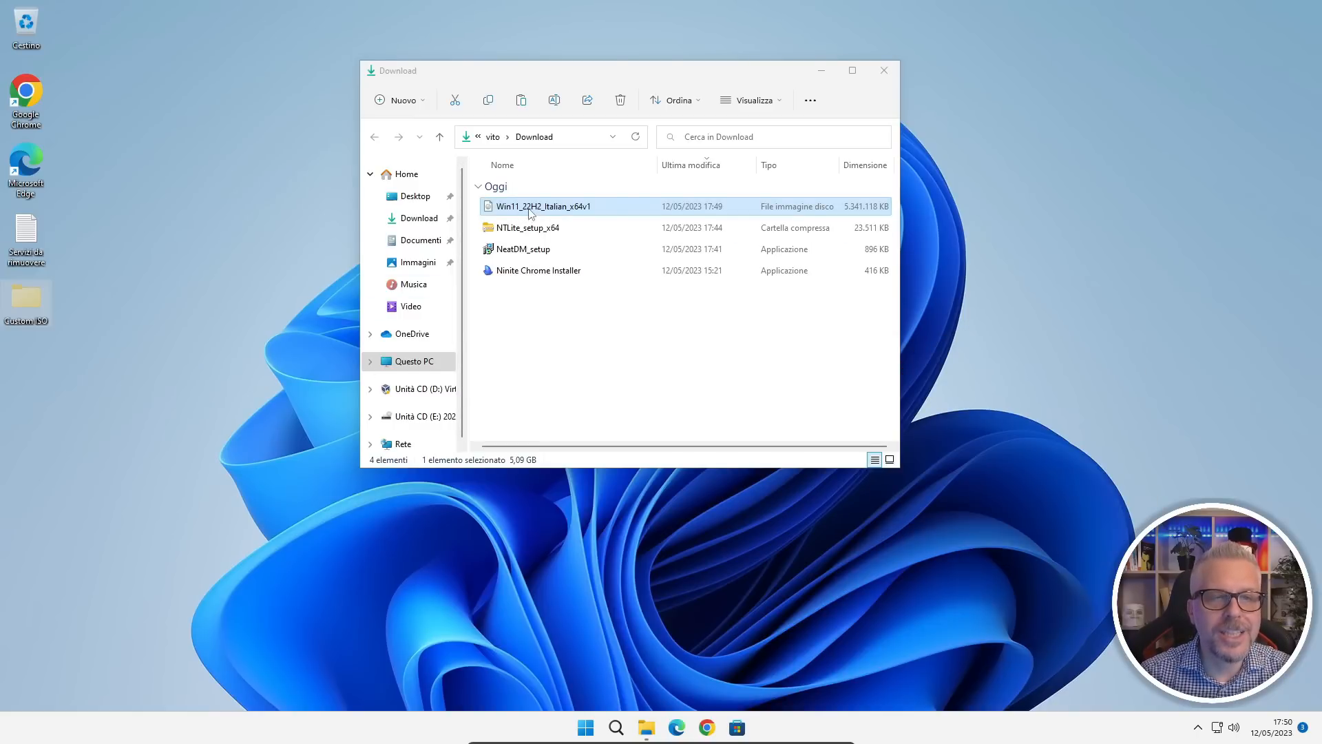
drag(530, 212, 24, 303)
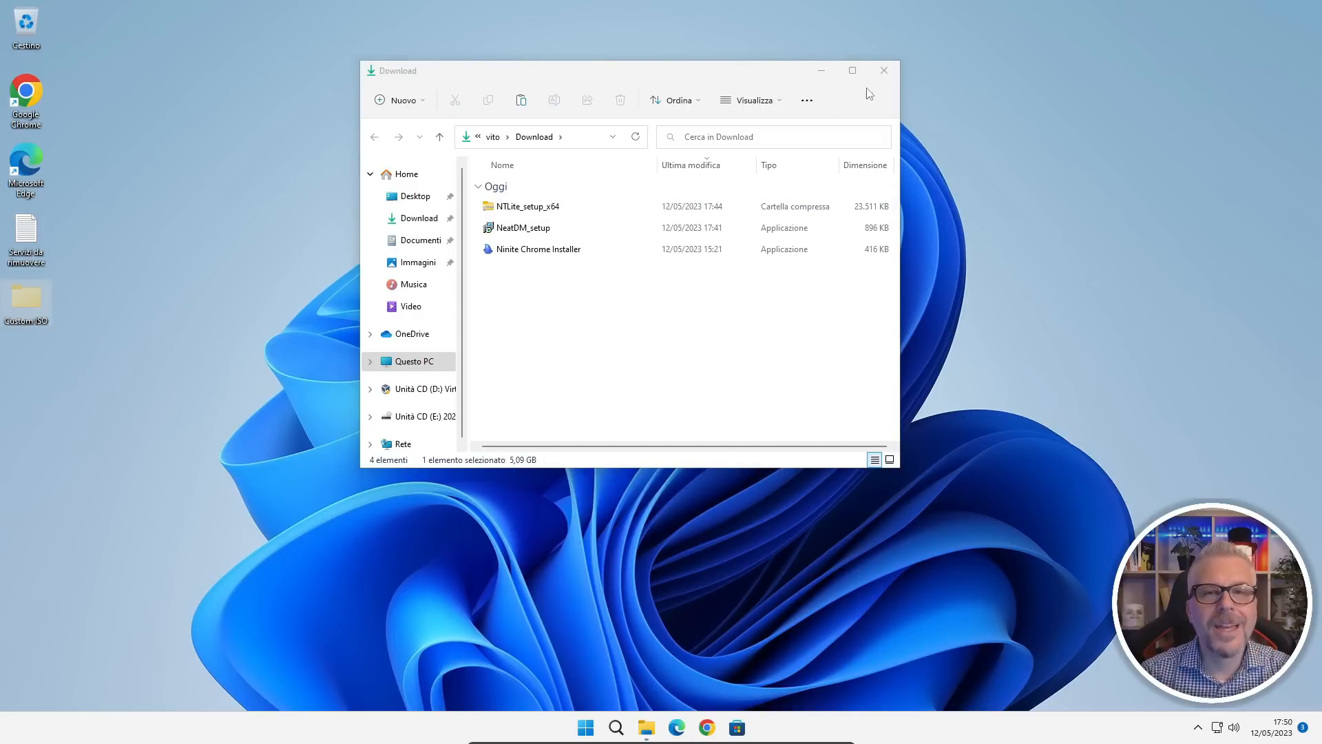
click(884, 70)
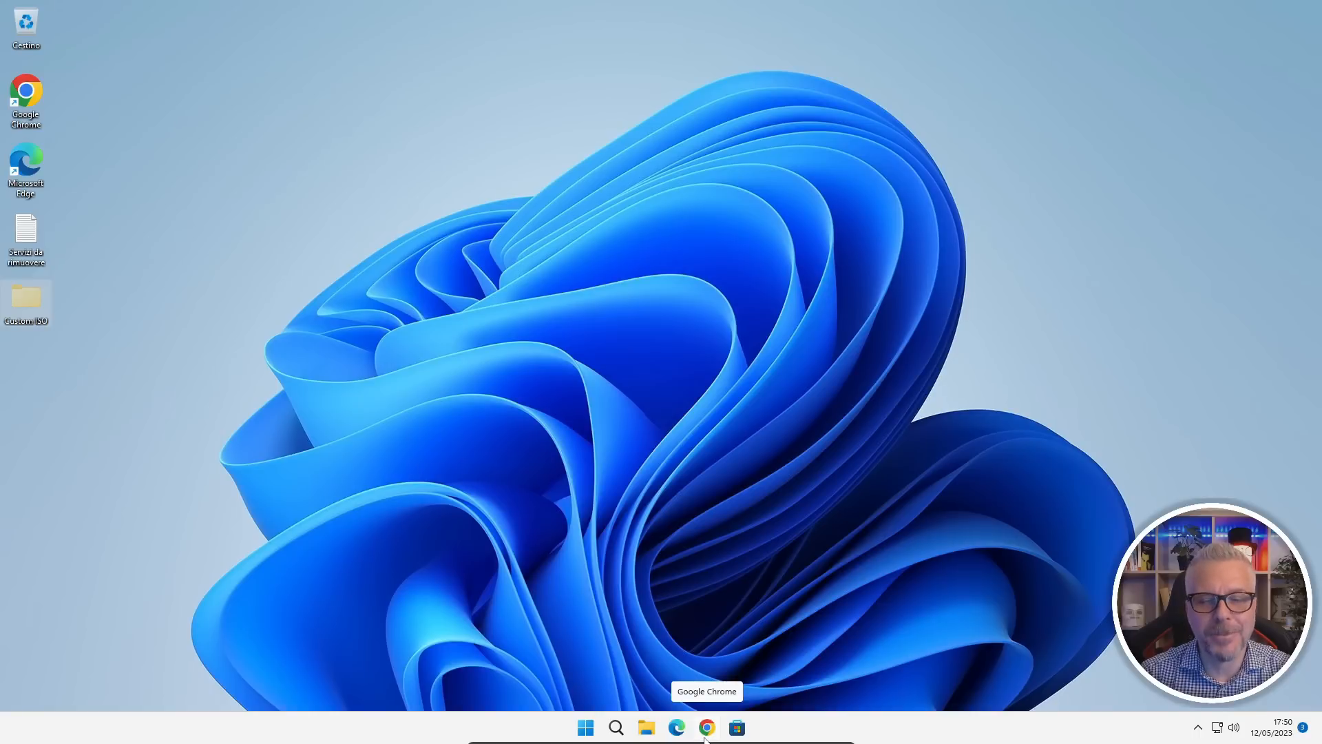
In Google Chrome, search Google for "7zip" and open the download page on 7-zip.org
click(707, 730)
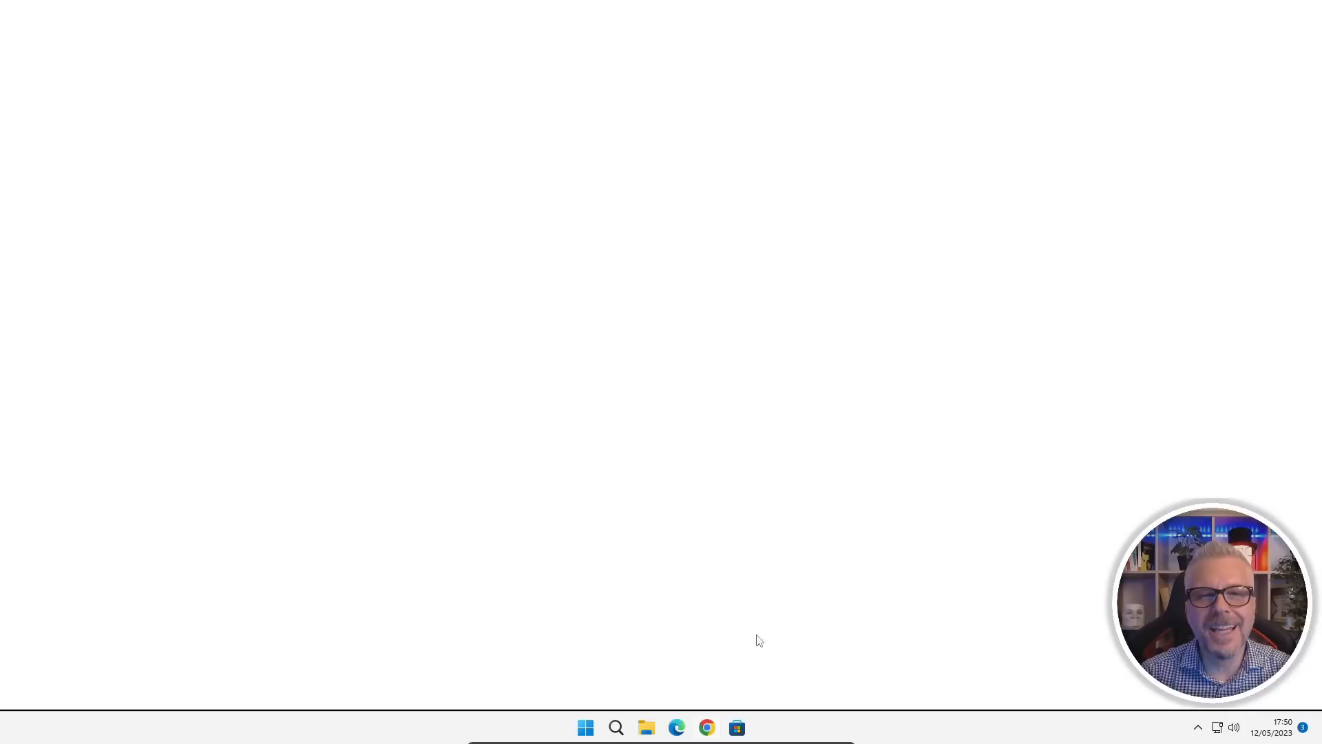
click(628, 263)
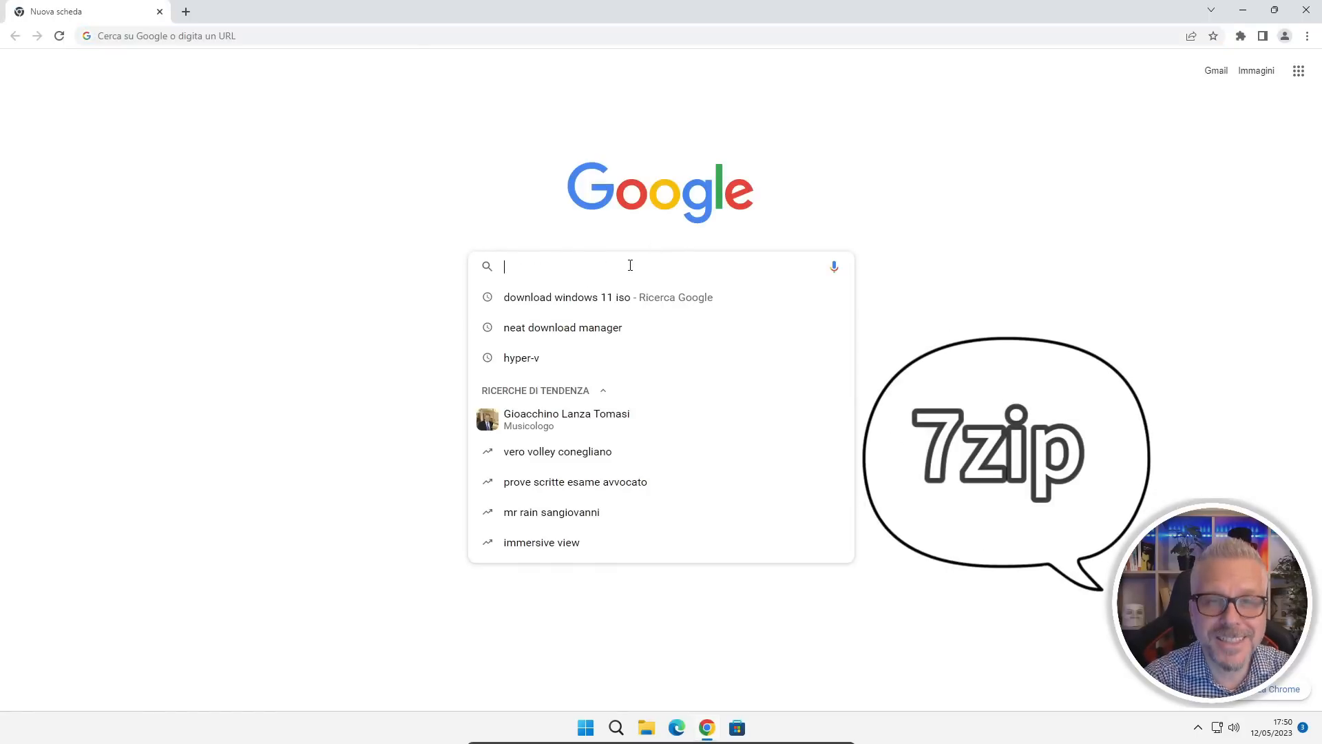
text(7zip)
key(Return)
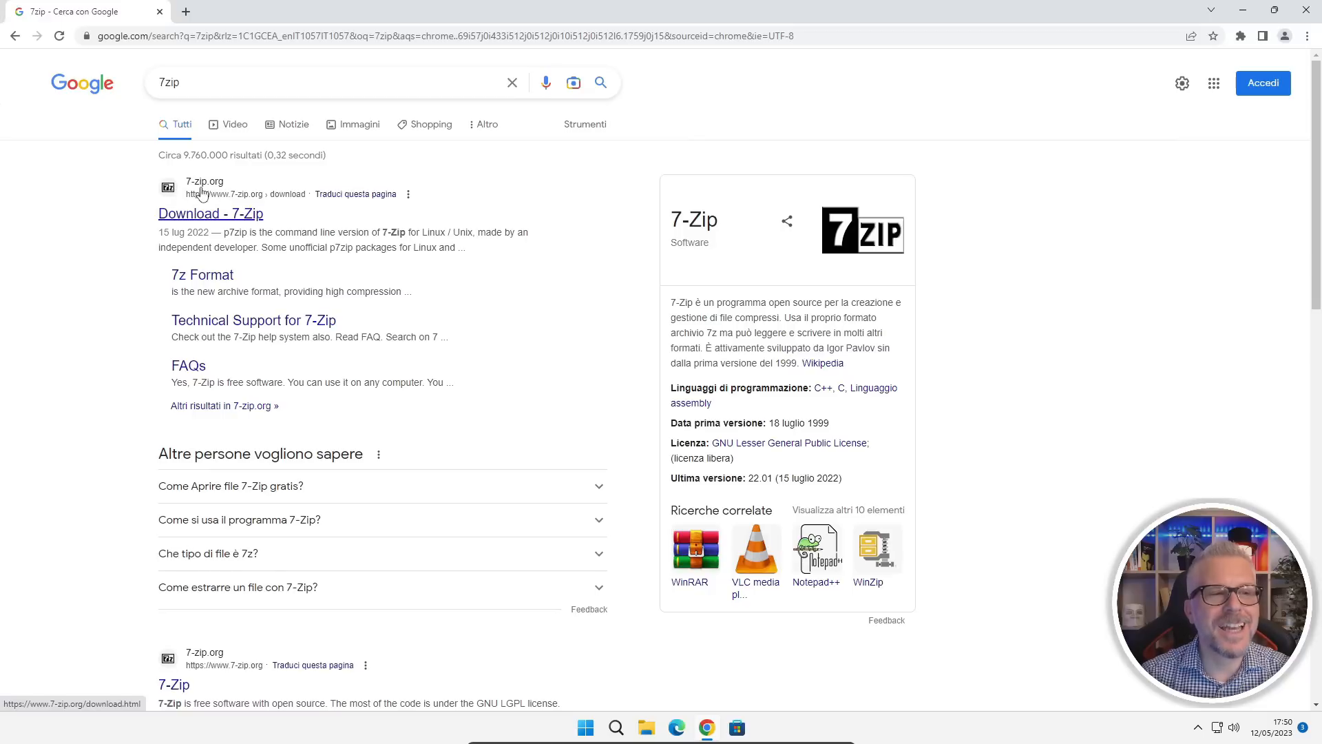
click(222, 215)
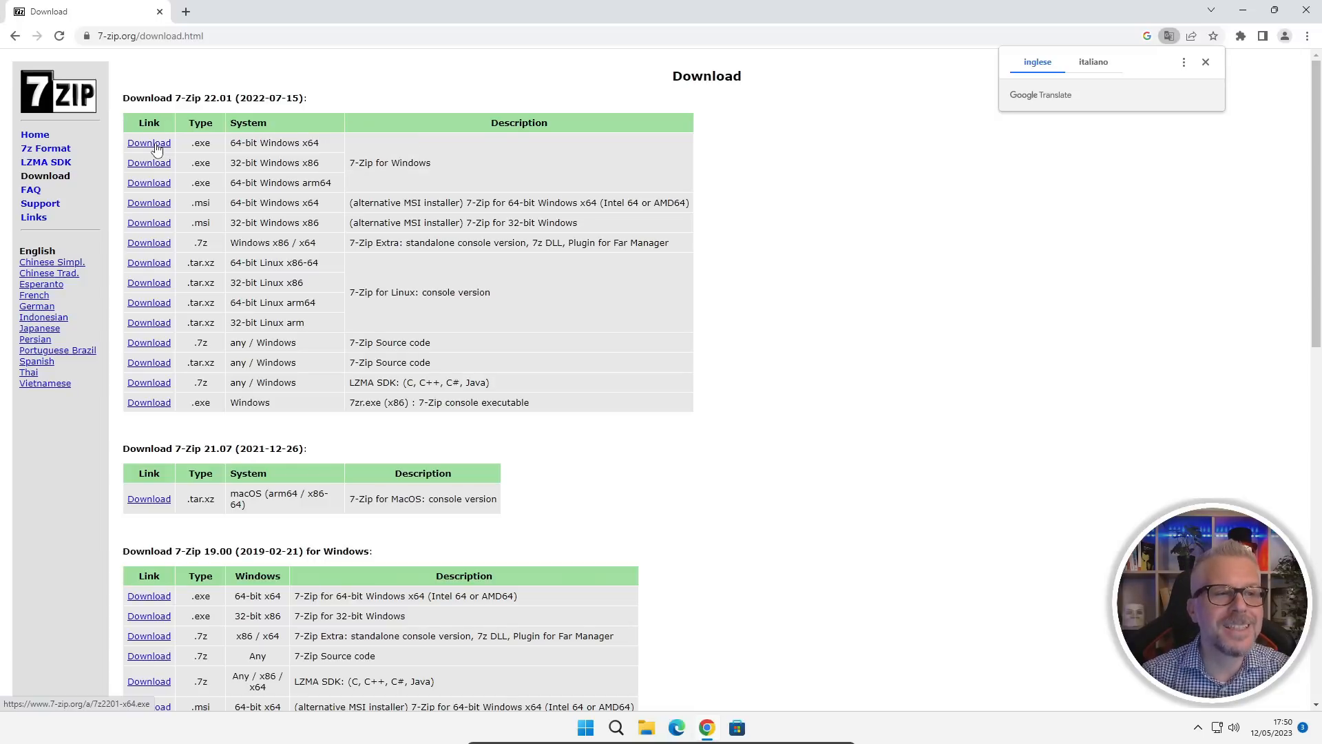
Download the 64-bit Windows x64 .exe of 7-Zip 22.01 and install it in C:\Program Files\7-Zip\, allowing it to make changes
click(157, 146)
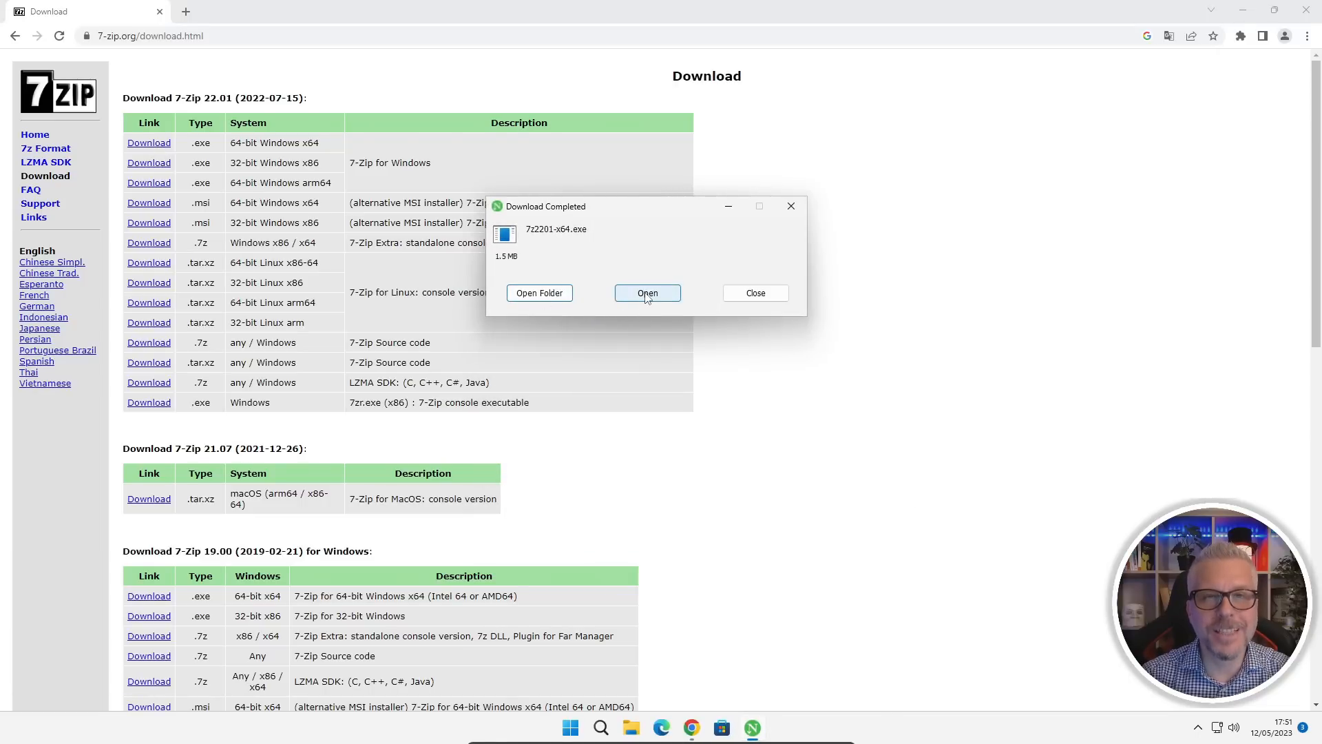
click(647, 294)
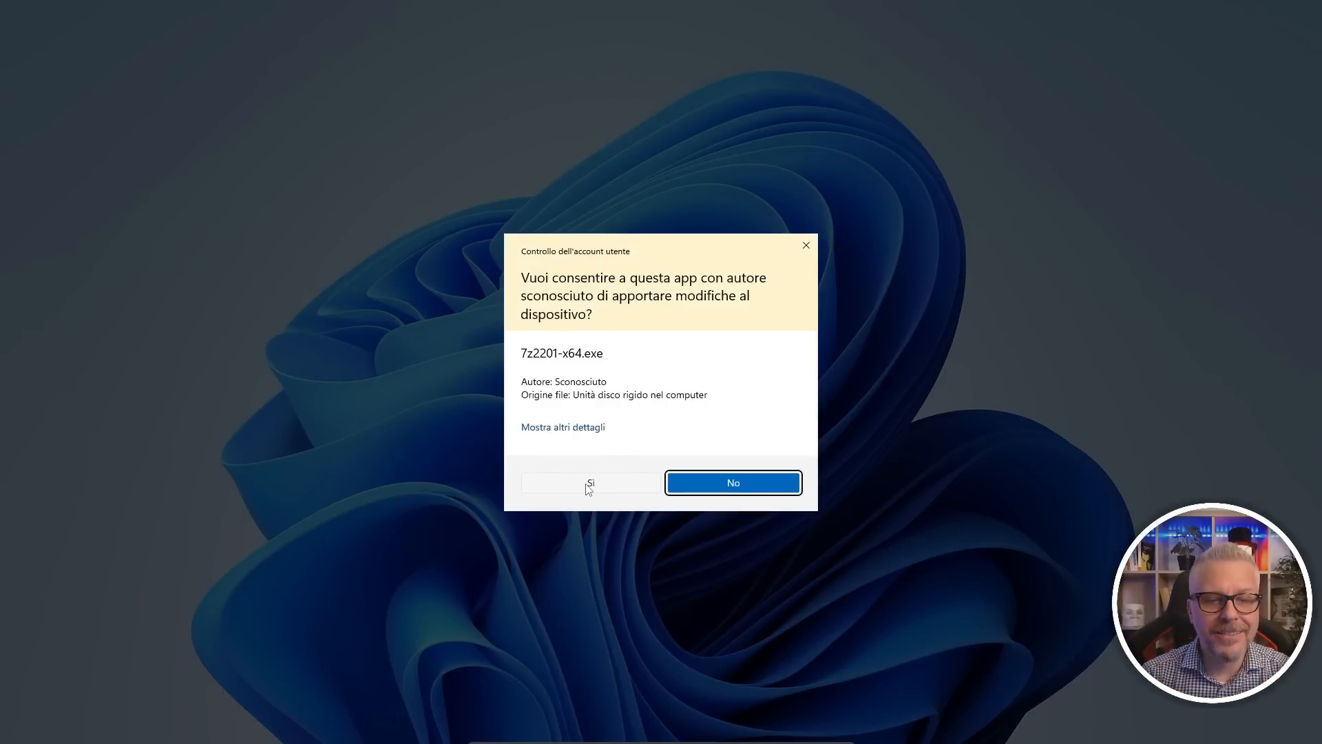
click(589, 484)
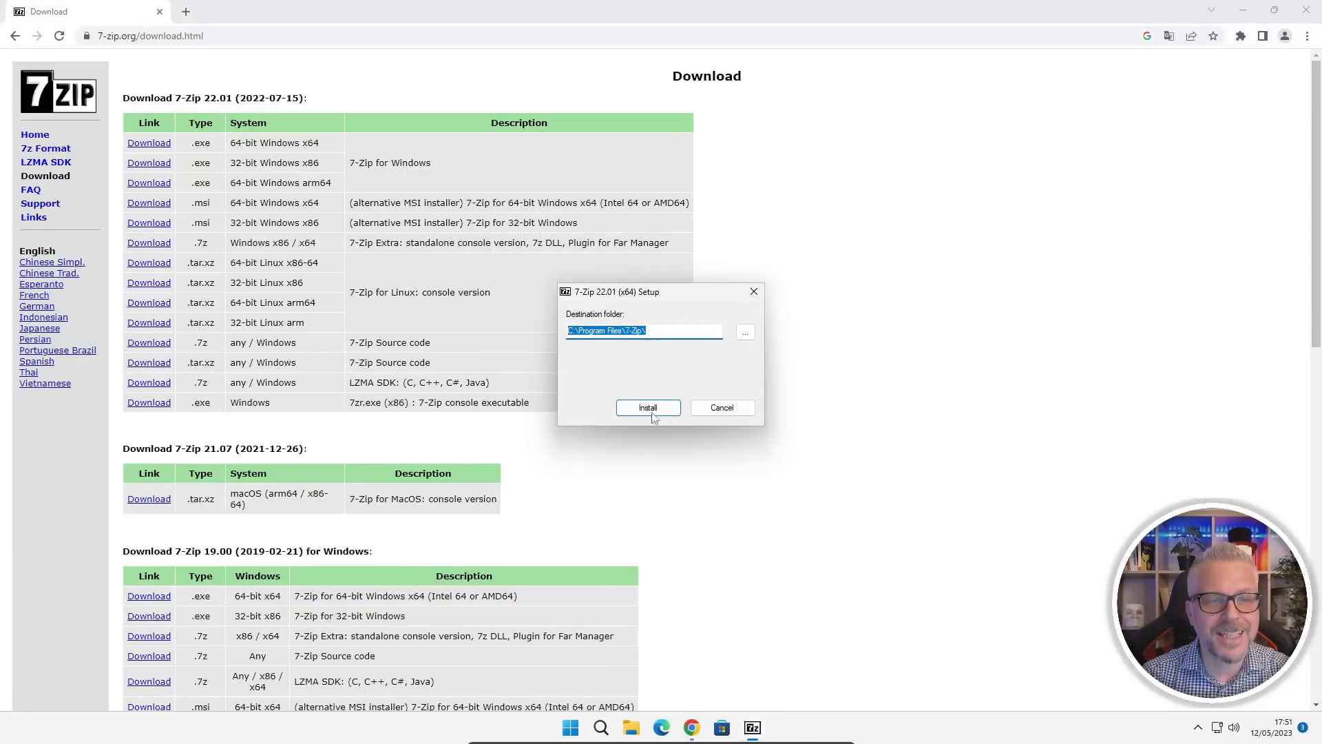
click(652, 411)
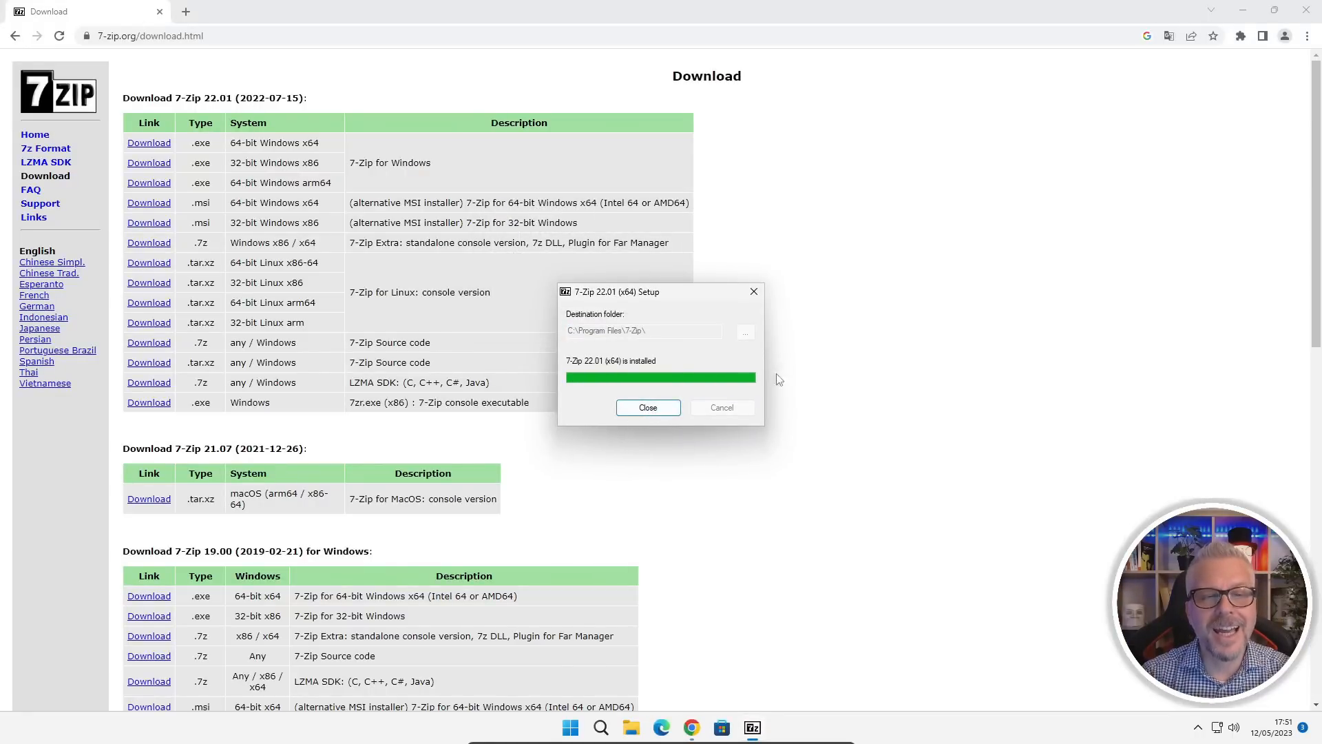
click(649, 409)
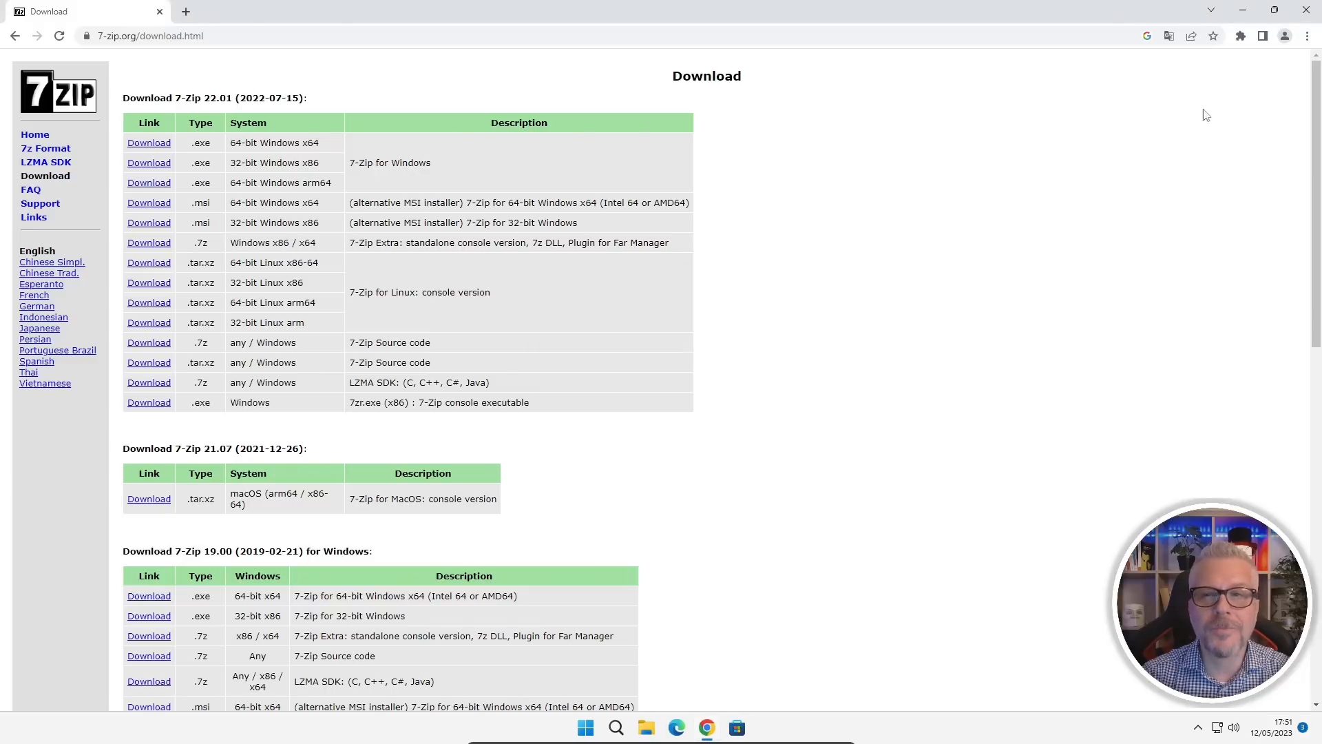
Close the browser and open the Custom ISO folder on the desktop
click(1311, 20)
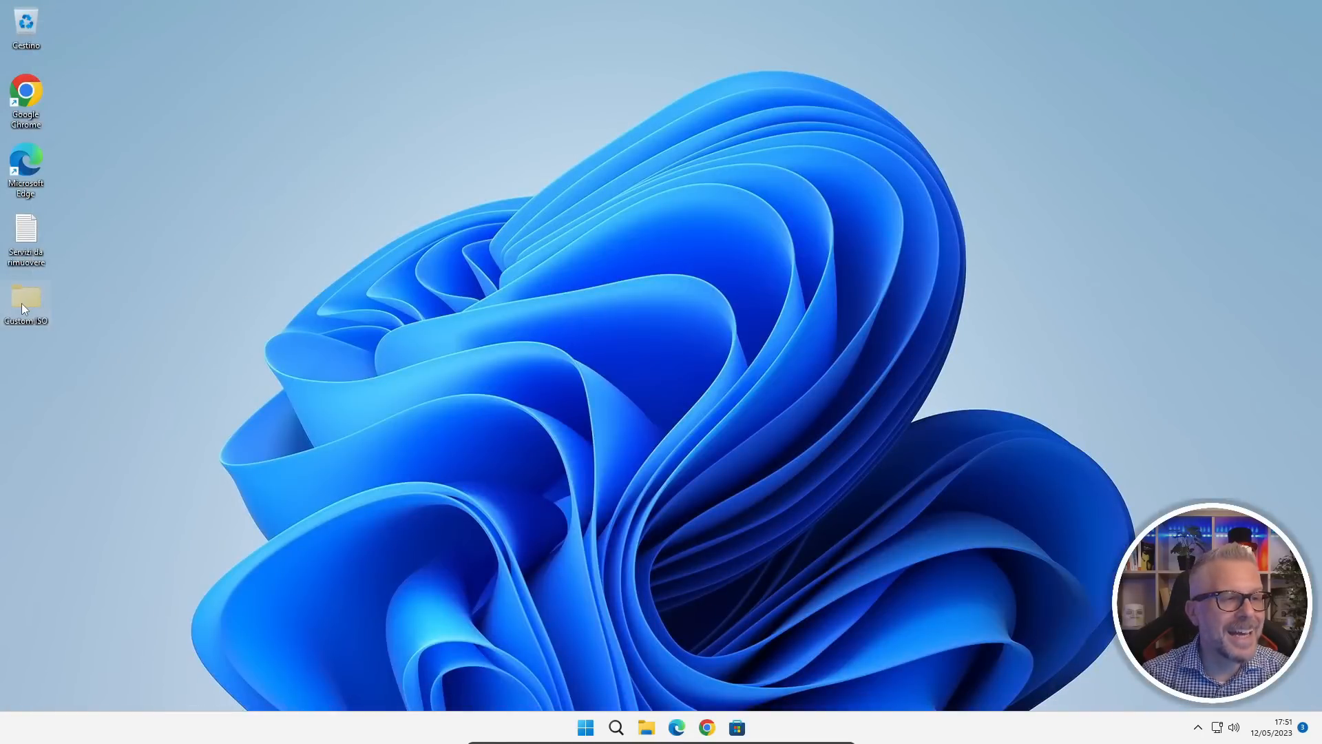
mouse_move(26, 297)
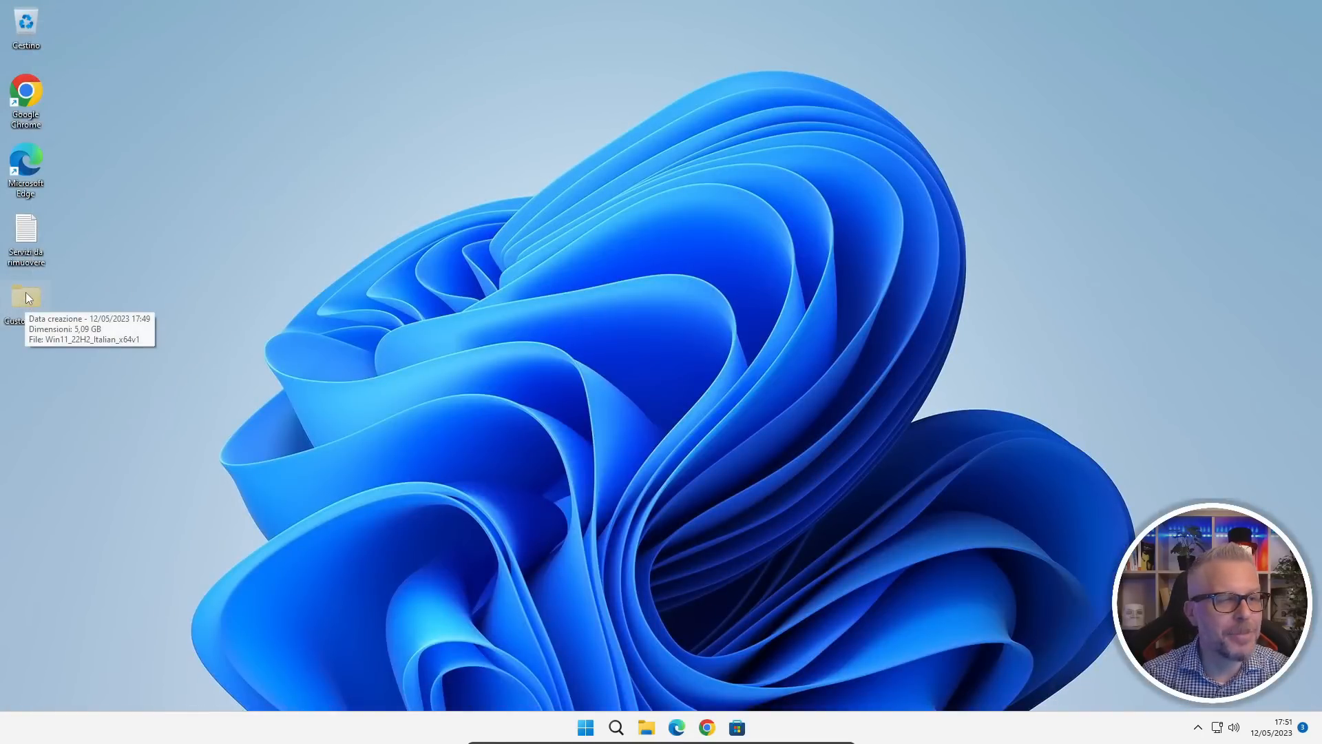
double_click(28, 297)
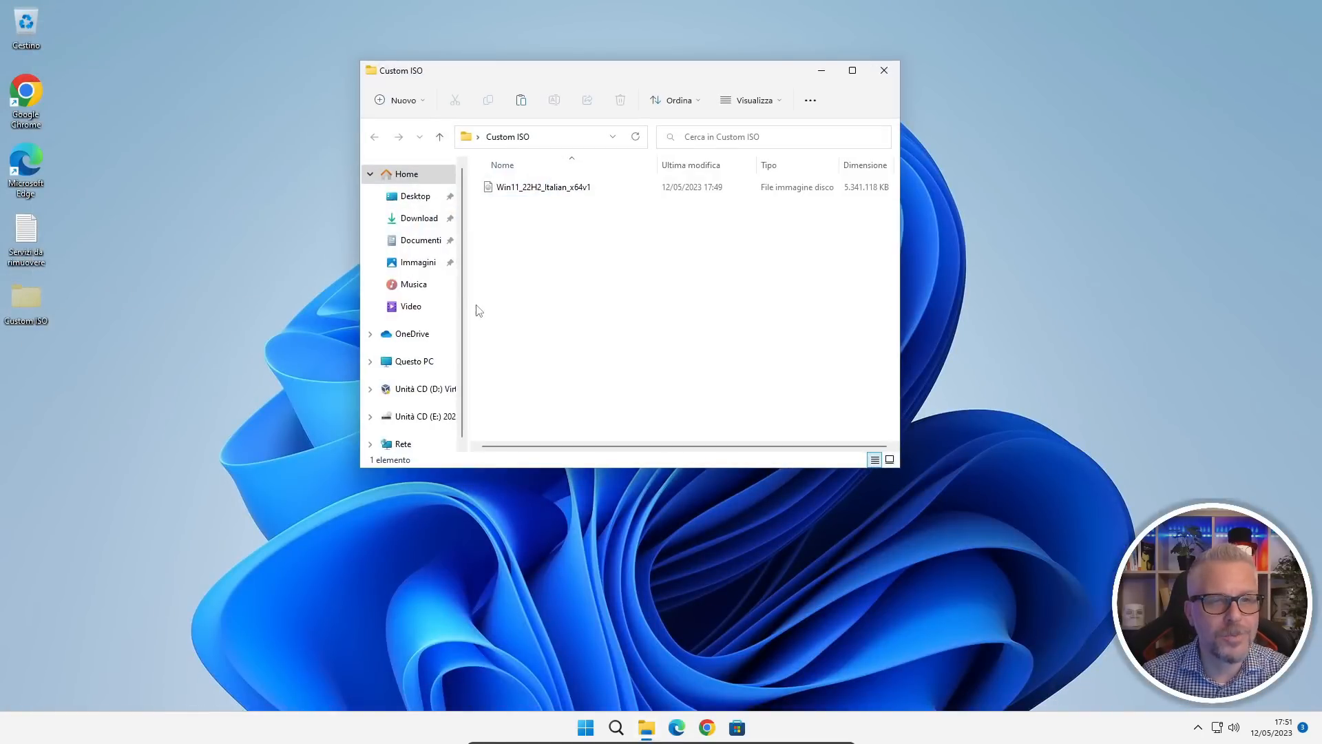
Extract the Win11_22H2_Italian_x64v1 image with 7-Zip into a subfolder of the same name
right_click(538, 189)
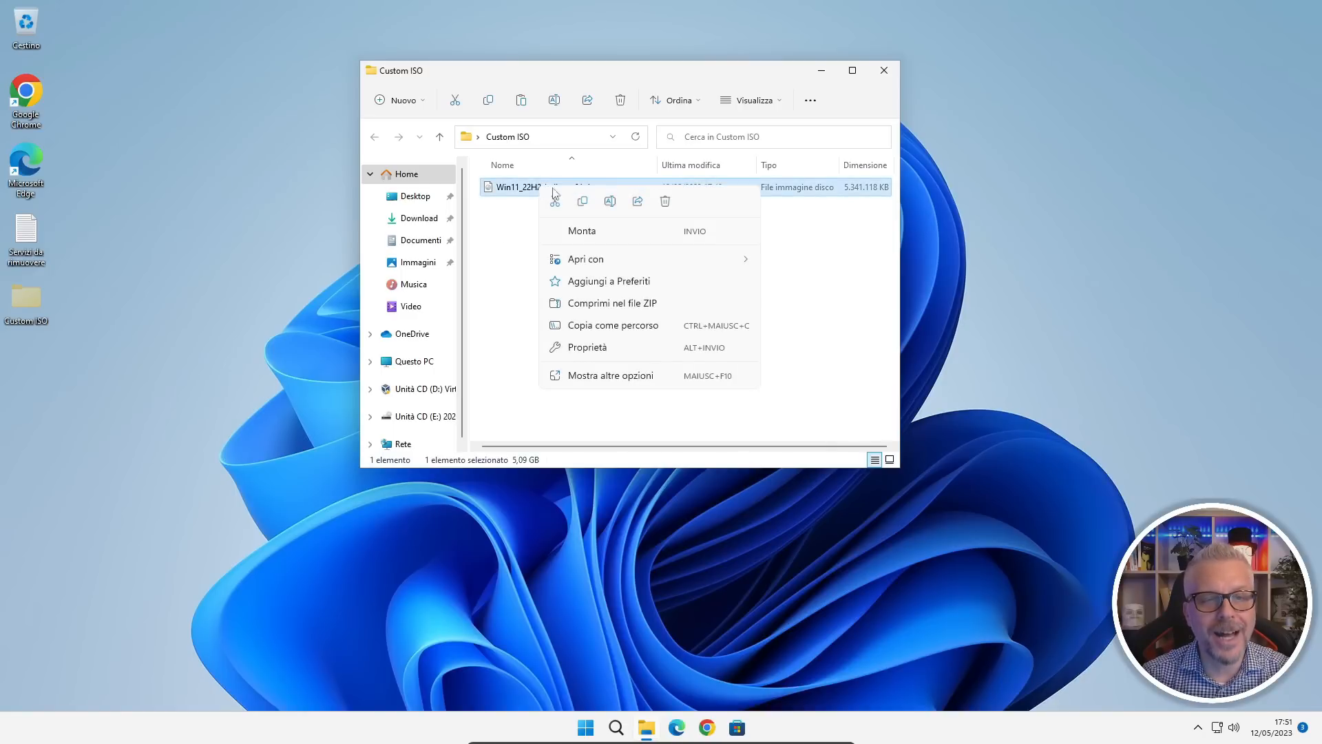
click(597, 376)
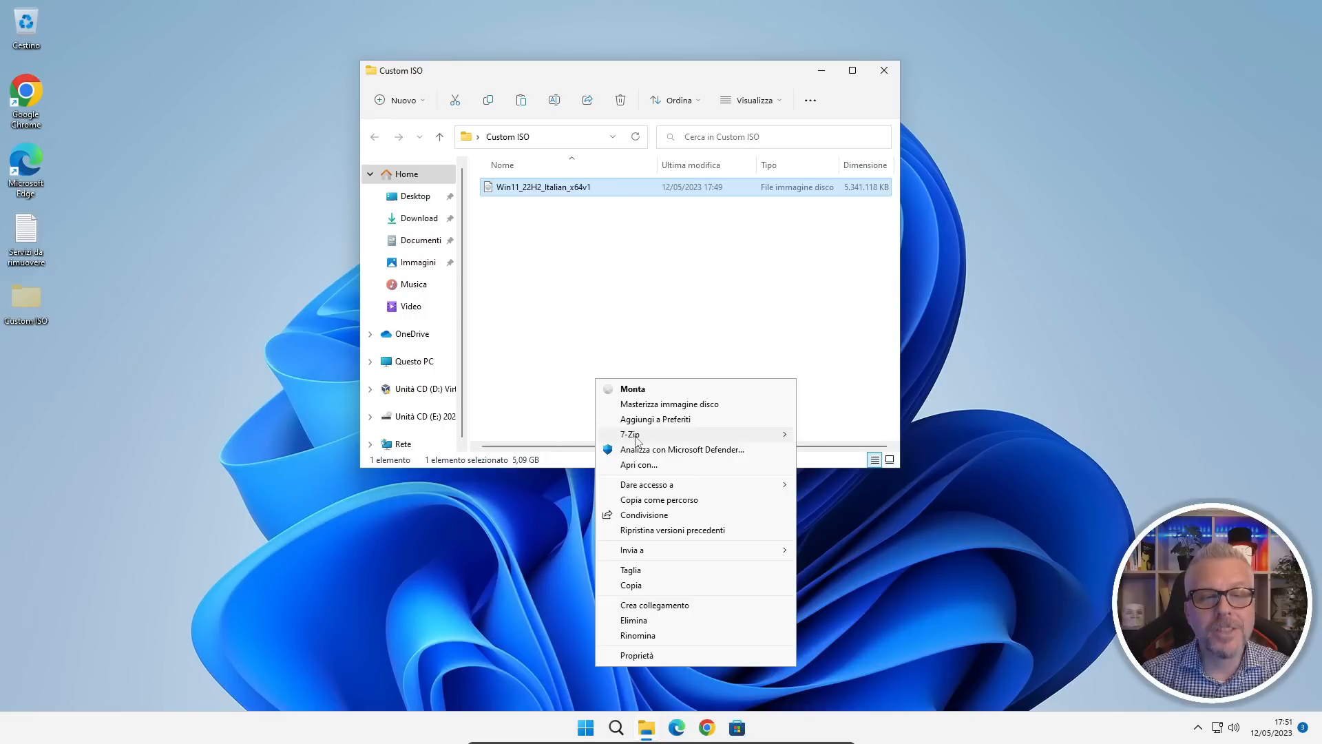
mouse_move(637, 439)
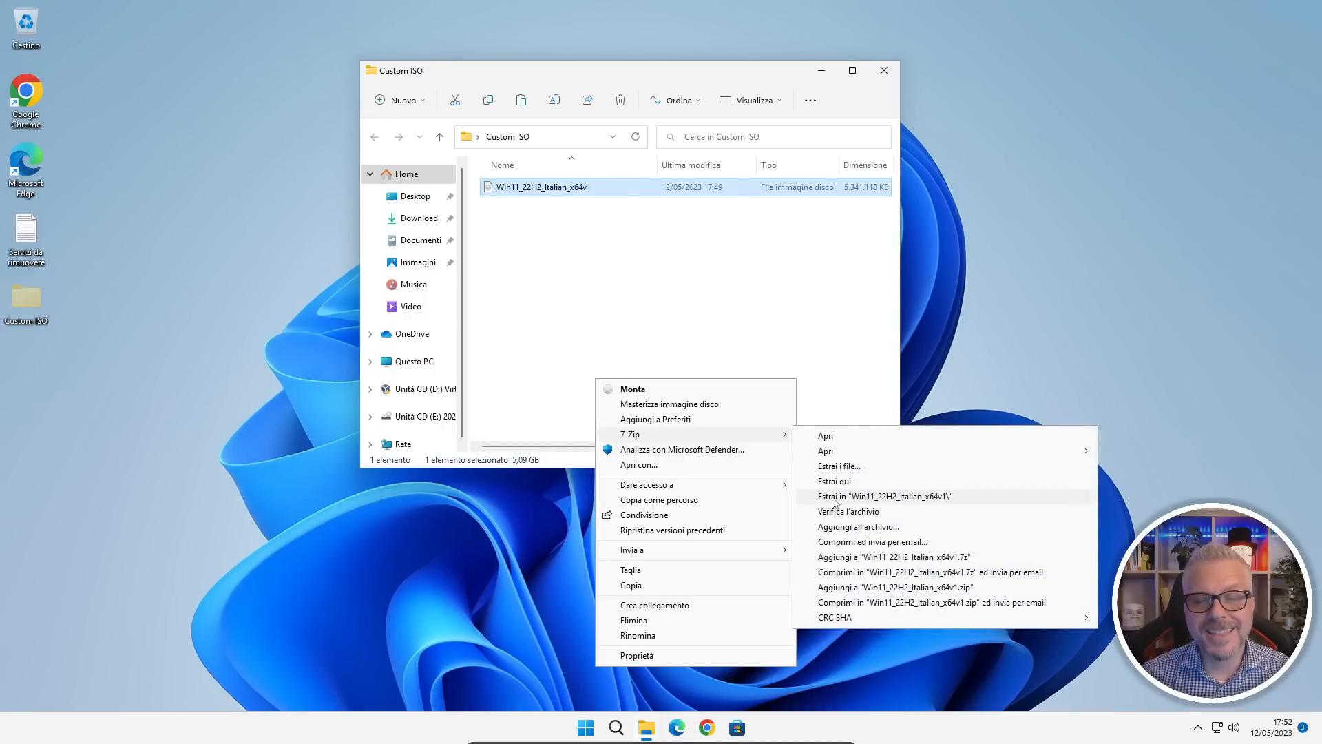
click(935, 497)
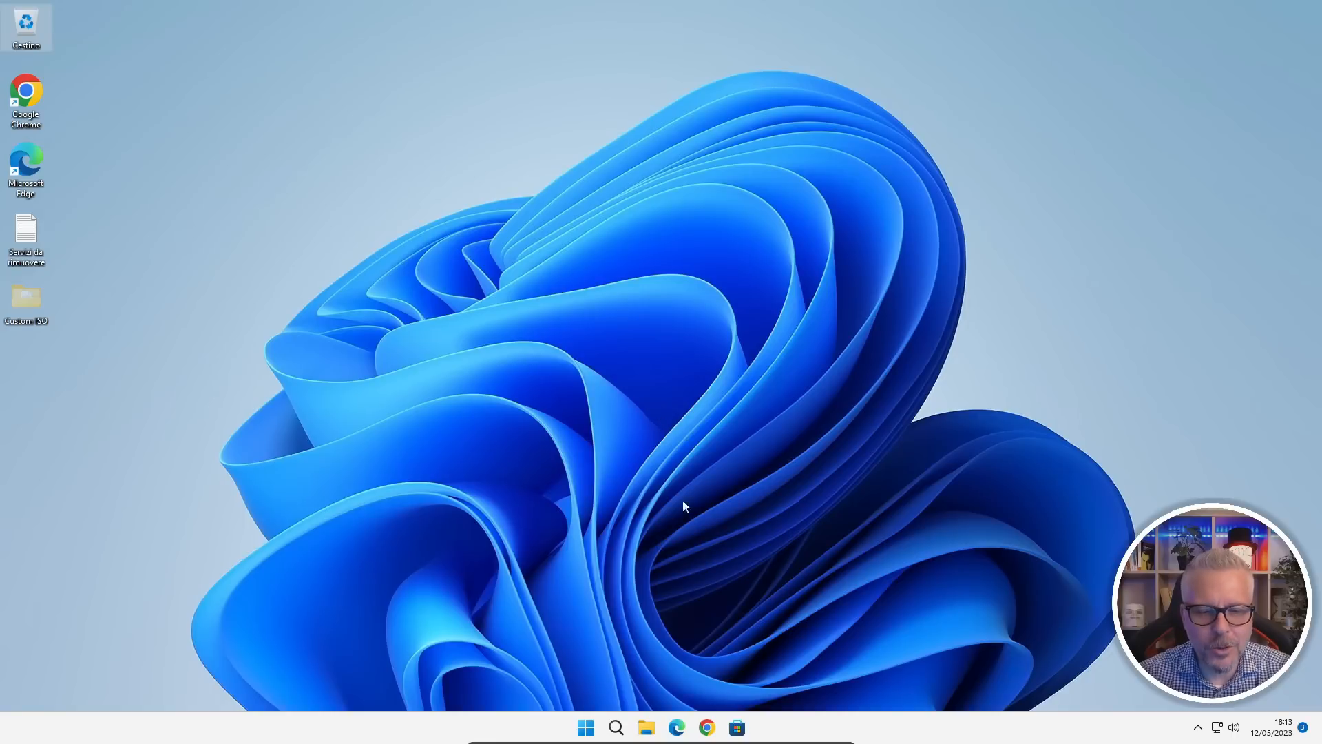
Switch to Google Chrome and open the website gentiluomodigitale.it
click(707, 727)
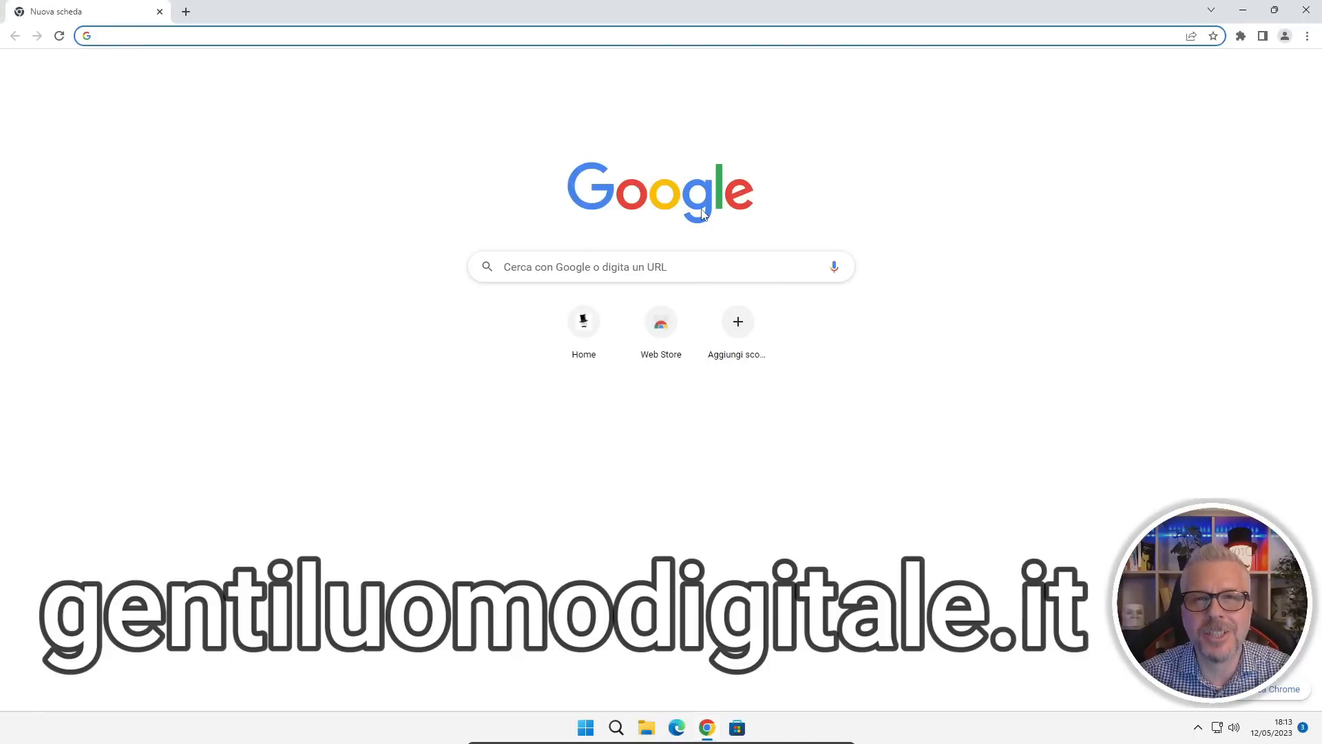
click(751, 38)
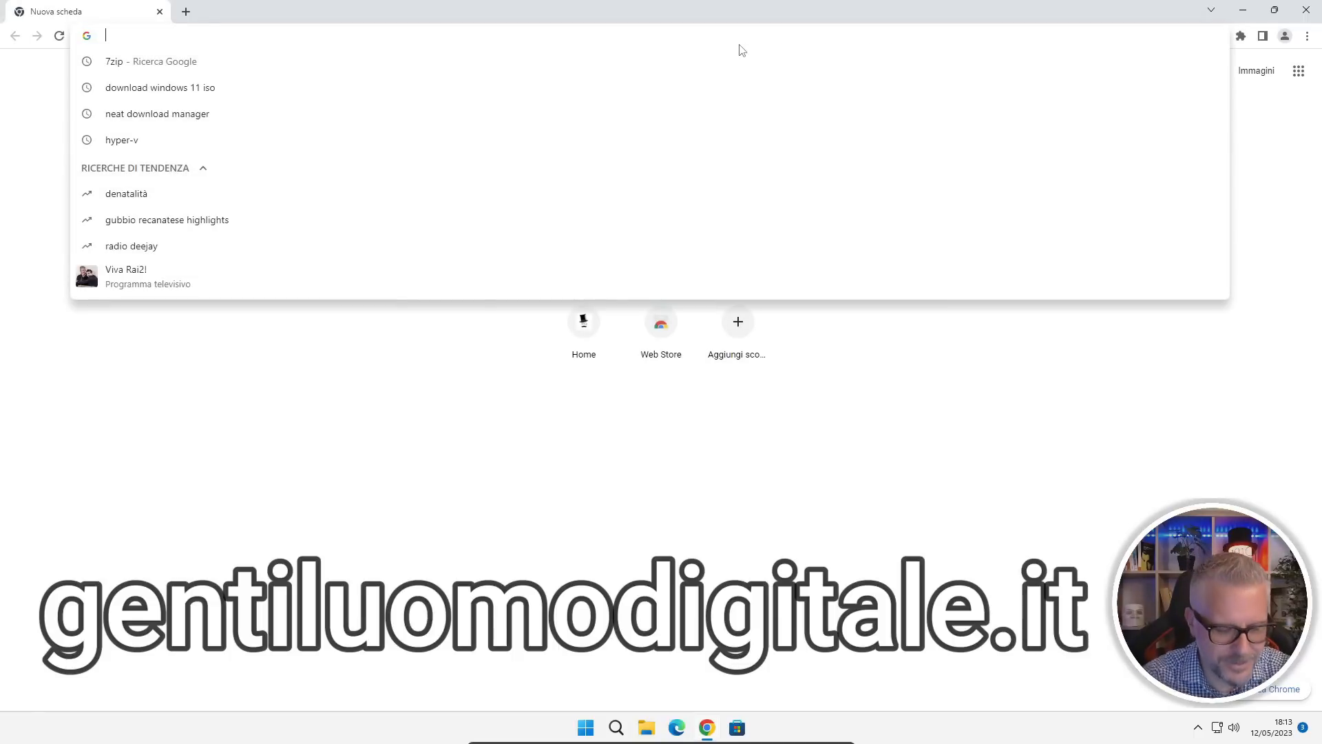
text(gentiluomodigitale.it)
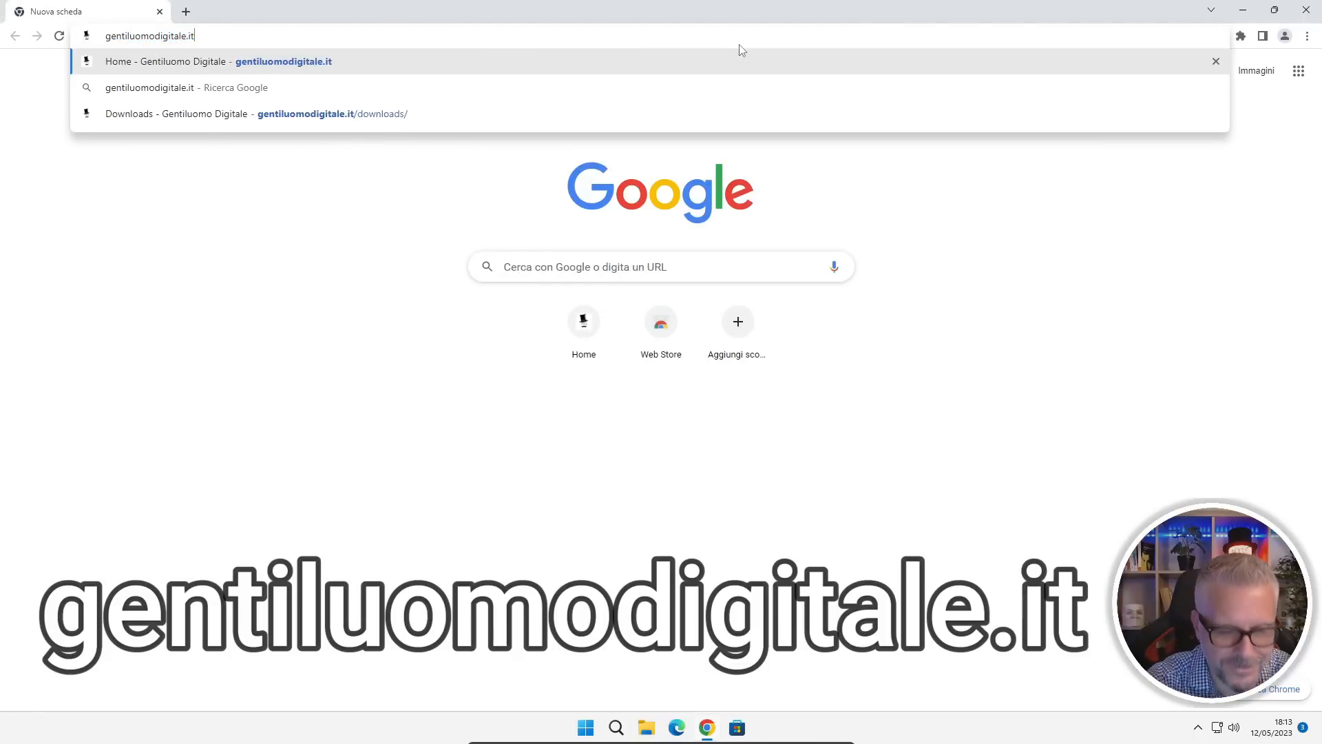
key(Return)
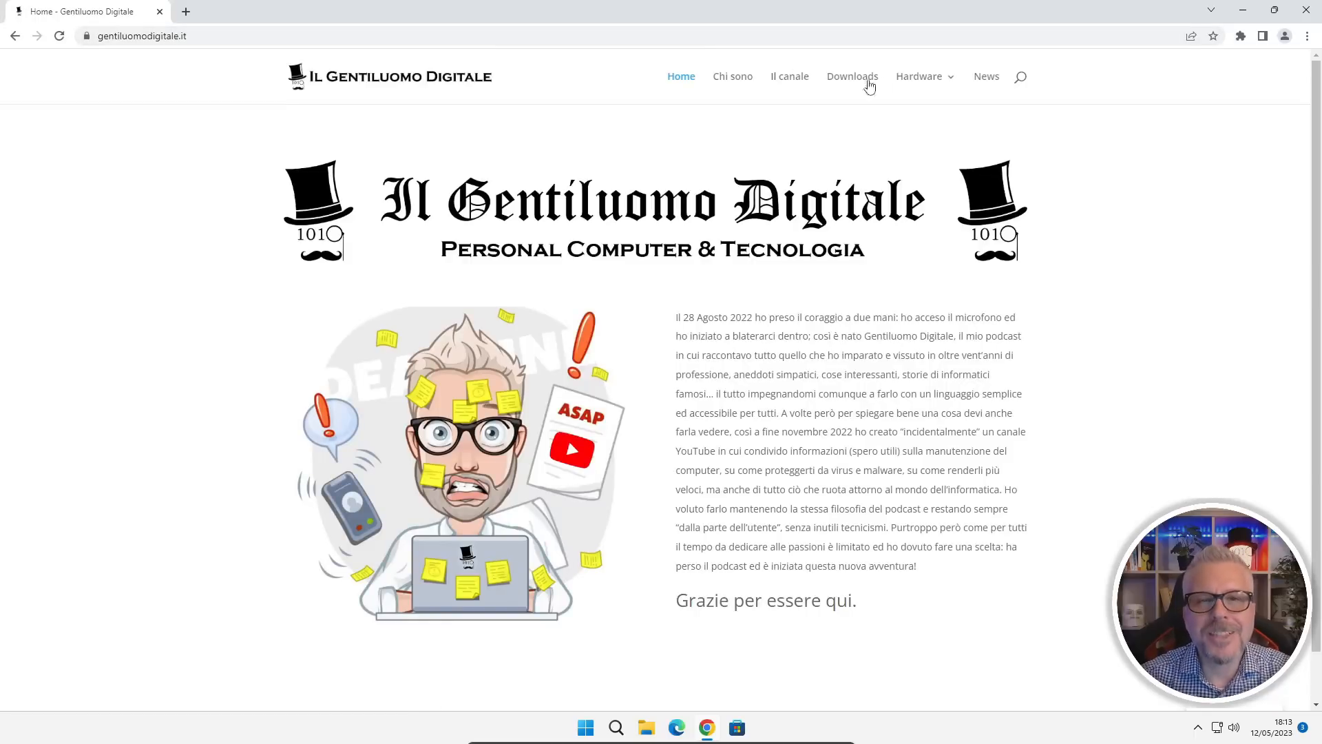
Look through the products on the site's Pendrive page in the Hardware section
mouse_move(924, 79)
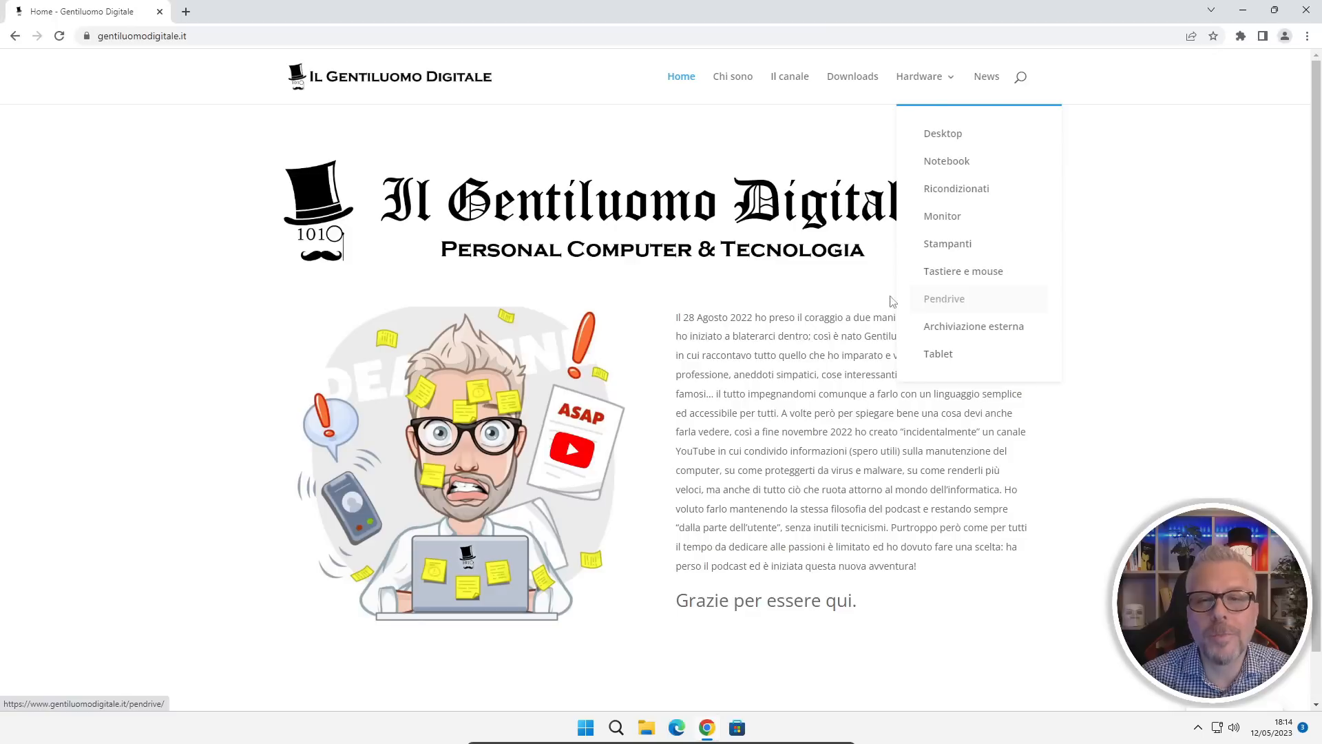
click(948, 301)
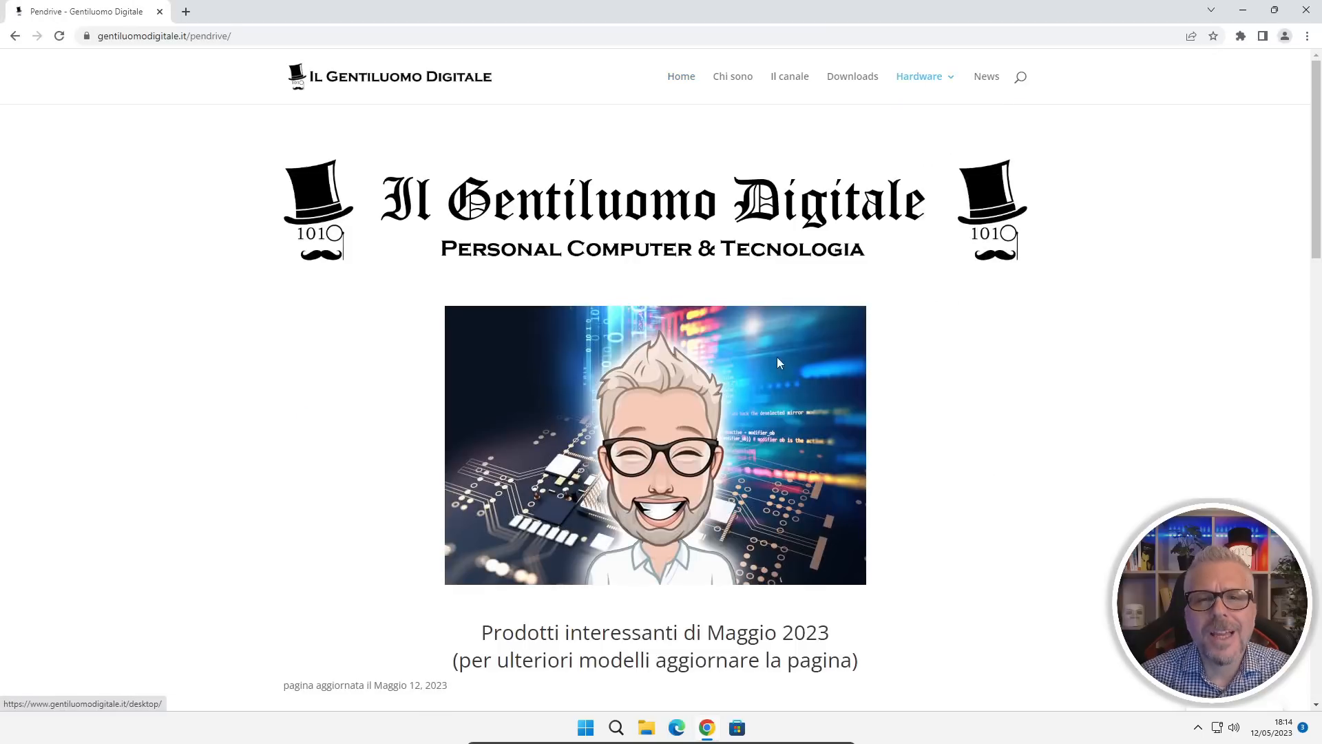
scroll(789, 344, down, 7)
scroll(791, 338, down, 9)
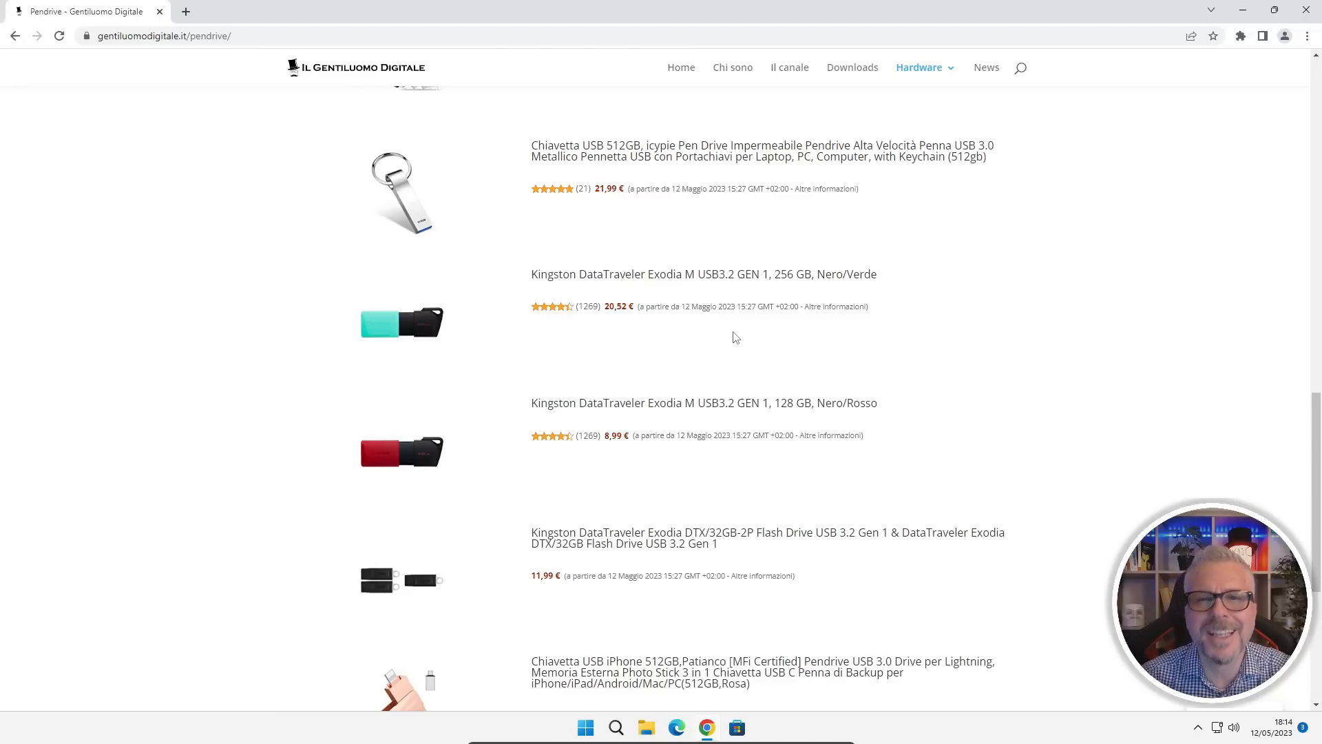
Download NTLite_setup_x64.zip from the site's Downloads page
click(852, 69)
scroll(790, 272, down, 6)
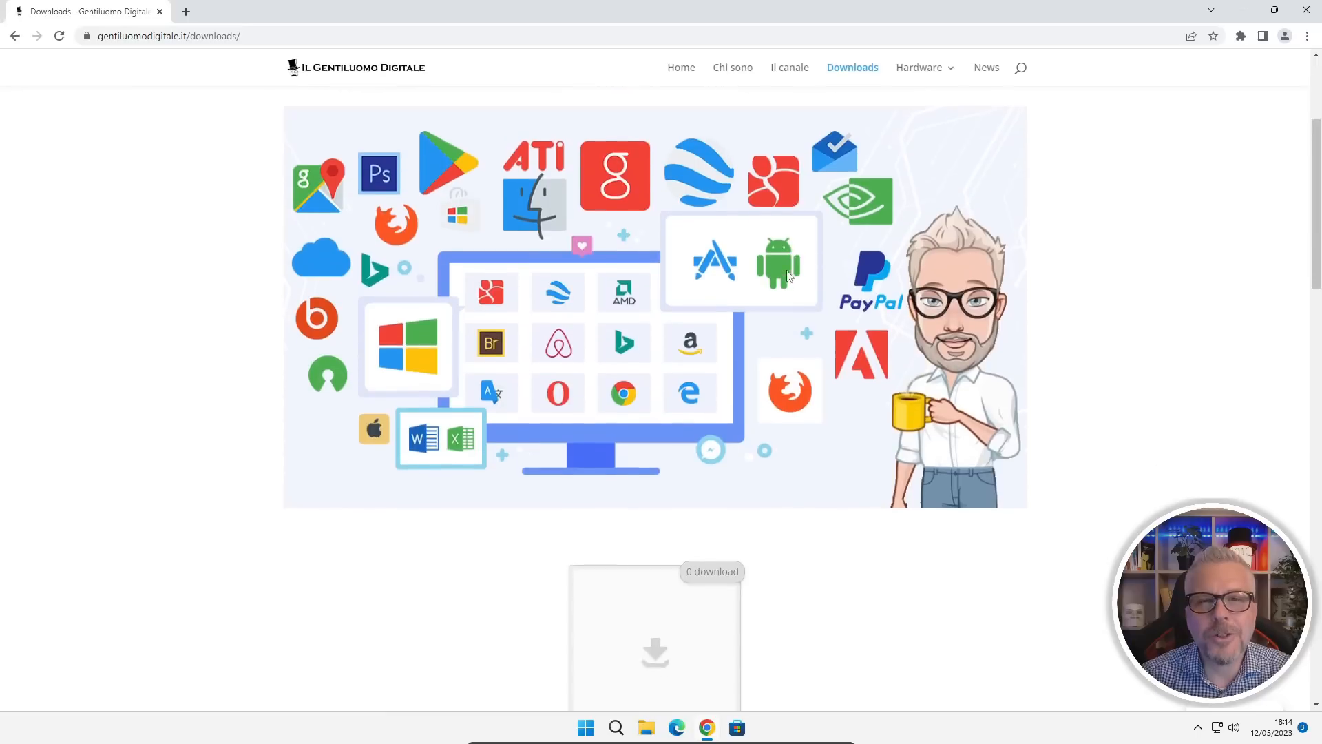
scroll(792, 270, down, 3)
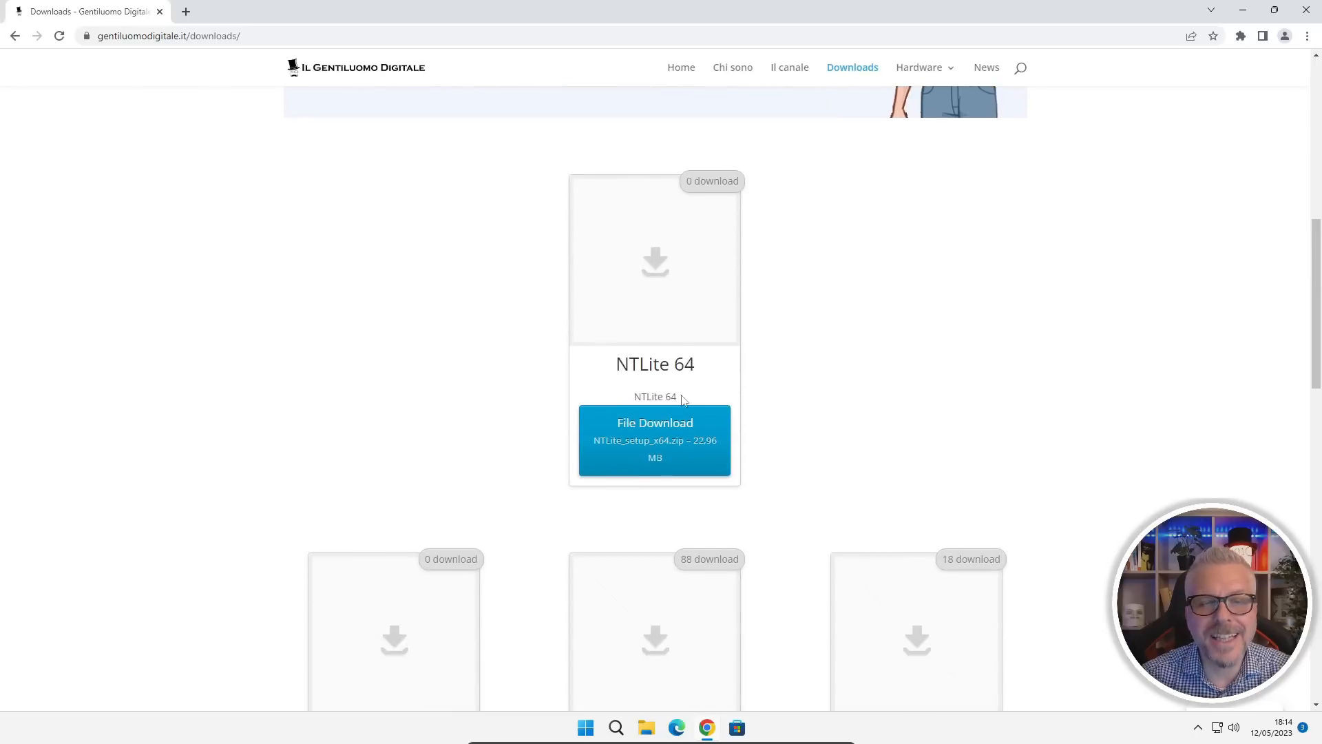
click(651, 438)
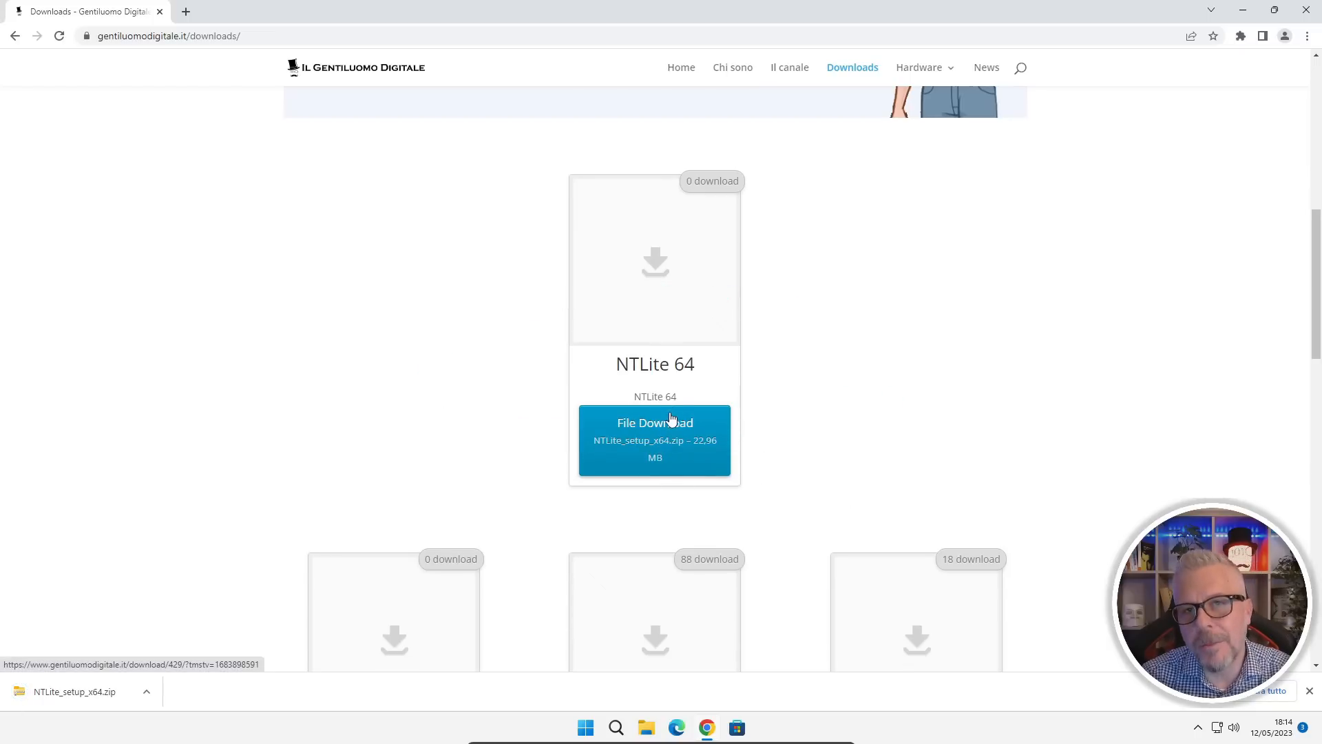
Download rufus-4.0_x86.zip from the Rufus 4.0 entry on the same page
scroll(674, 420, down, 5)
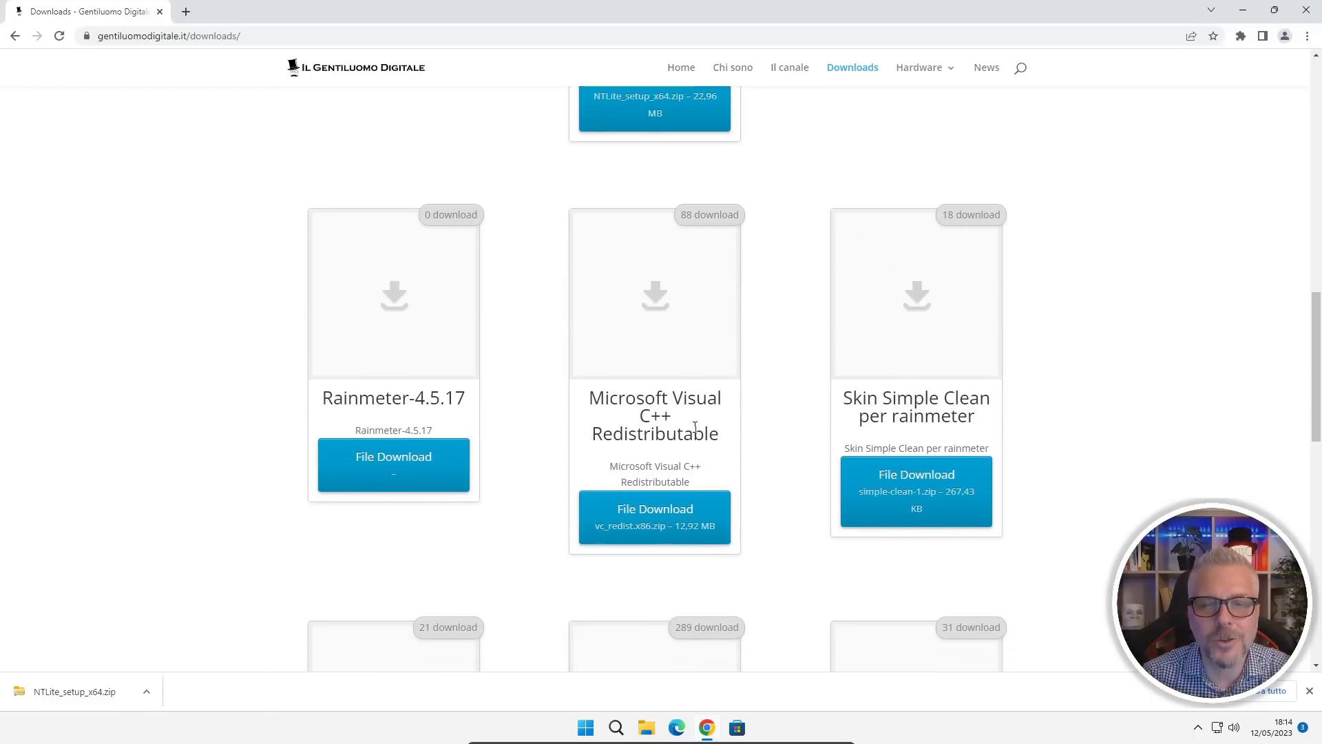
scroll(697, 428, down, 1)
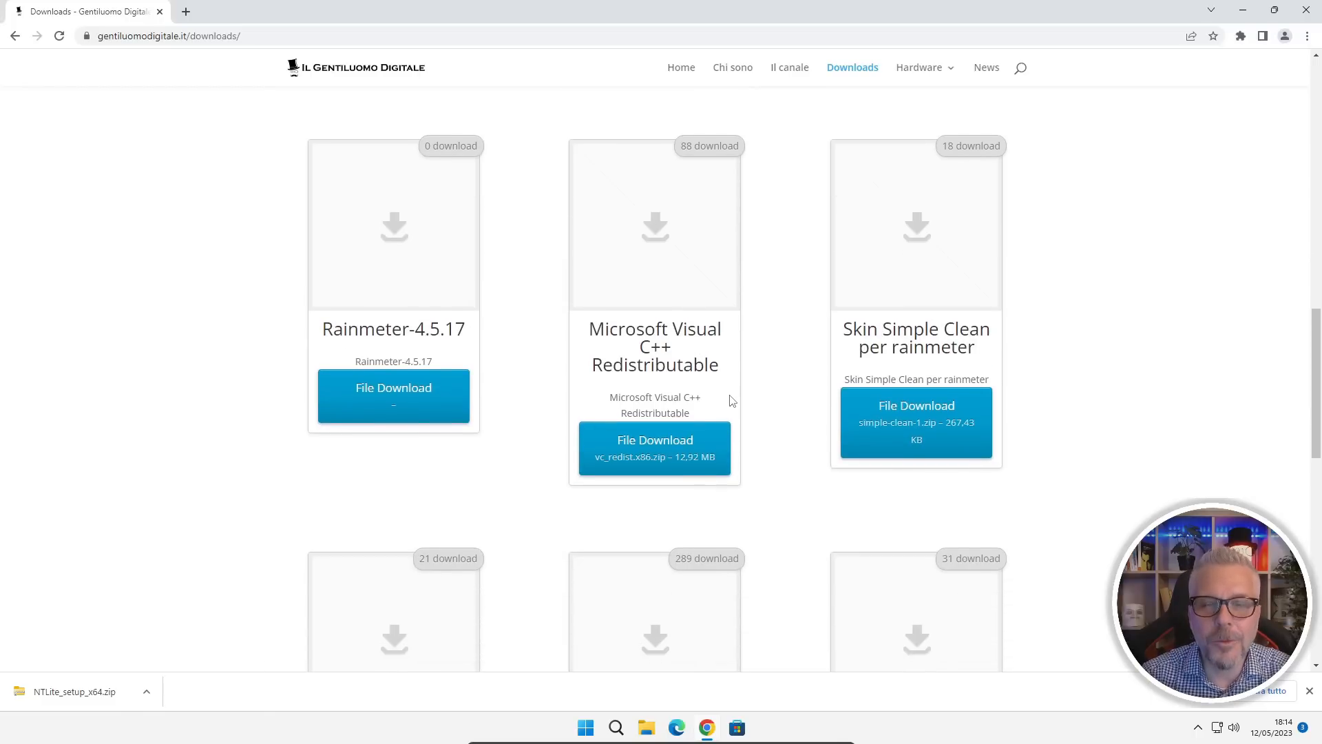
scroll(732, 401, down, 5)
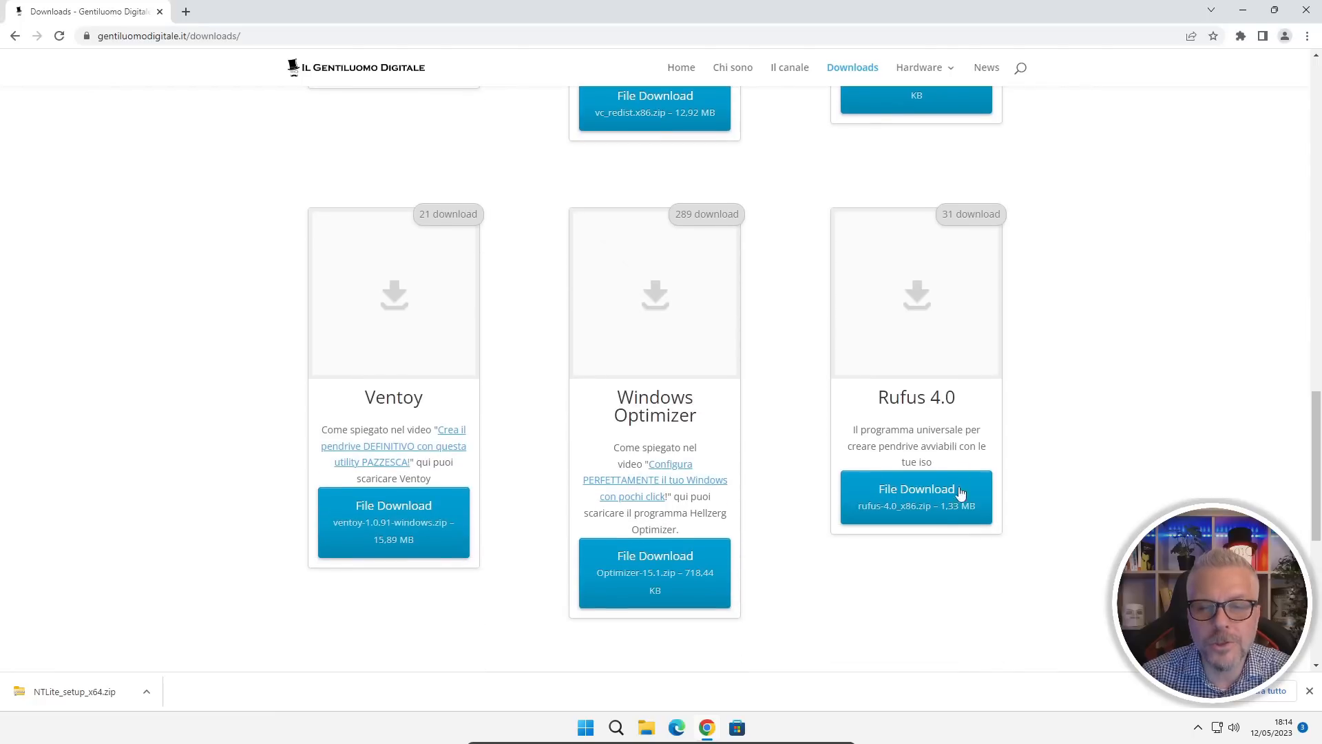
click(924, 501)
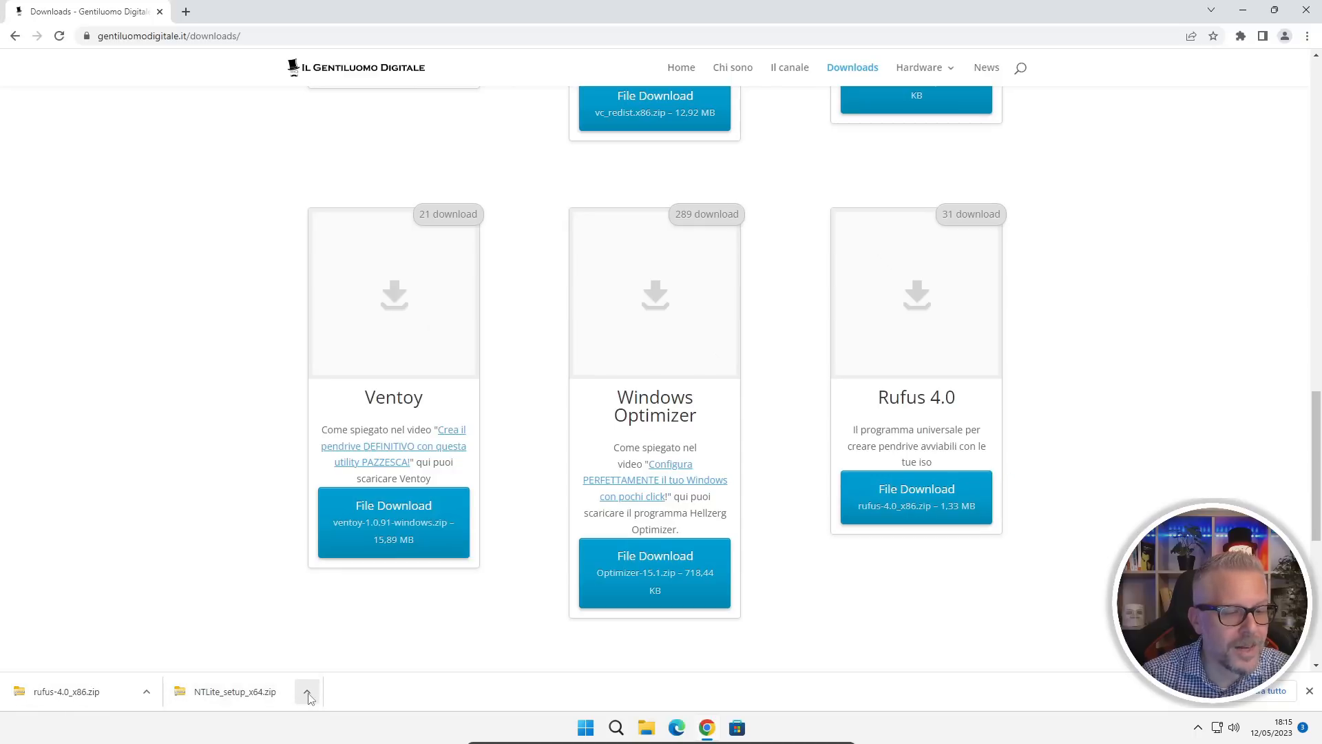
Show the downloads in their folder, close the browser, and move the NTLite and Rufus archives into the Custom ISO folder, closing the Download window
click(307, 692)
click(365, 642)
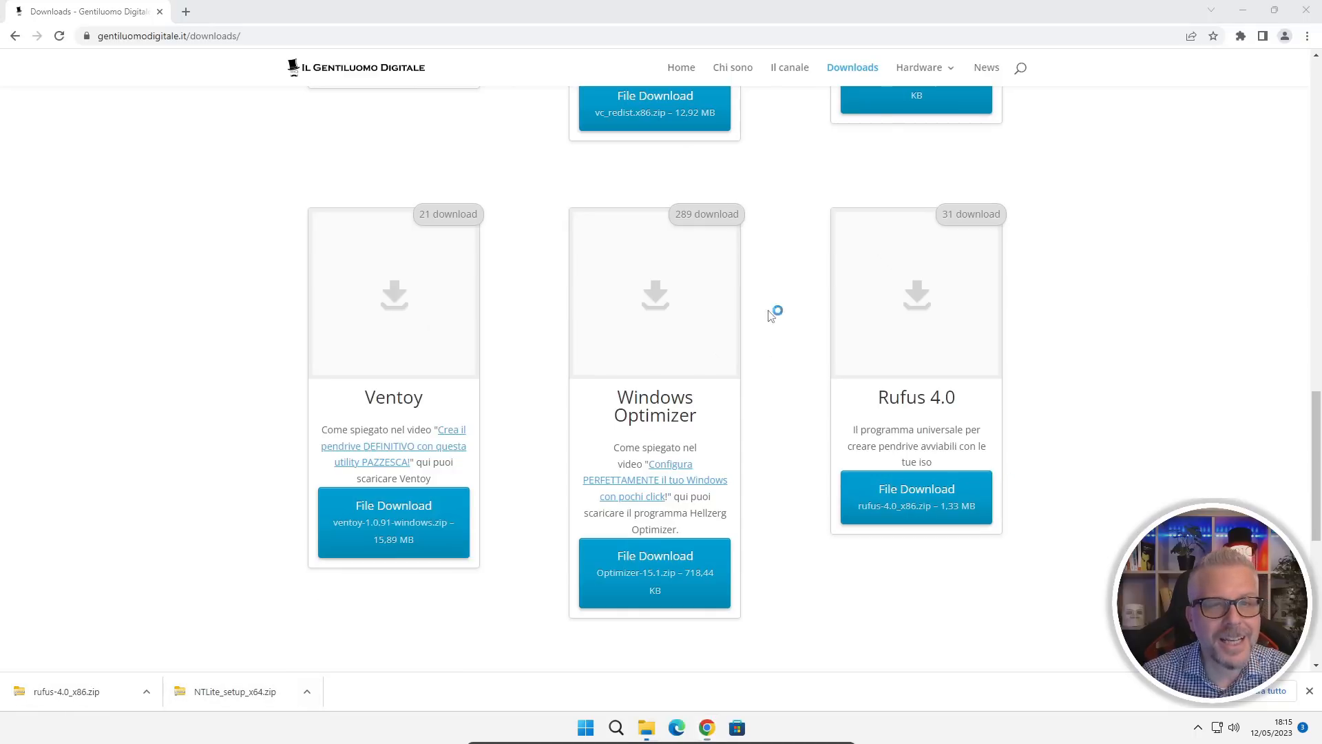
click(1308, 11)
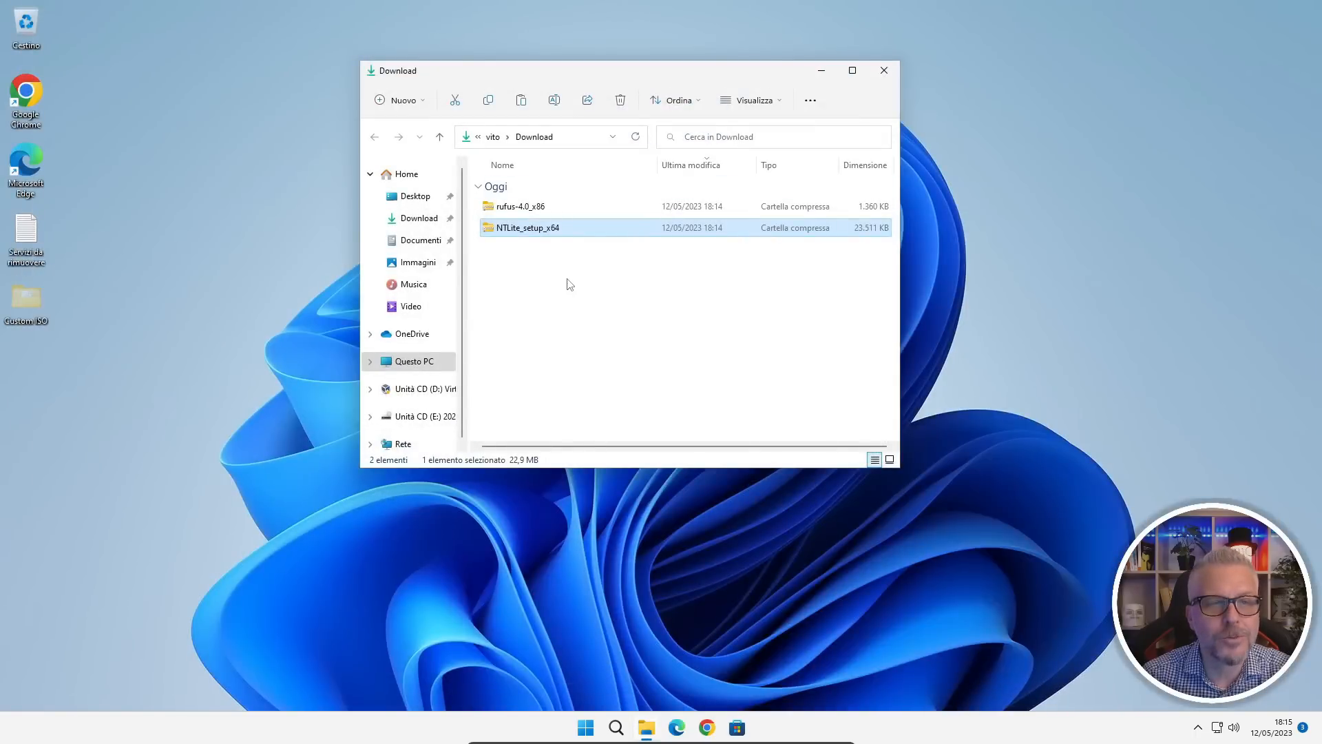
drag(560, 275, 30, 305)
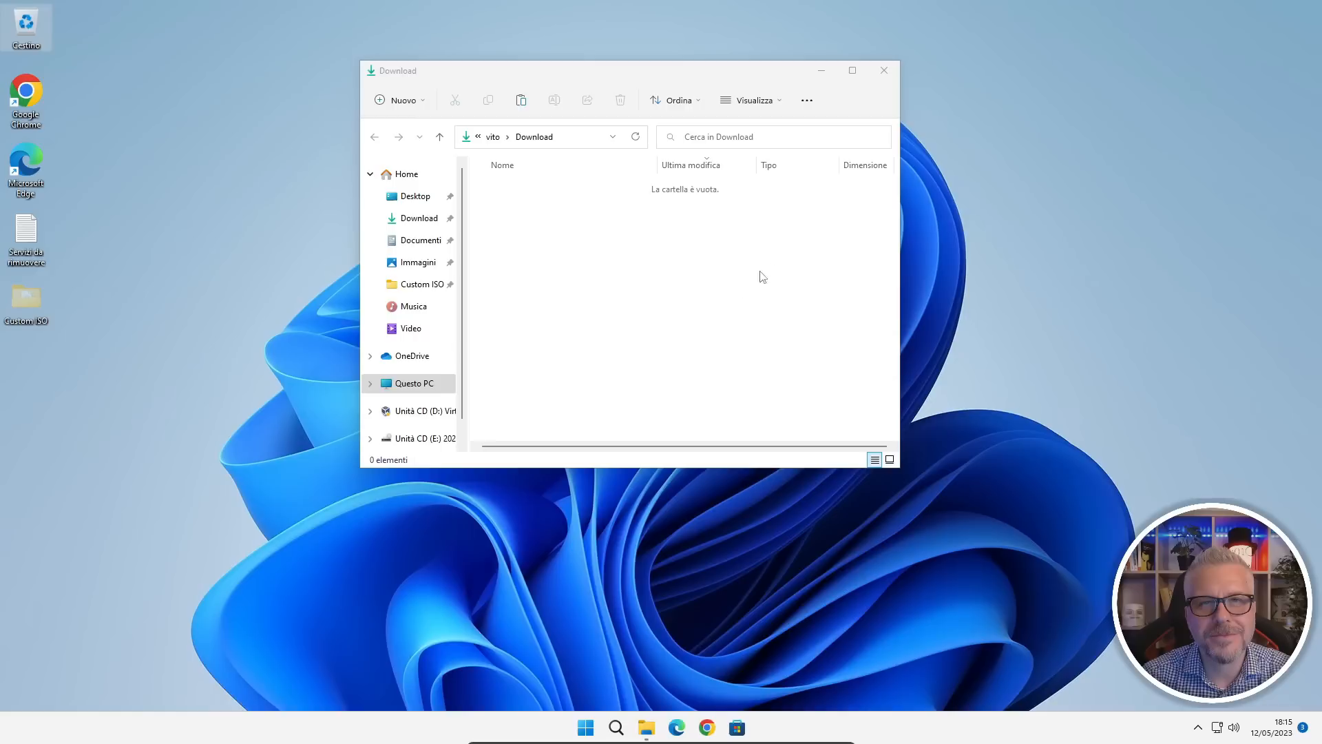
click(885, 70)
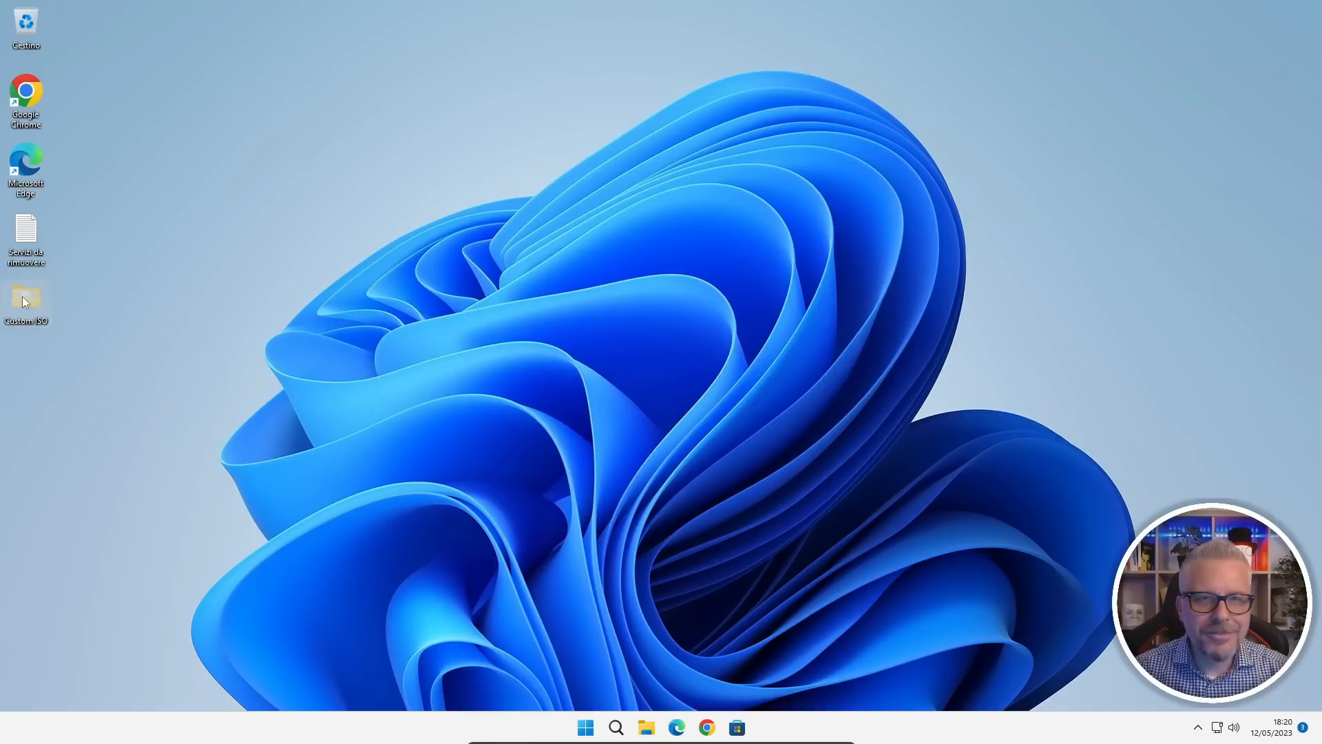
In the Custom ISO folder, extract the NTLite_setup_x64 archive to Custom ISO\NTLite_setup_x64 and move the extracted folder's window aside
double_click(23, 298)
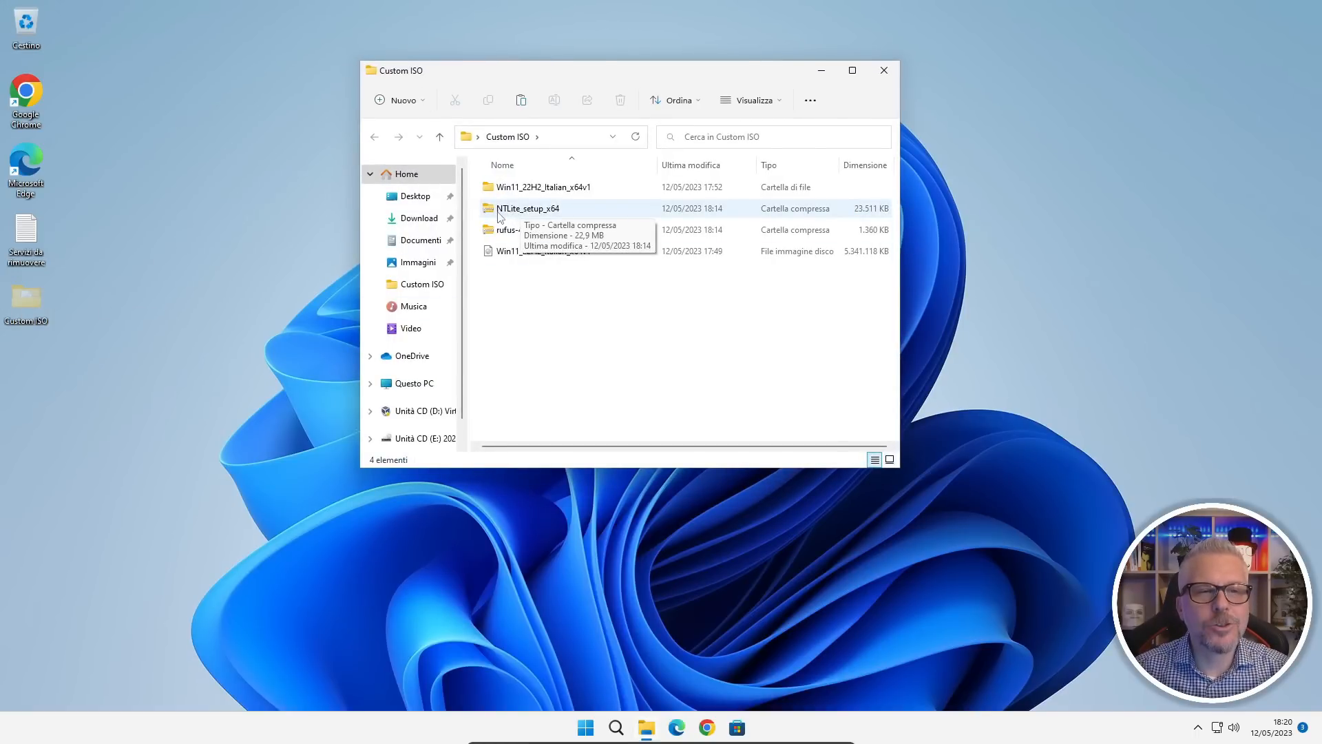
right_click(513, 215)
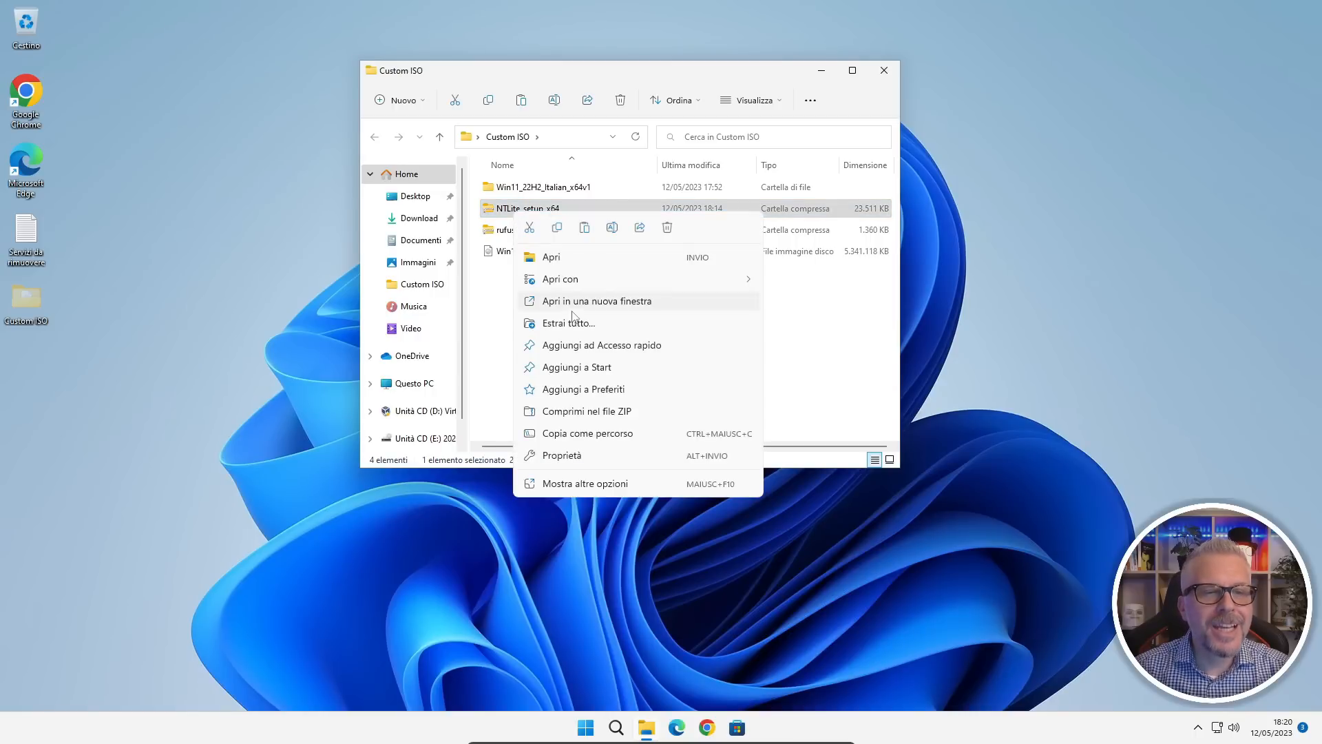
click(551, 323)
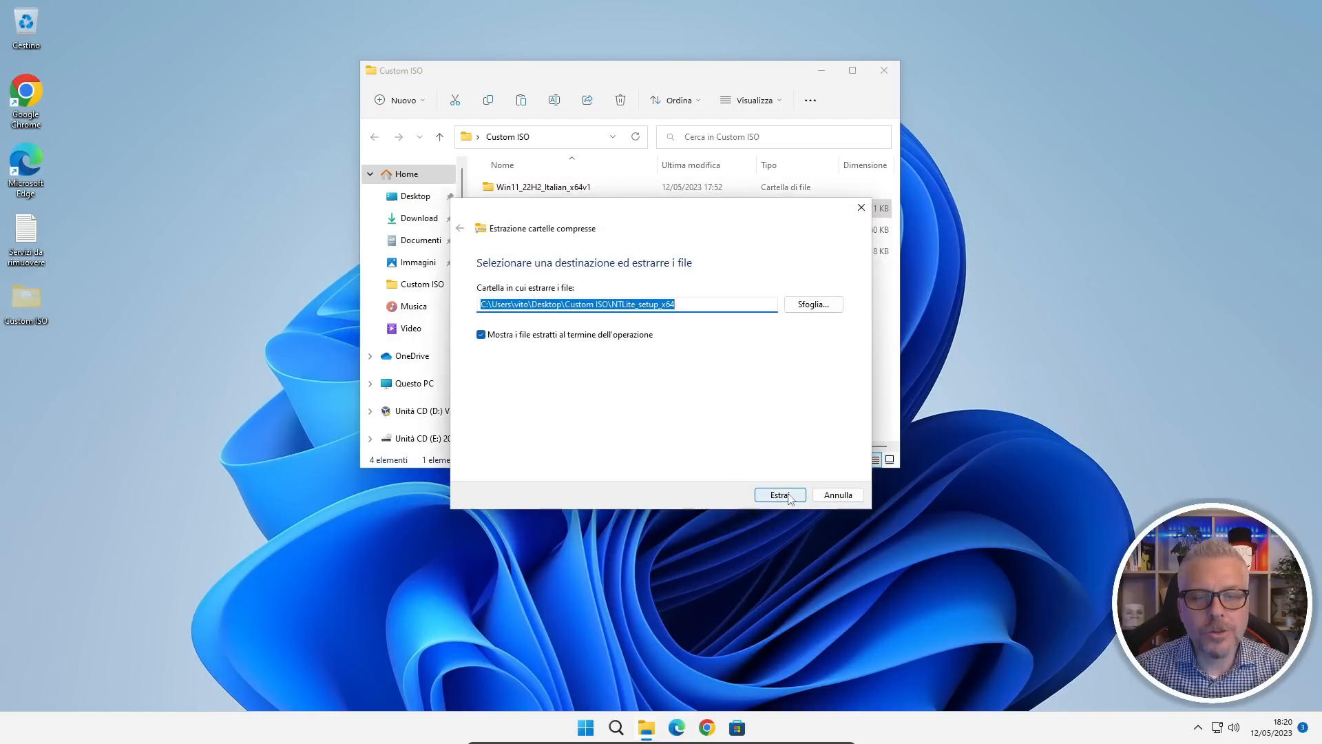
click(780, 495)
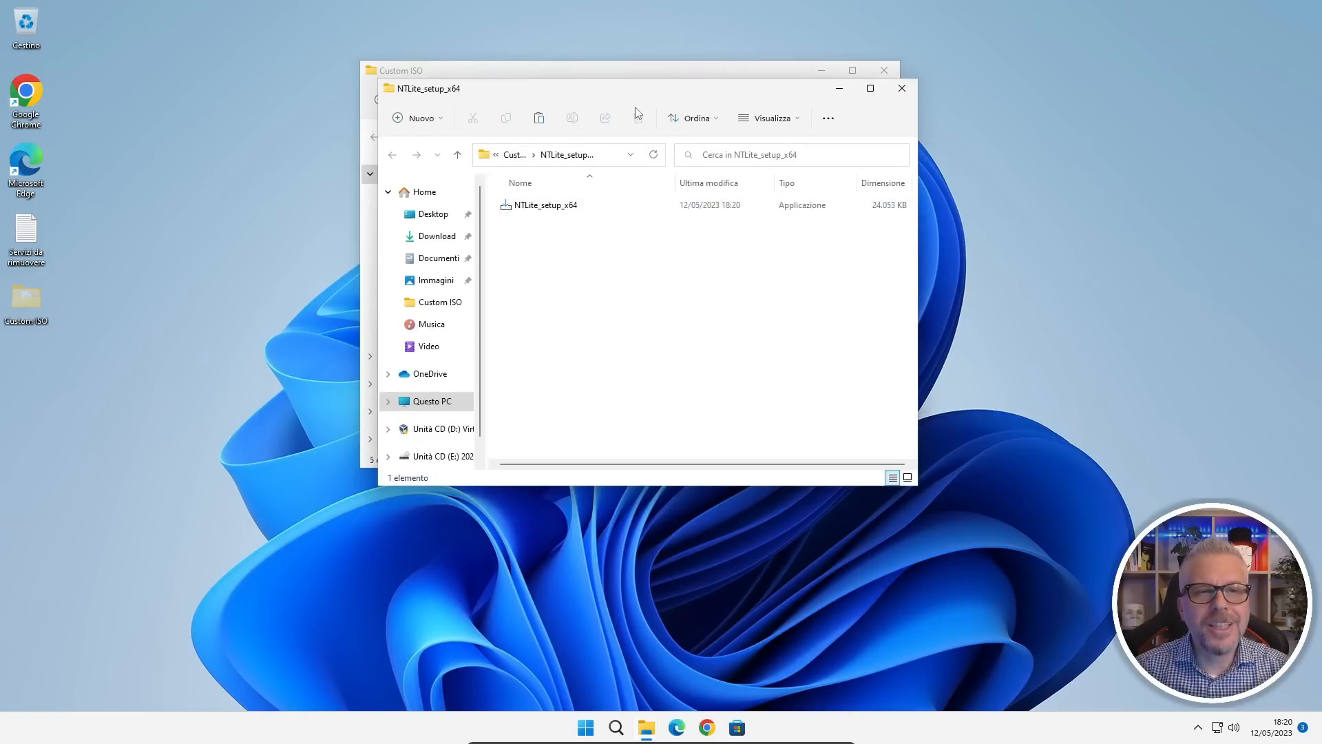
drag(602, 97, 868, 99)
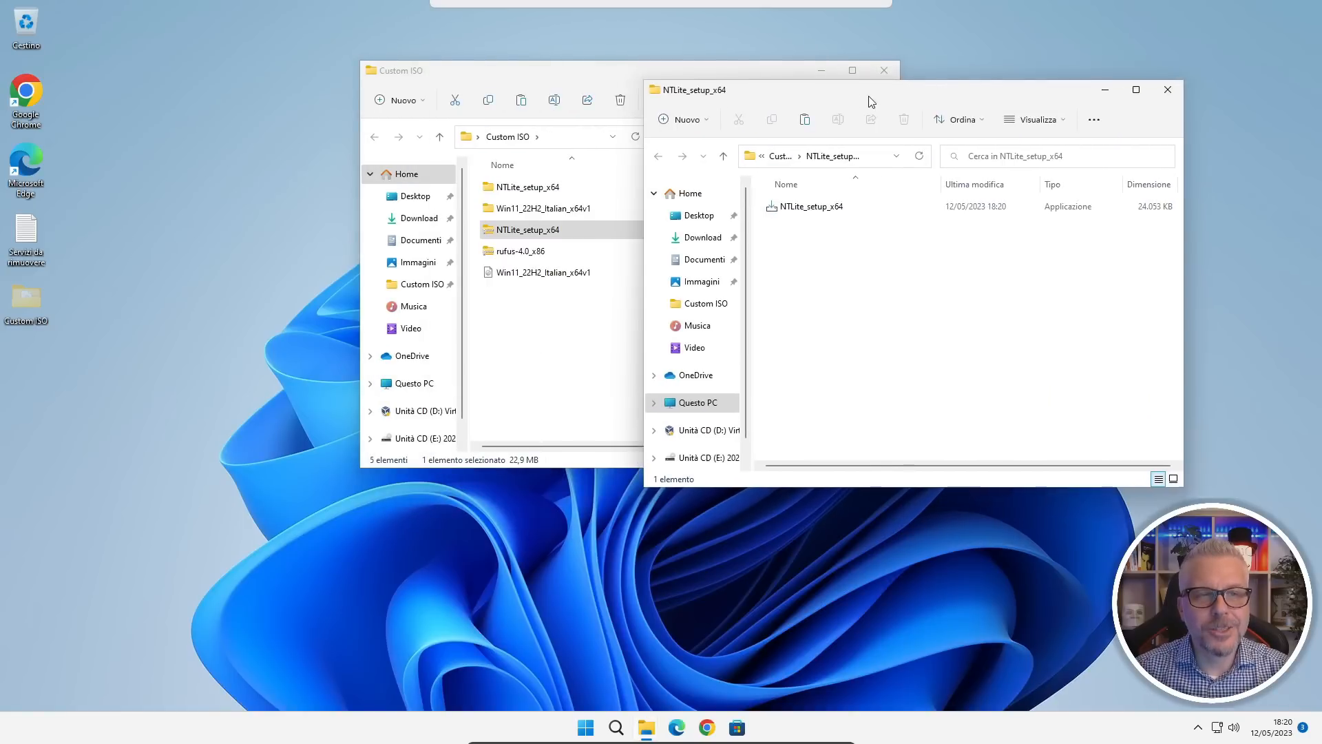
Run NTLite_setup_x64, allow changes, accept the licence, and install NTLite in C:\Program Files\NTLite with a desktop icon
double_click(813, 207)
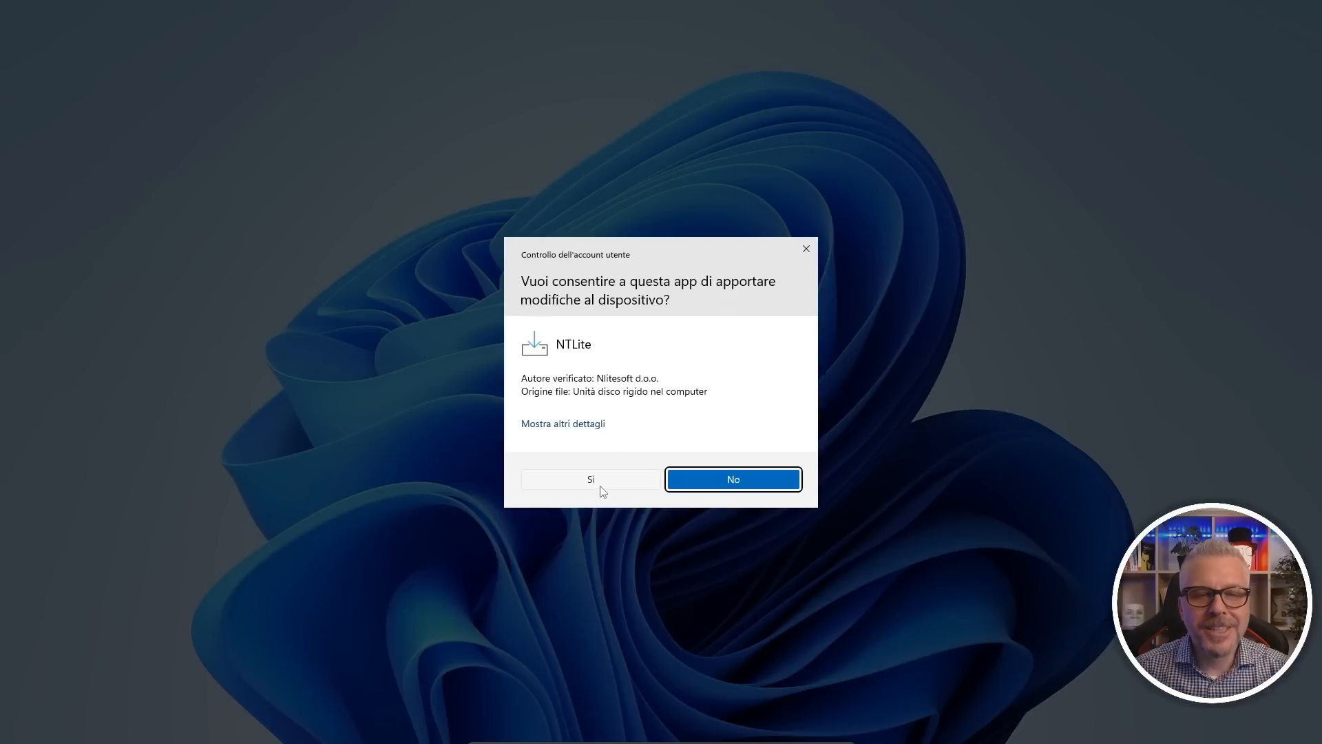
click(592, 480)
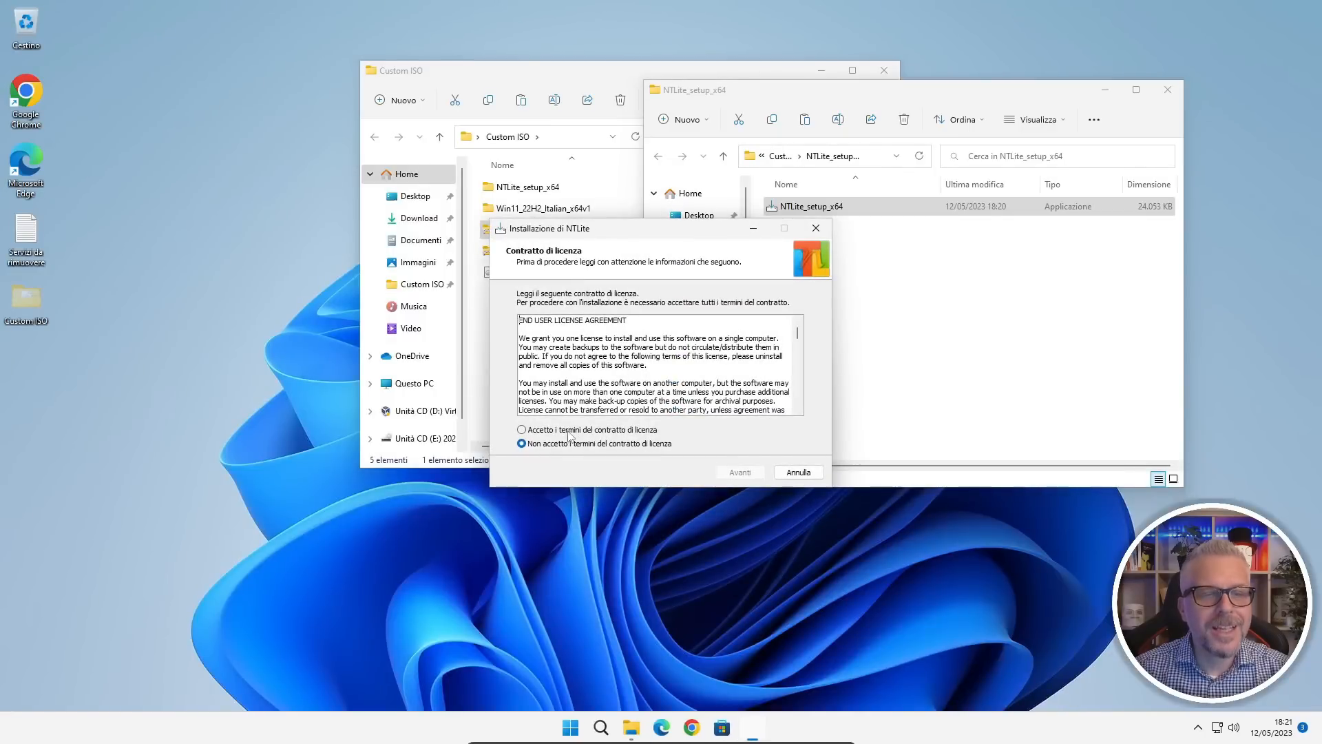
click(568, 431)
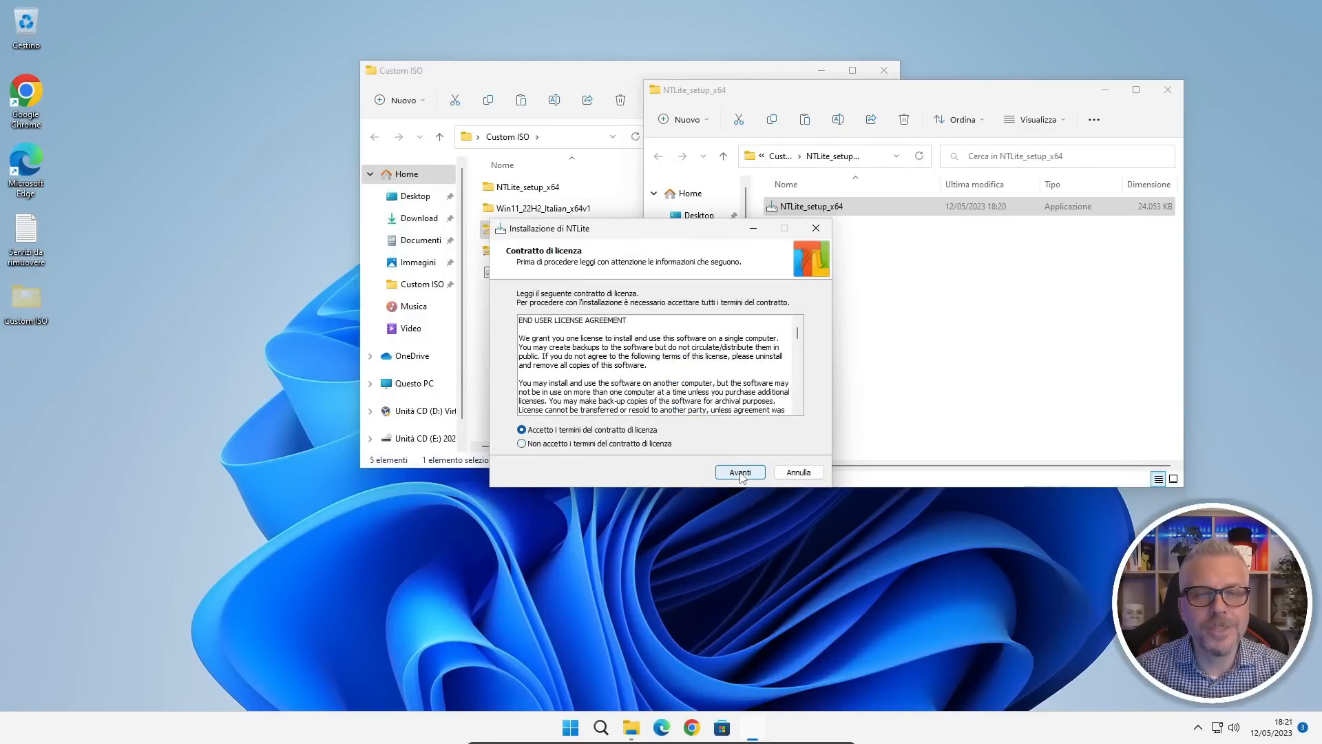
click(740, 472)
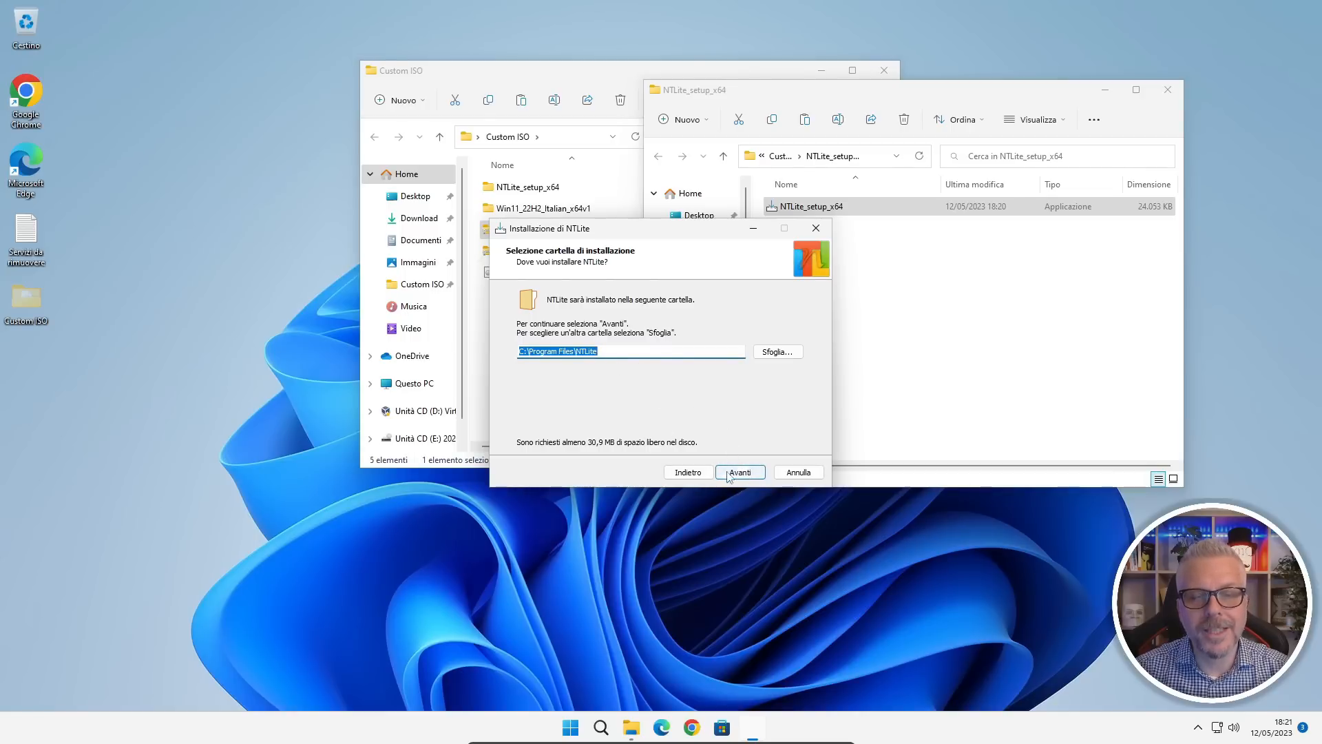
click(747, 473)
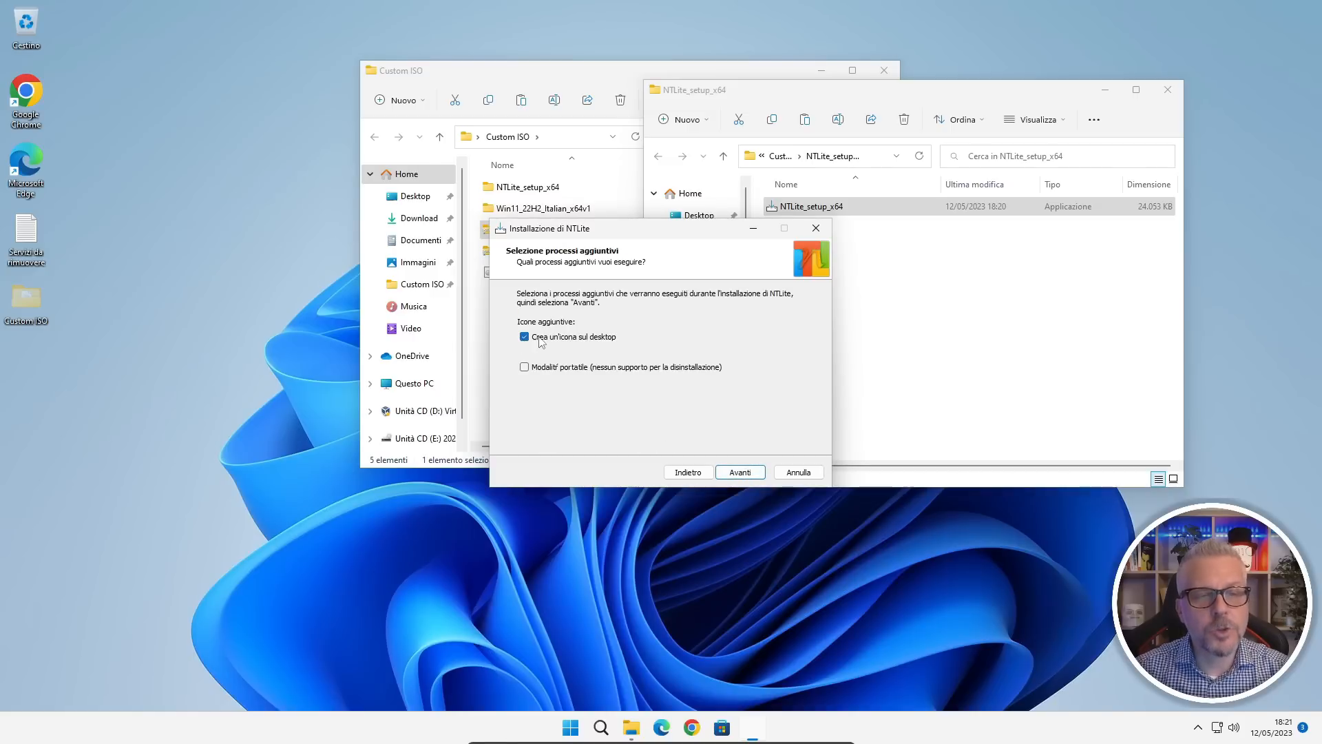
click(740, 473)
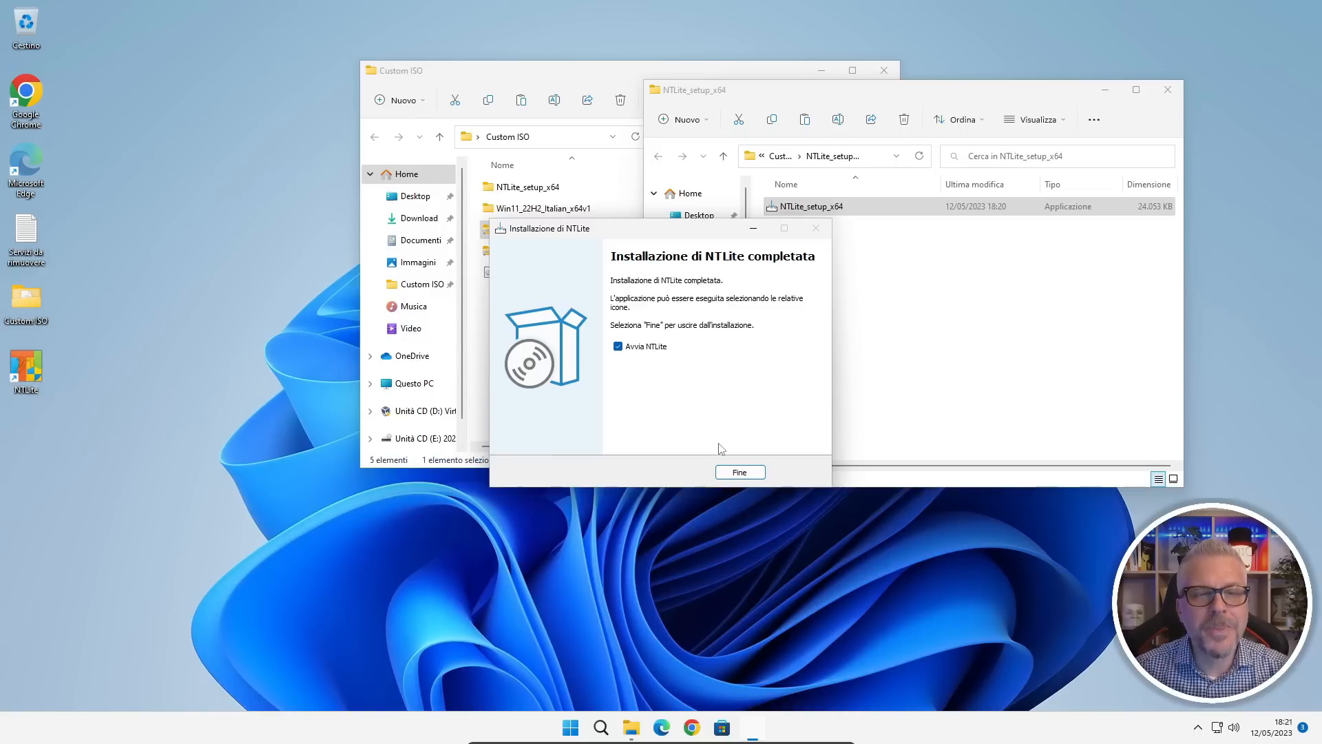
Finish the installer with NTLite launching, and close the NTLite_setup_x64 and Custom ISO folder windows
click(749, 475)
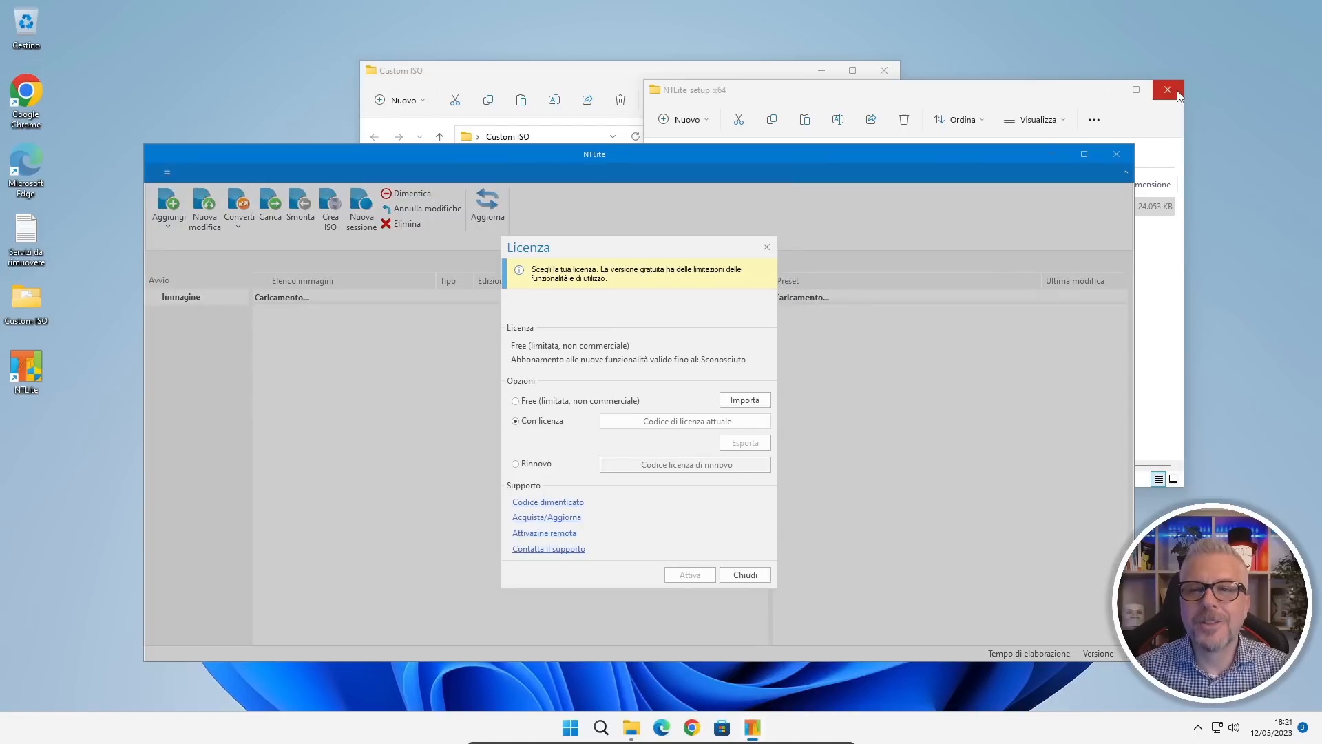
click(1178, 94)
click(884, 71)
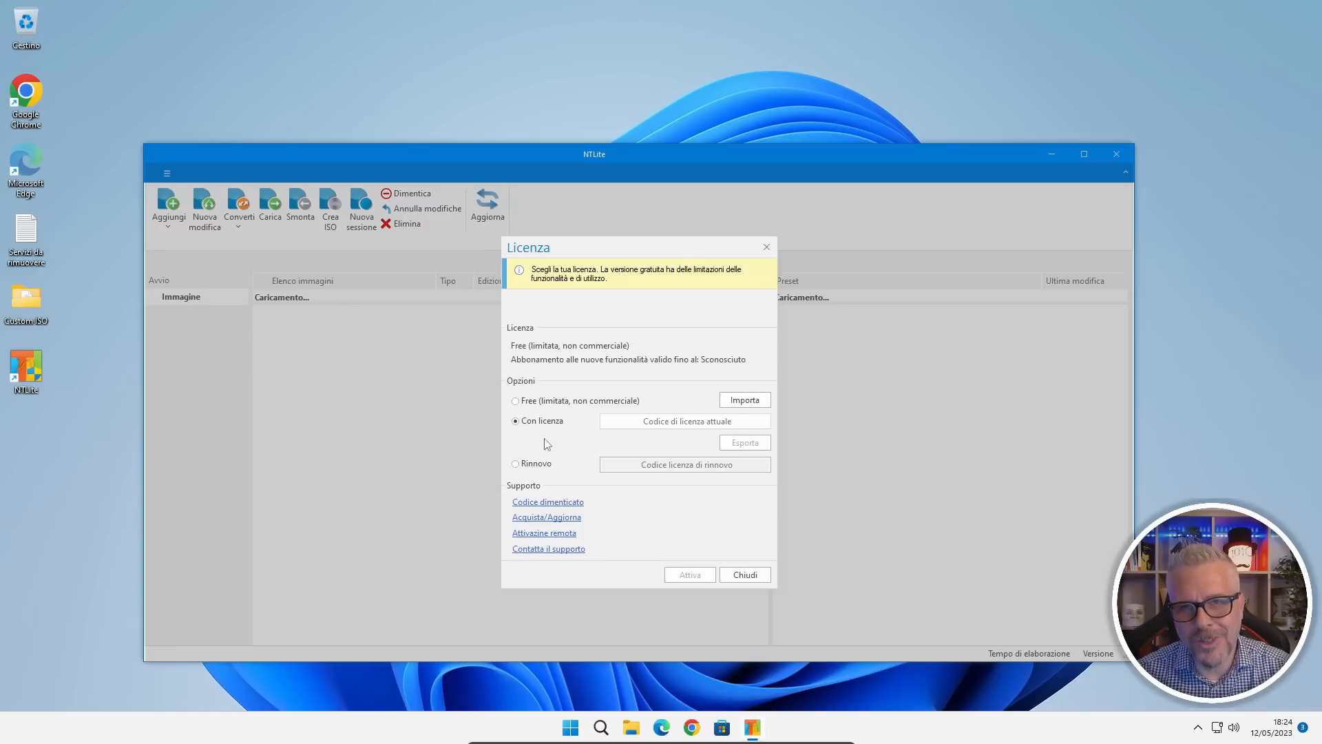
Choose the free non-commercial licence and add the Win11_22H2_Italian_x64v1 folder from Desktop\Custom ISO as an image folder
click(517, 403)
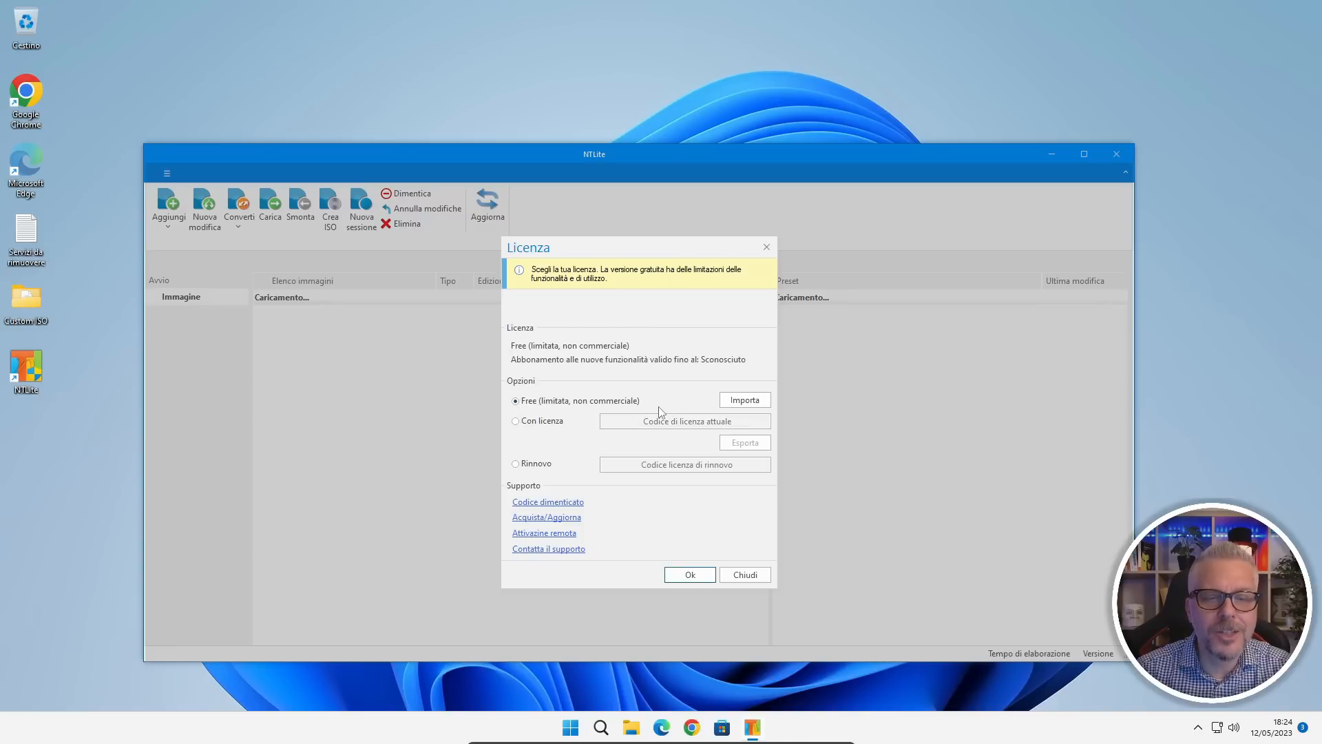
click(690, 575)
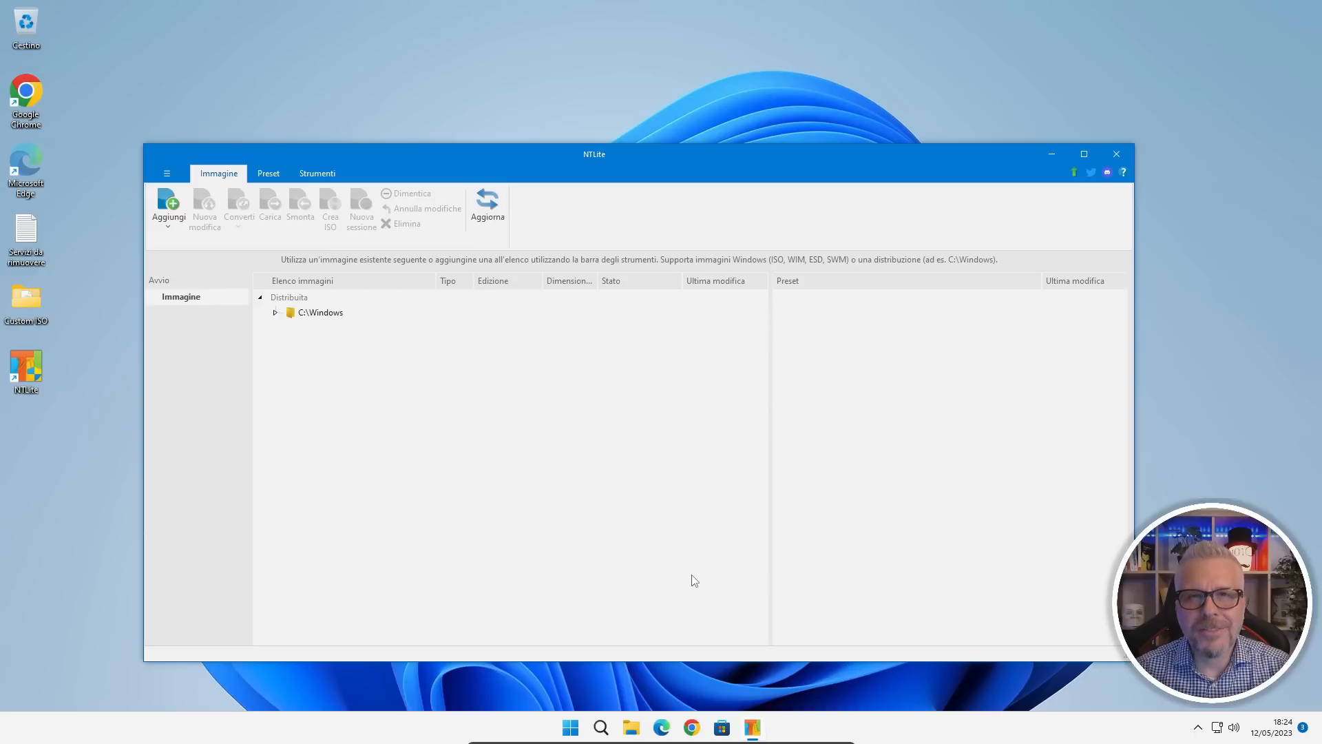
click(163, 209)
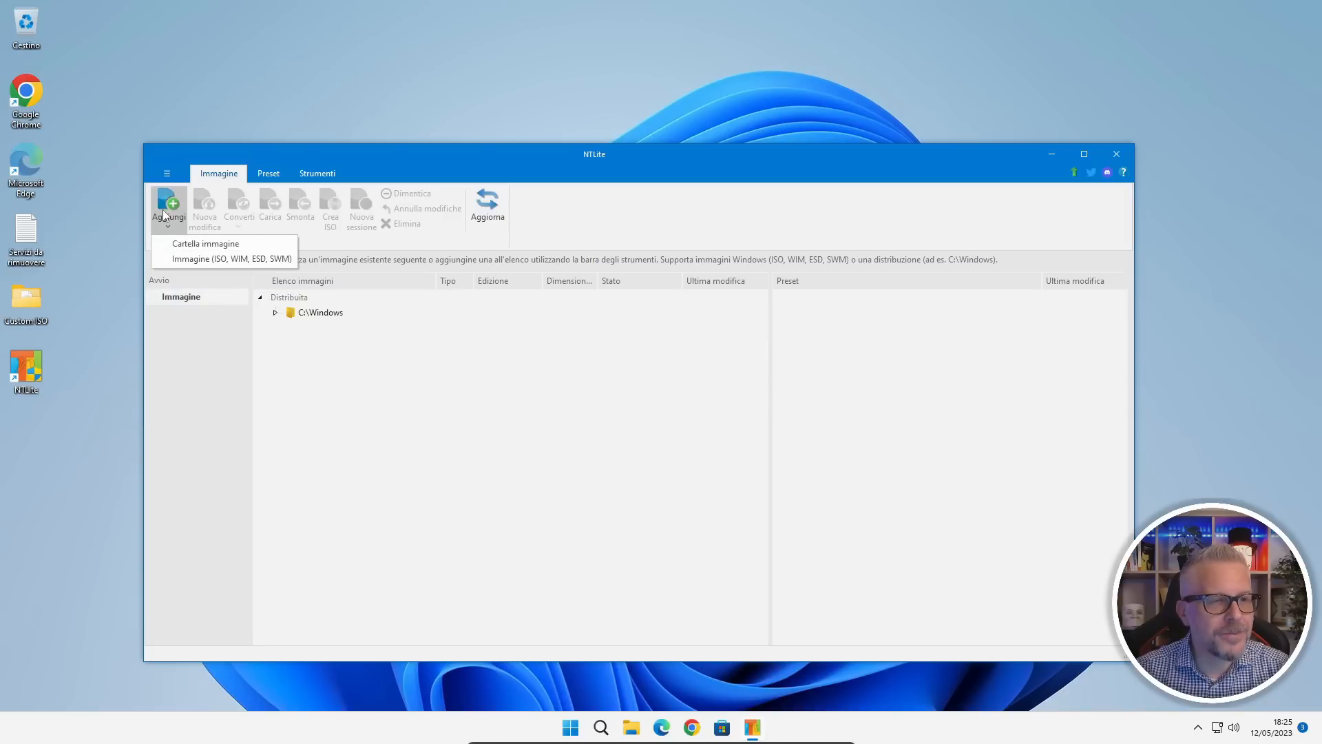
click(210, 246)
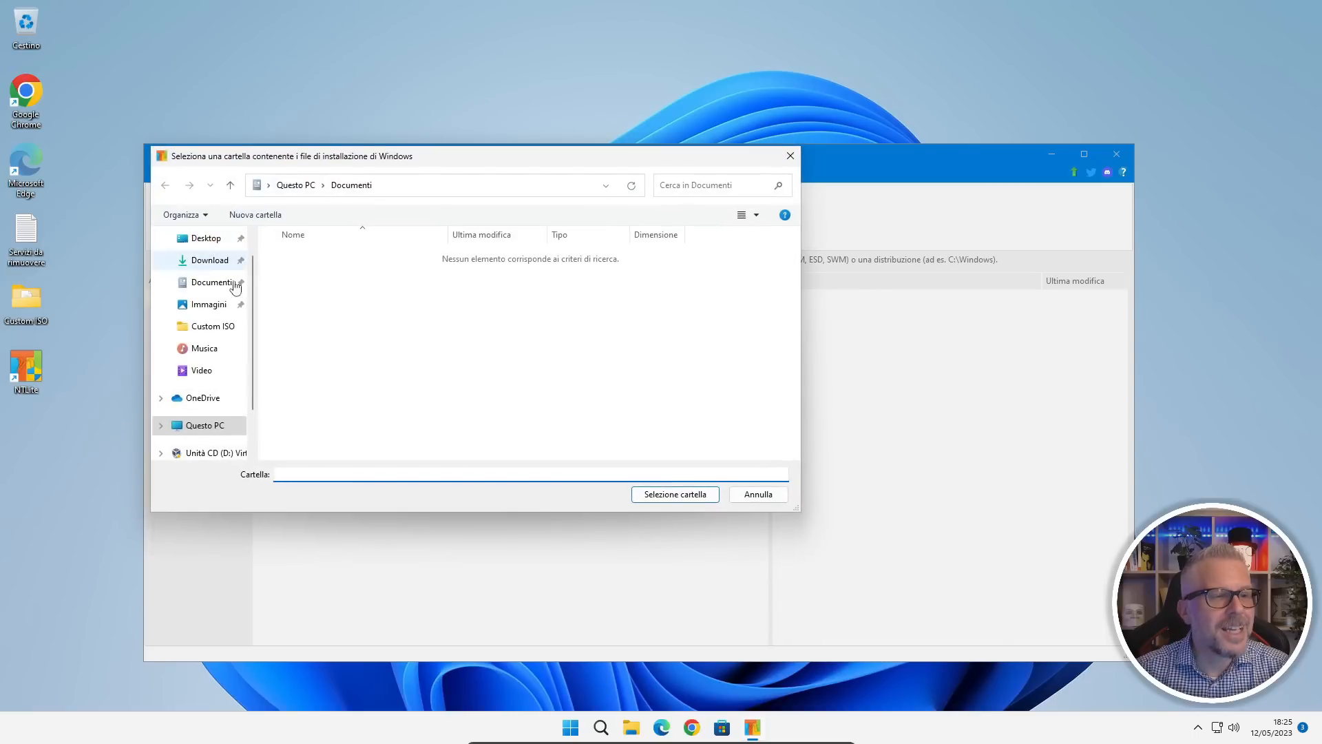
click(205, 242)
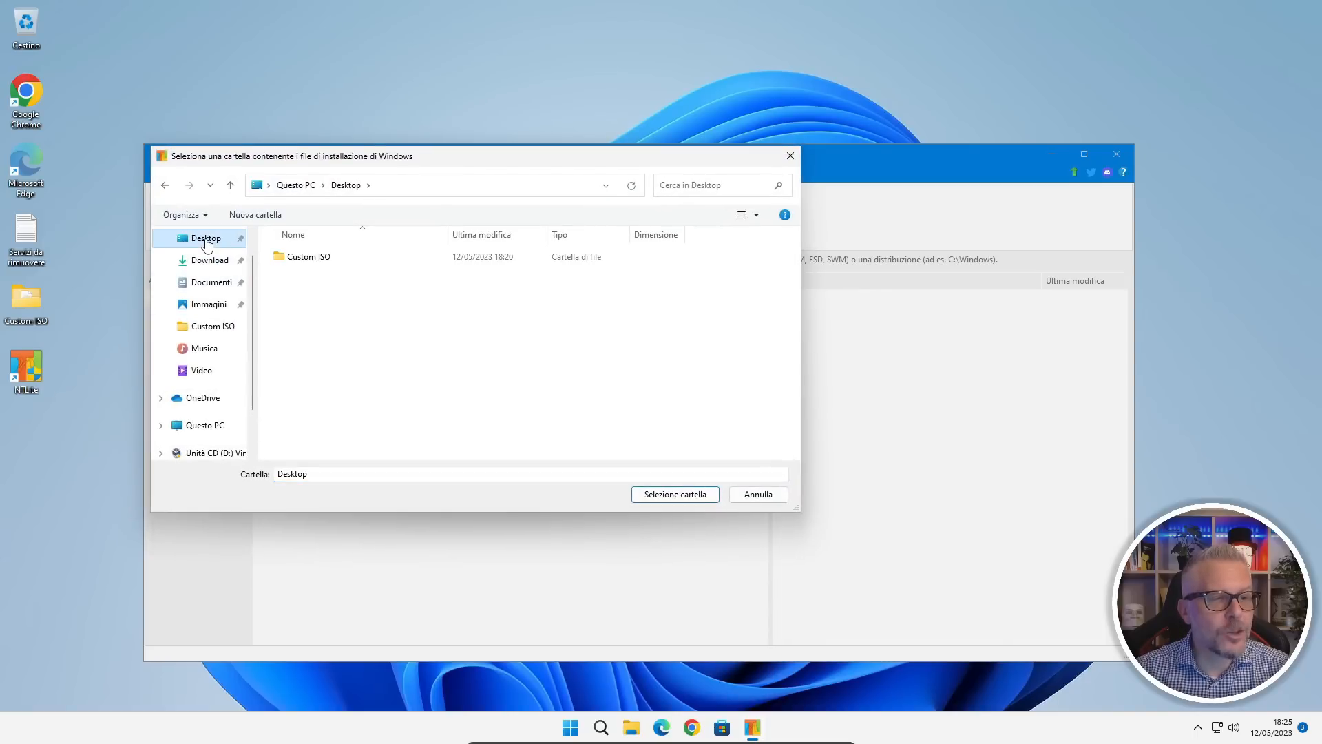
double_click(311, 260)
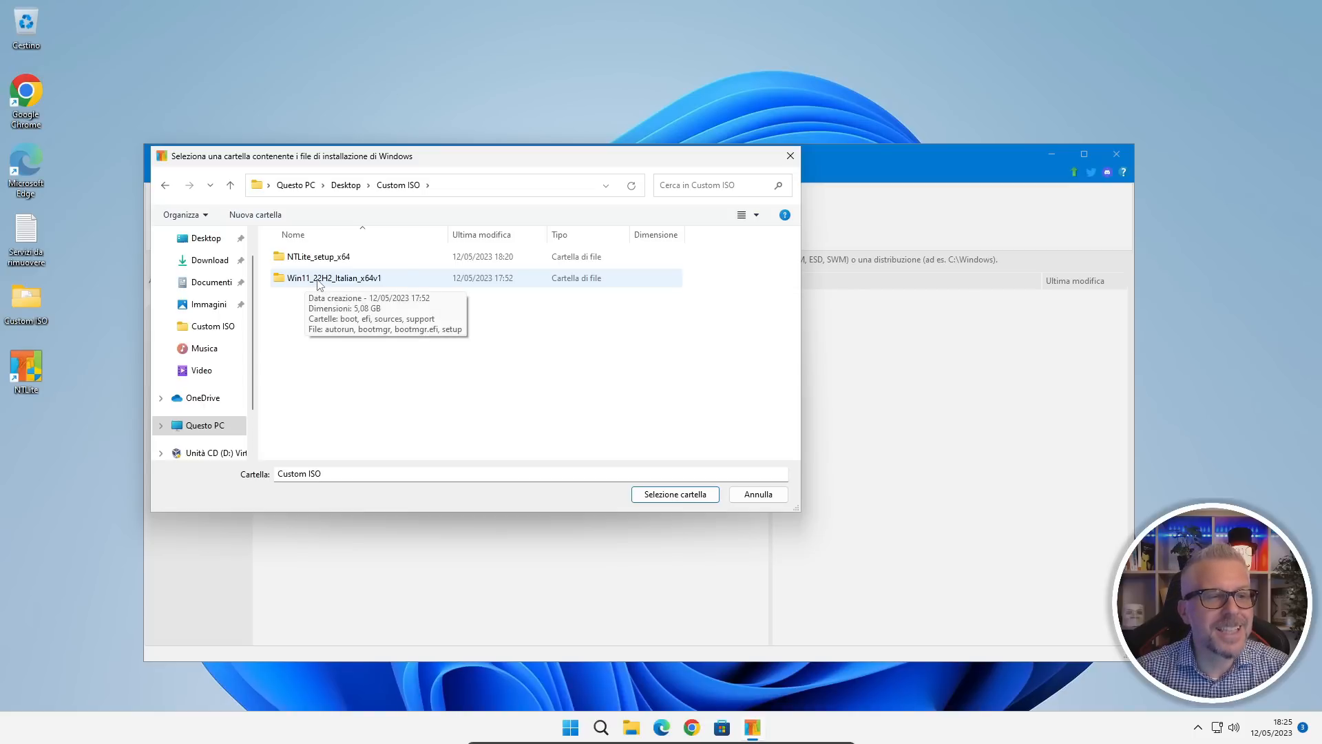
click(364, 280)
click(676, 496)
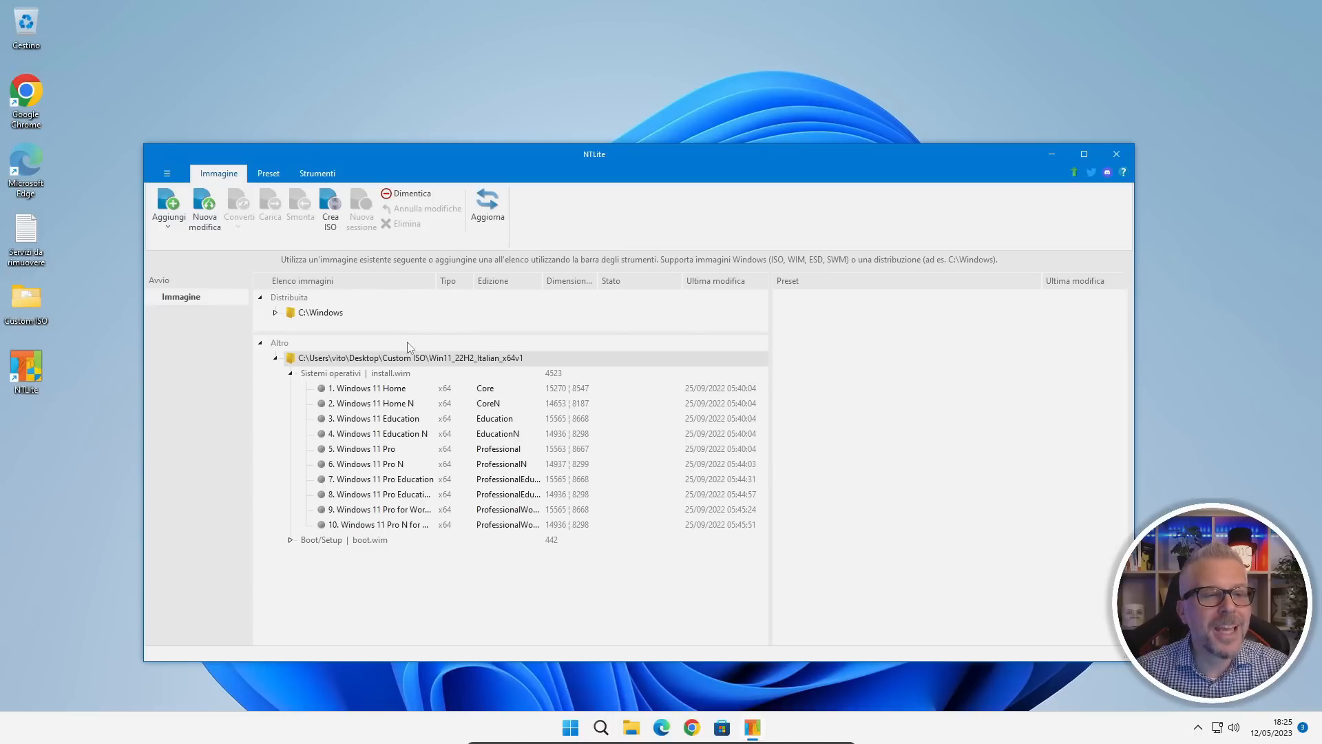
Maximise the window and load the Windows 11 Pro edition from the Win11_22H2_Italian_x64v1 image's install.wim
click(1085, 153)
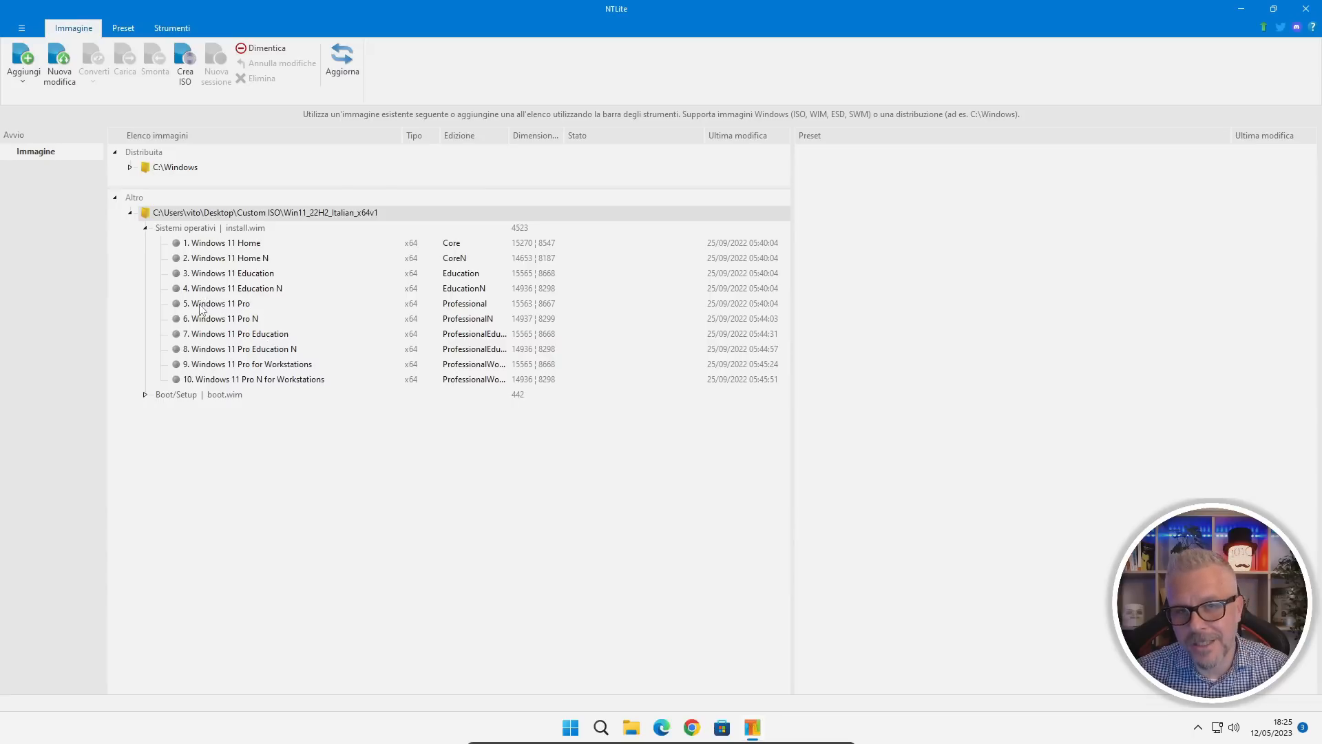
click(228, 247)
click(219, 307)
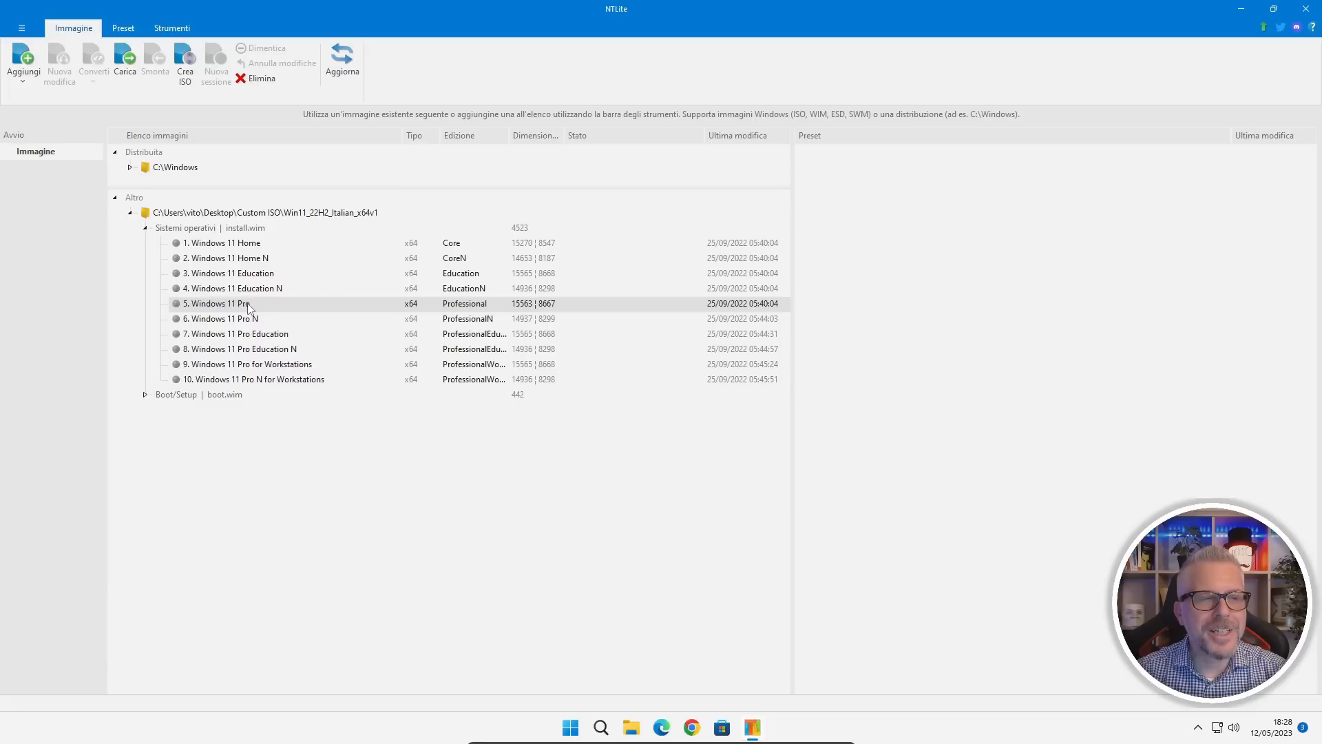
right_click(249, 308)
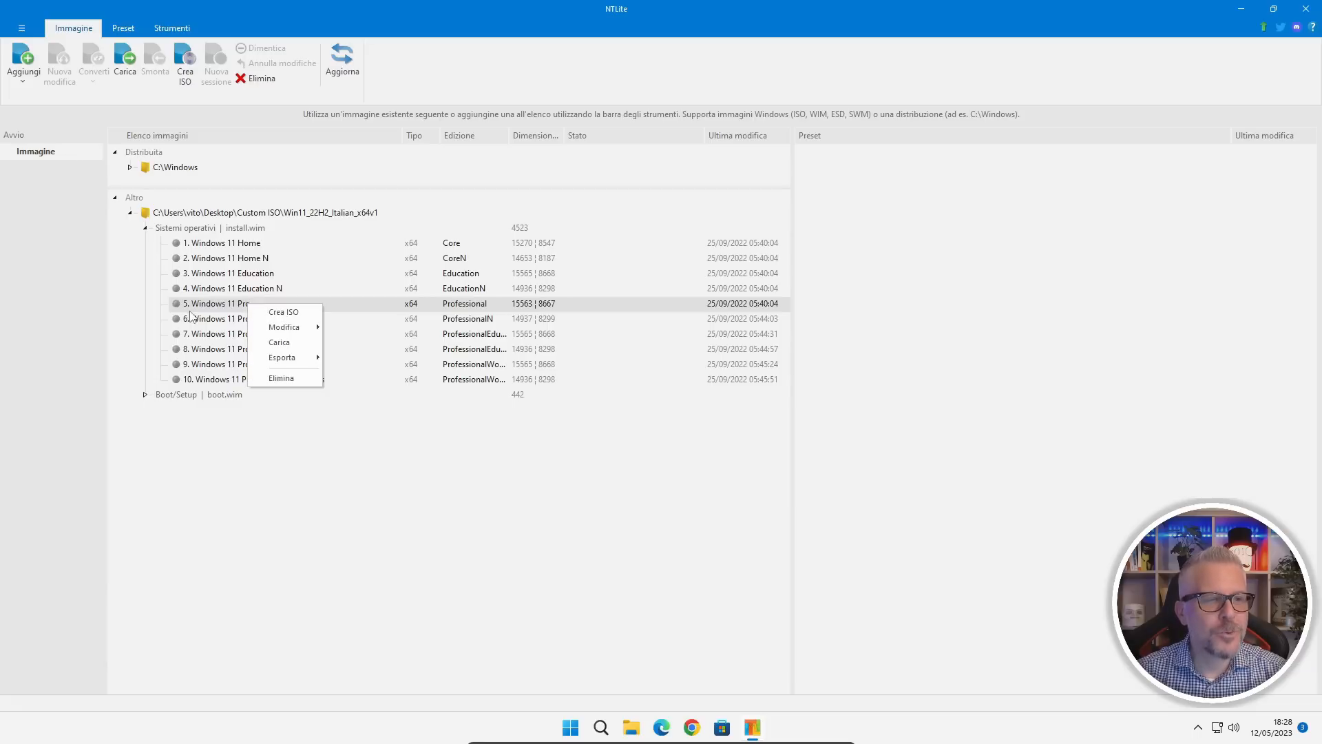
click(285, 344)
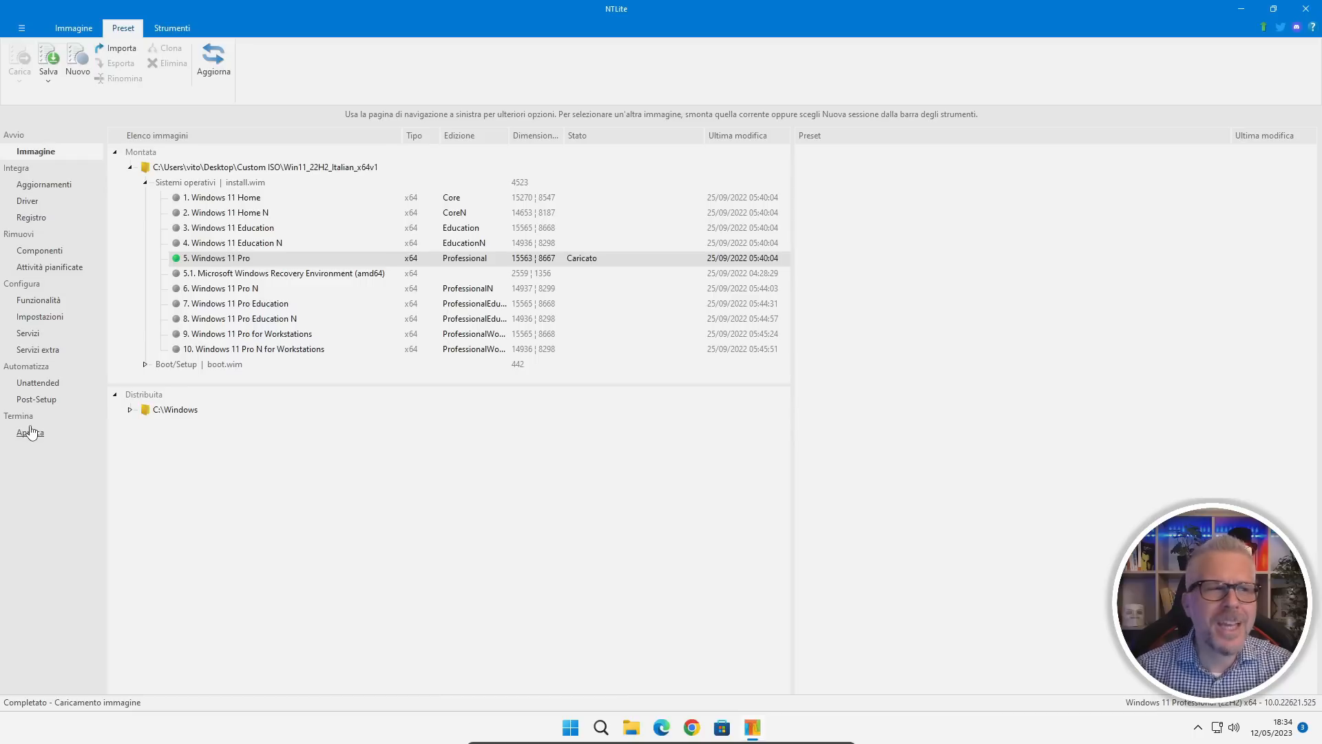
Queue the latest online updates KB5026372, KB5023360 and KB5022497 for Windows 11 22H2 x64 and download them
click(44, 185)
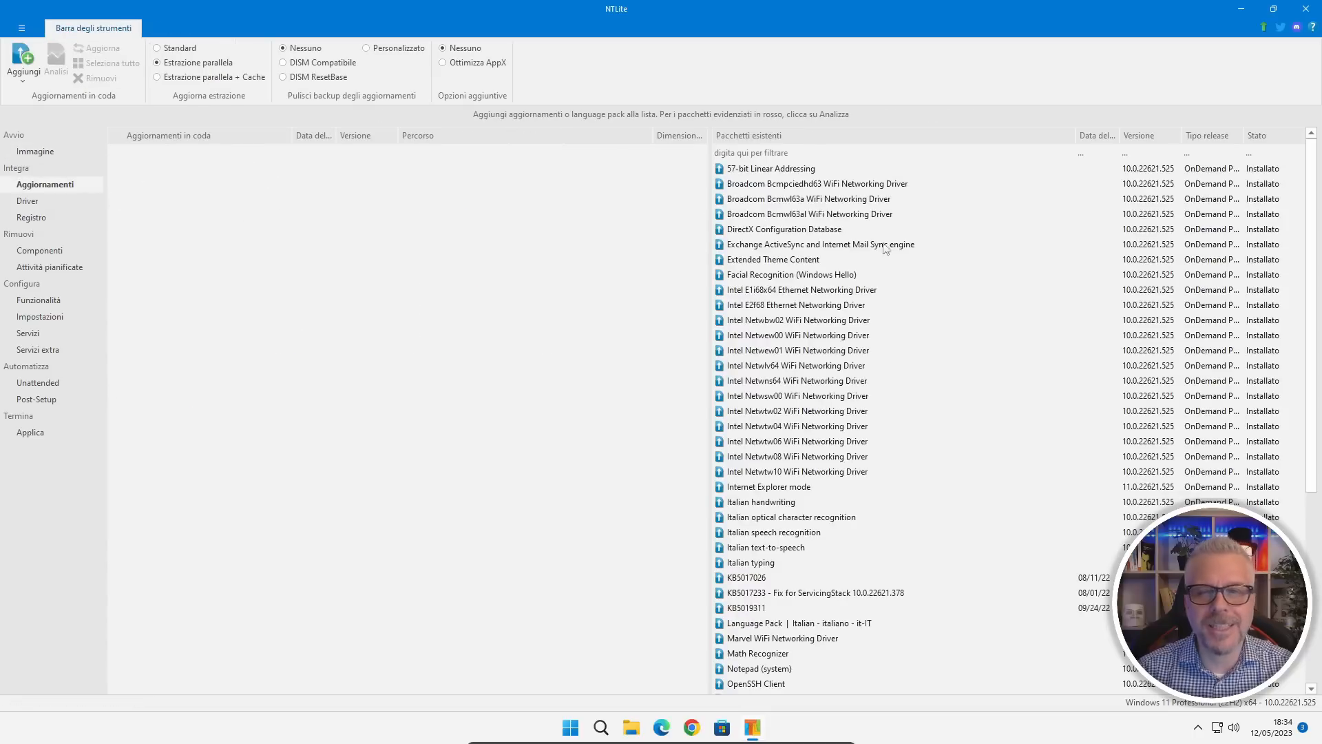
drag(1312, 184, 1316, 92)
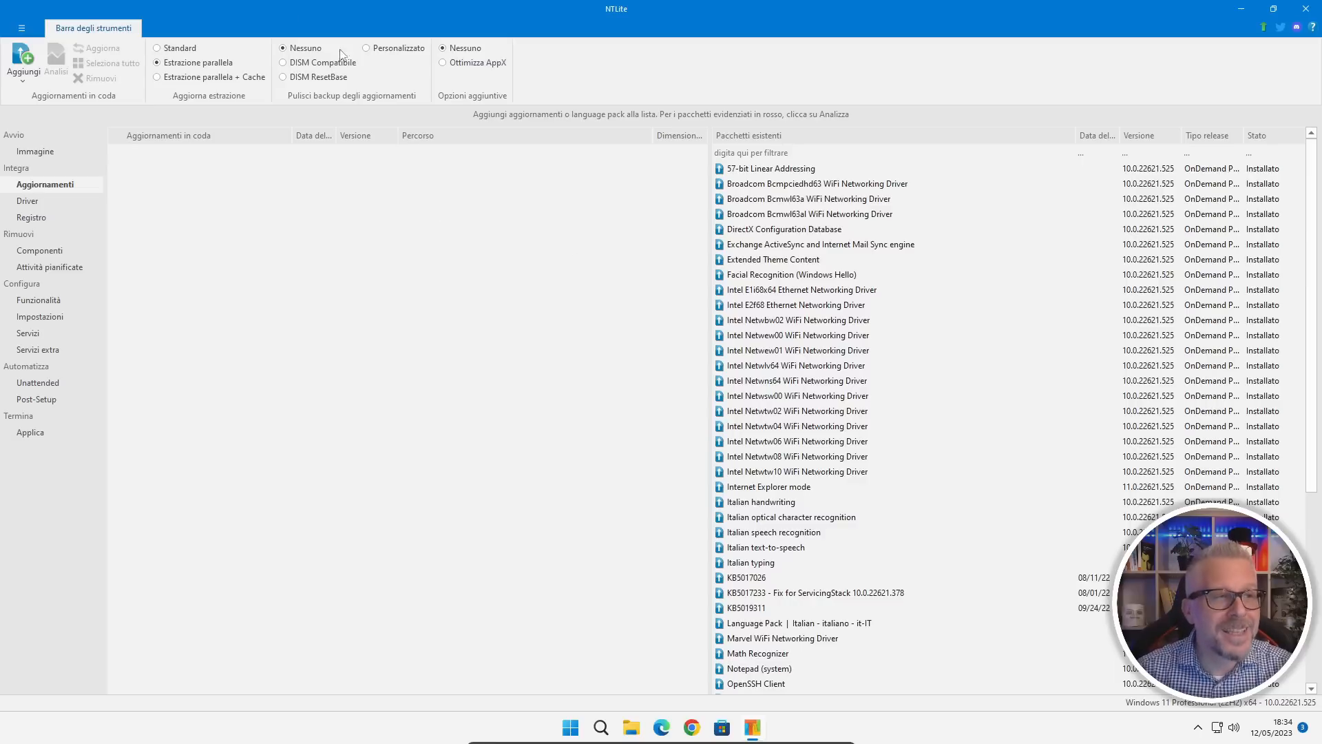
click(19, 72)
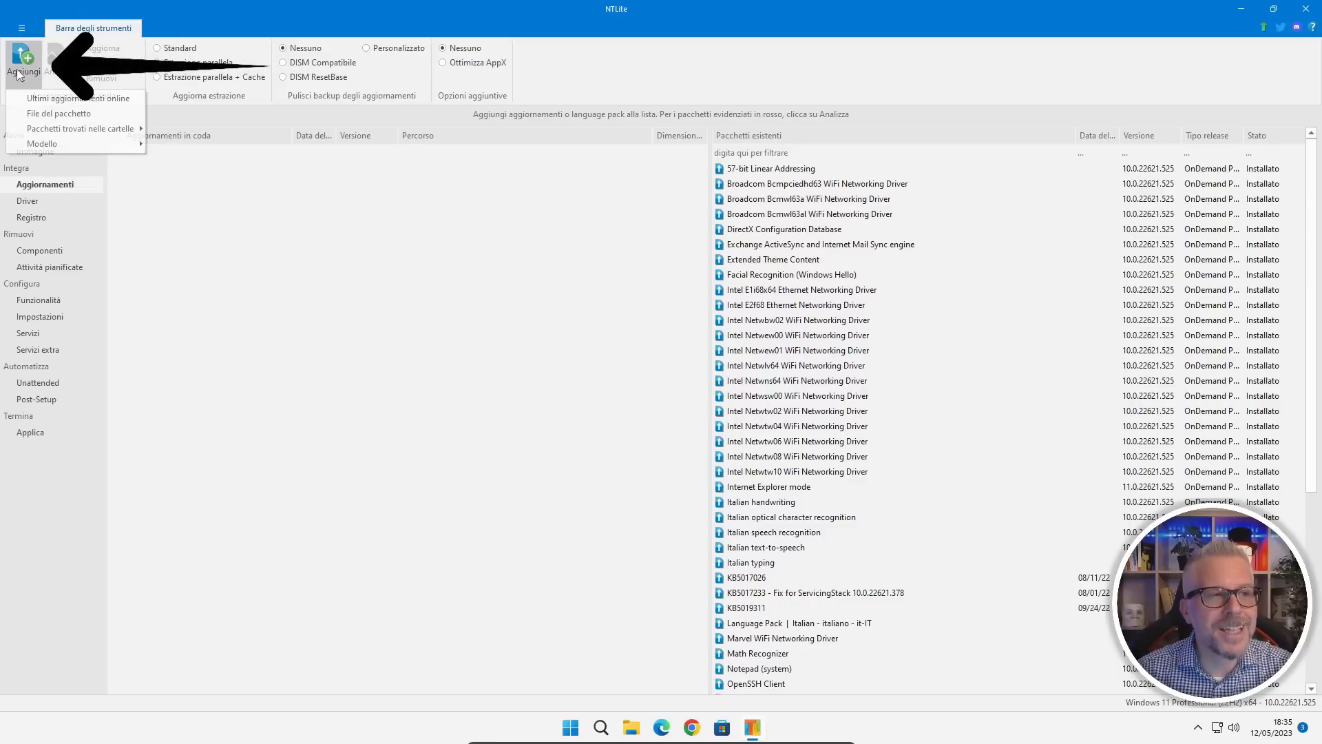
click(69, 99)
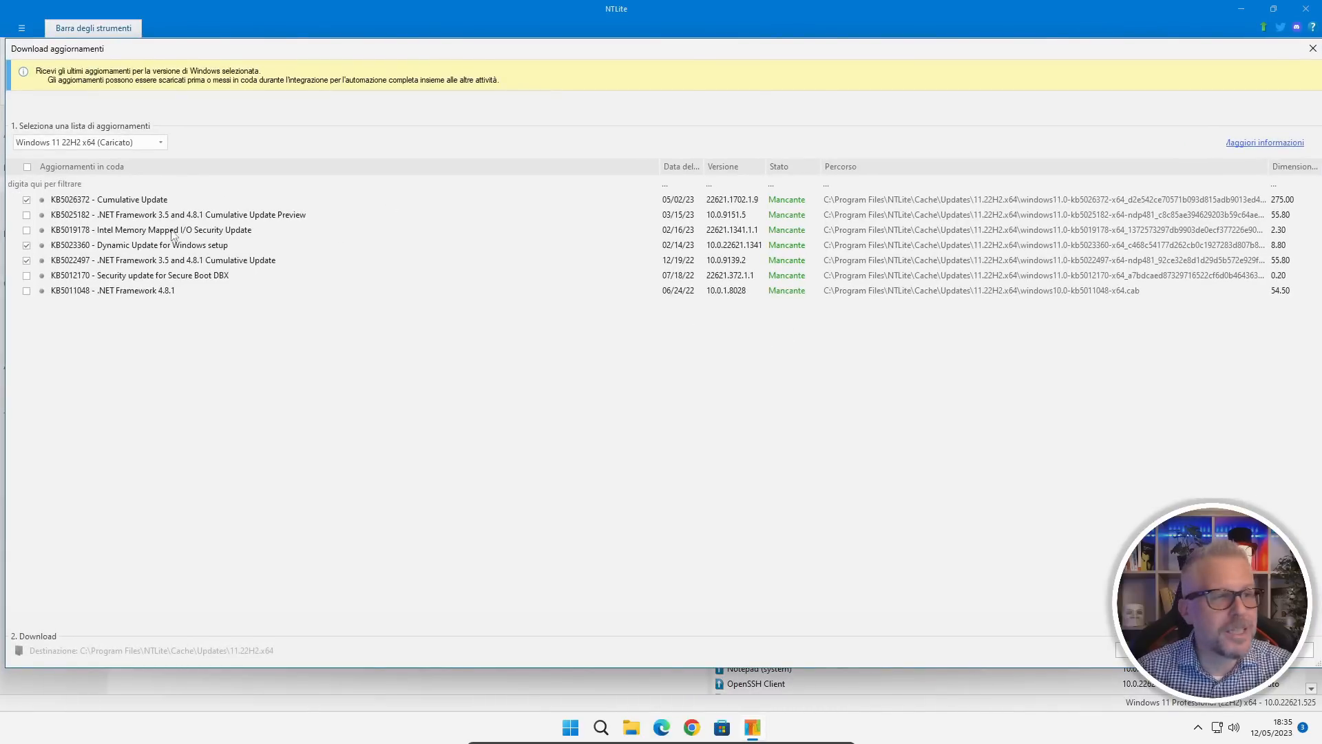
click(26, 246)
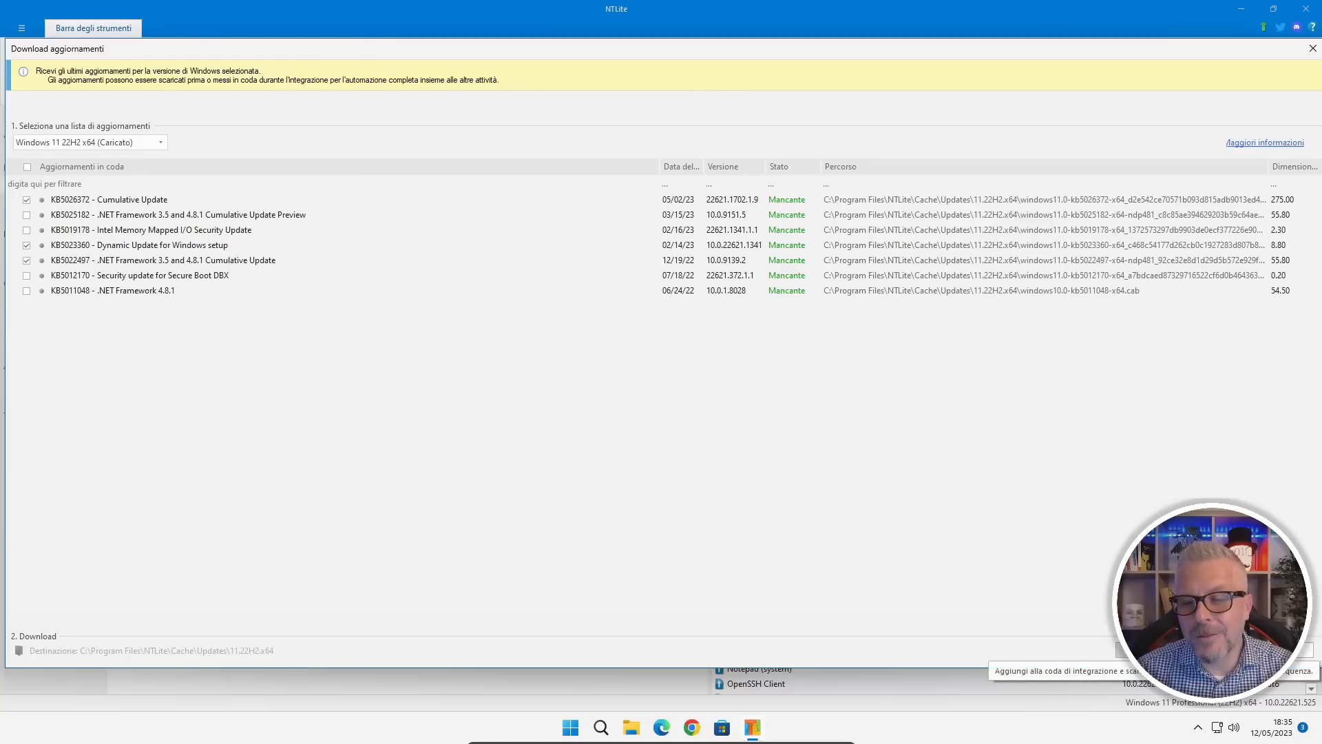
click(1171, 650)
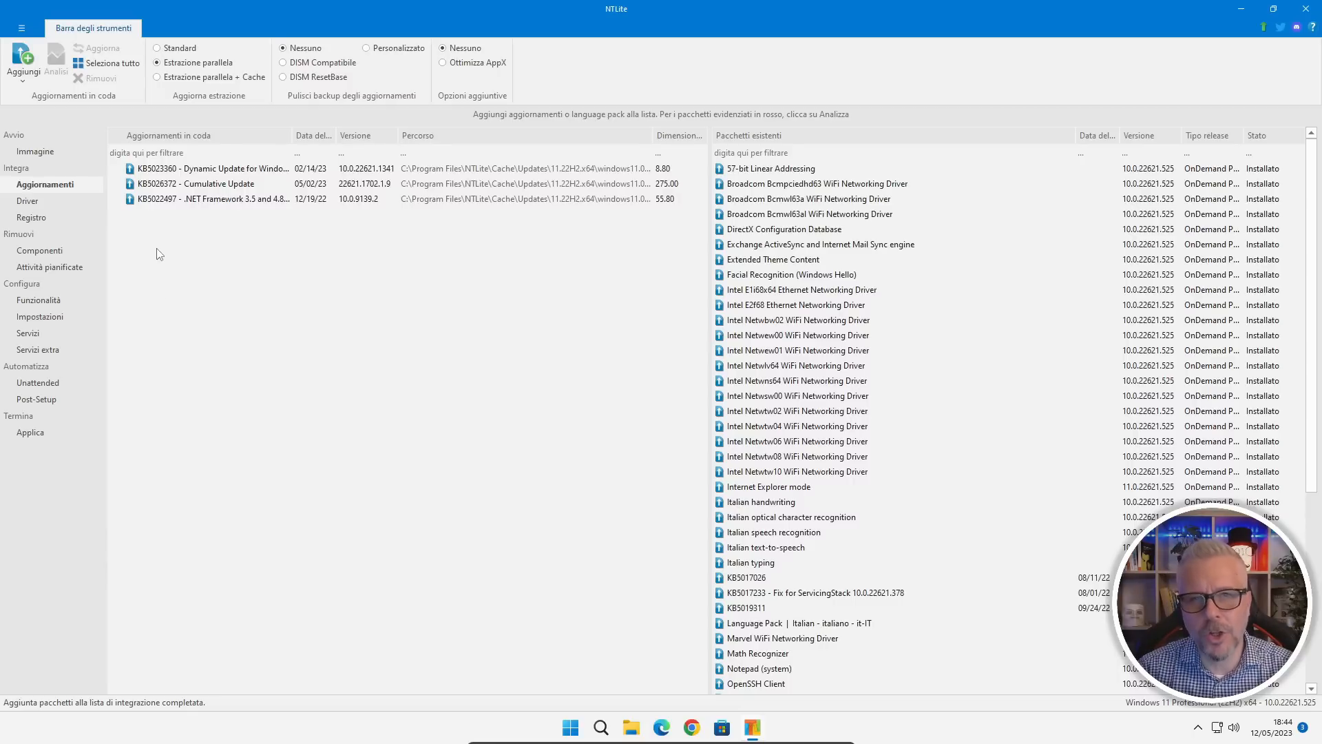
Review the driver and registry integration pages, and open component removal, accepting its warning
click(28, 200)
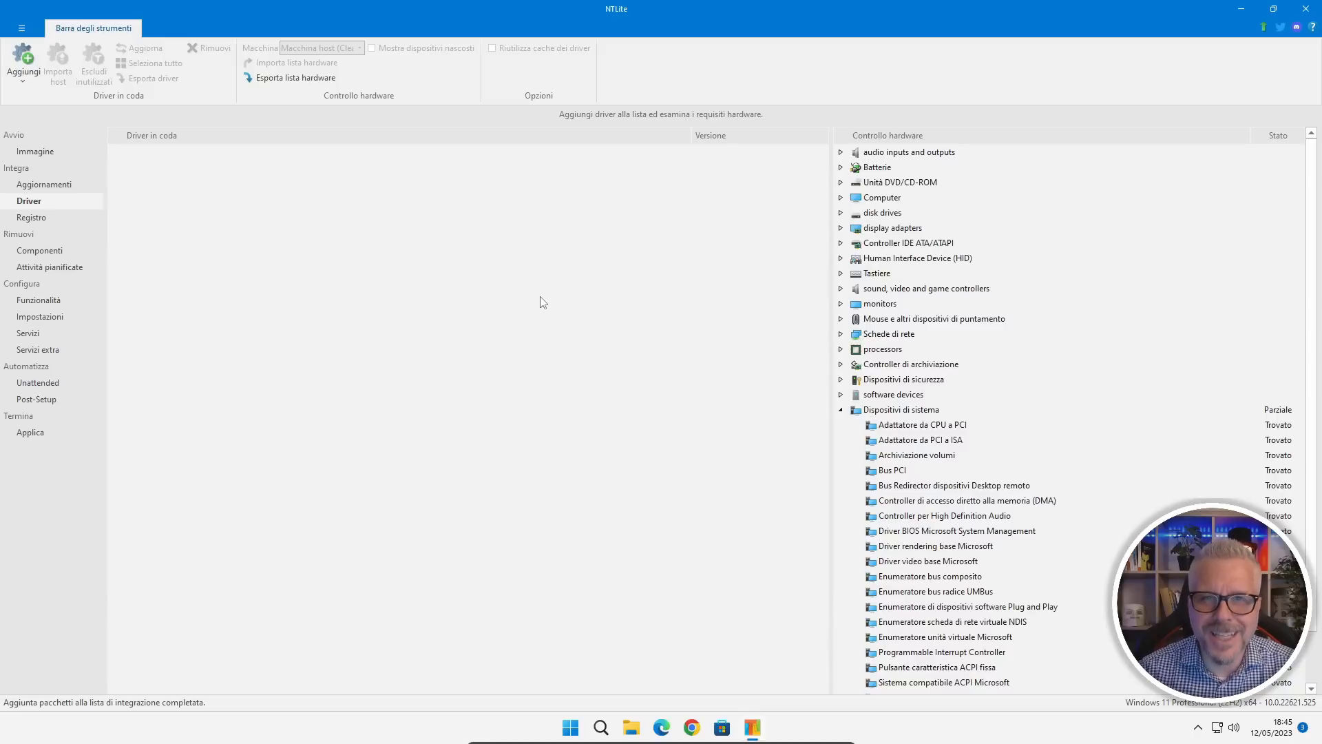
click(32, 218)
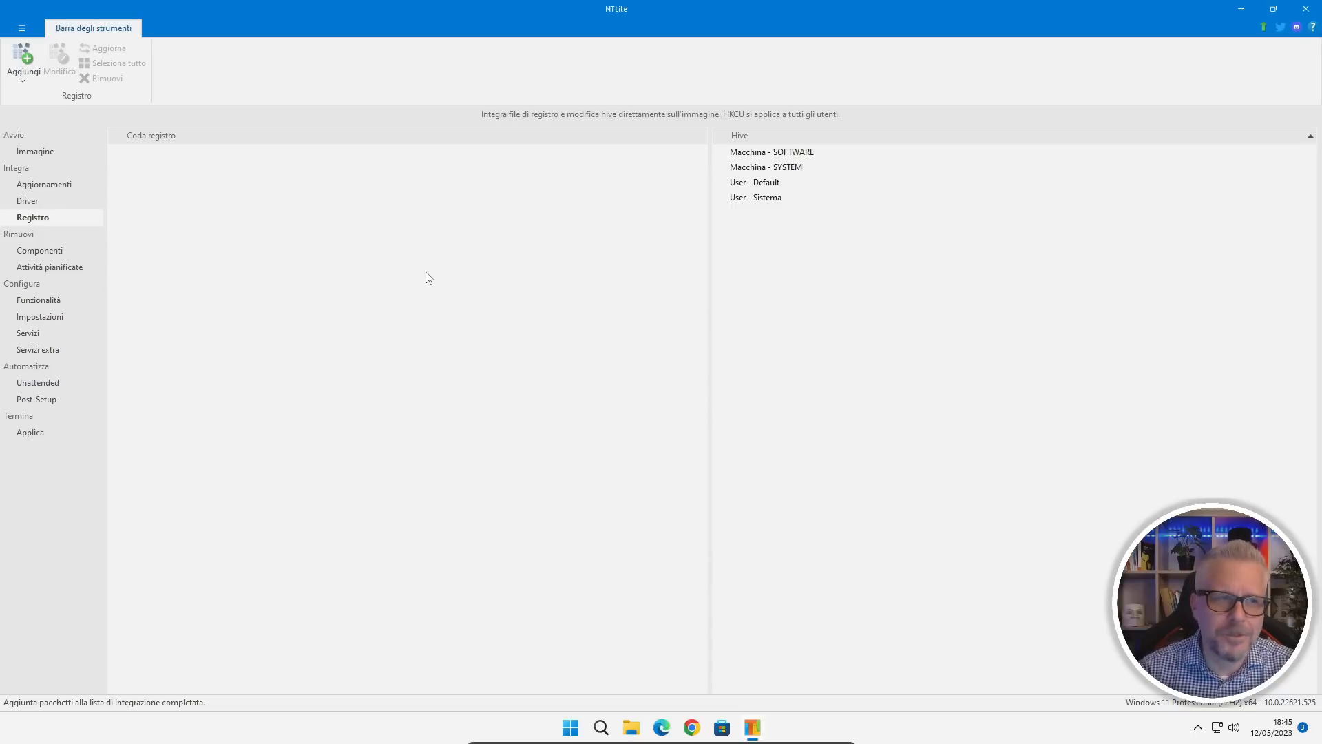
click(37, 257)
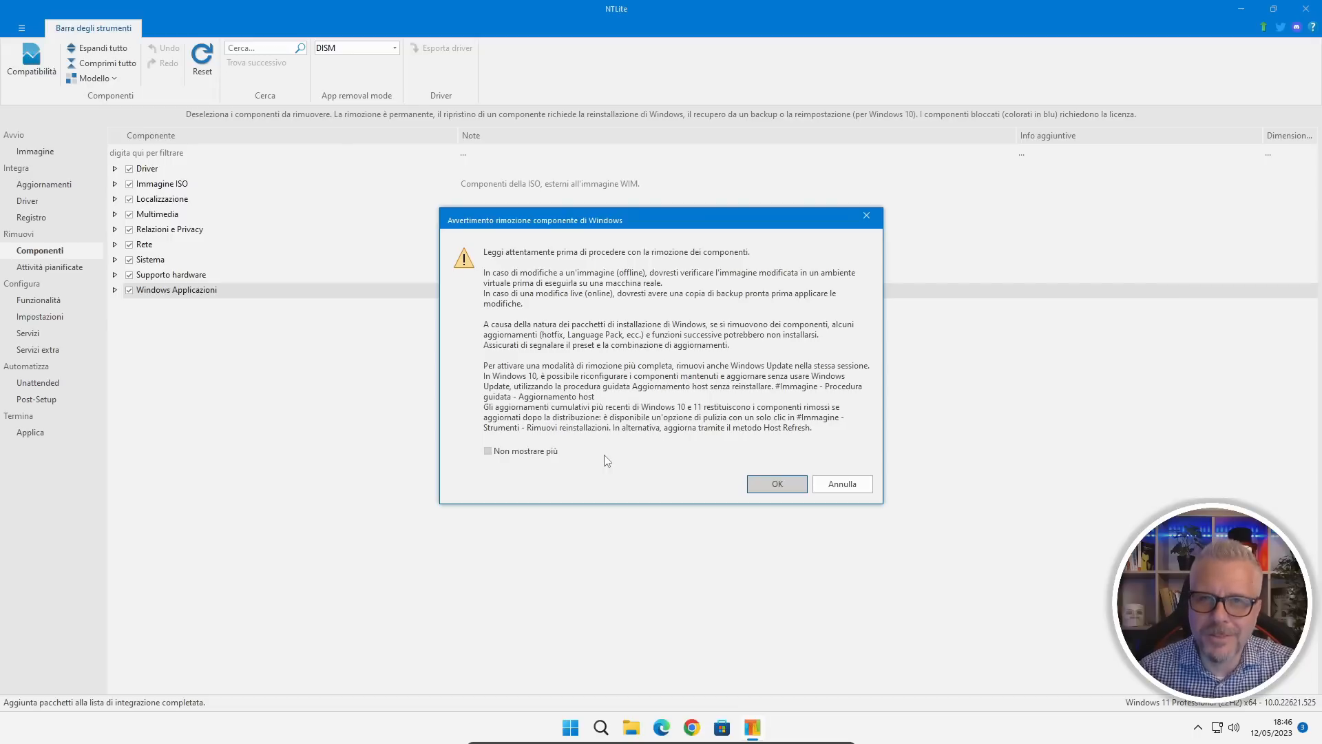
click(778, 485)
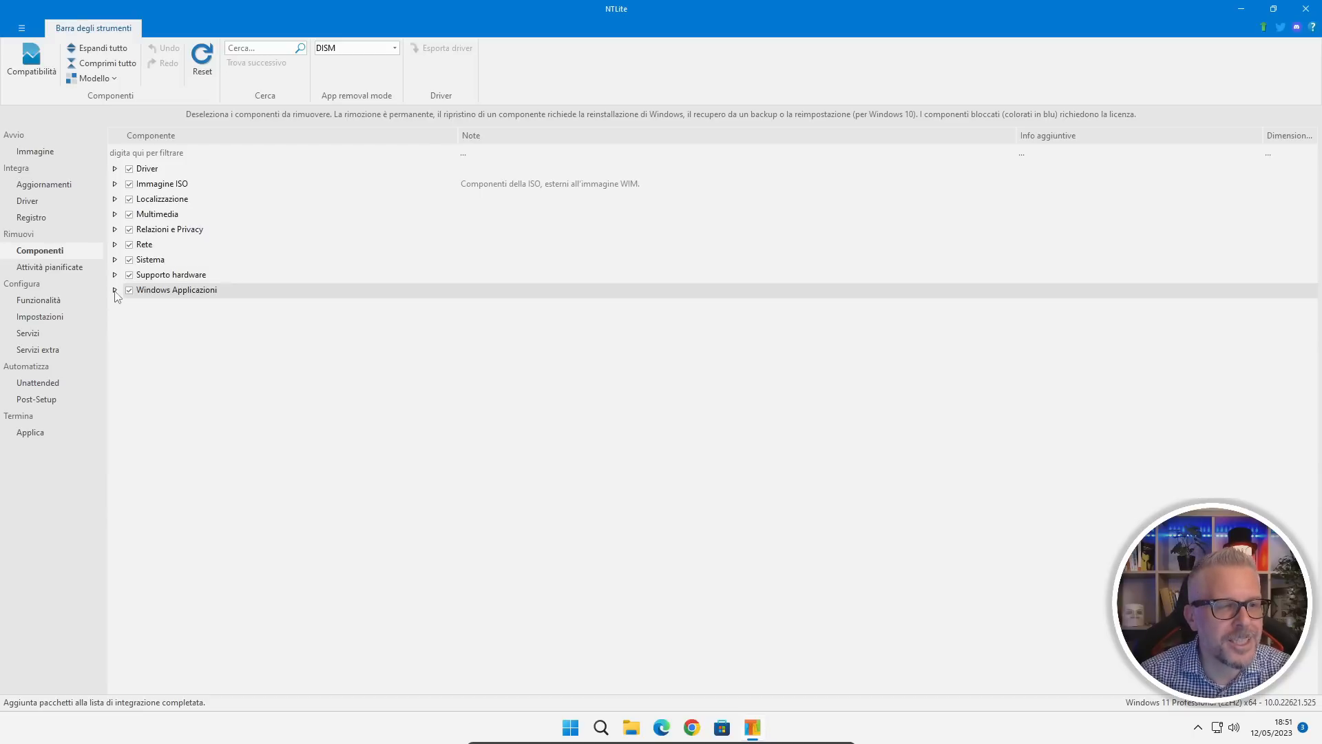
Under the Windows Applicazioni App components, mark App Xbox, Assistenza rapida and Cortana for removal
click(115, 290)
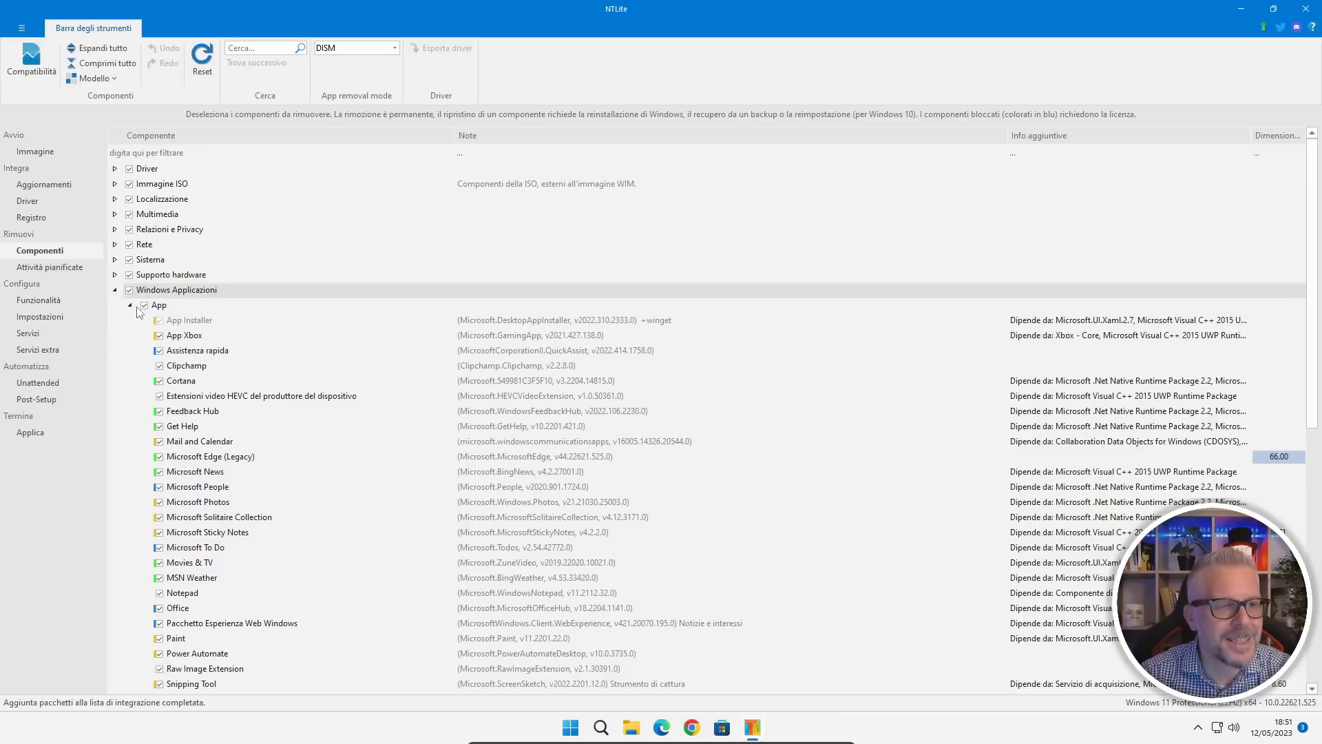
click(130, 305)
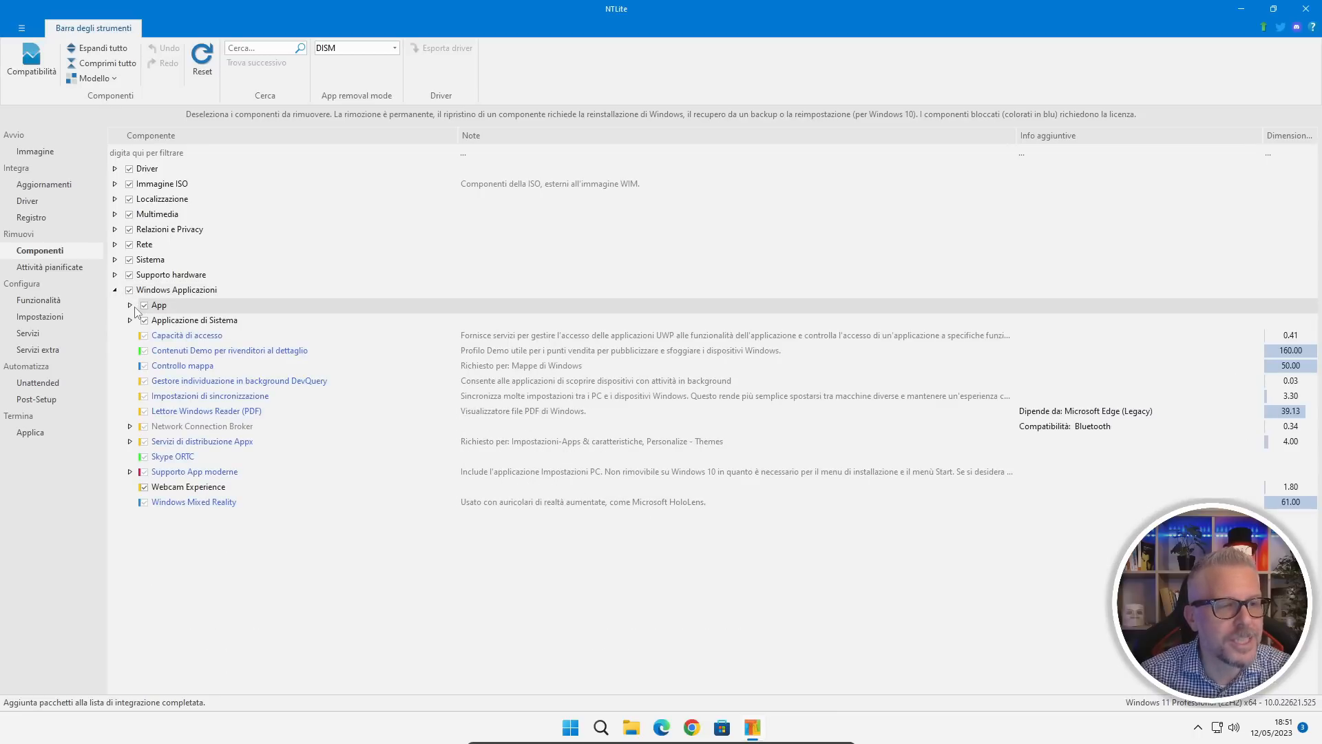
click(130, 305)
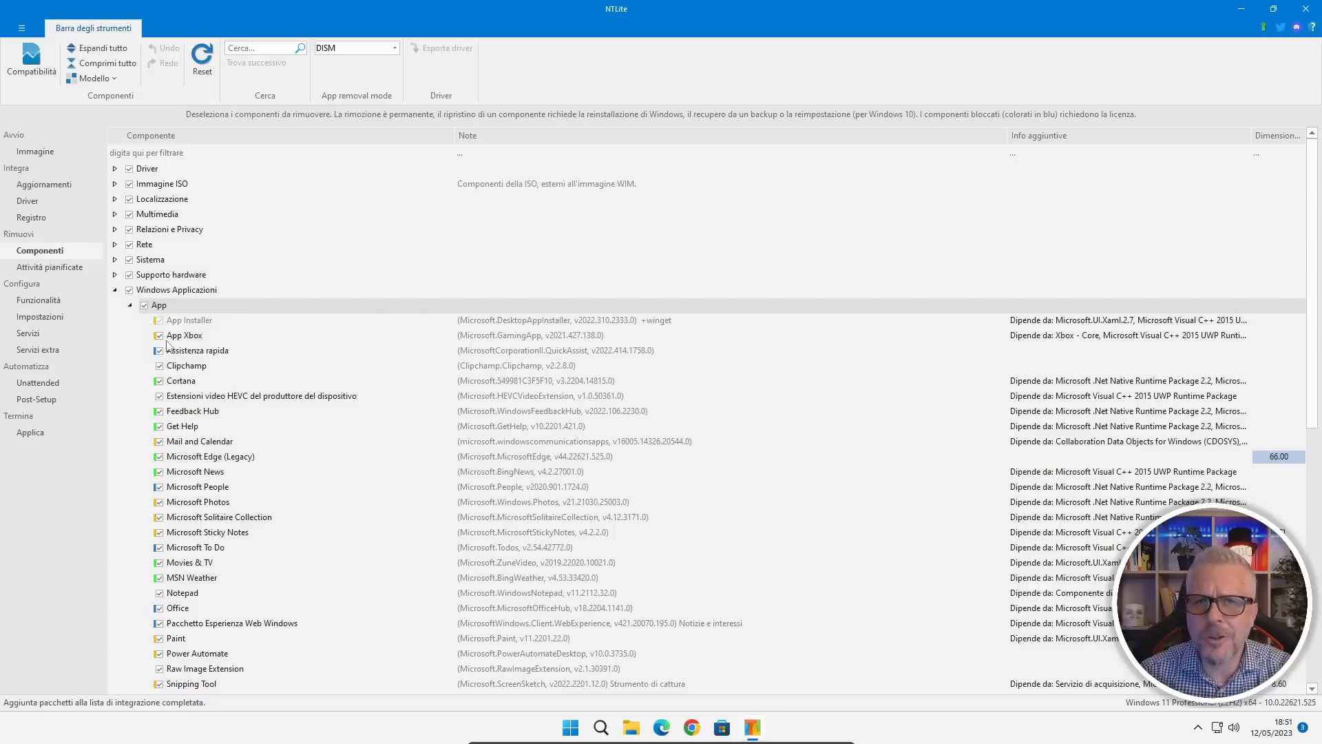
scroll(167, 345, down, 1)
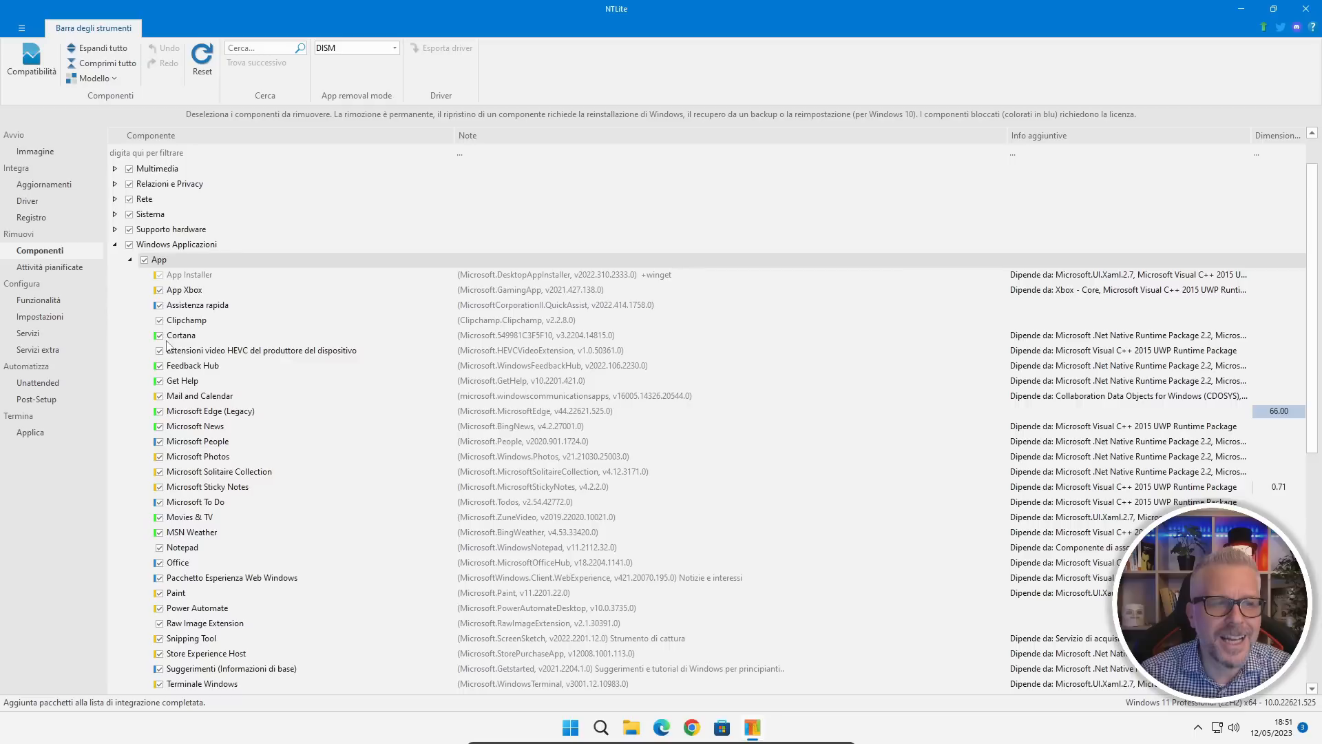
click(159, 291)
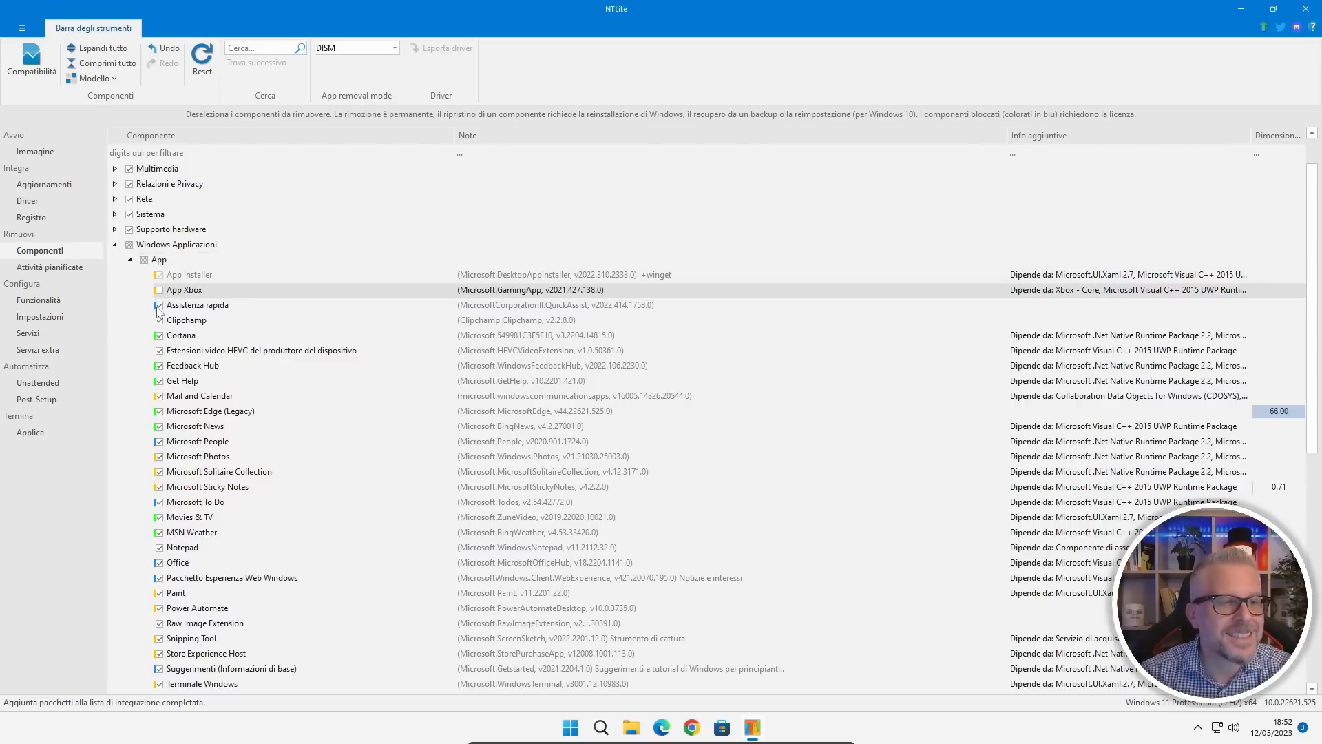
click(157, 307)
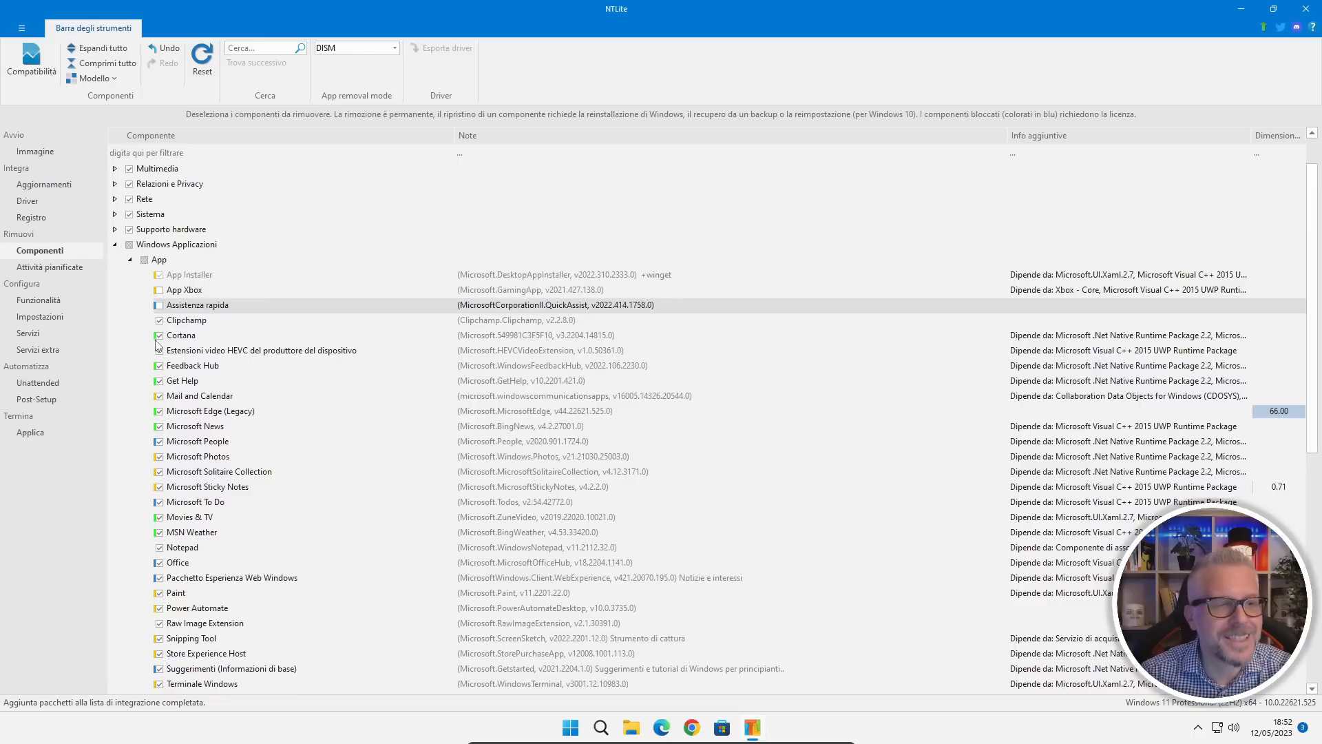
click(159, 336)
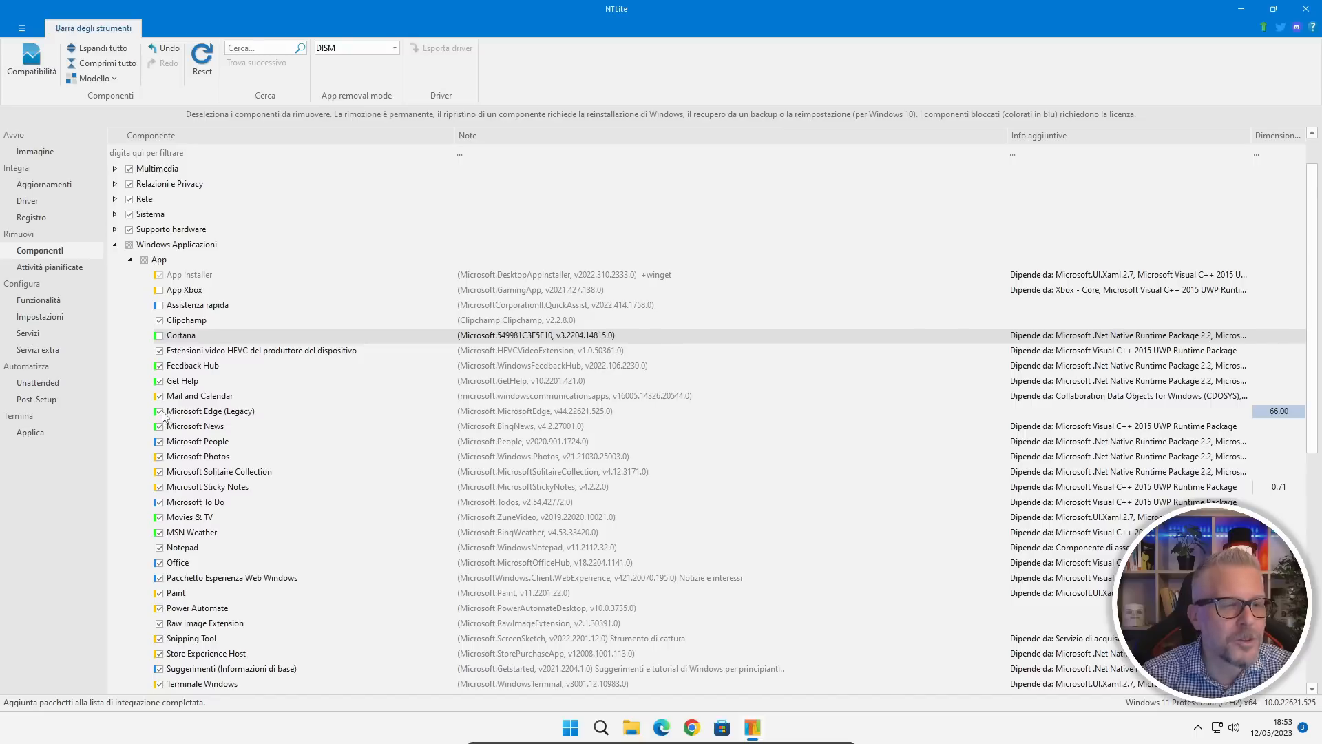
Mark the Microsoft News, Microsoft People and Microsoft Solitaire Collection apps for removal
scroll(159, 416, down, 1)
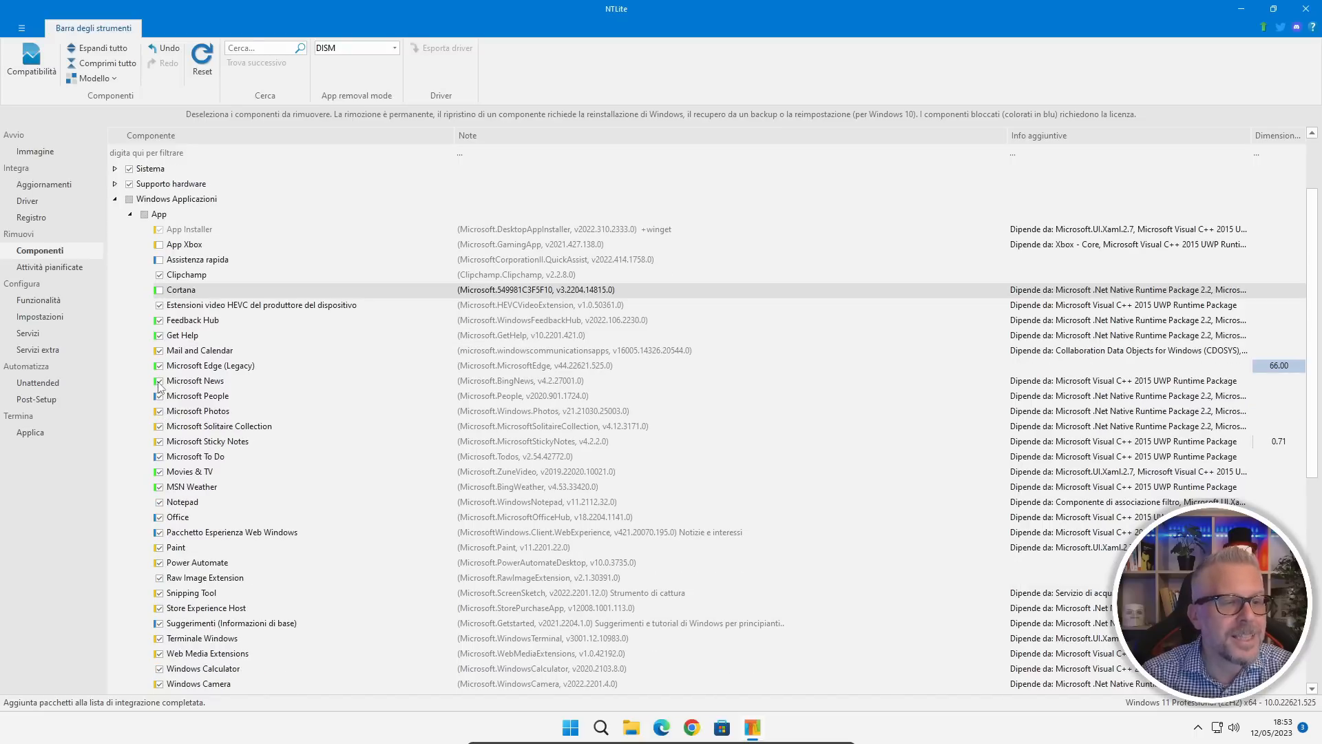
click(159, 383)
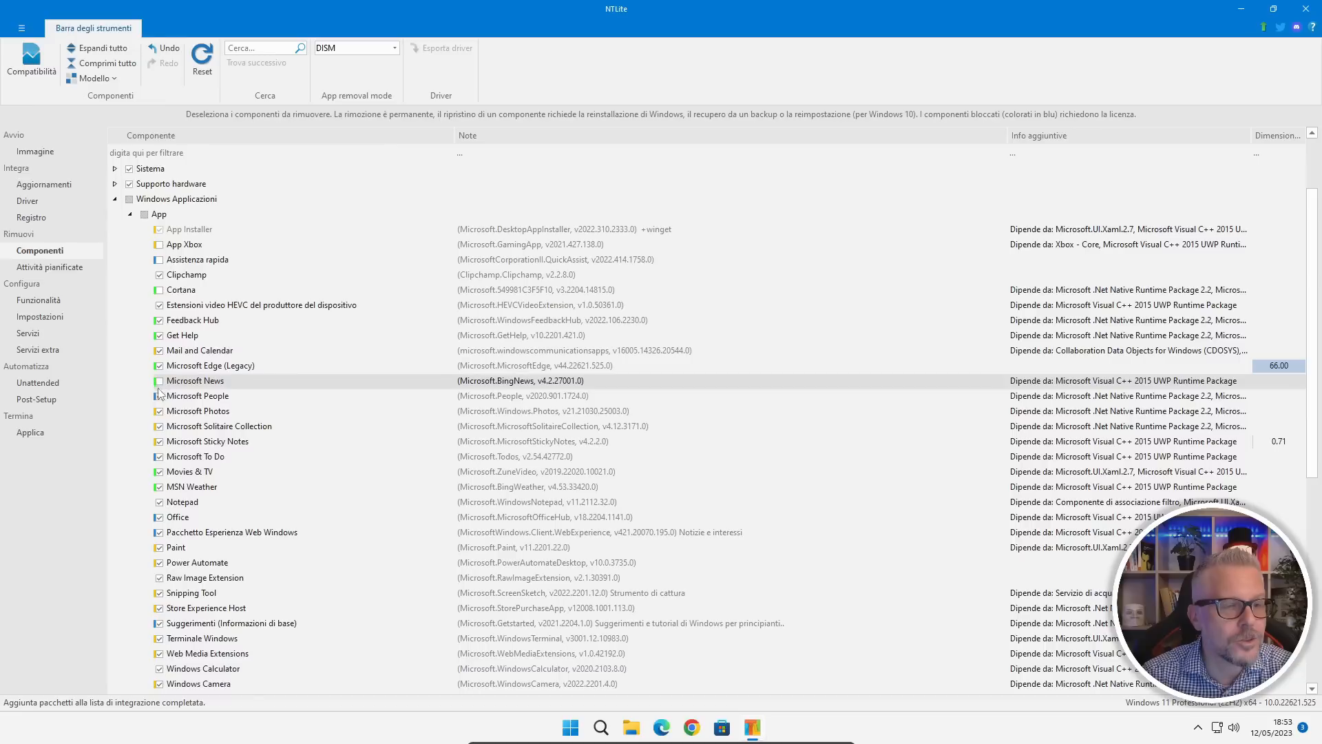
click(159, 397)
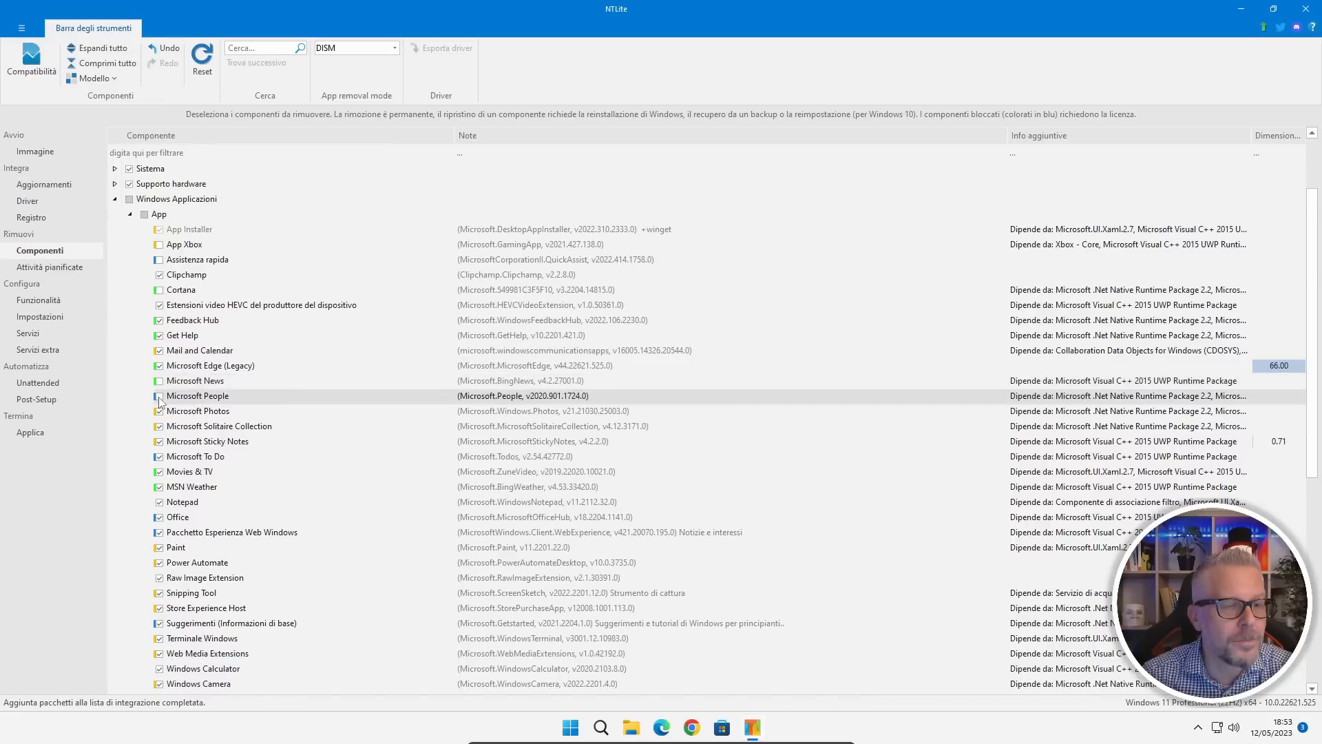
click(159, 428)
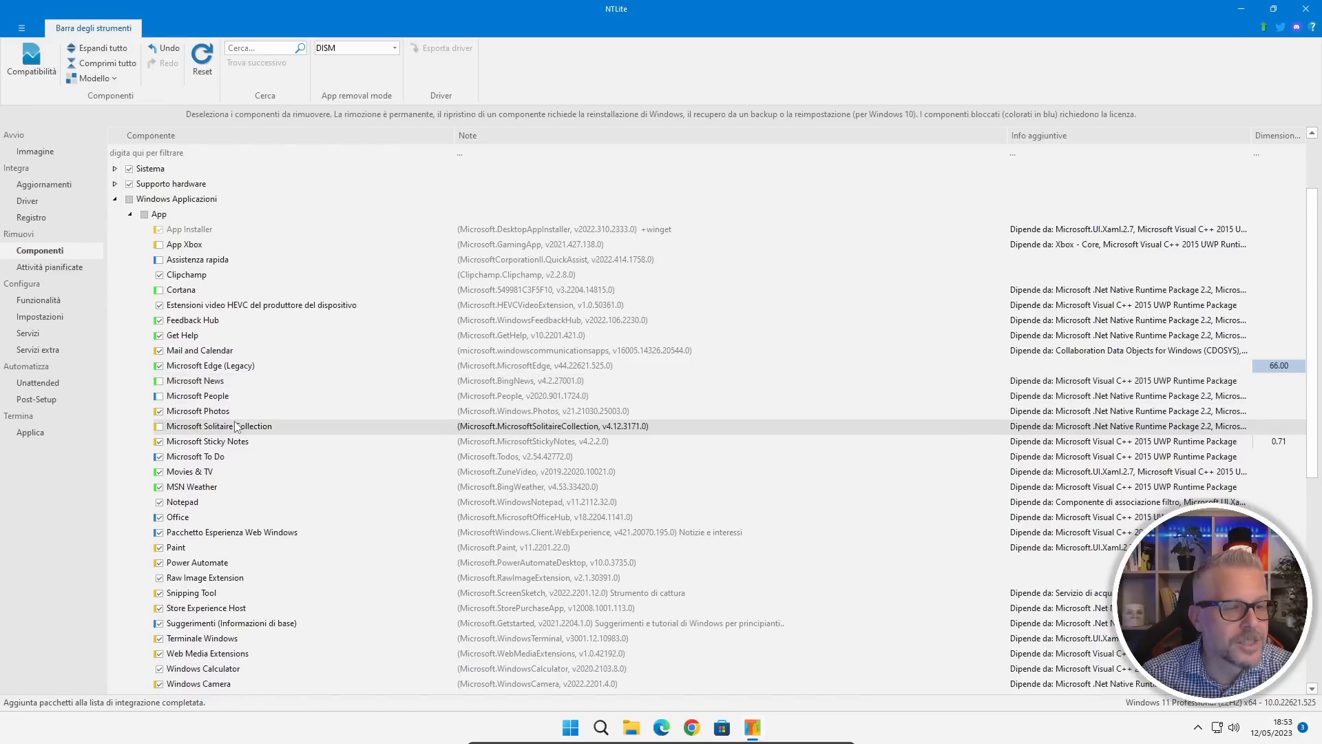
Mark Microsoft Sticky Notes, Microsoft To Do, Movies & TV and MSN Weather for removal
scroll(234, 420, down, 2)
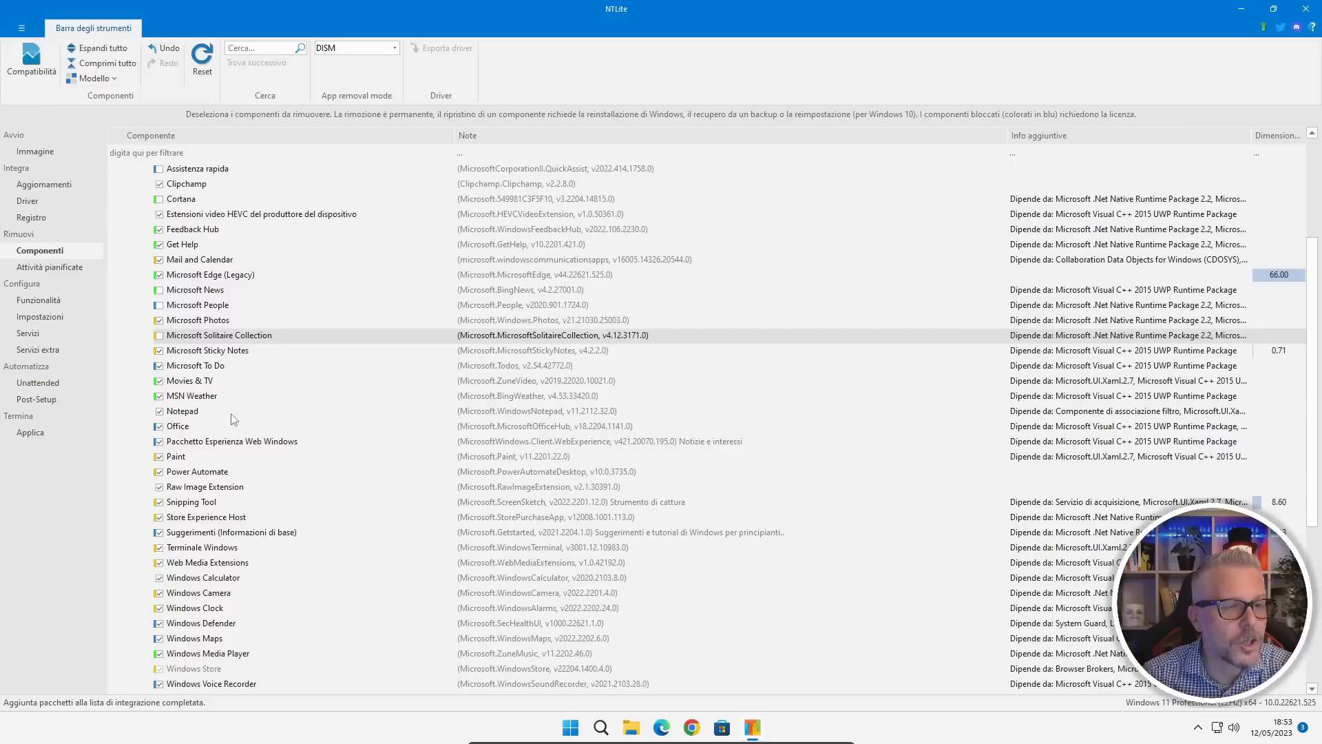
click(159, 350)
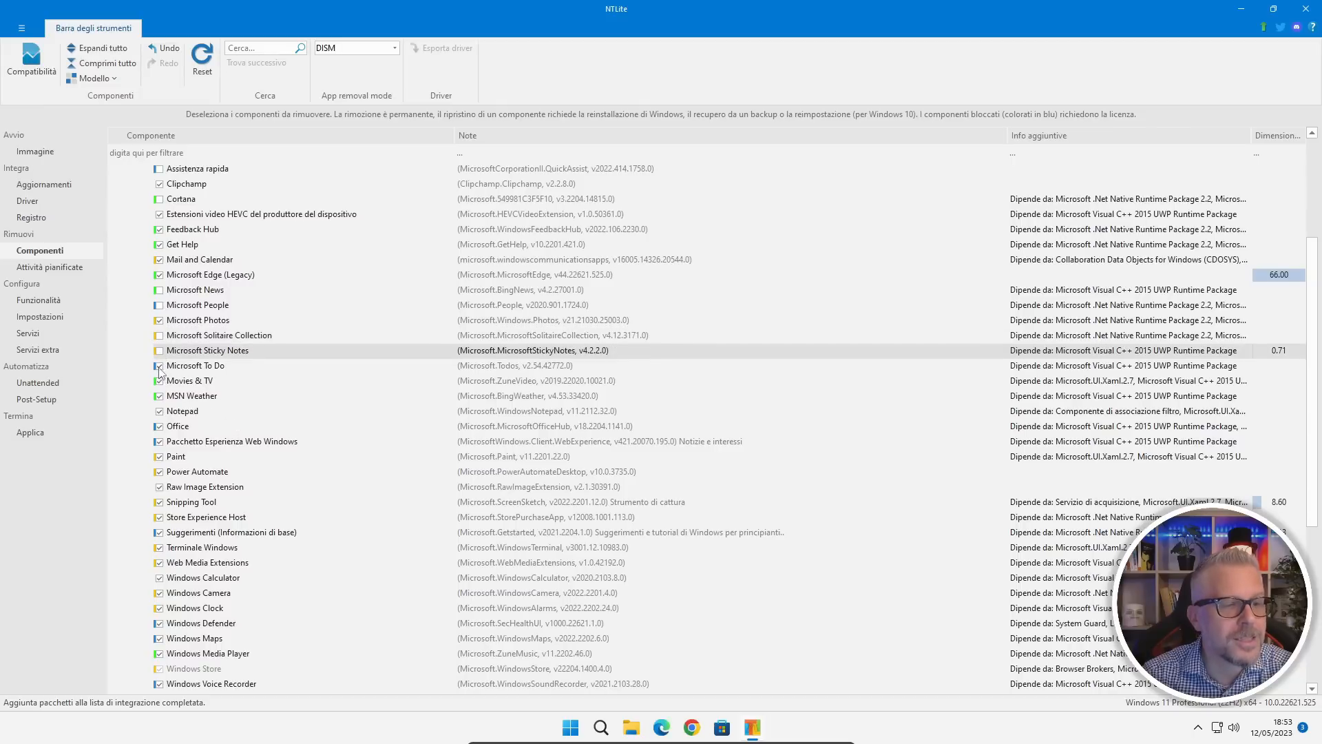
click(159, 367)
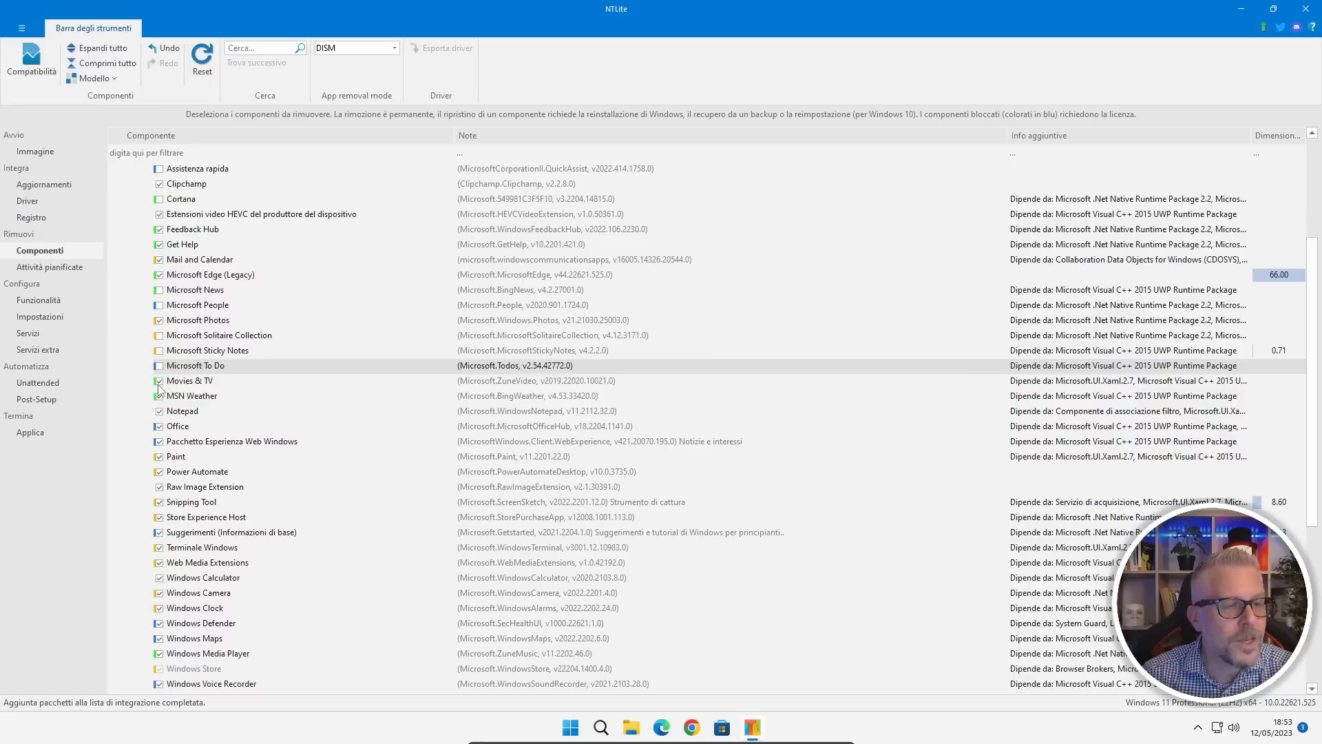
click(159, 381)
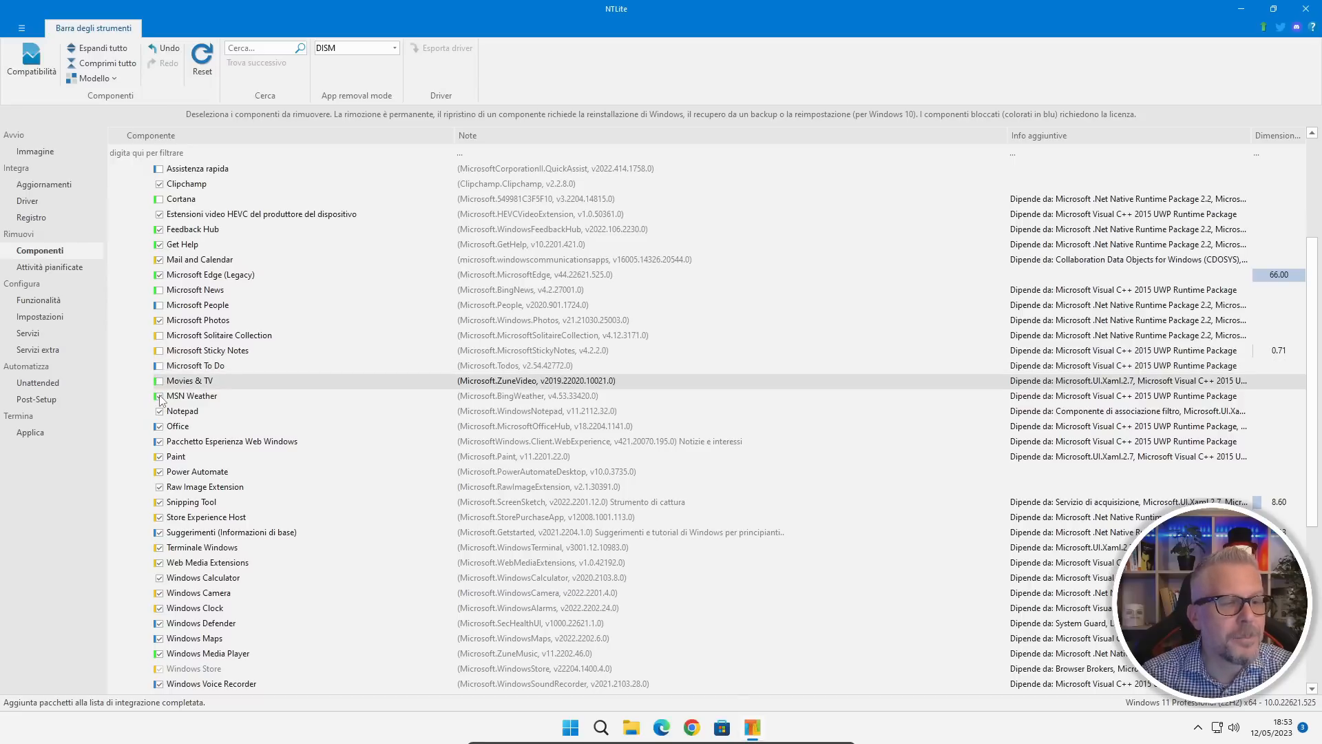
click(159, 396)
Mark the Office and Pacchetto Esperienza Web Windows apps for removal
scroll(160, 400, down, 1)
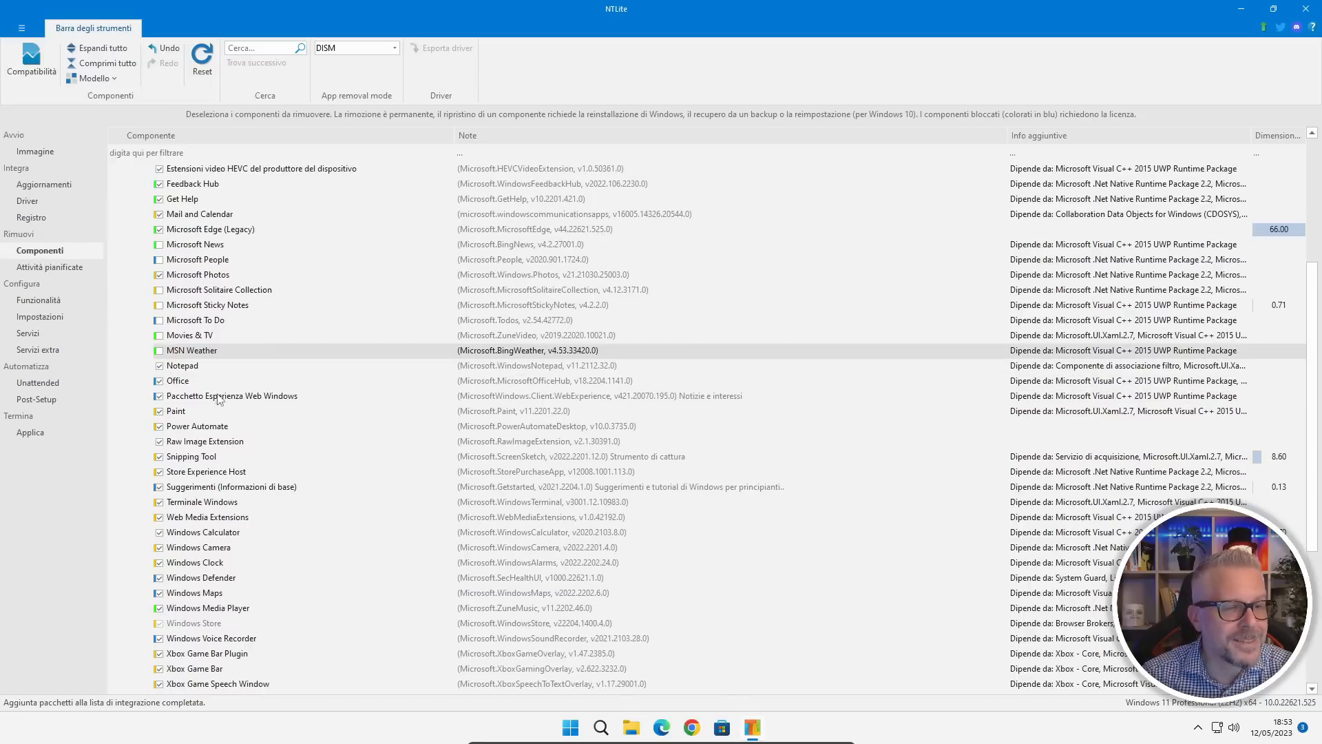
click(159, 381)
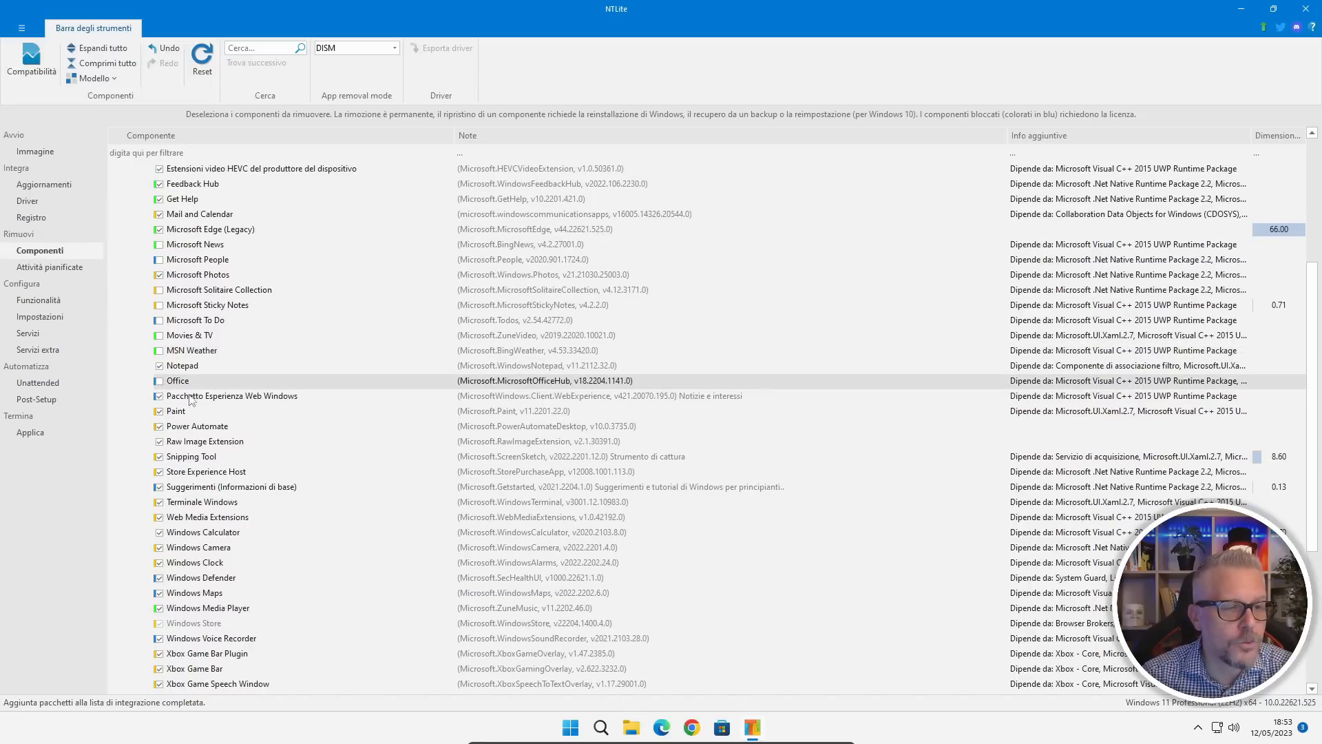
scroll(221, 404, down, 1)
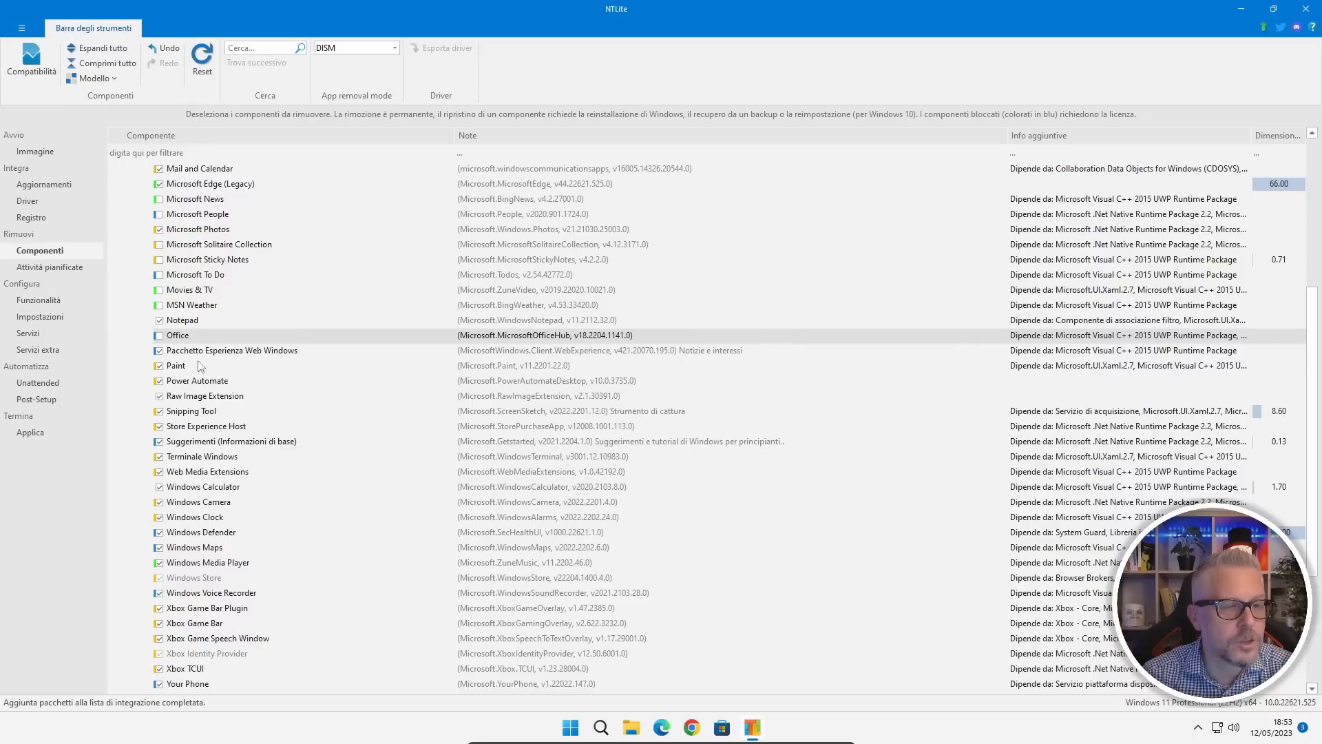
click(159, 352)
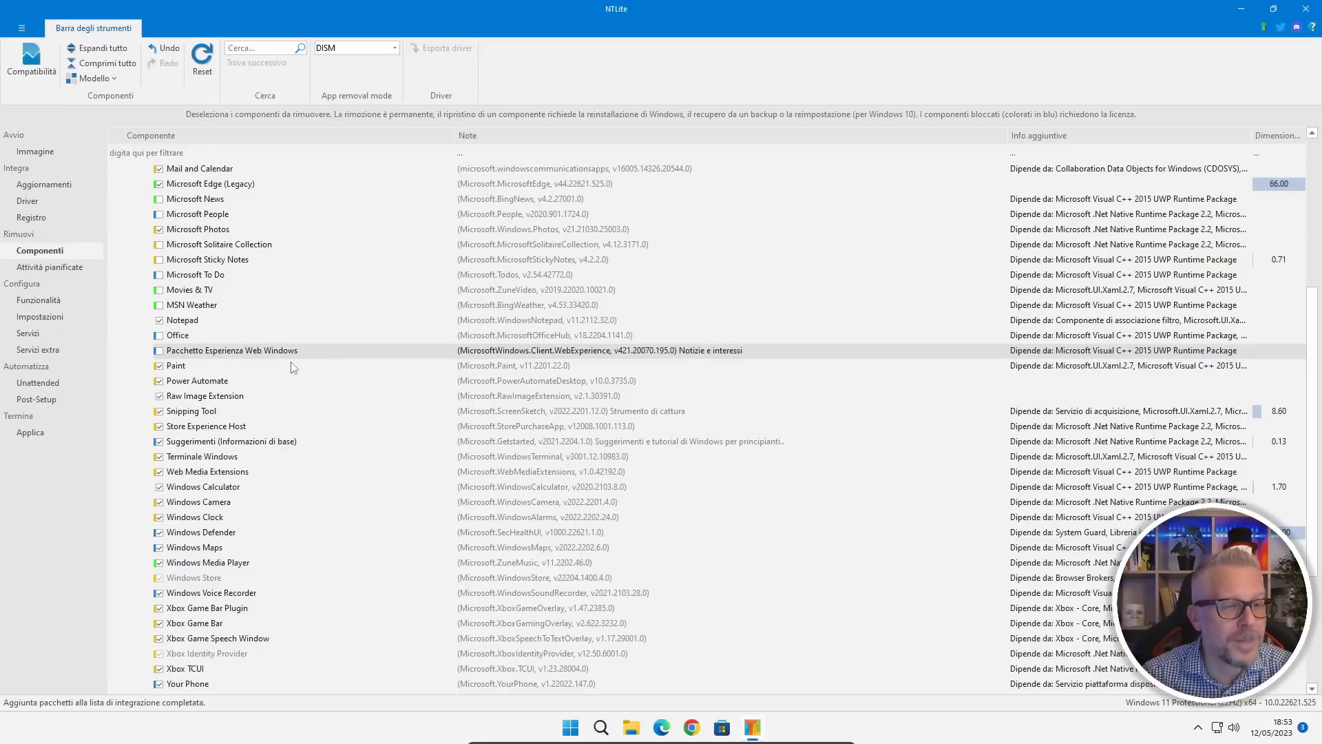
Mark Windows Camera, Windows Maps and Windows Media Player for removal
scroll(273, 399, down, 1)
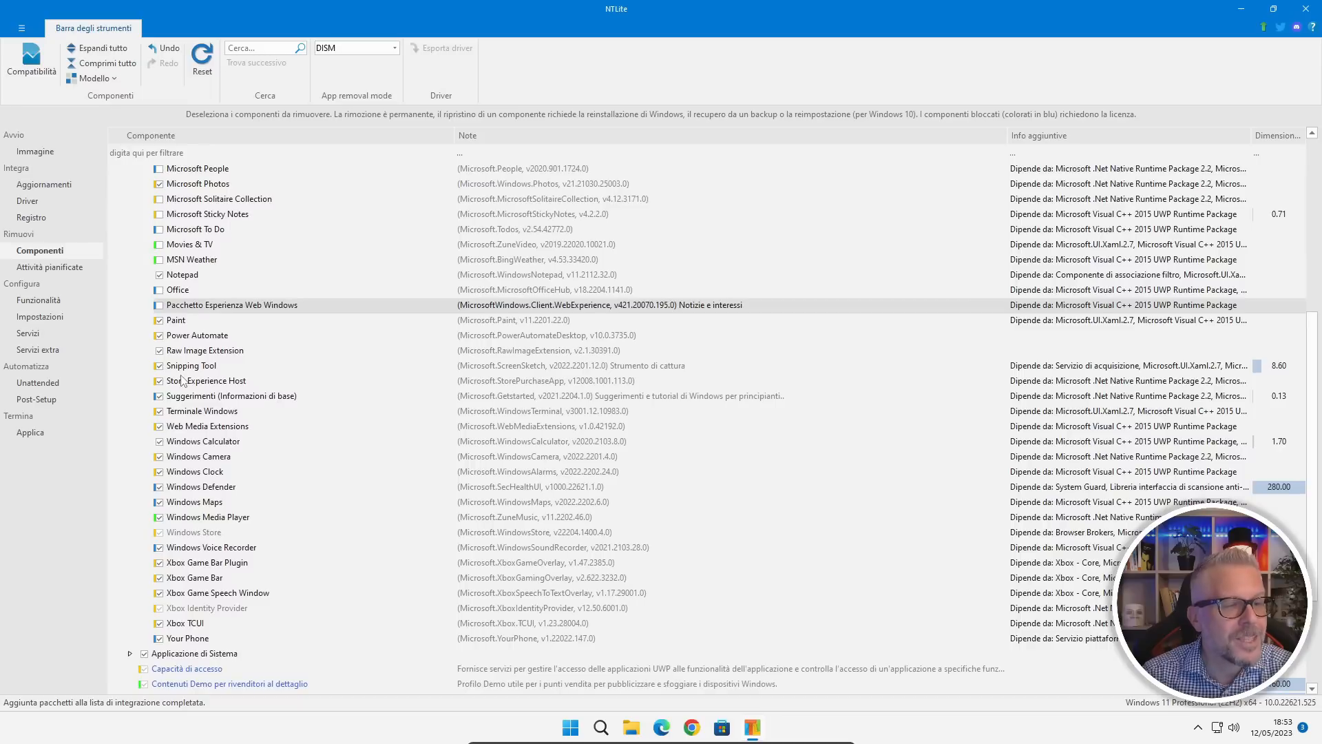
scroll(186, 385, down, 1)
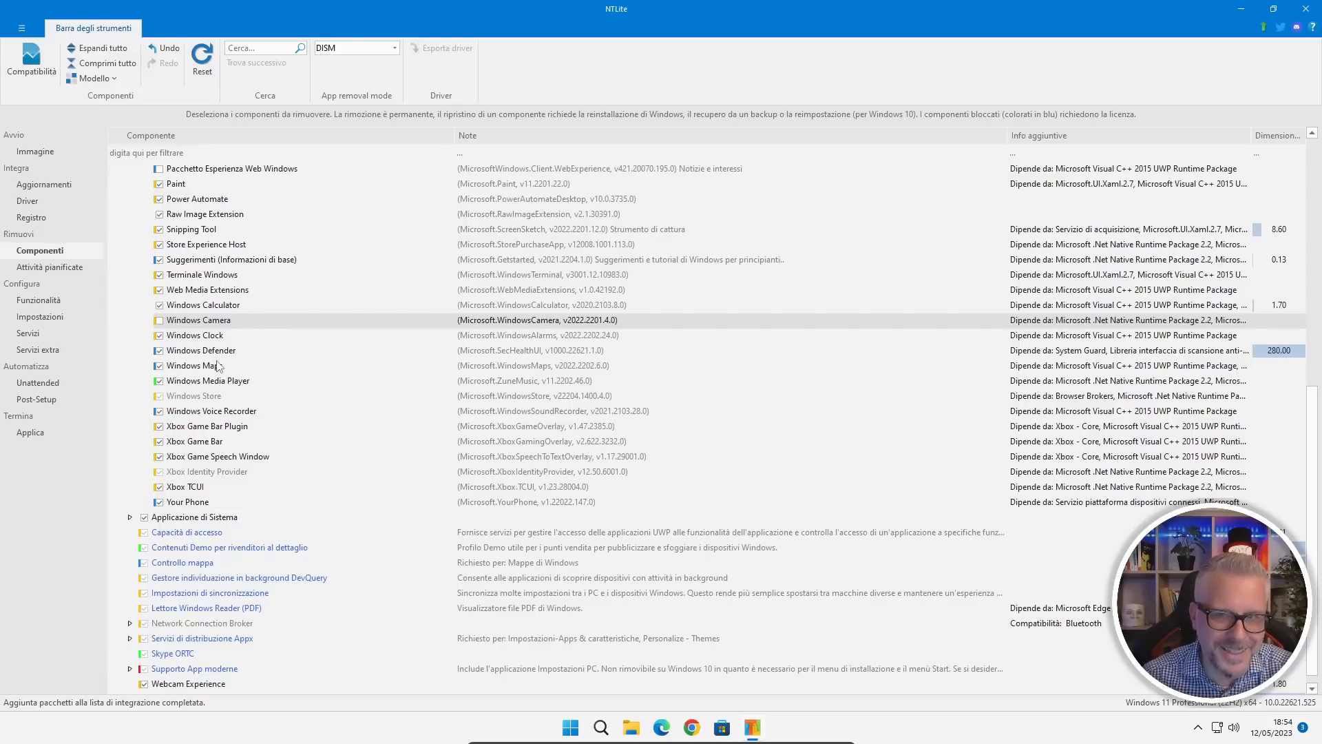
click(159, 365)
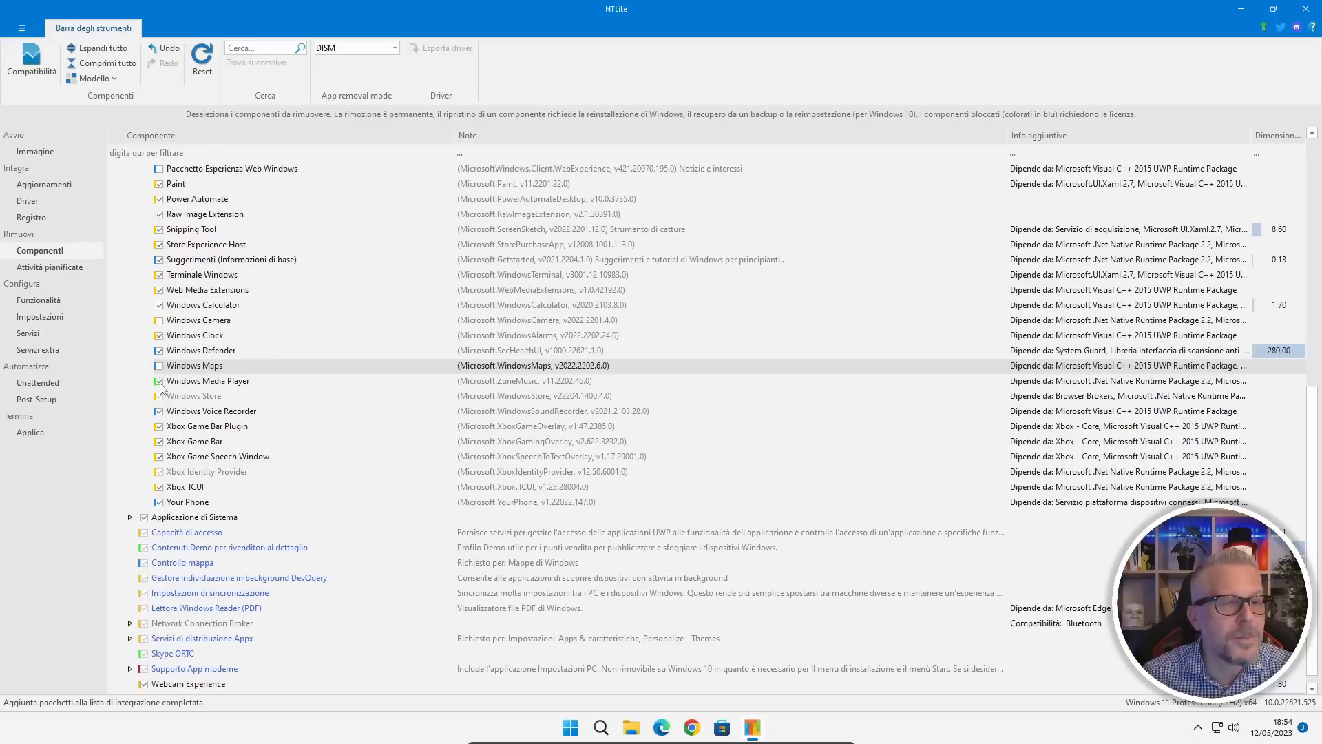
click(159, 380)
Mark Windows Voice Recorder, Xbox Game Bar Plugin, Xbox Game Bar, Xbox Game Speech Window, Xbox TCUI and Your Phone for removal
scroll(249, 433, down, 1)
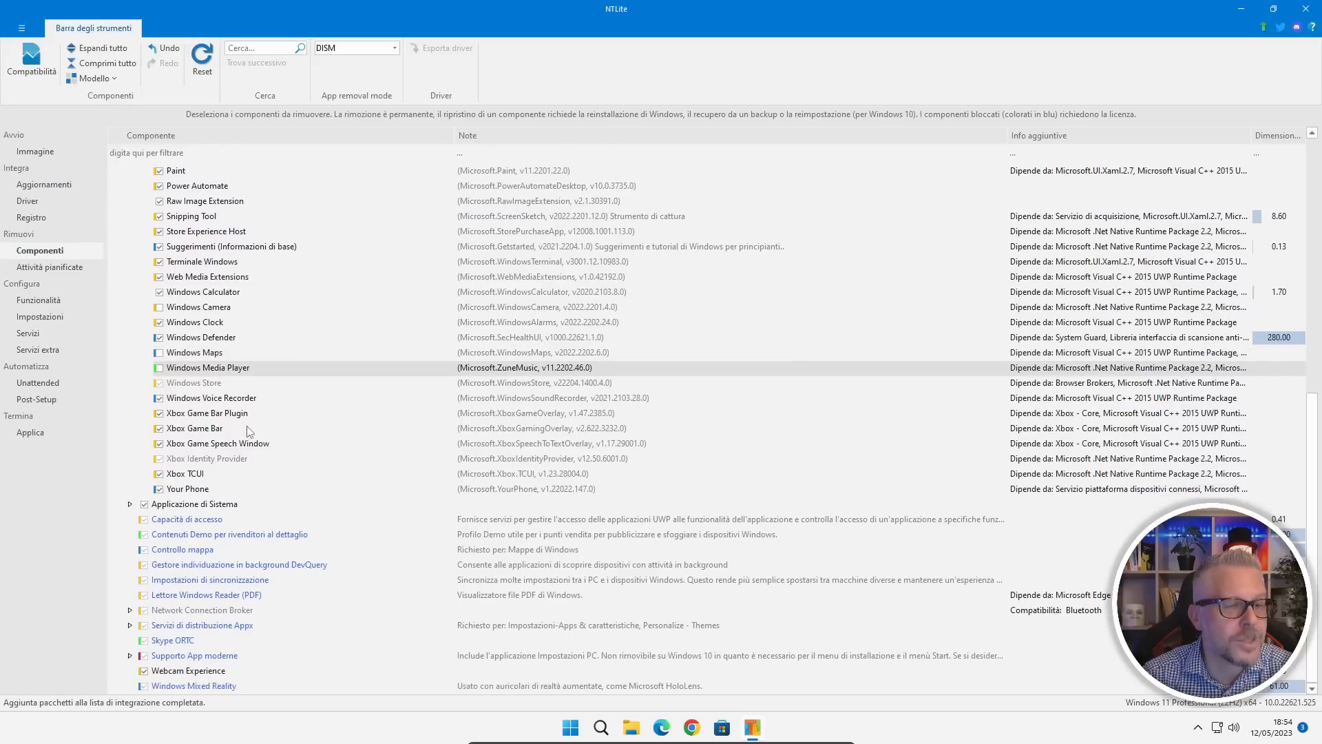
click(159, 398)
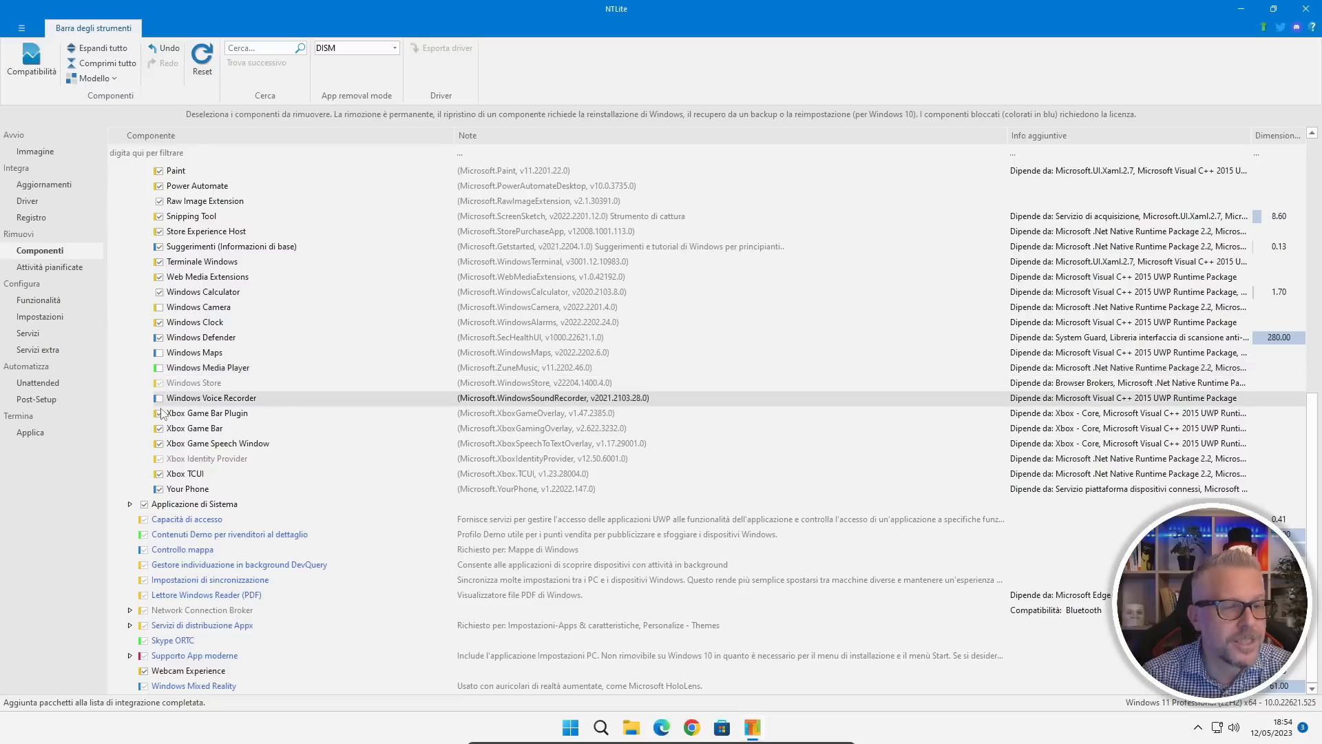
click(159, 413)
click(159, 428)
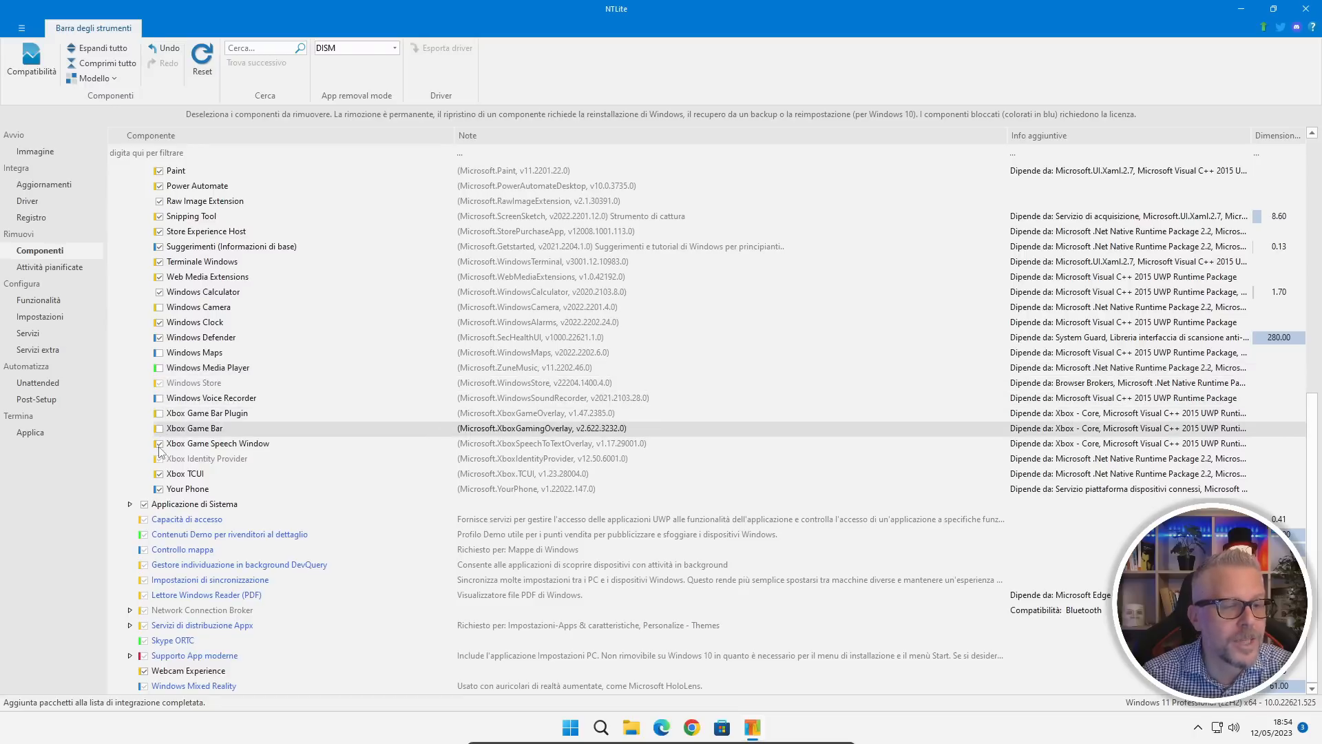
click(159, 444)
click(161, 459)
click(159, 474)
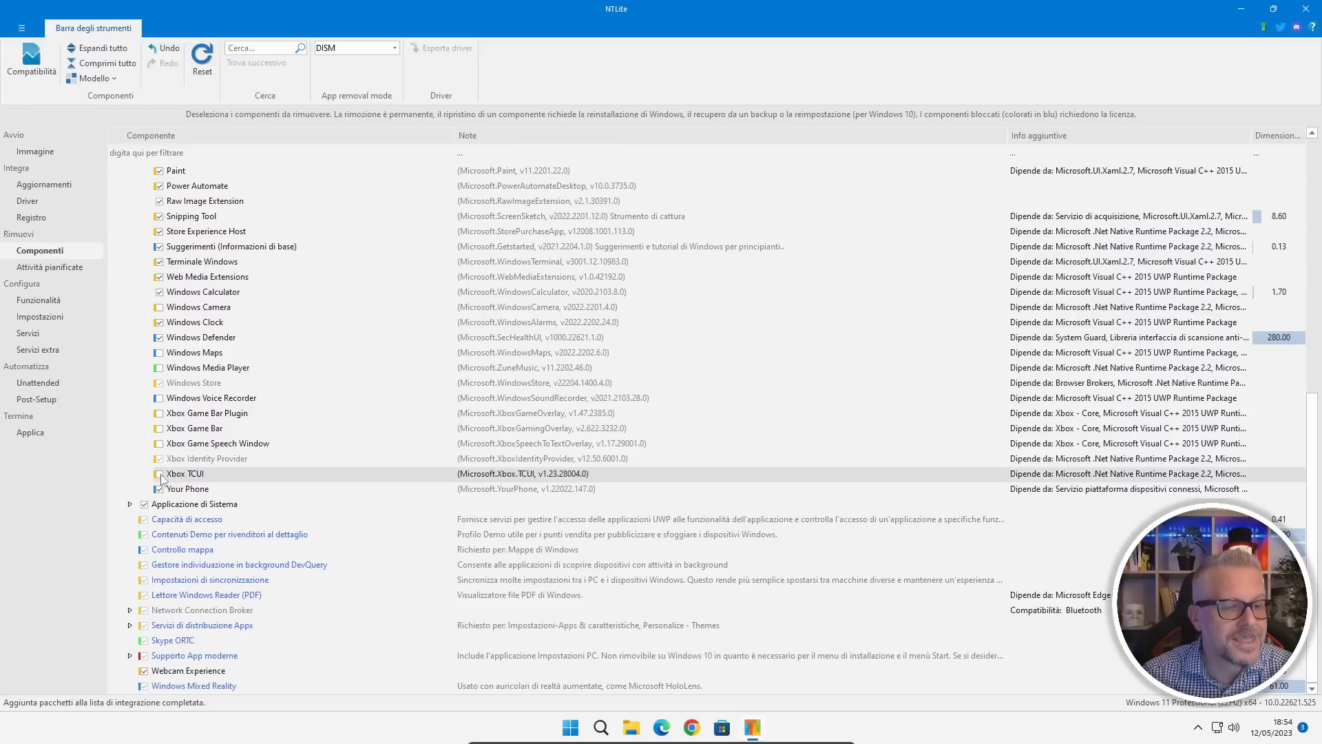
click(160, 490)
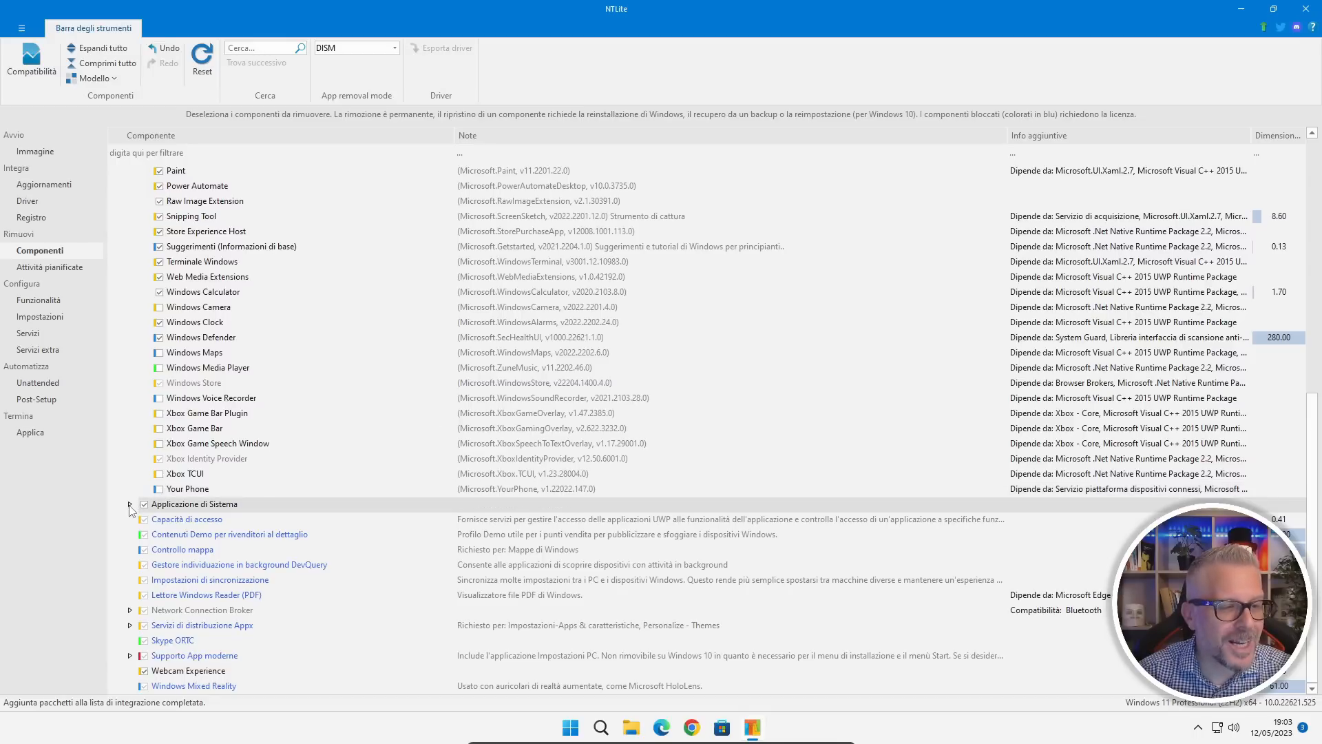
Examine the components inside the Applicazione di Sistema group and collapse it again
click(131, 504)
scroll(240, 551, down, 4)
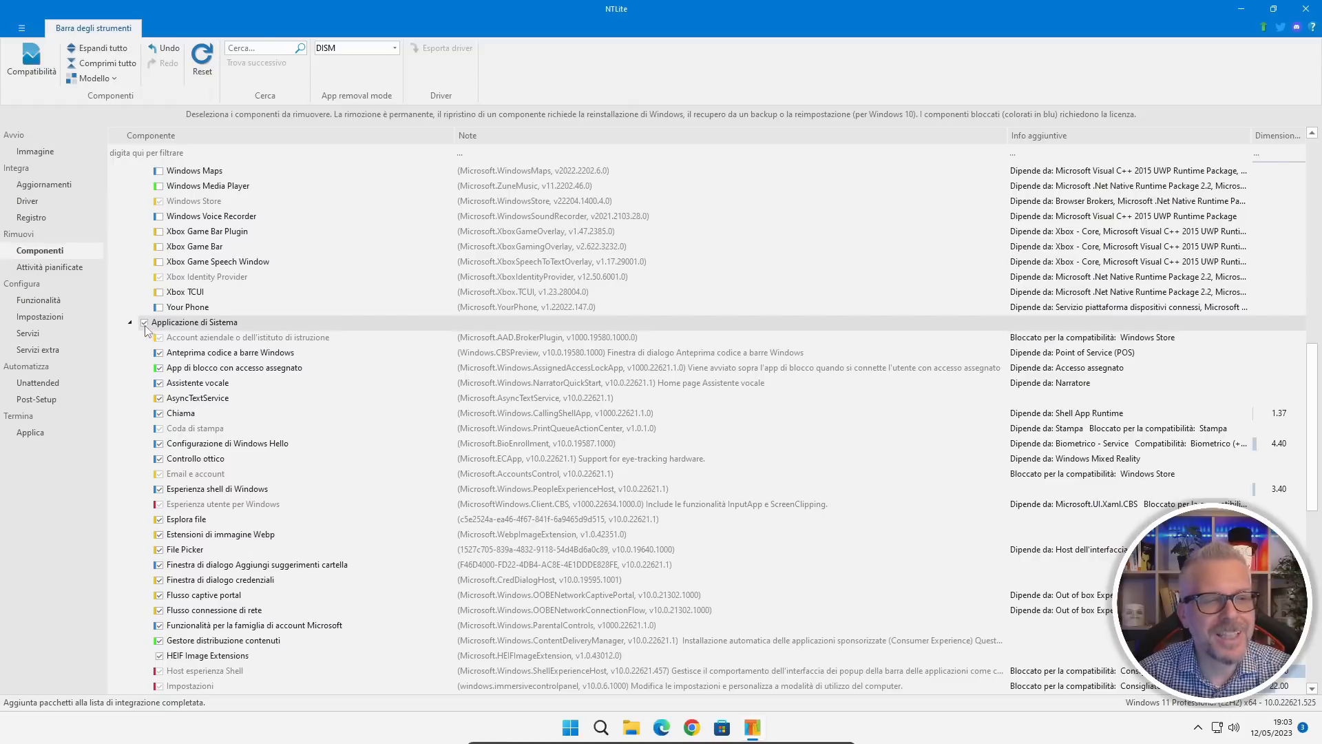
click(130, 321)
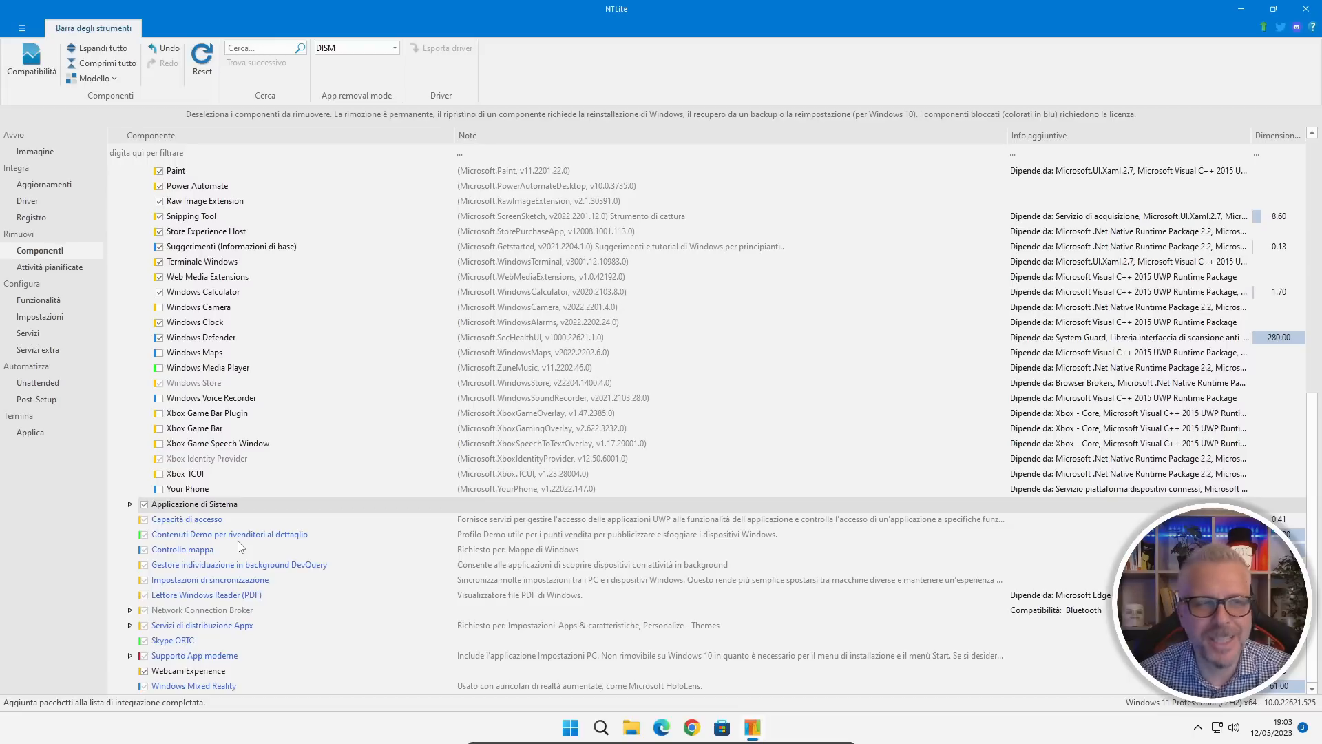
Open the scheduled tasks removal page and look through the list of existing tasks
click(52, 270)
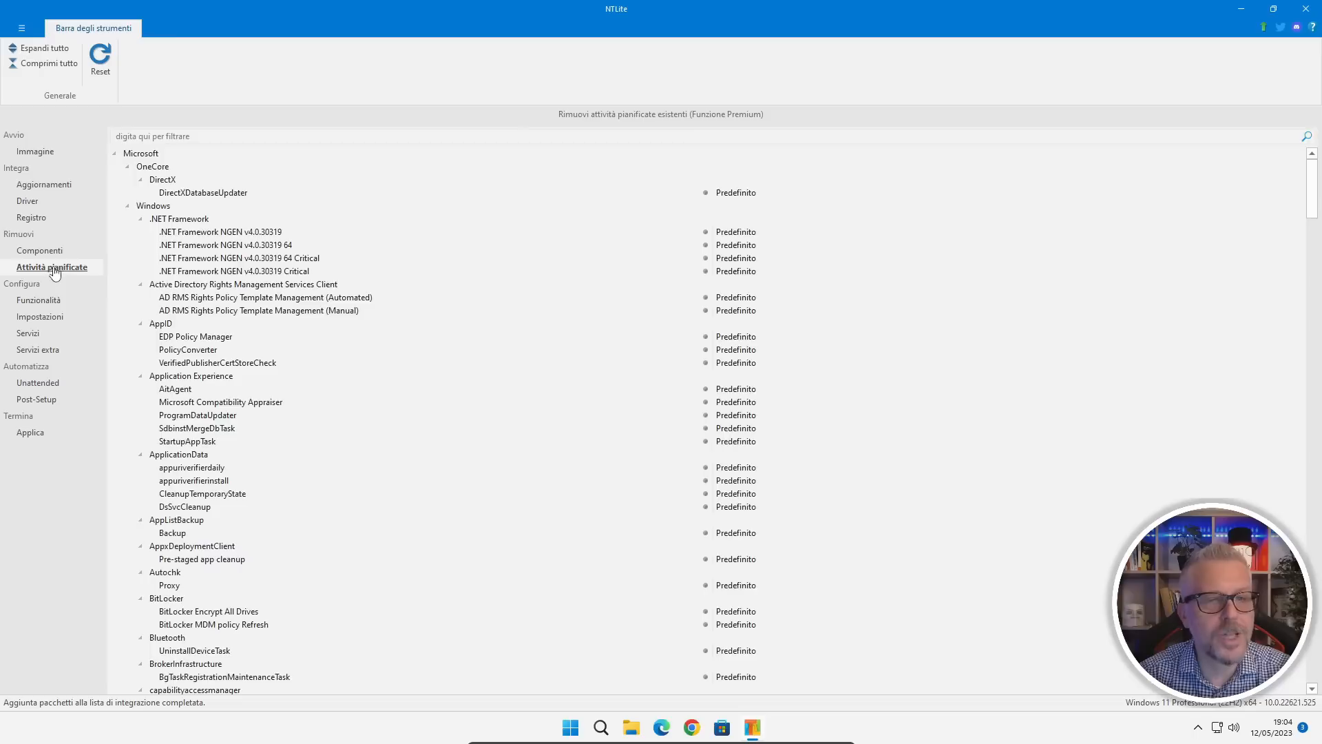
scroll(636, 360, down, 2)
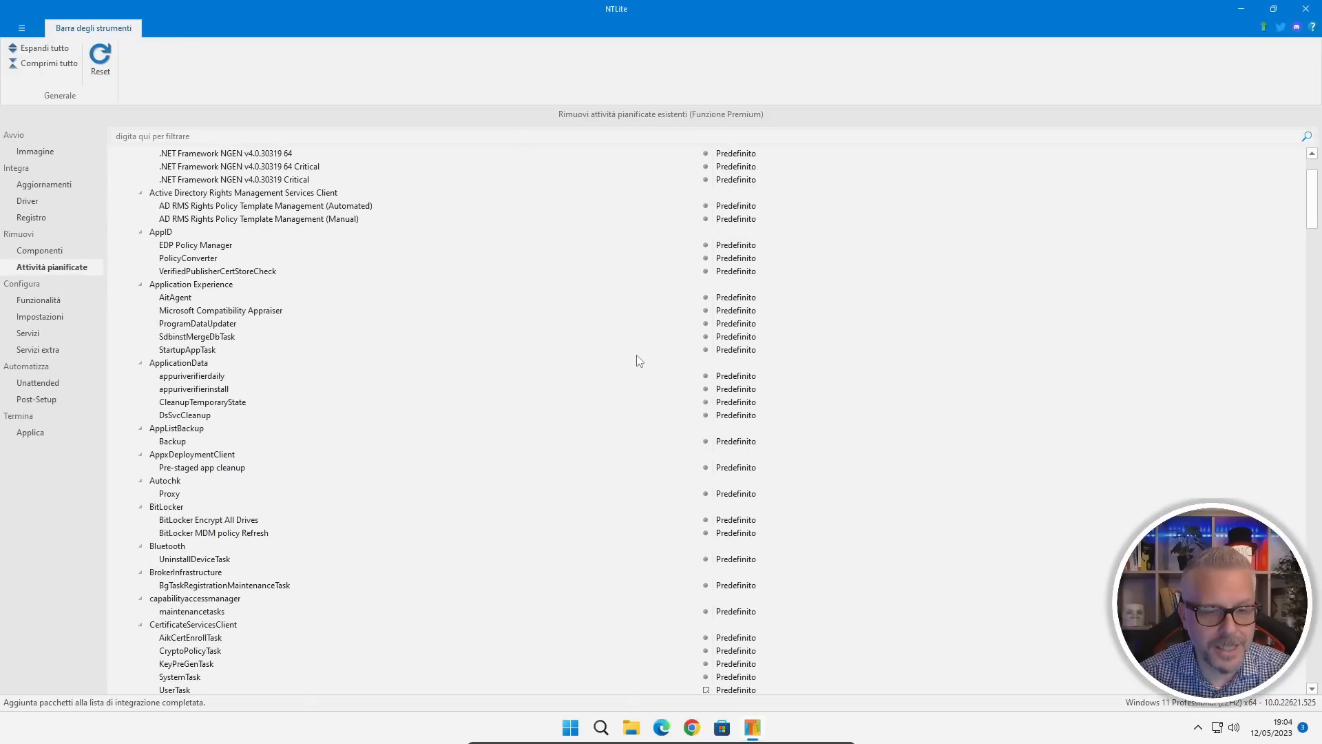
scroll(622, 366, down, 2)
scroll(461, 406, up, 4)
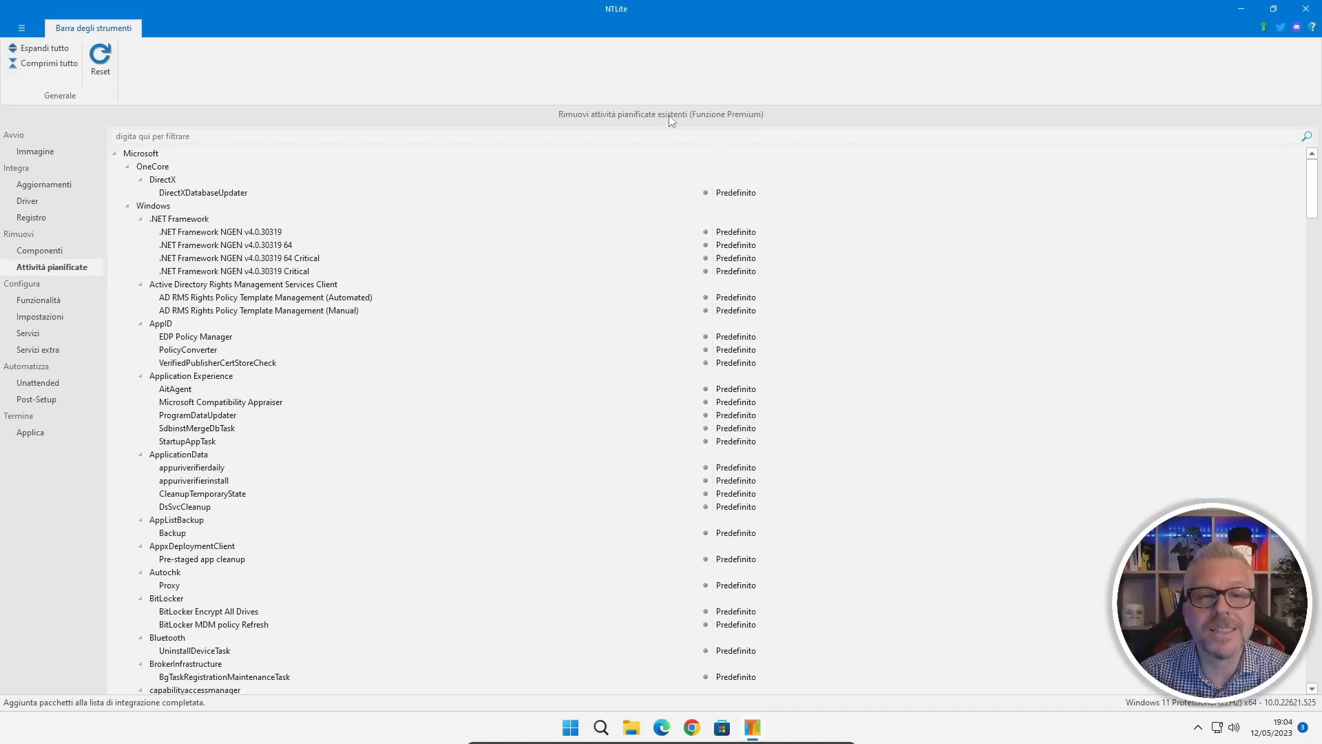
Try to set the DirectXDatabaseUpdater scheduled task to Rimuovi, and return it to Predefinito
click(731, 195)
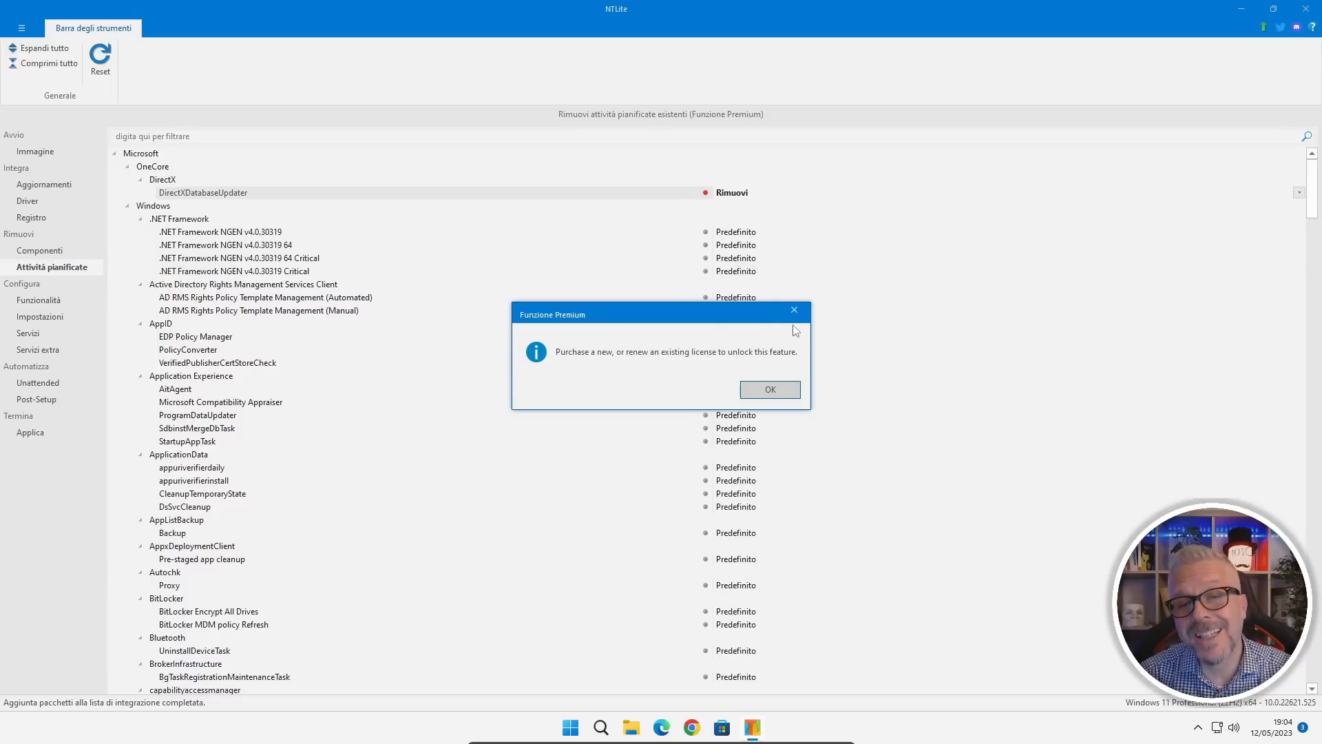
click(768, 390)
click(725, 197)
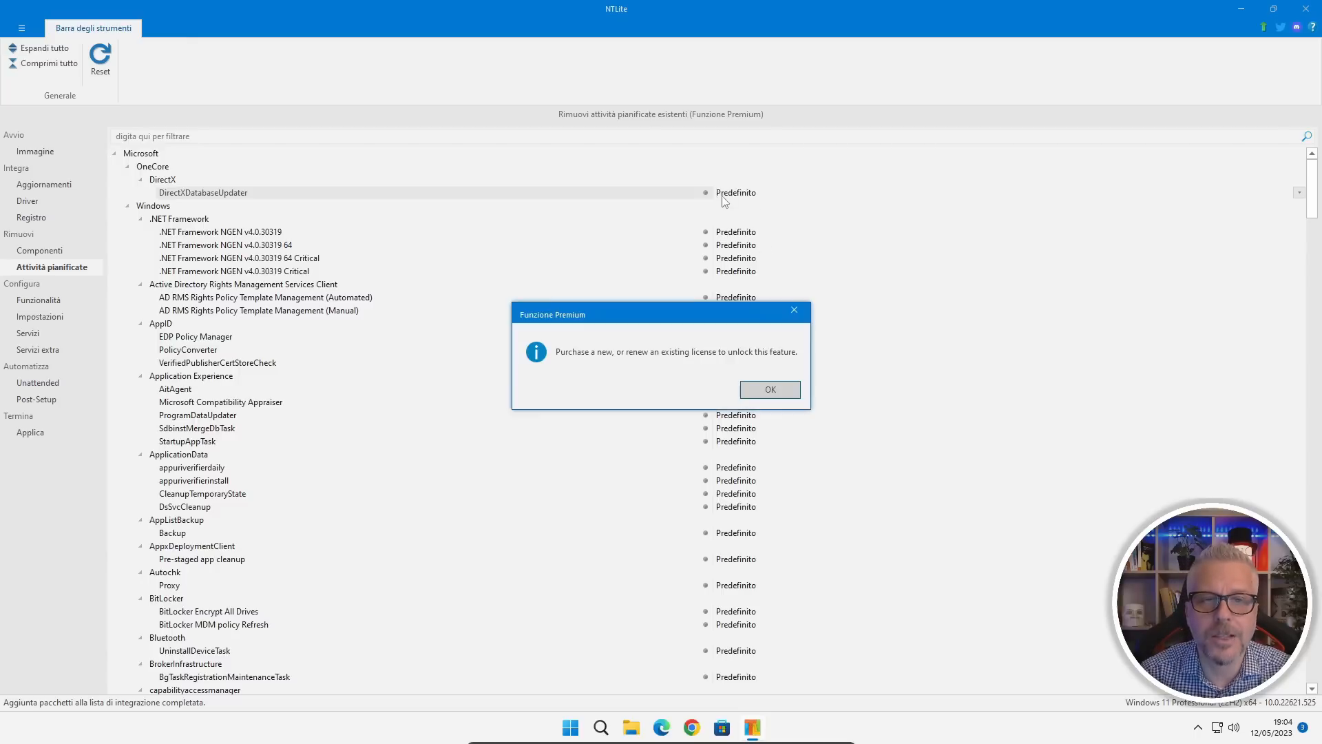
click(774, 390)
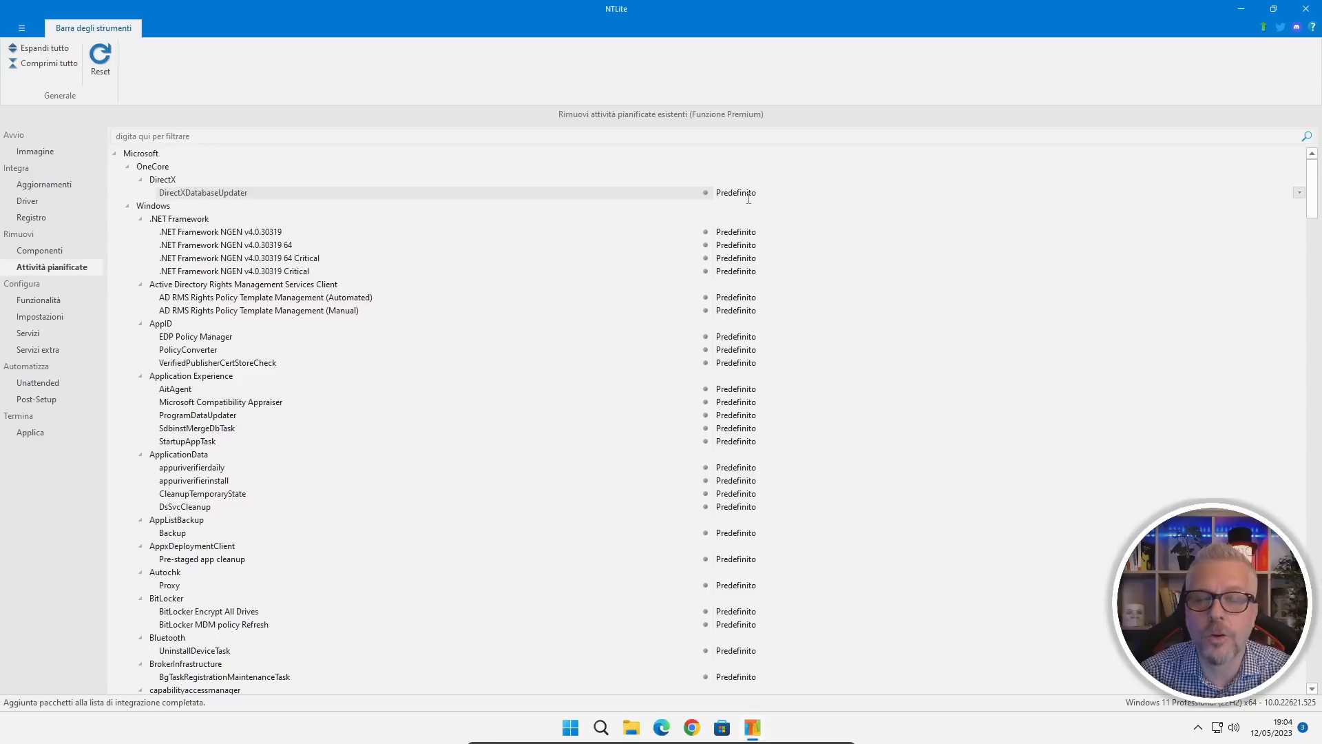
Review the Windows features and settings configuration pages, and open the services list
click(38, 301)
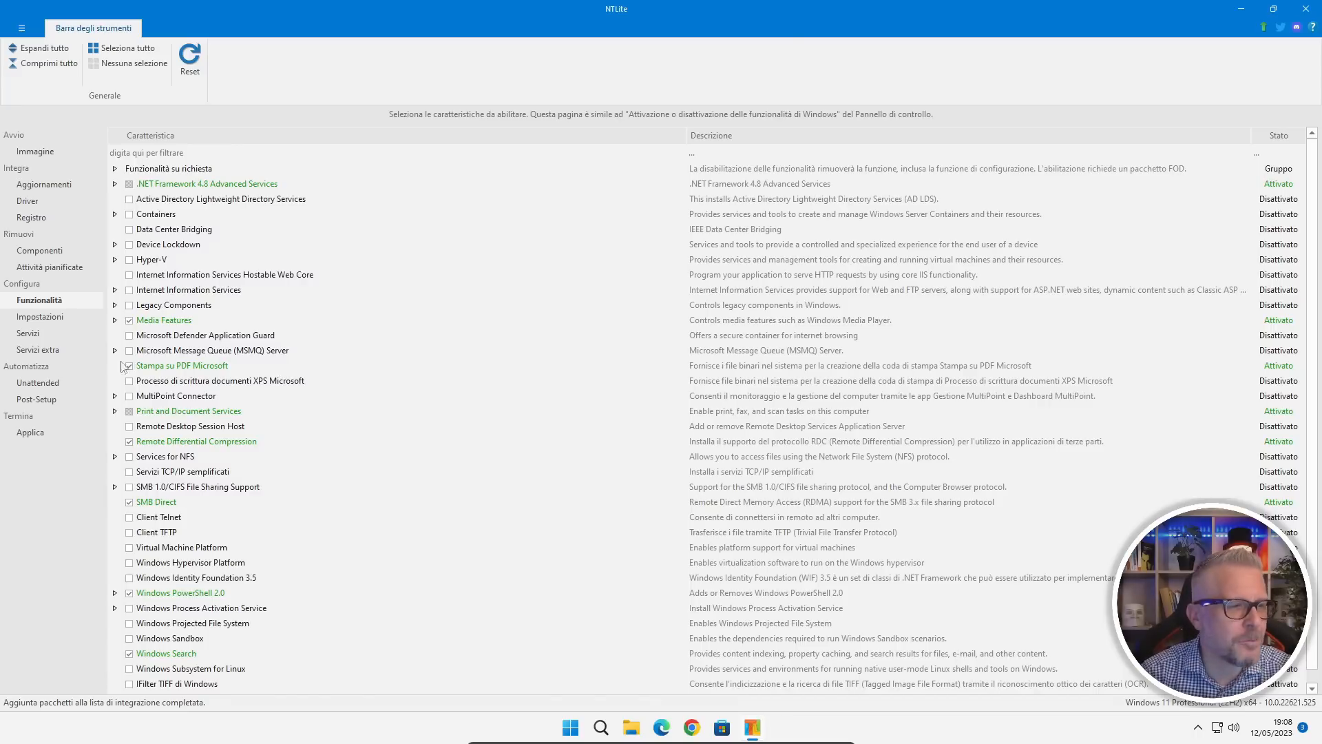
click(42, 318)
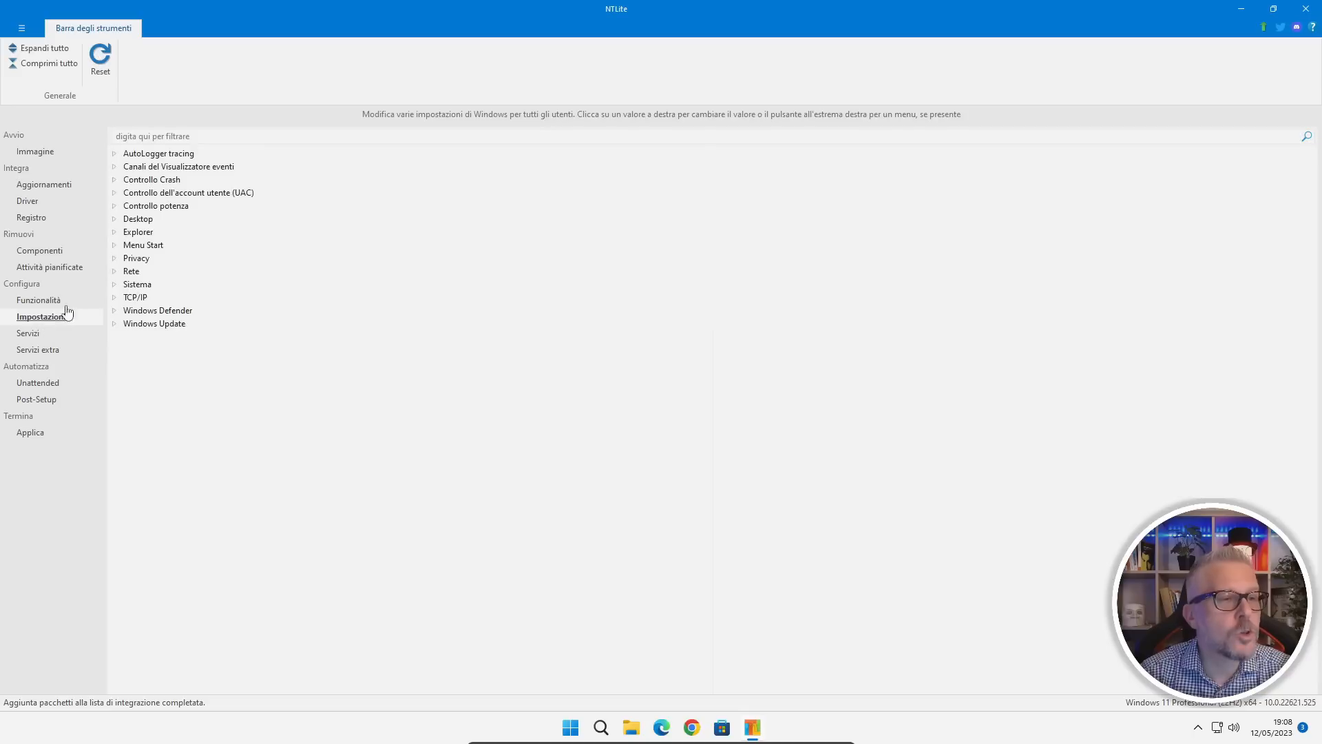
click(29, 335)
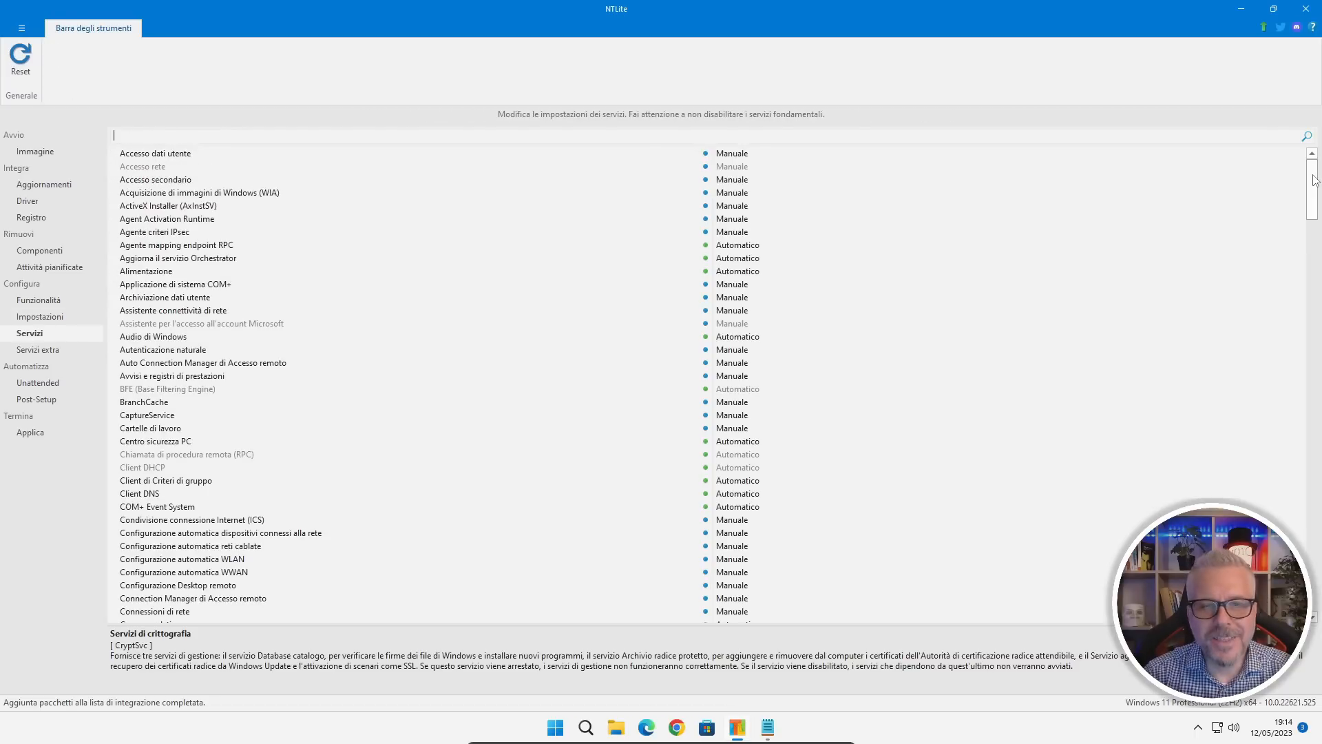
mouse_move(1315, 180)
mouse_down()
mouse_move(1305, 589)
mouse_move(1305, 185)
mouse_up()
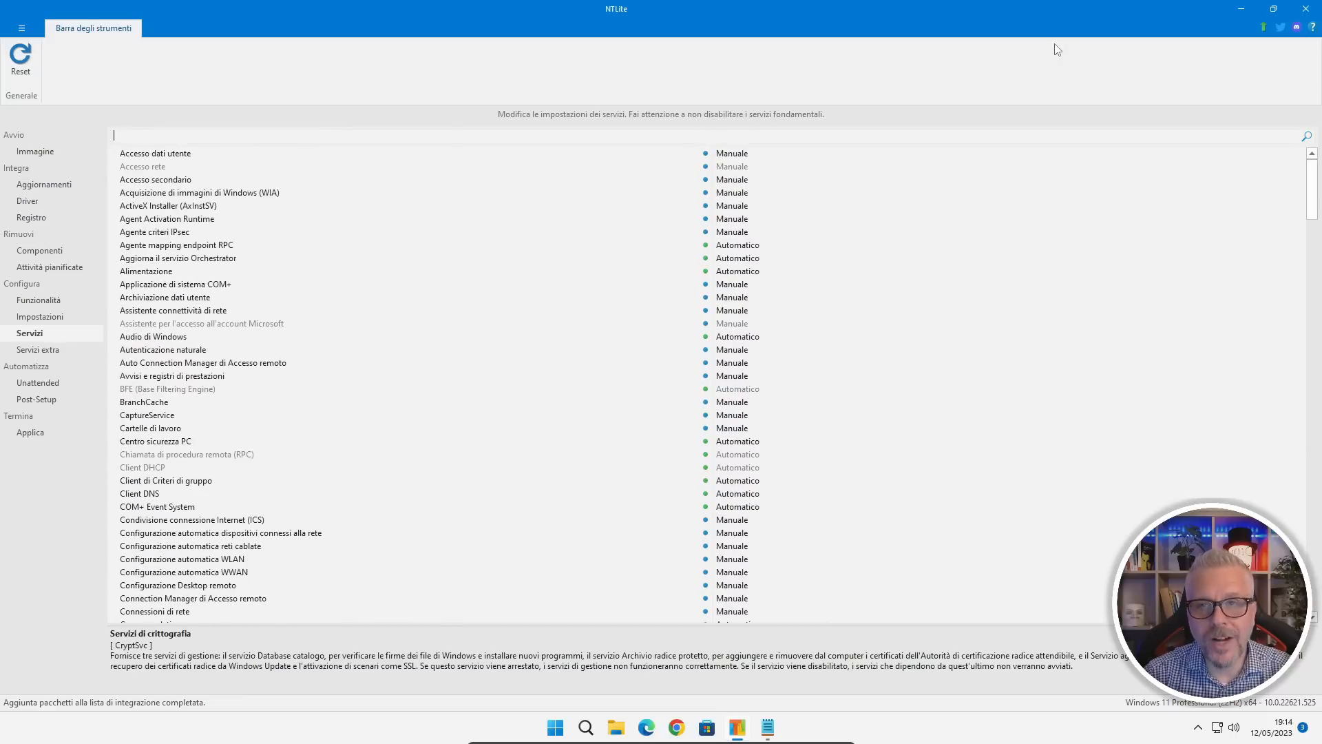
Go to the desktop and open the Servizi da rimuovere text file in Notepad to read its list of services
click(1243, 8)
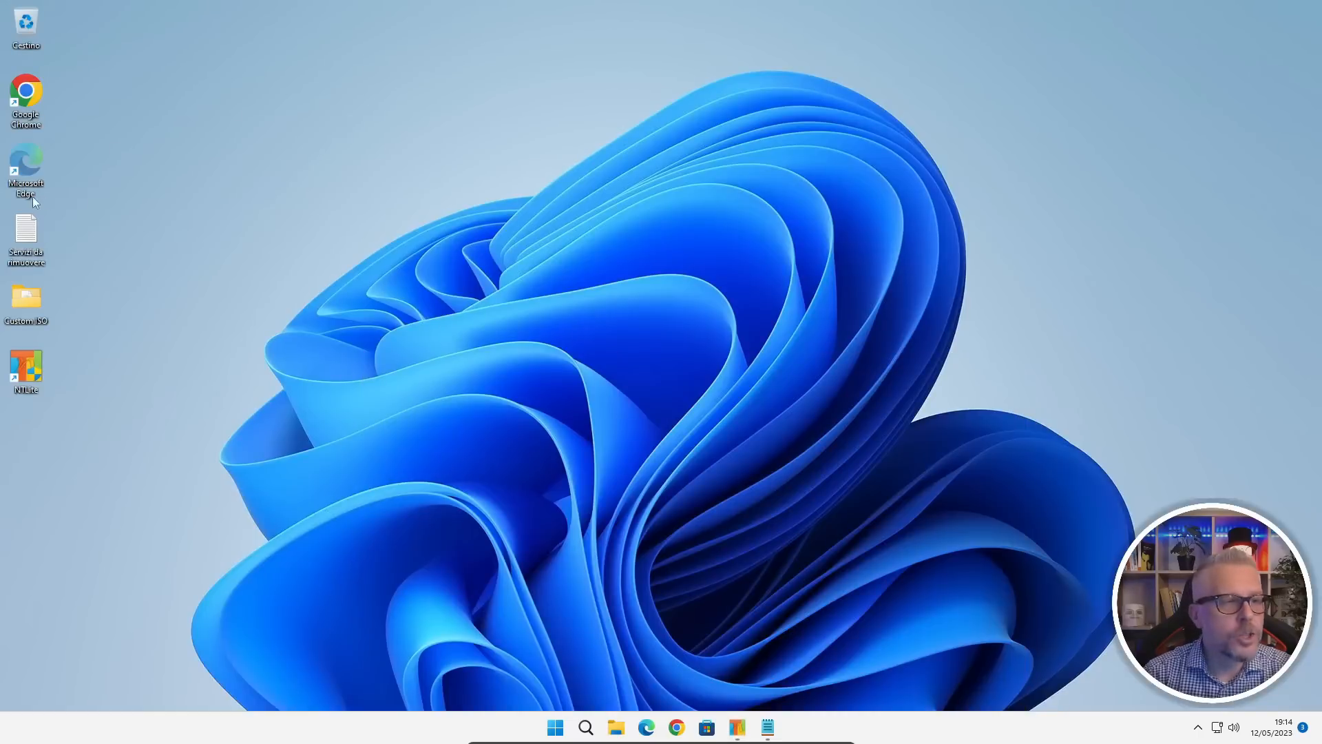
double_click(26, 231)
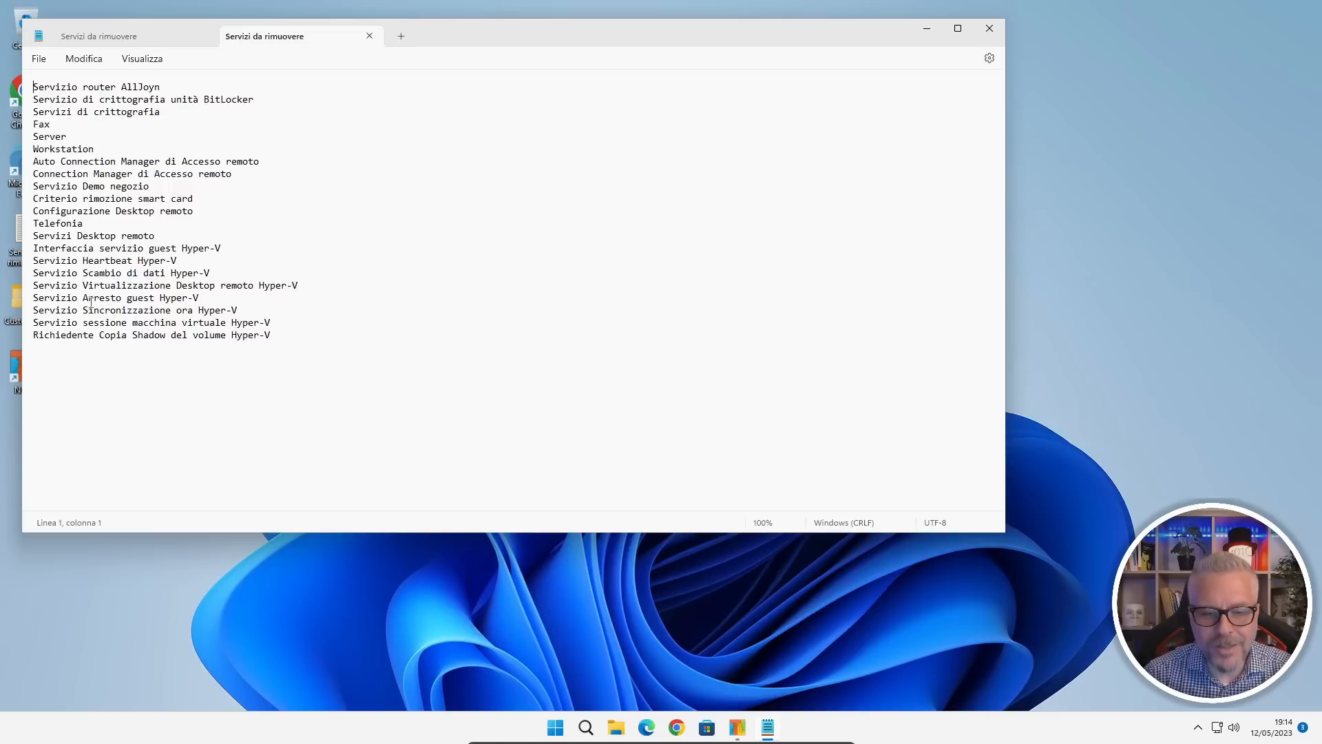
mouse_move(739, 731)
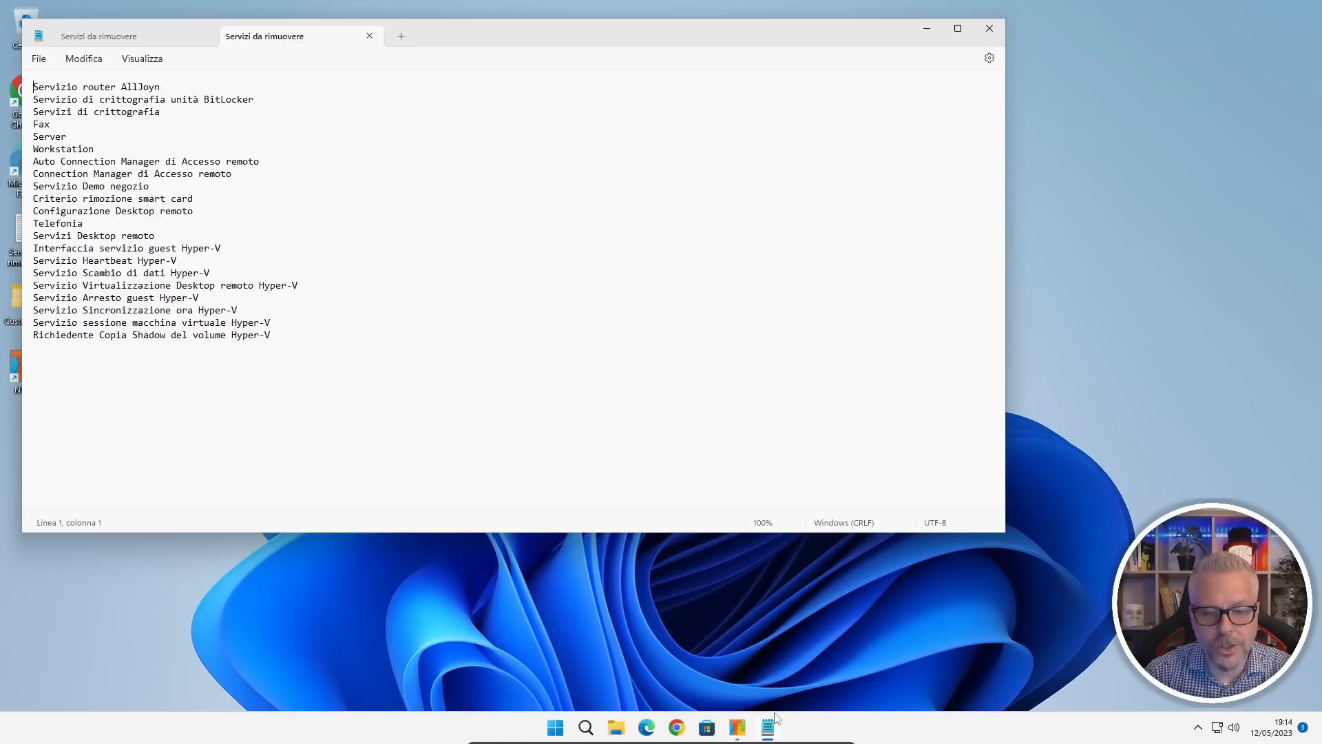
Return to NTLite and set the Servizio router AllJoyn service to Disattivato
click(738, 728)
drag(1313, 192, 1312, 522)
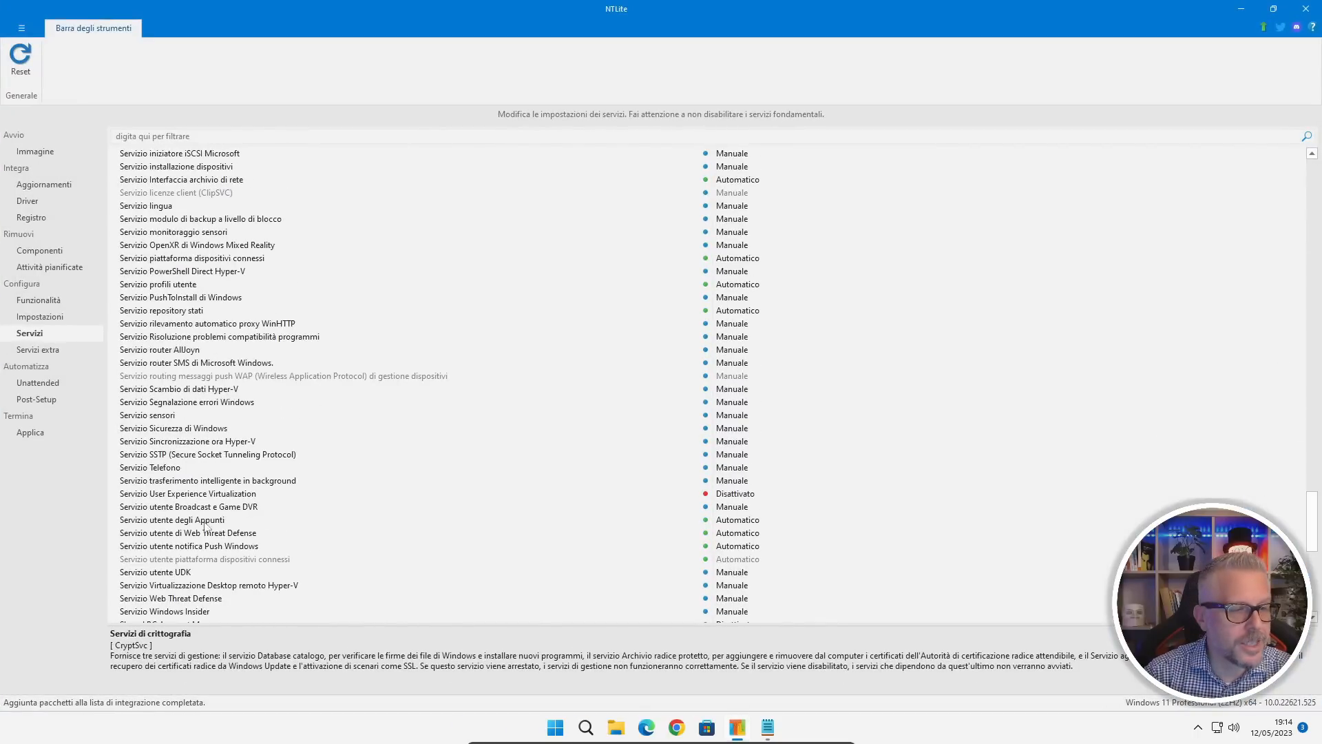
click(146, 351)
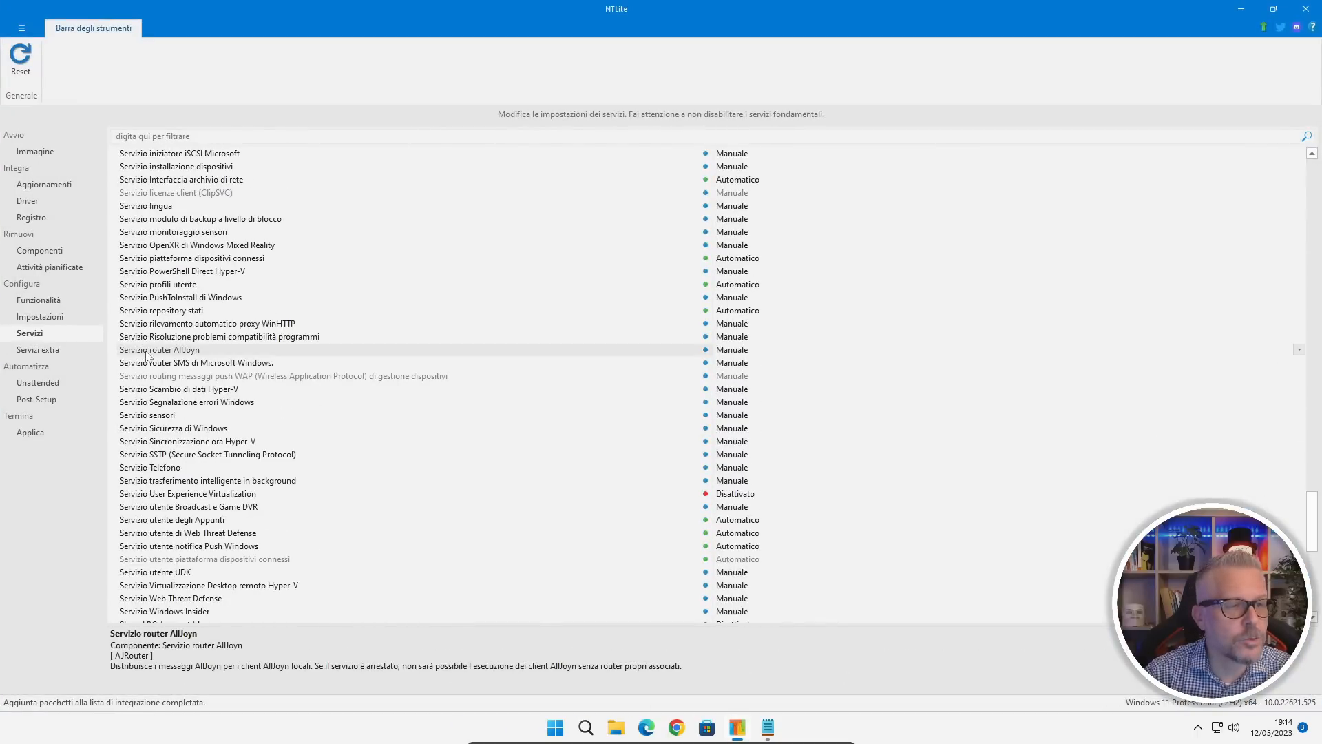
click(731, 351)
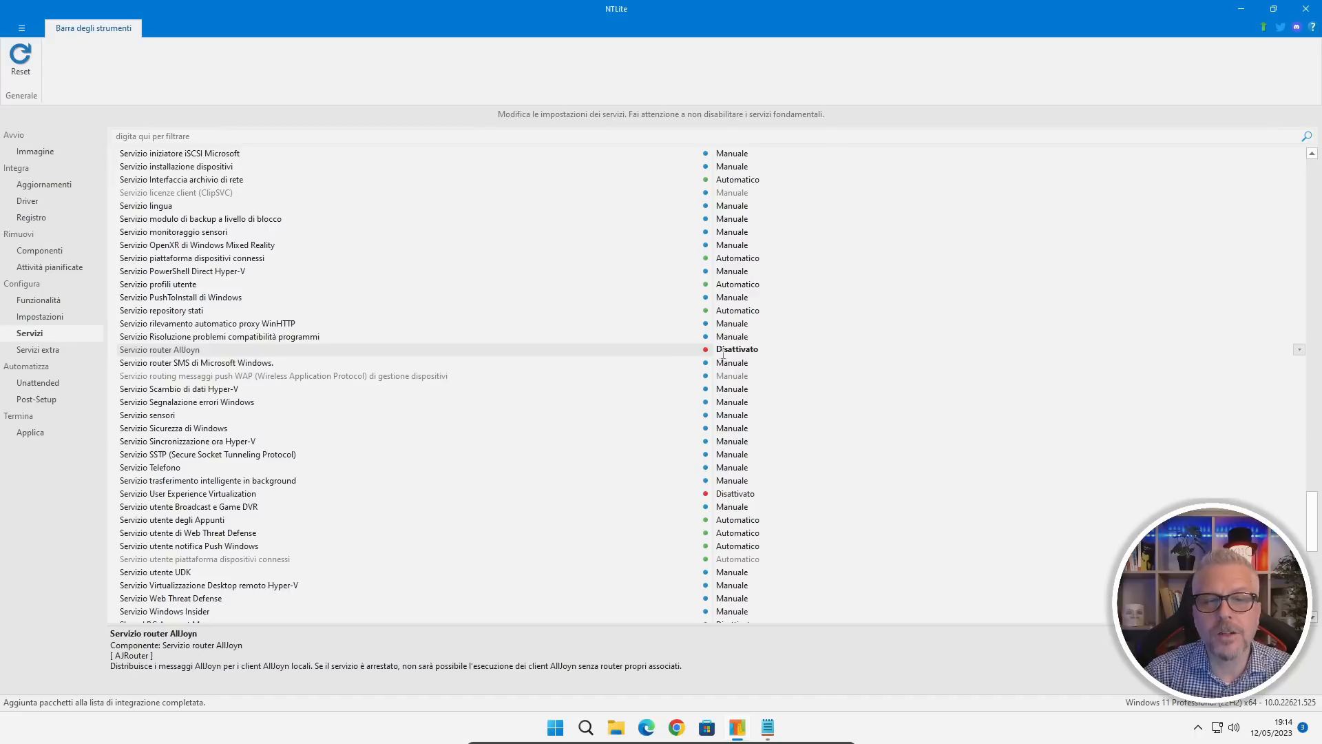
Check the Notepad list for the BitLocker encryption service entry, then return to NTLite
click(768, 728)
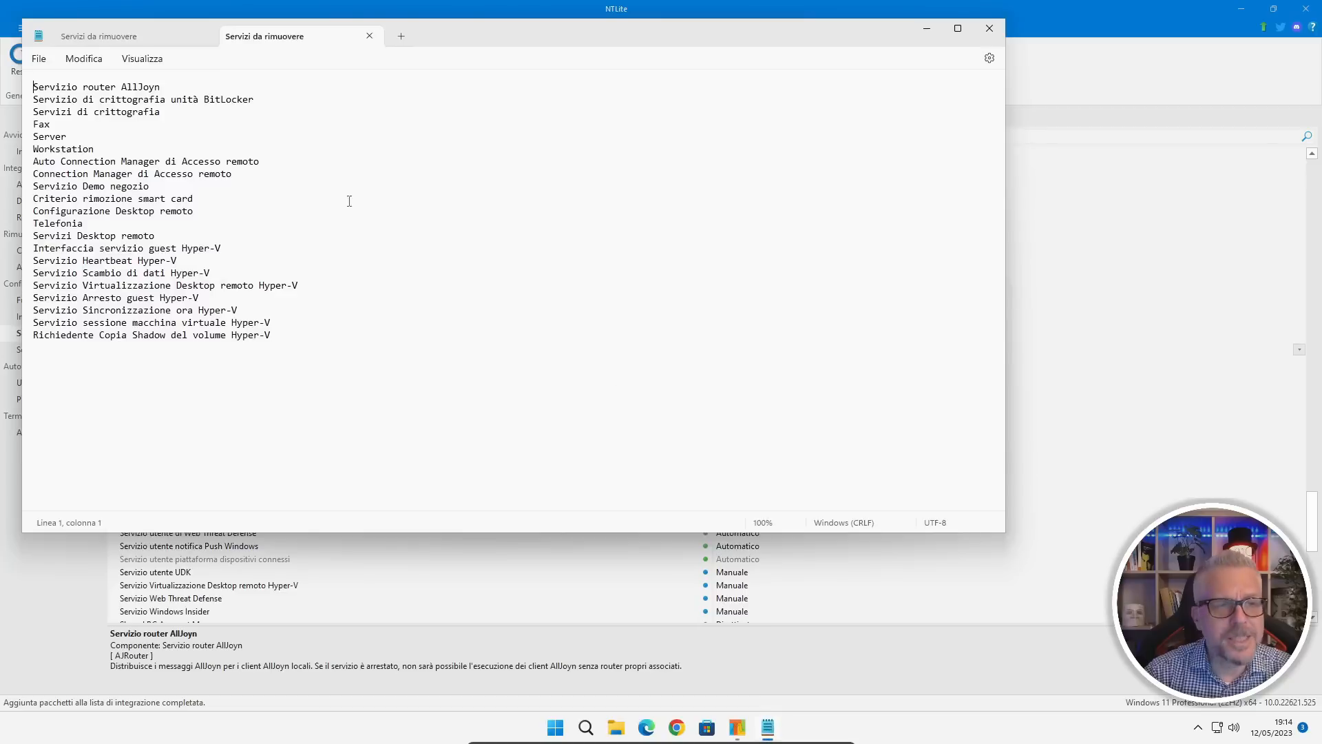
click(99, 100)
drag(99, 99, 167, 100)
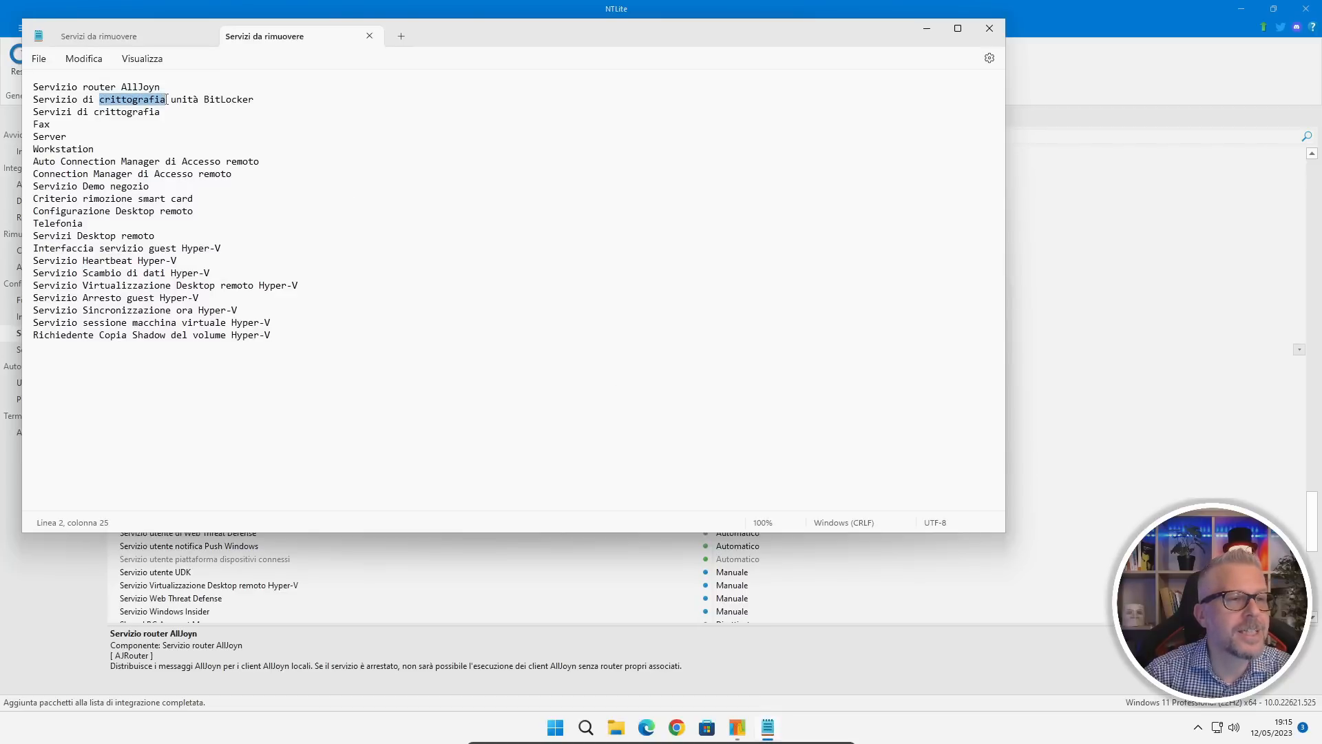
click(927, 28)
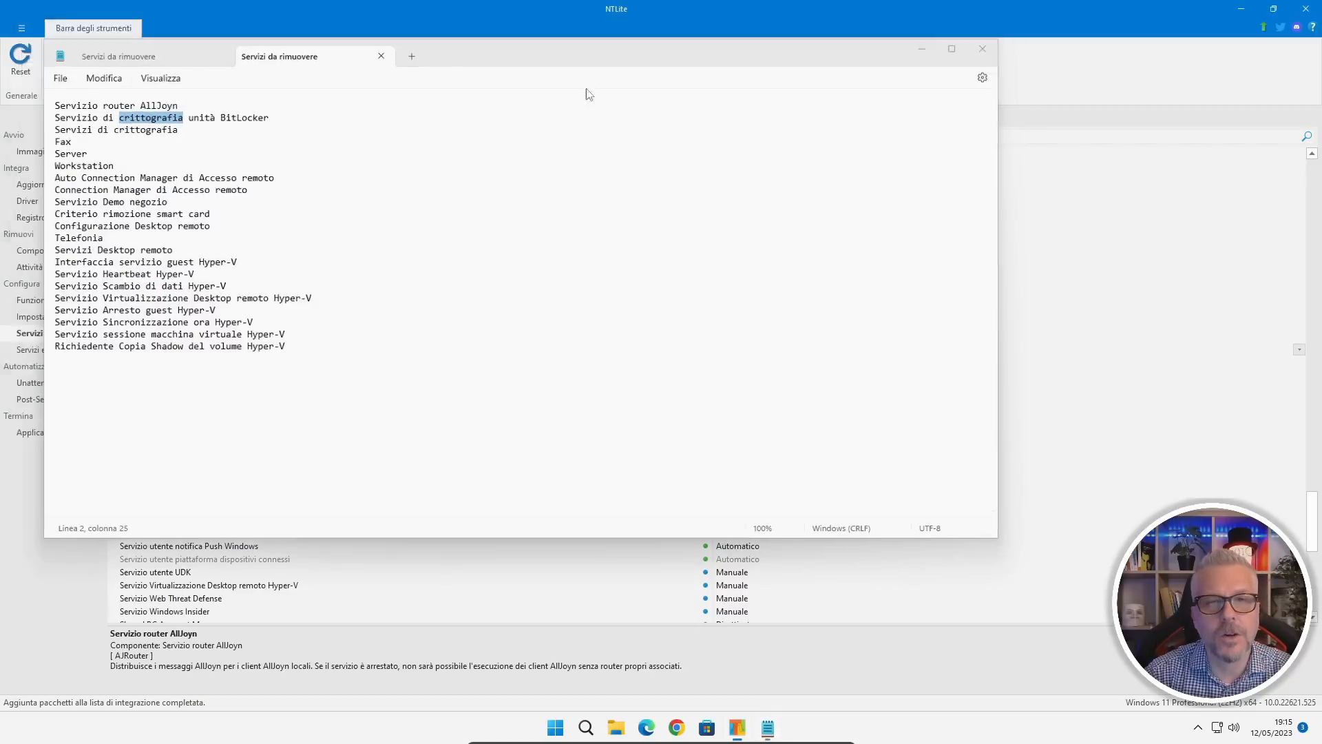
Filter the services by "critt" and set Servizio di crittografia unità BitLocker to Disattivato
click(162, 137)
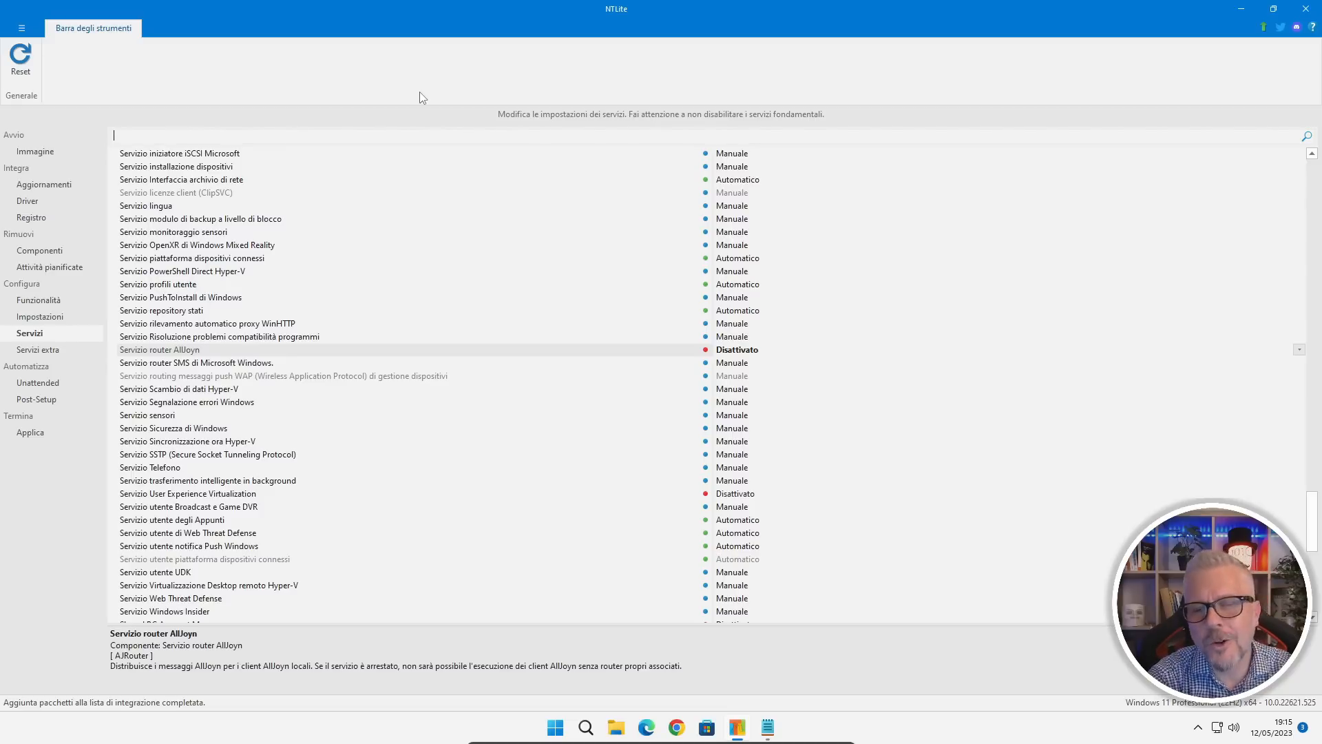
text(critt)
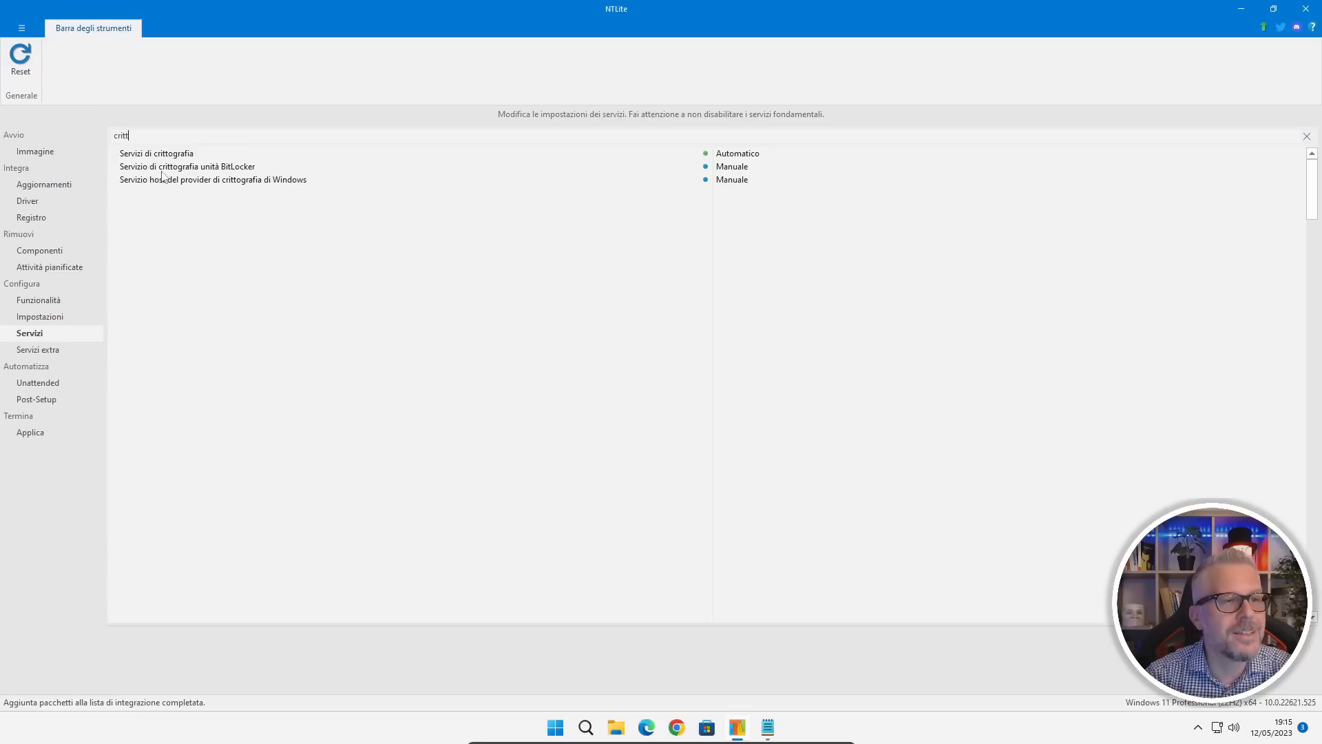
double_click(730, 167)
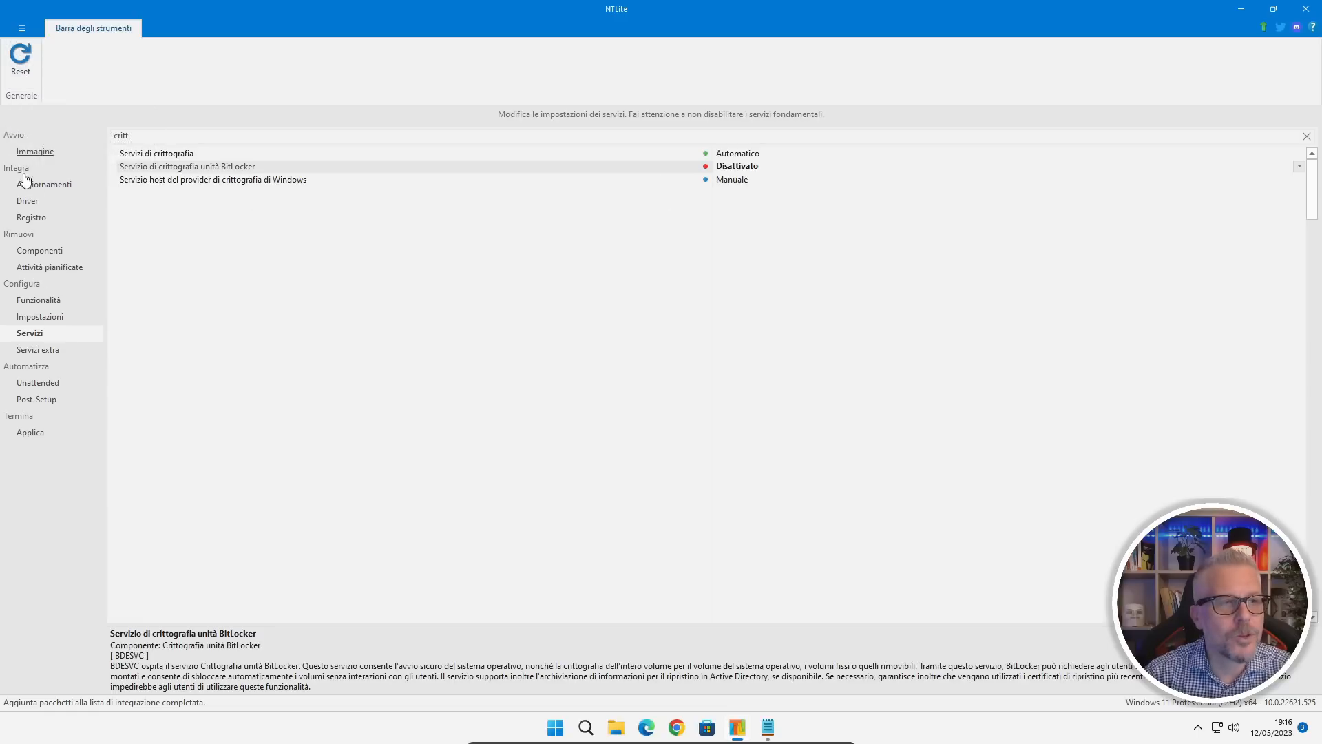
Reset the service changes and clear the services filter
click(15, 74)
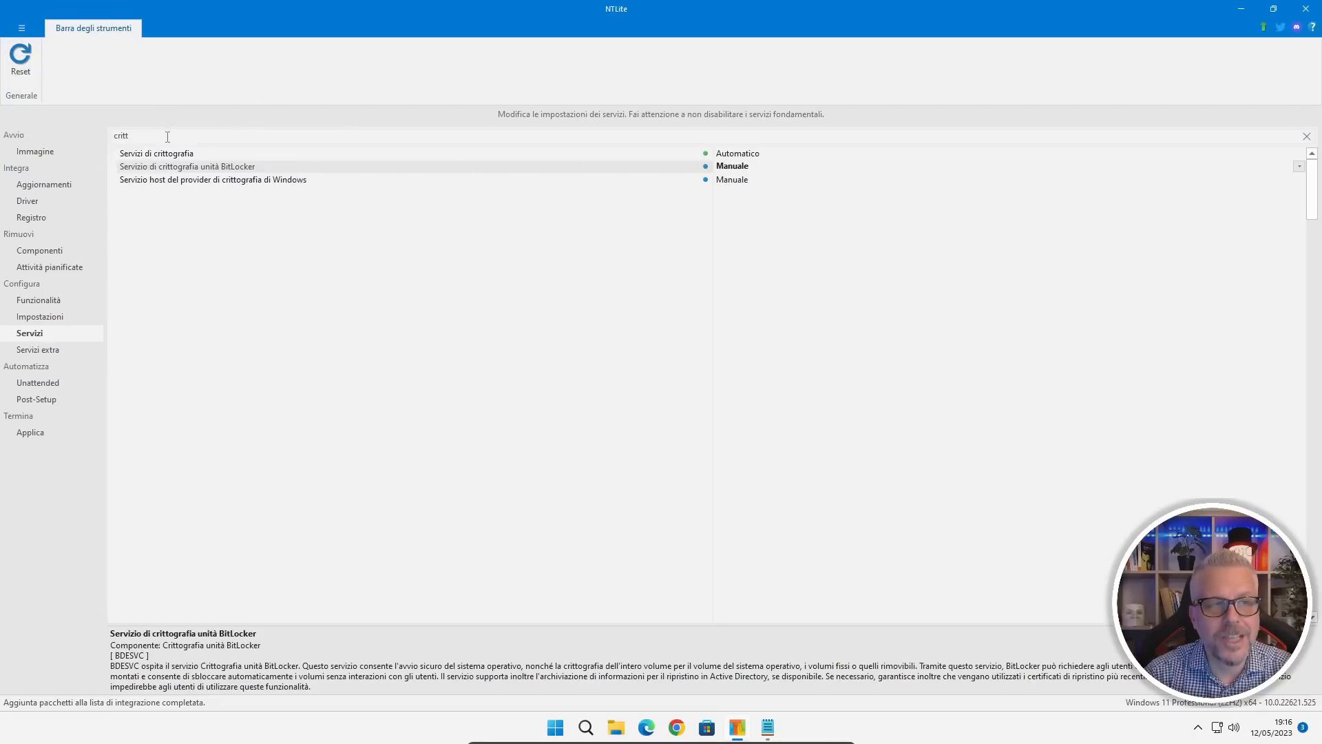
double_click(104, 135)
key(BackSpace)
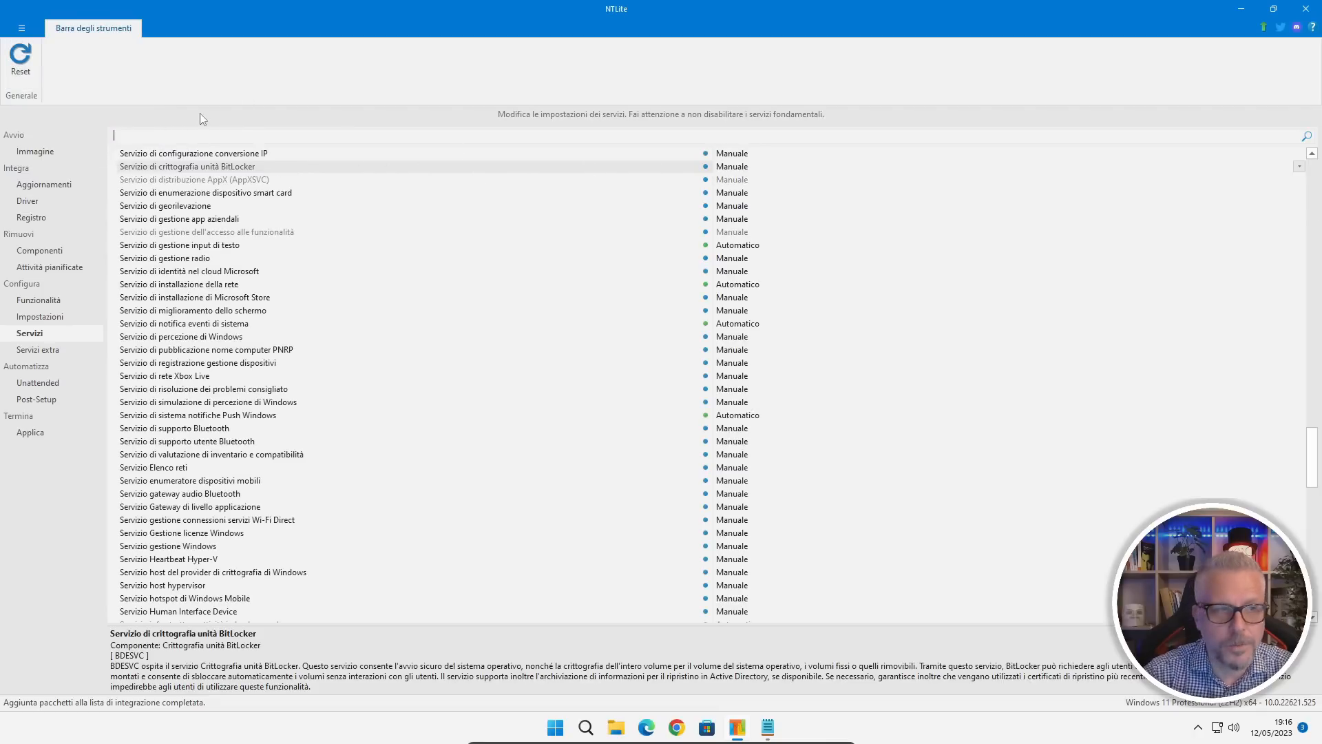
Review the updates, components and extra services pages
click(55, 186)
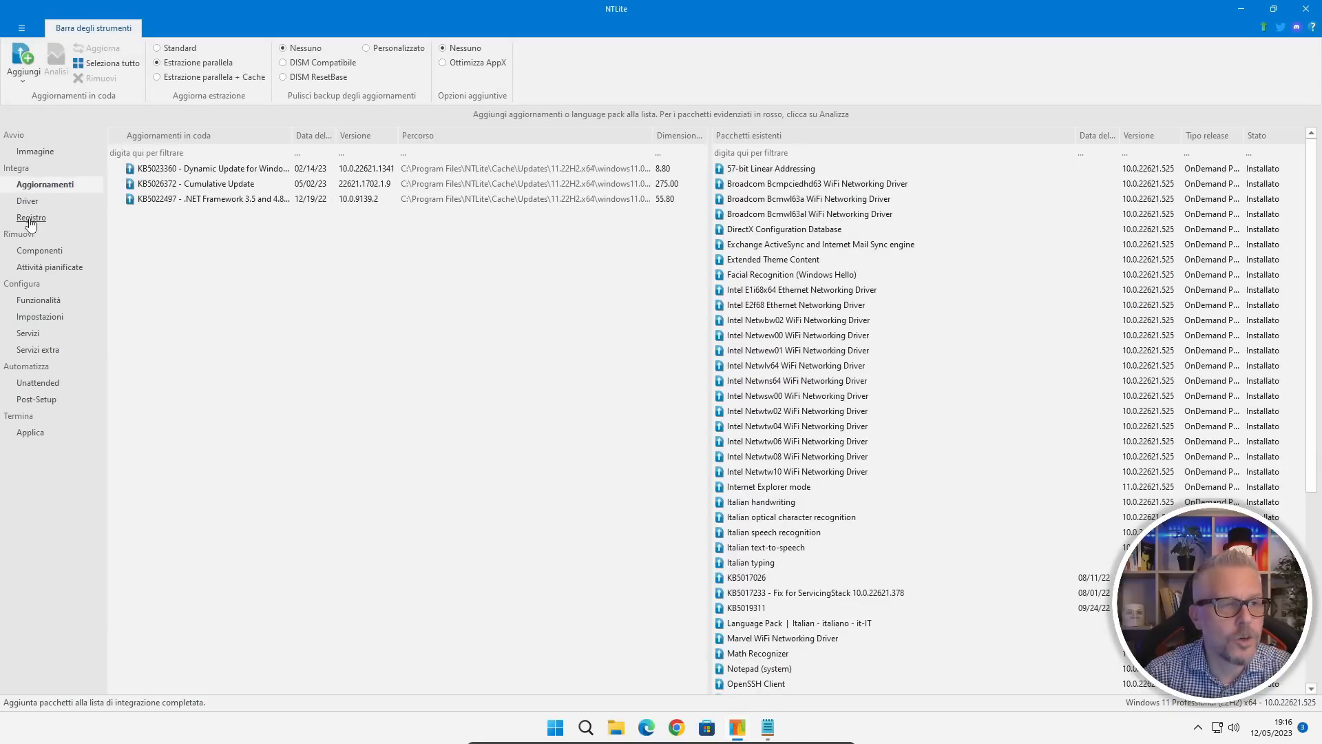
click(39, 251)
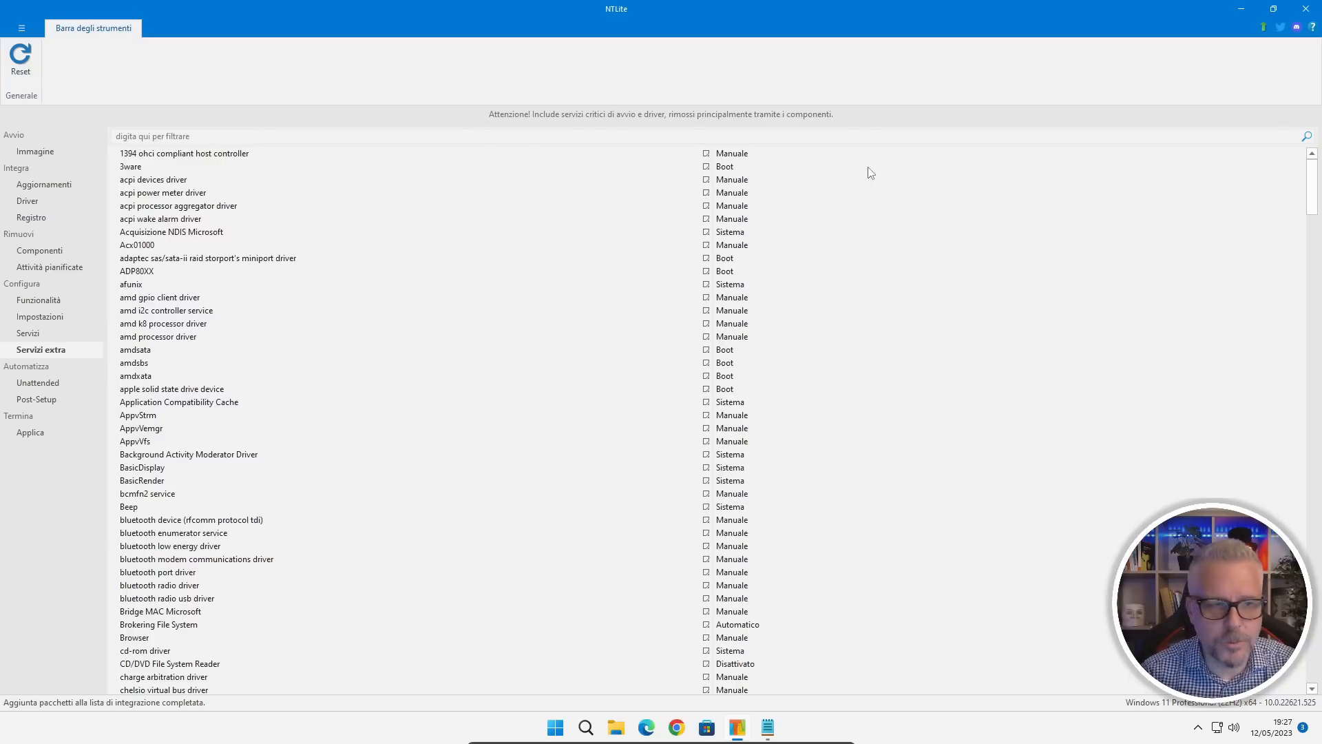
Activate unattended setup with the computer name pippo and the OOBE interface language Italian - italiano - it-IT
click(41, 382)
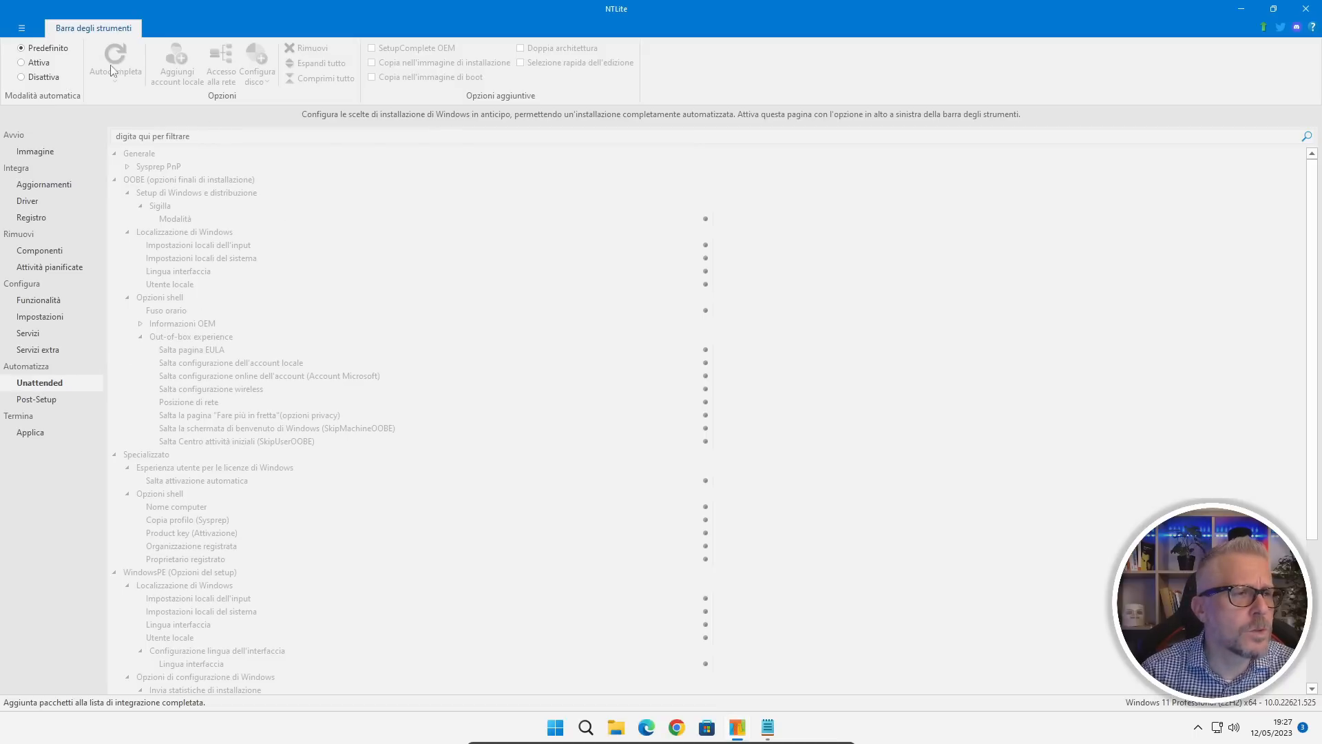
click(21, 64)
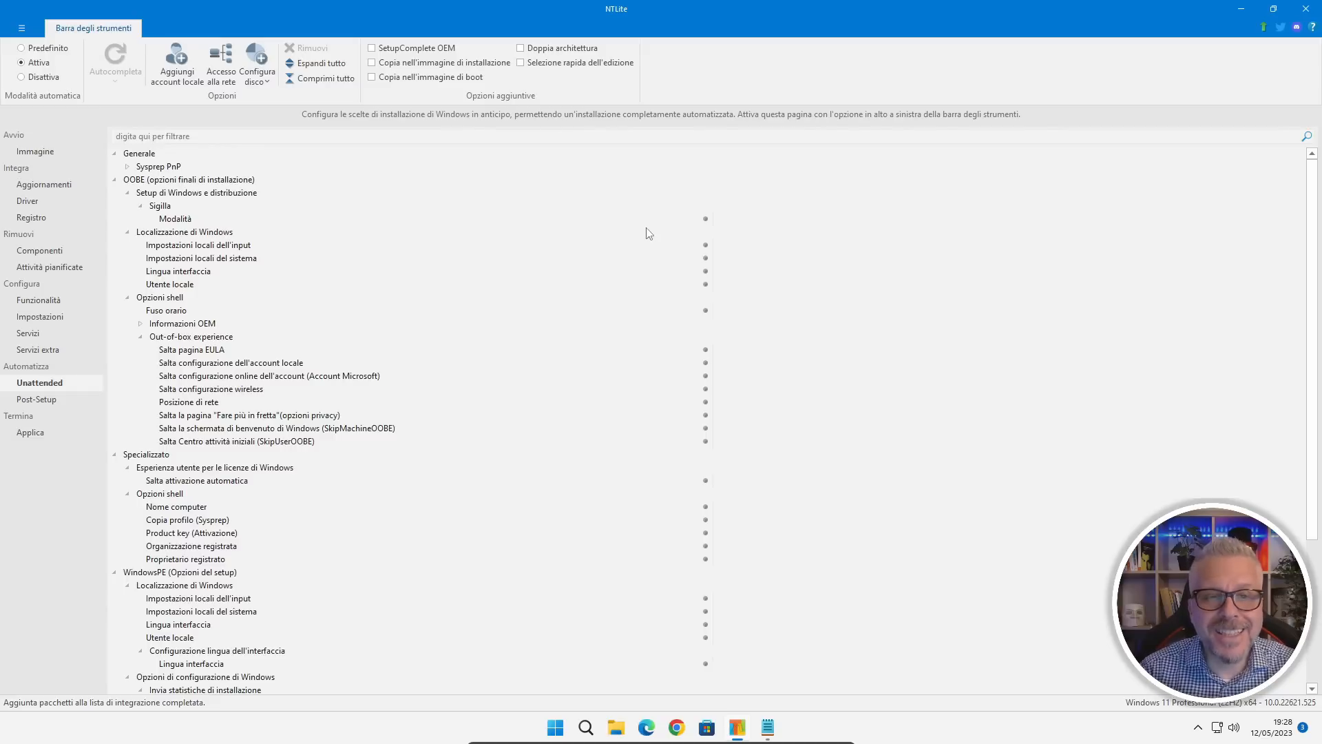
click(186, 510)
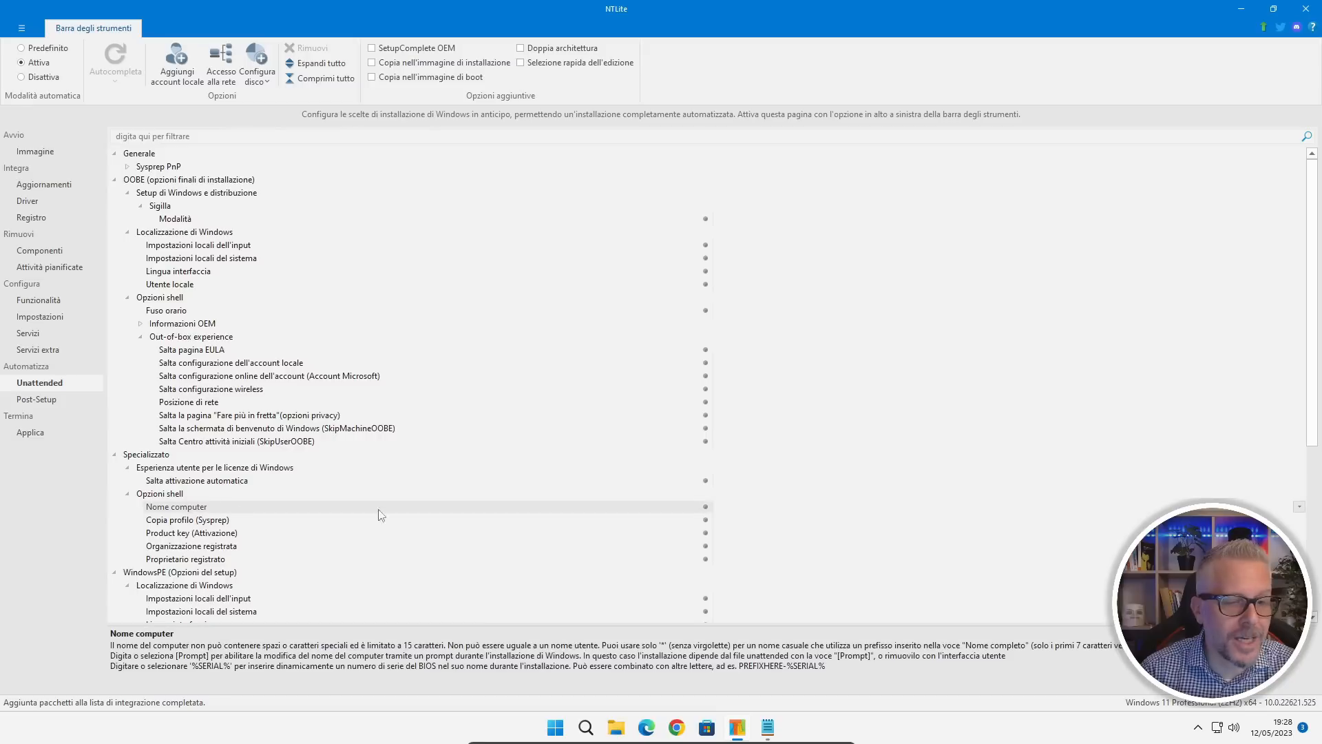
click(734, 506)
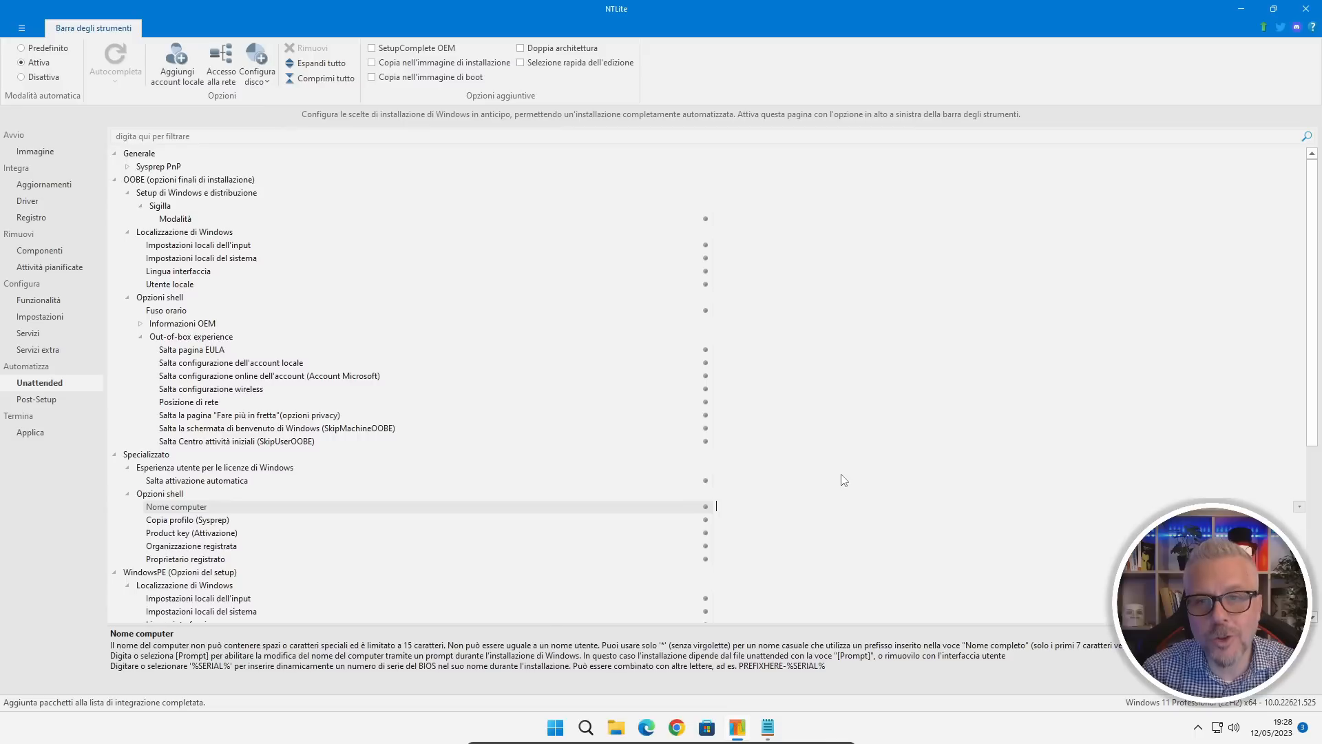
text(pippo)
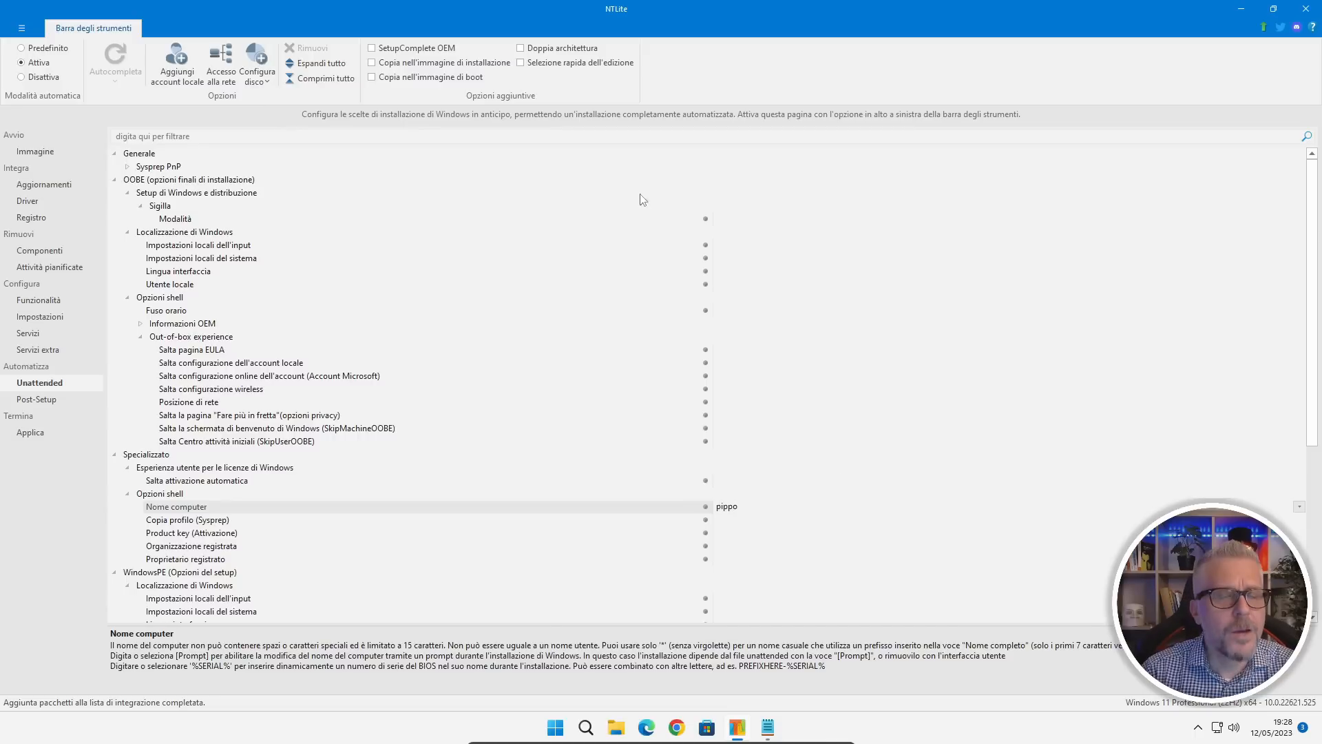
click(728, 273)
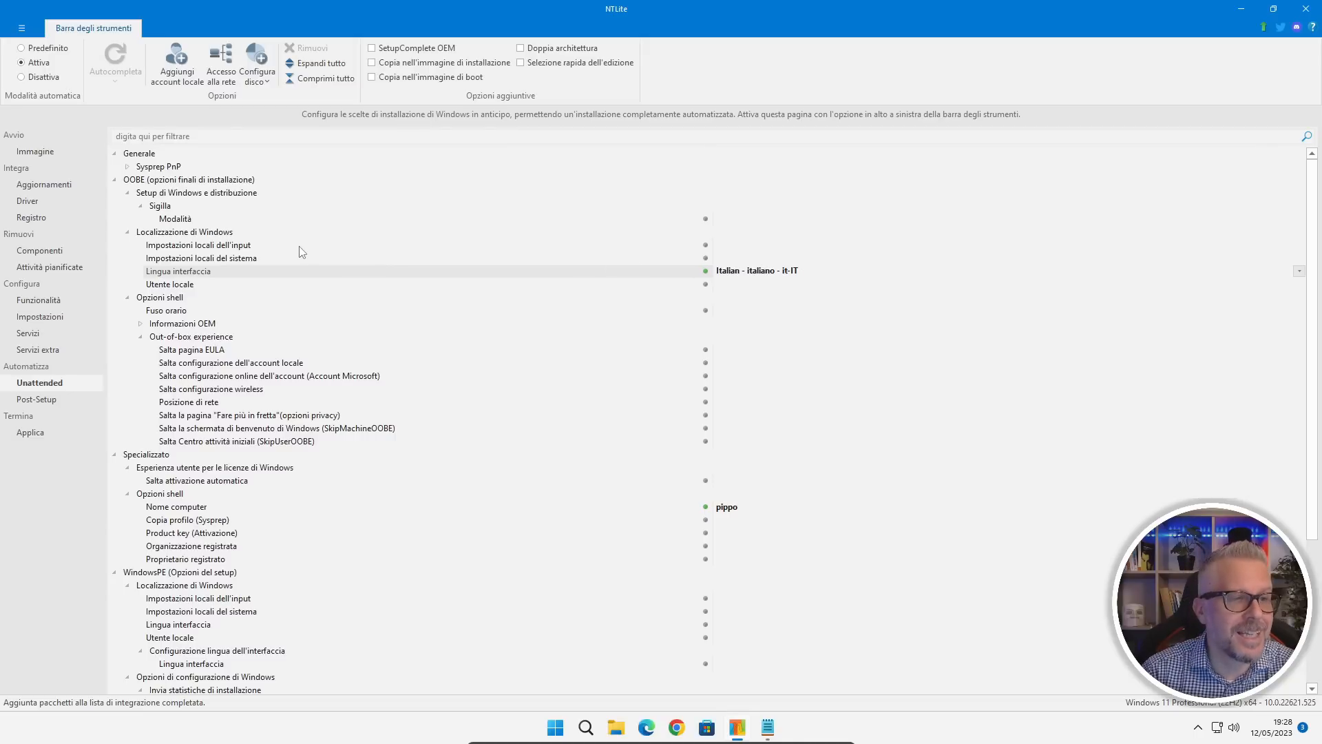
Look at the Post-Setup page, then enable ISO creation and save the image as "Sistema di prova" in the Custom ISO folder
click(43, 404)
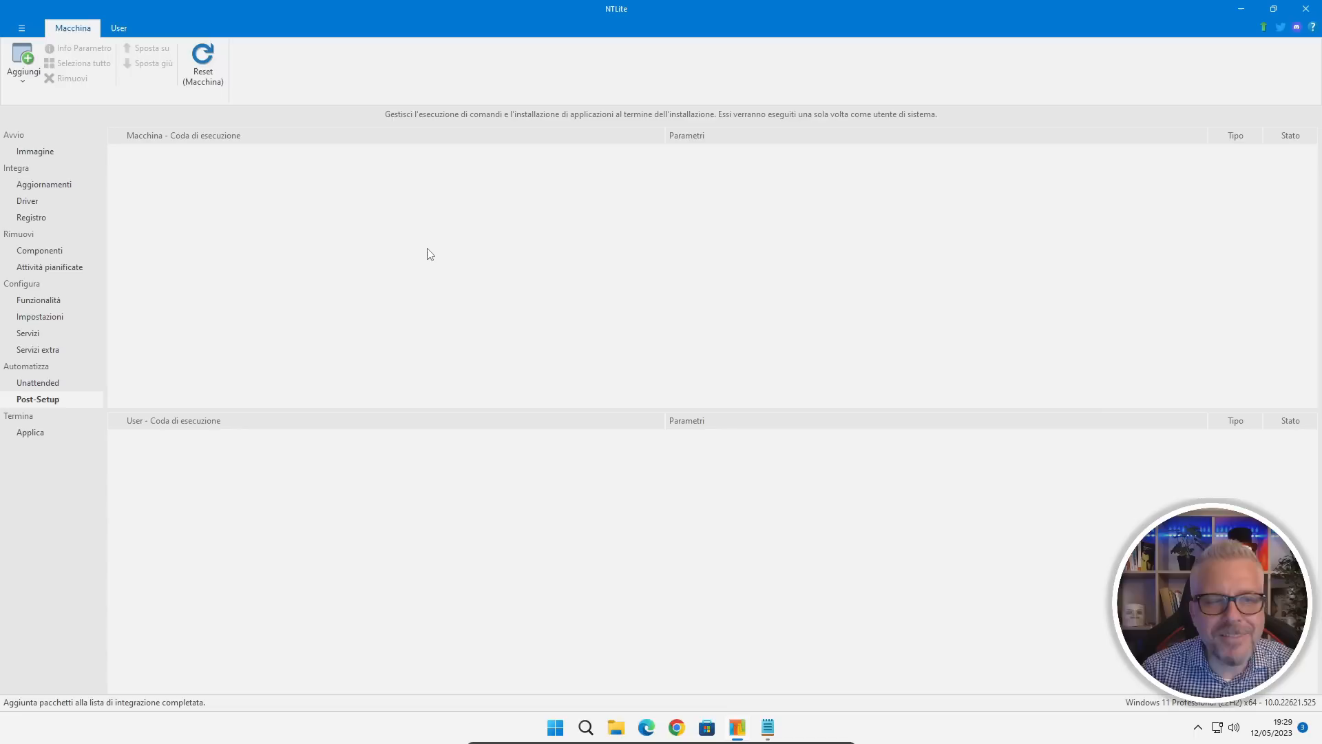
click(29, 434)
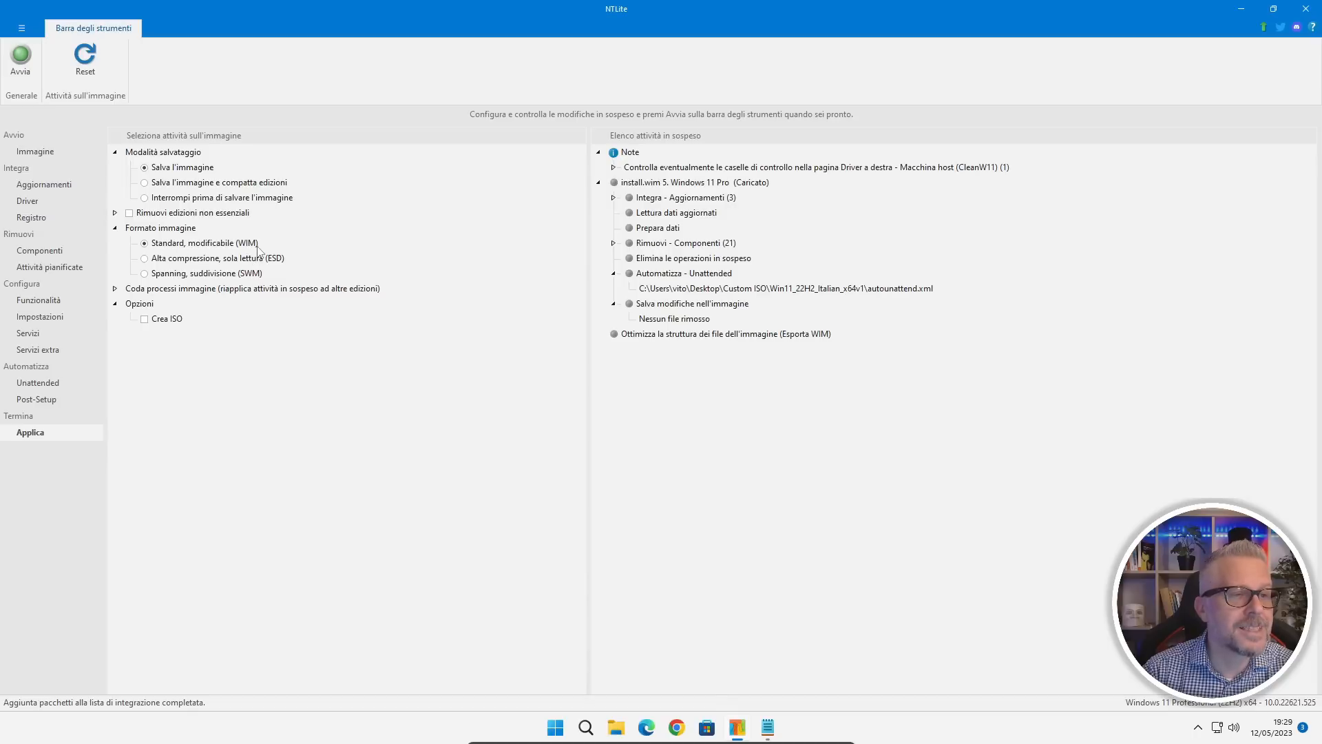
click(145, 320)
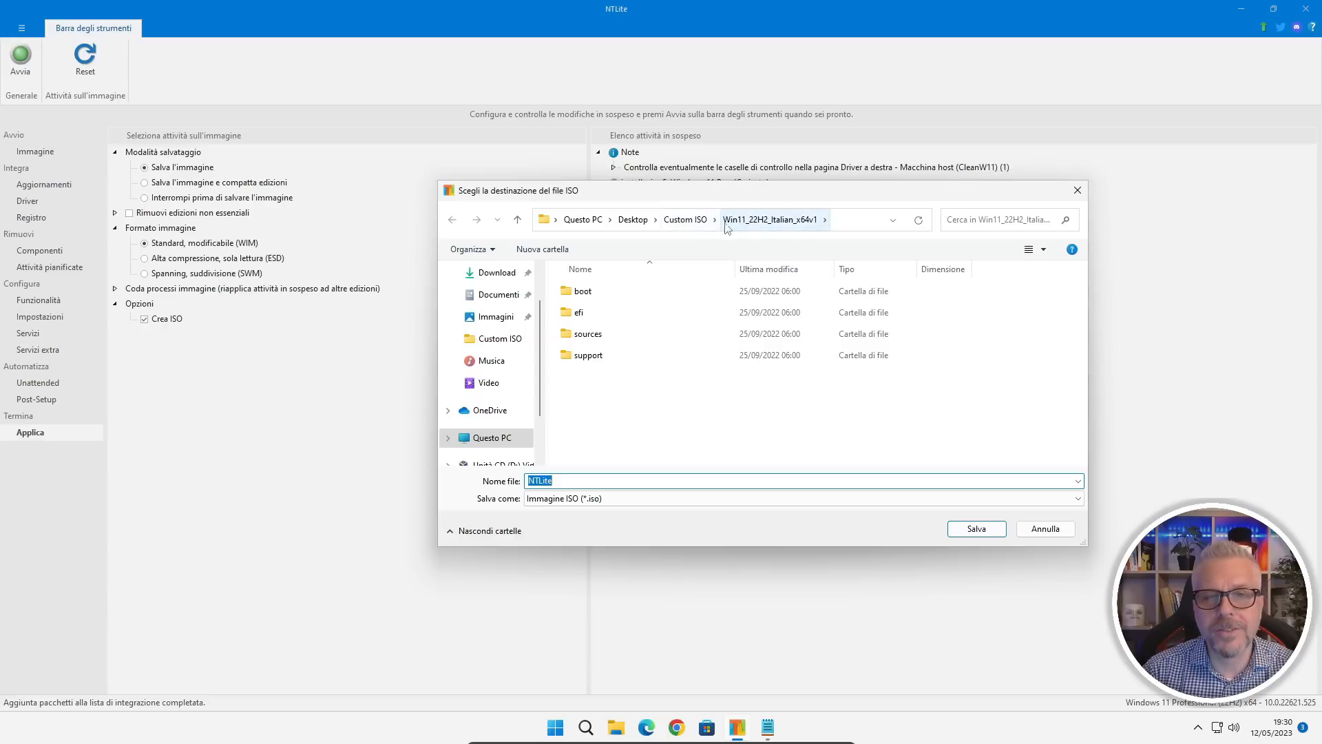
click(680, 220)
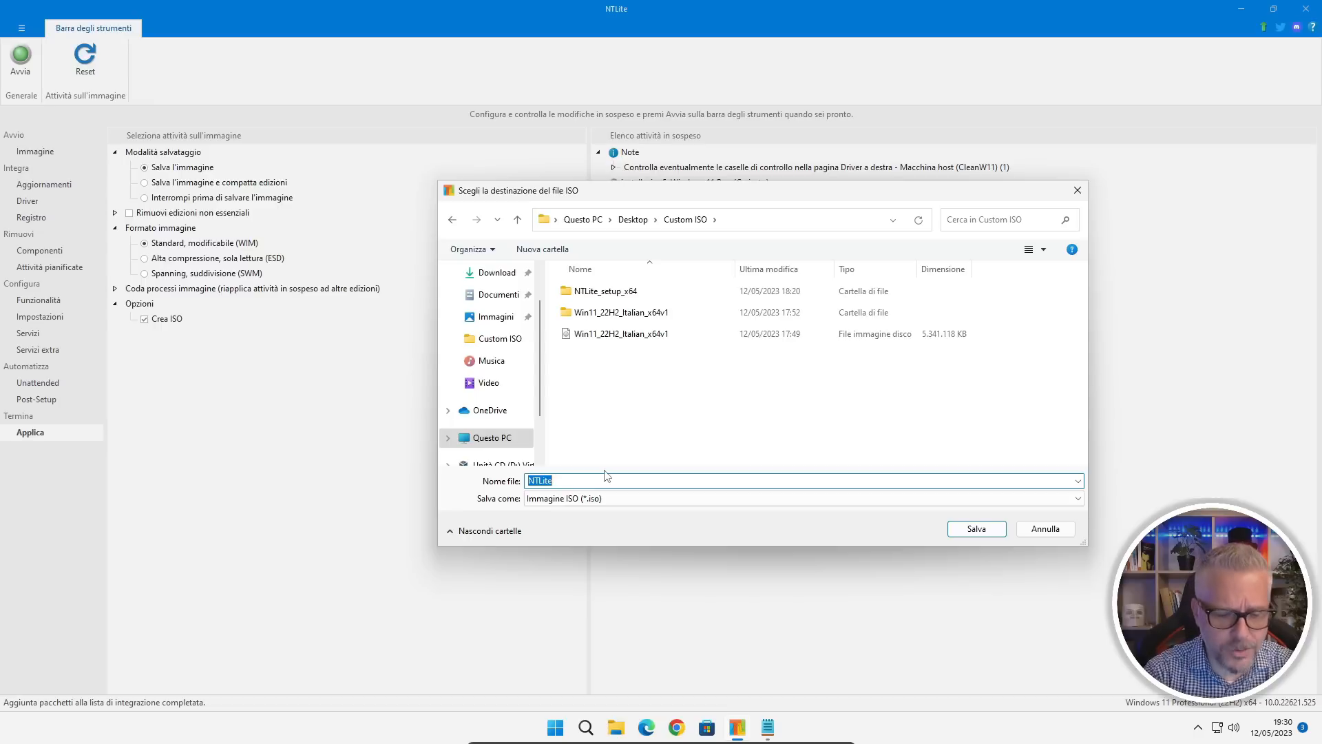
text(Sistema di prova)
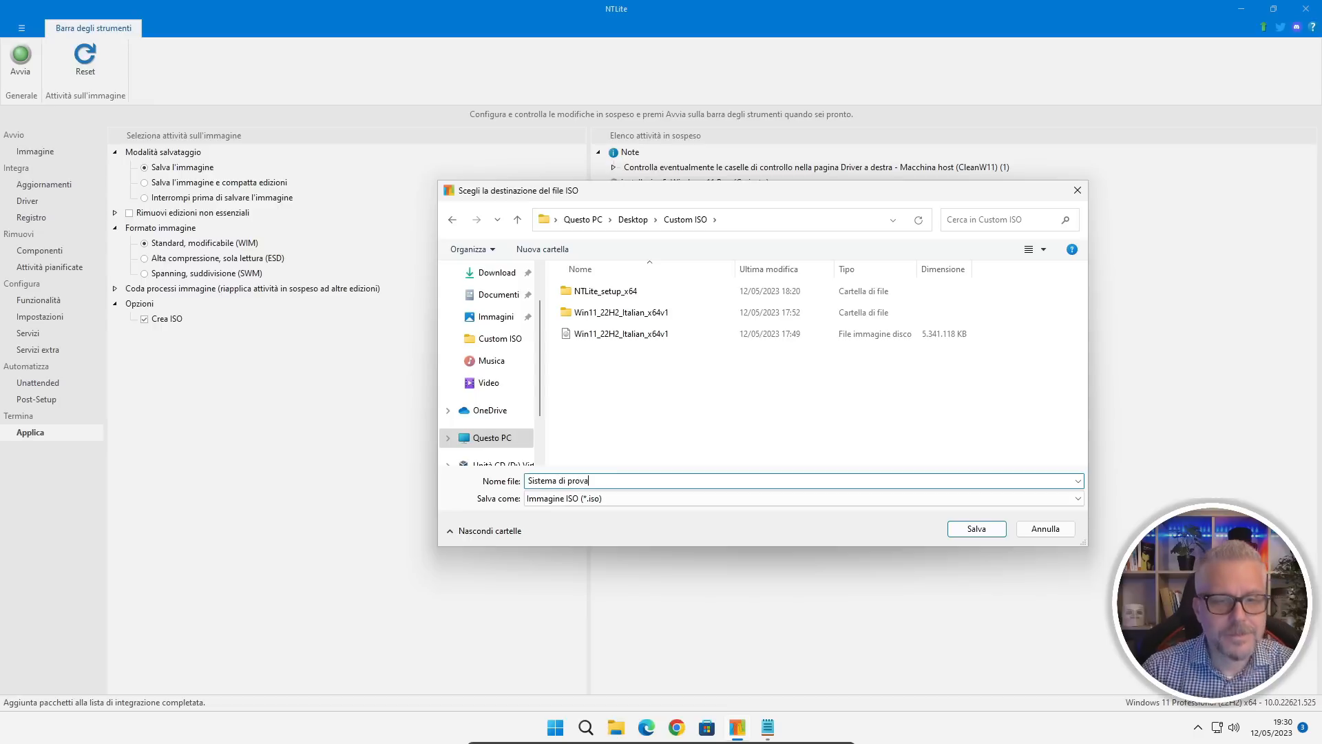
click(977, 530)
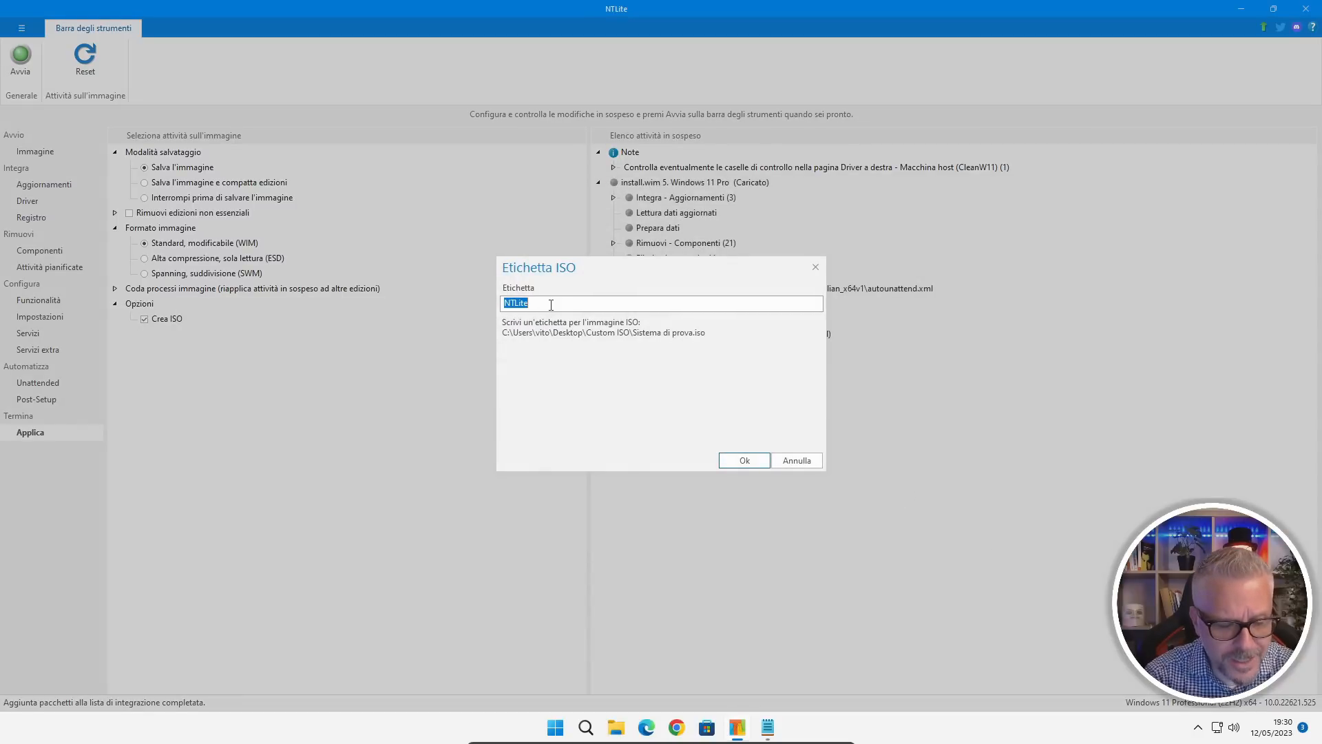
Label the ISO image Sisdipro
text(Sisdipr)
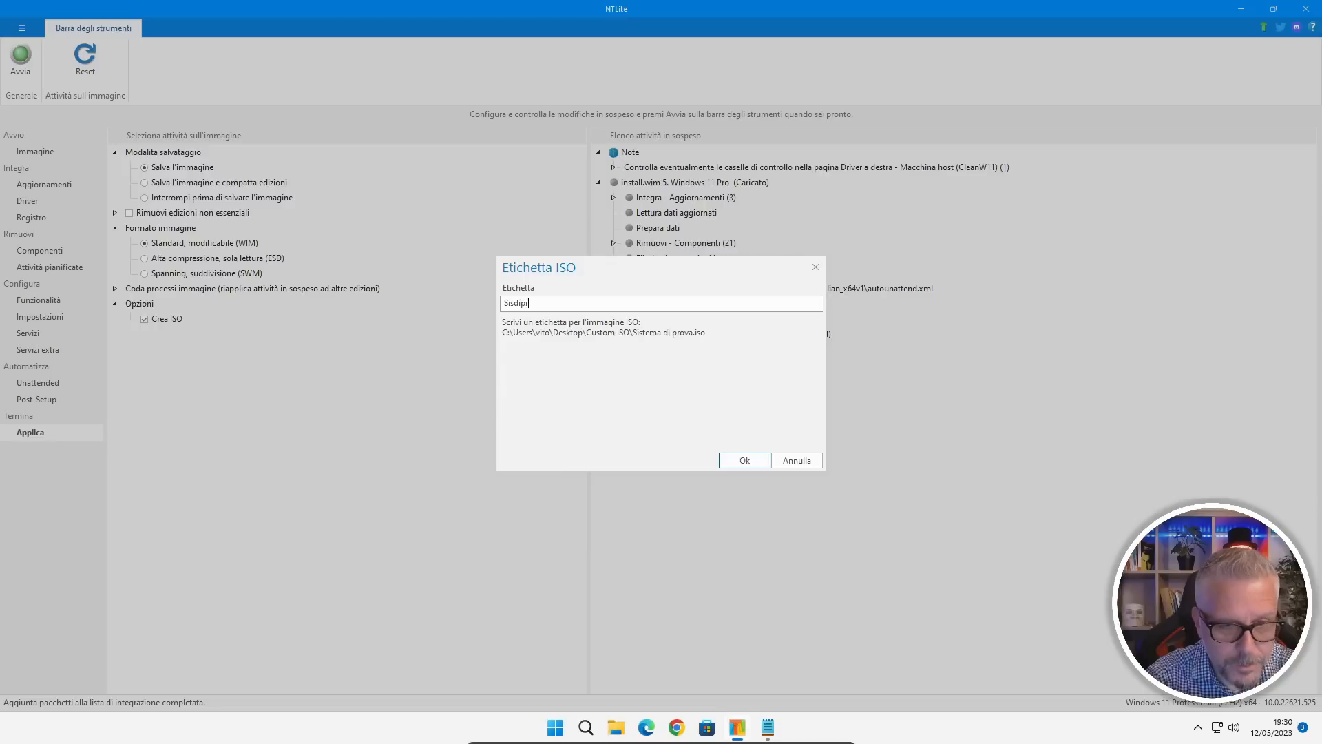
text(o)
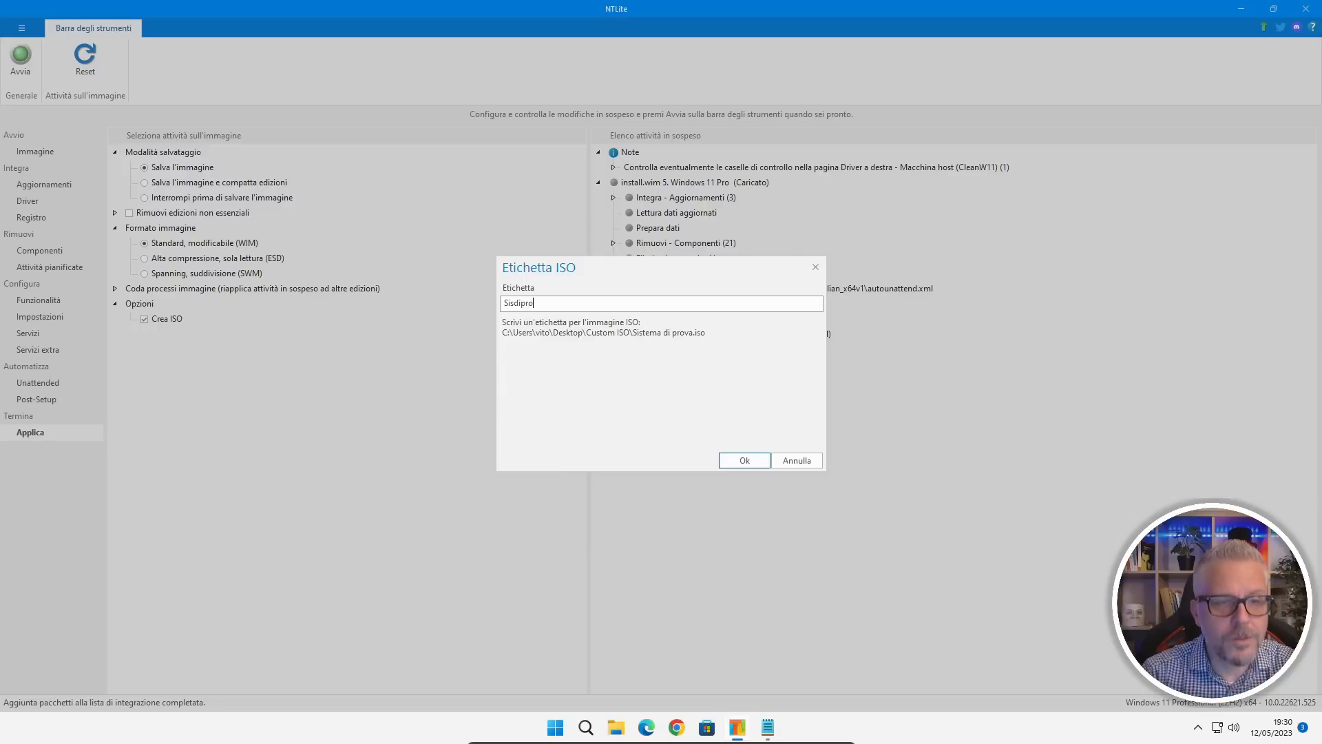
click(751, 462)
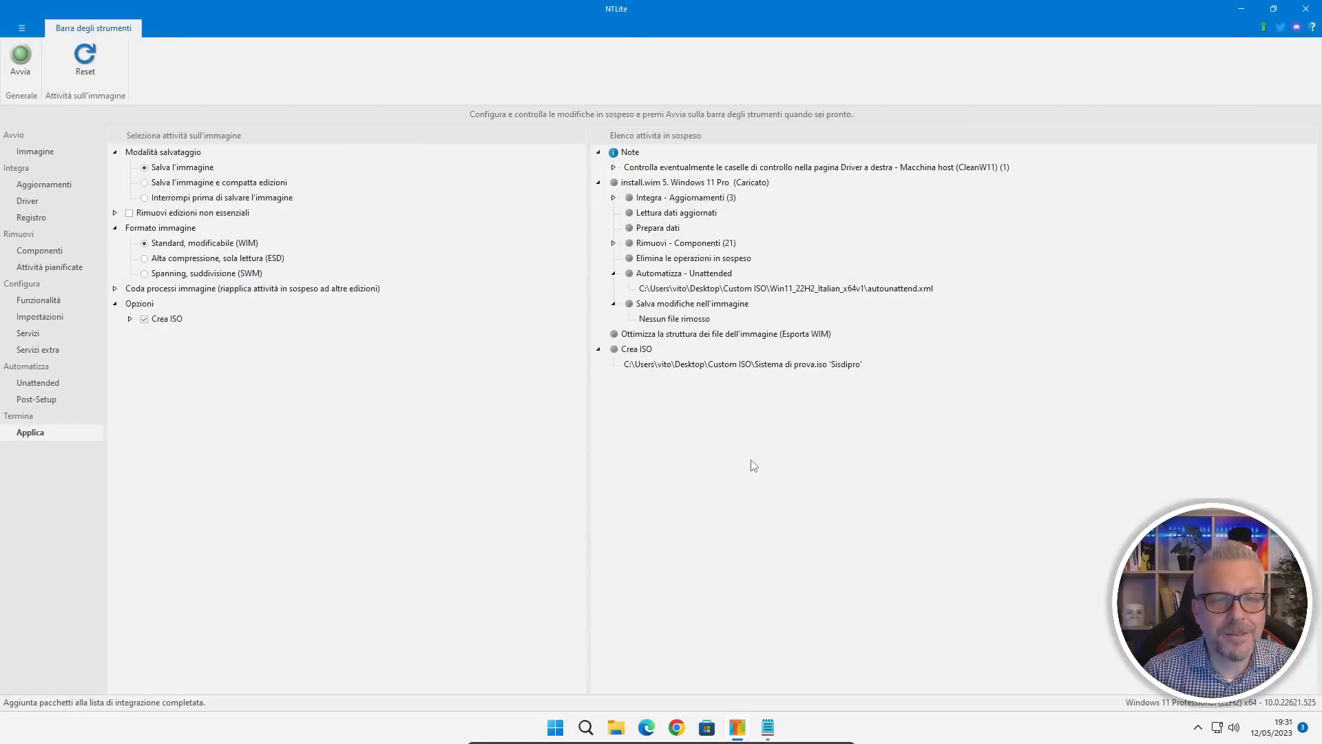
Start processing the image, and turn off real-time protection in Windows Security, allowing the app to make changes
click(20, 61)
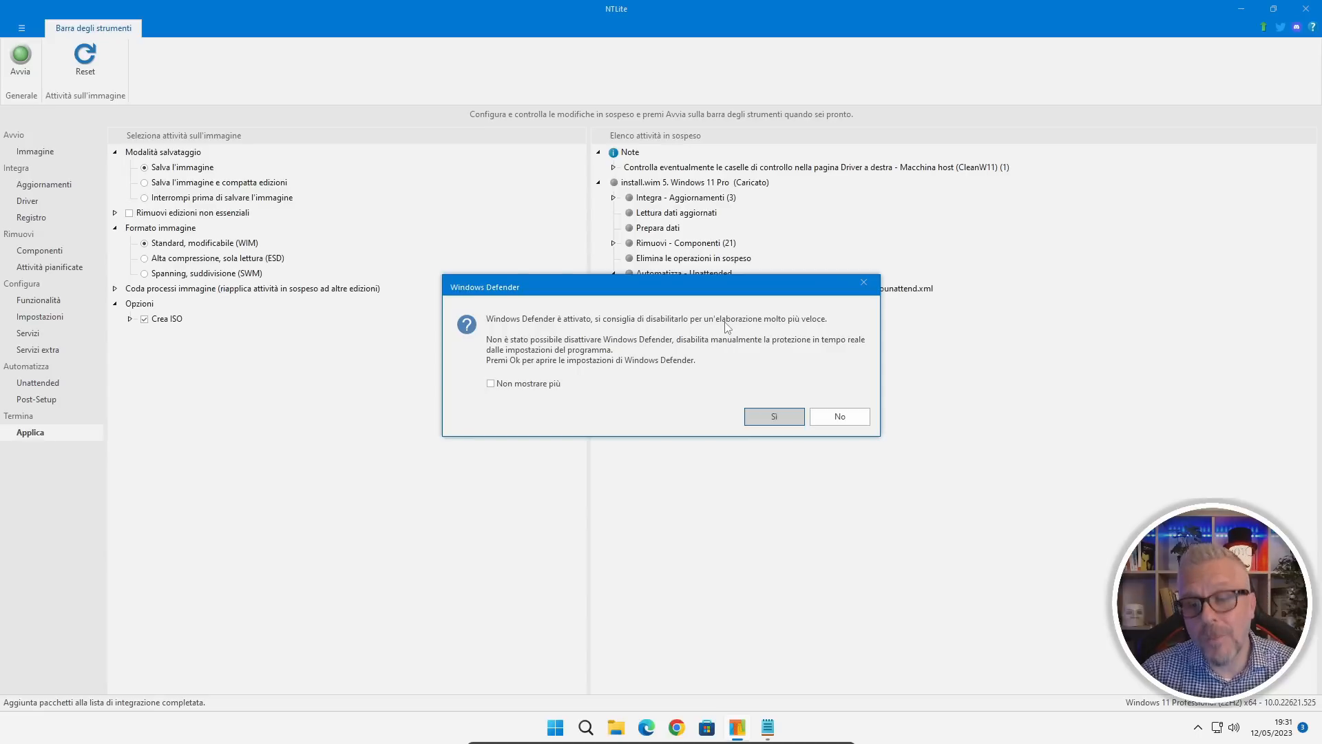
click(1198, 729)
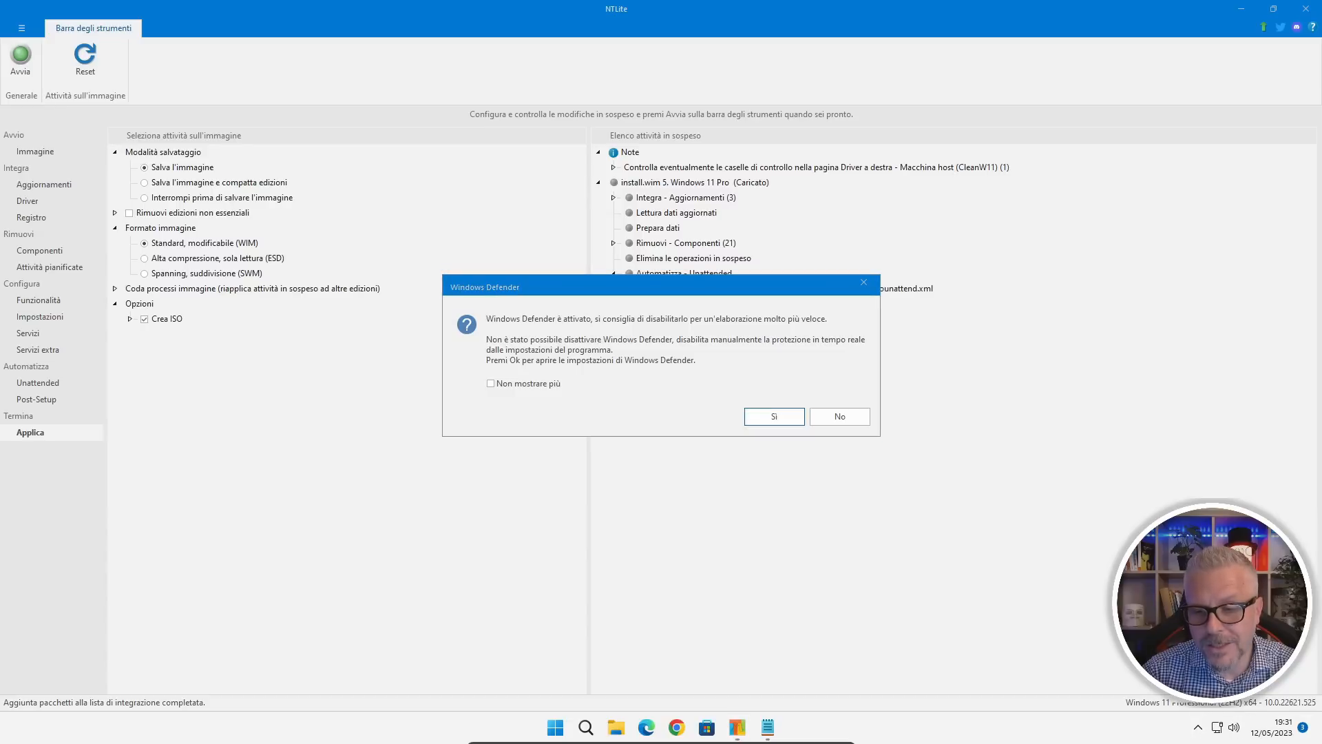
click(1199, 682)
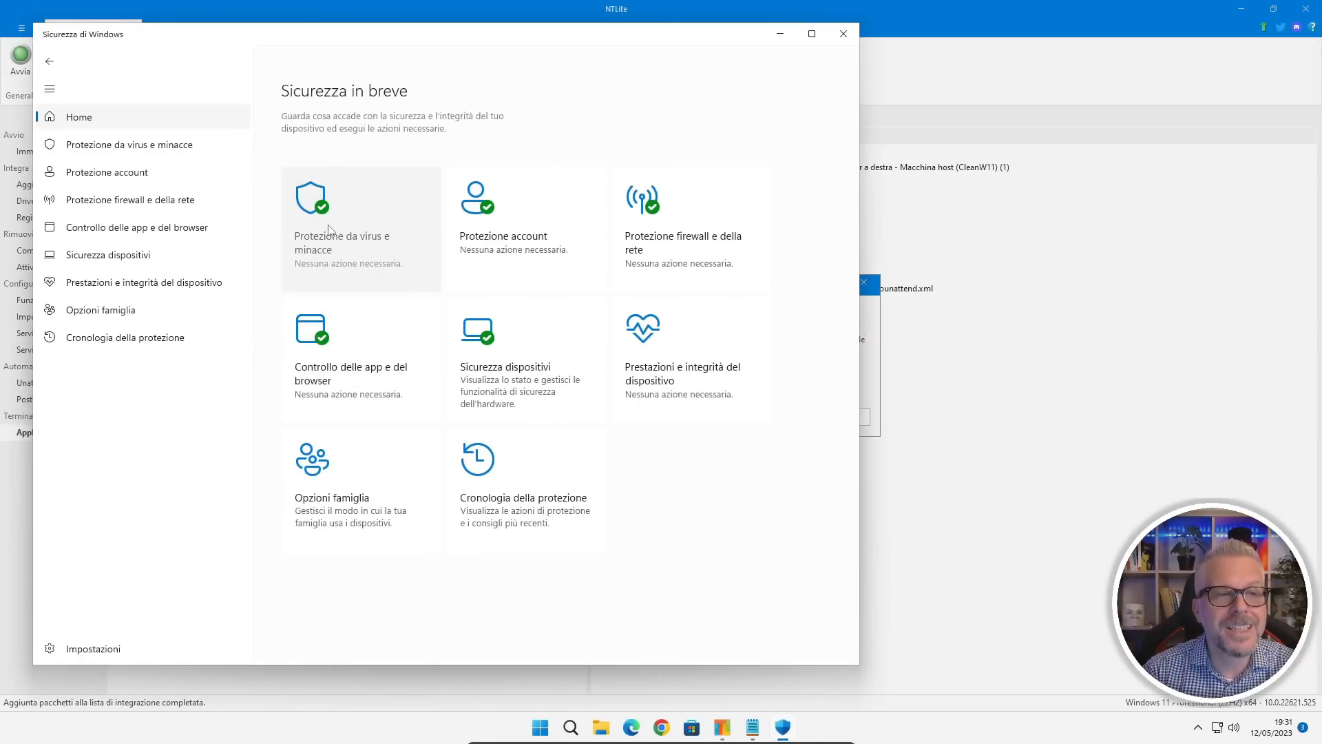
click(329, 229)
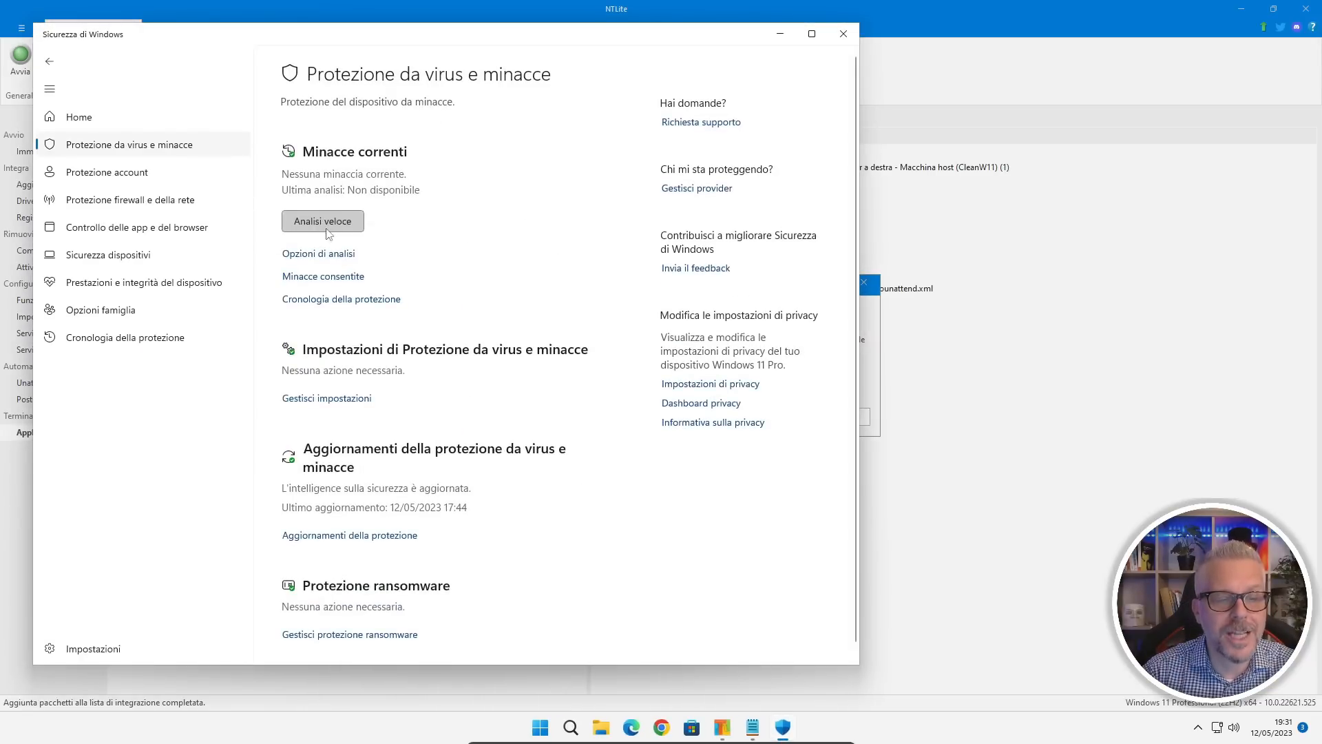
click(330, 400)
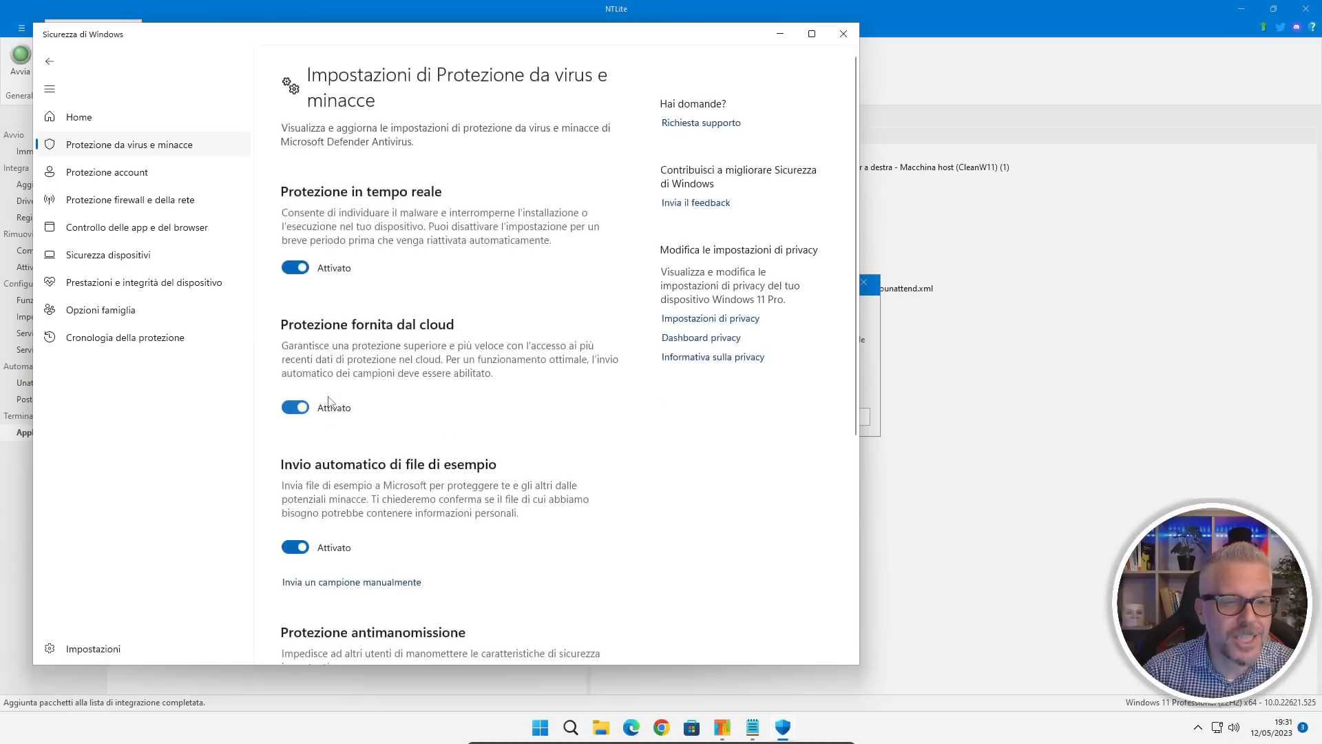
click(297, 267)
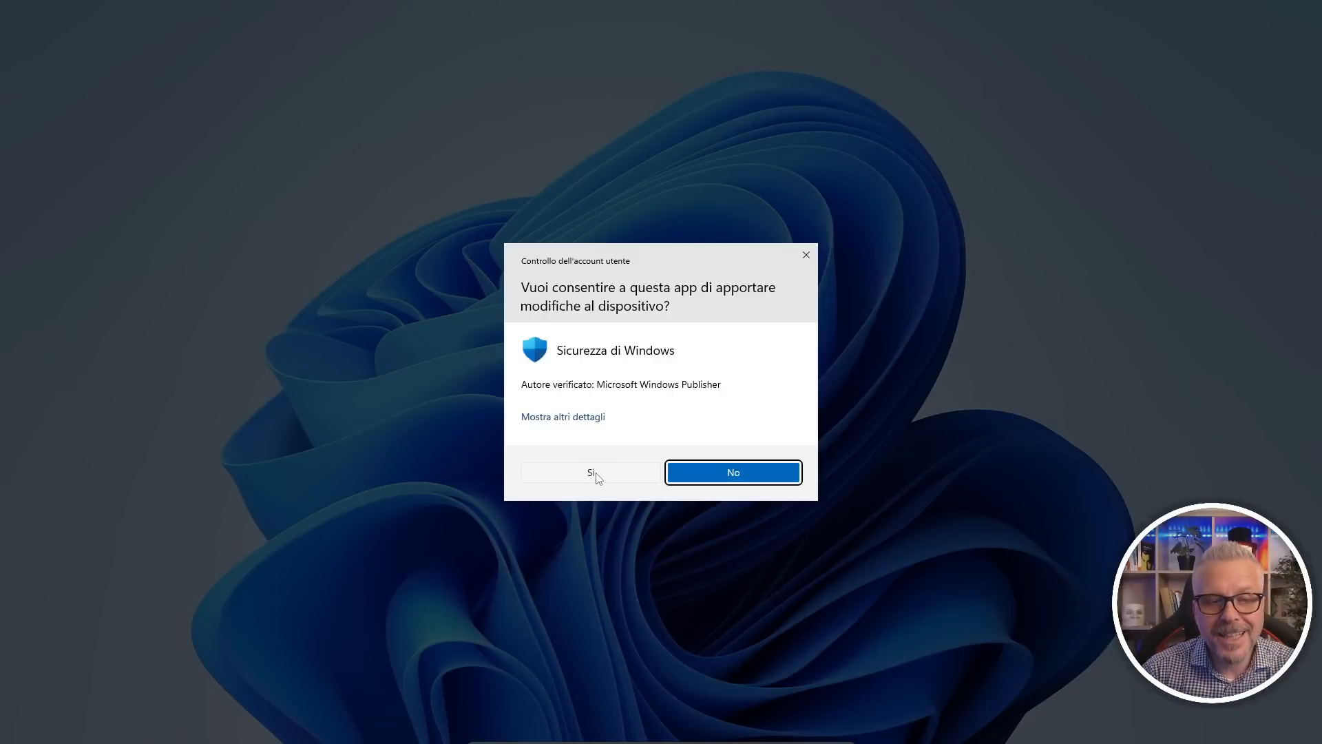
click(597, 474)
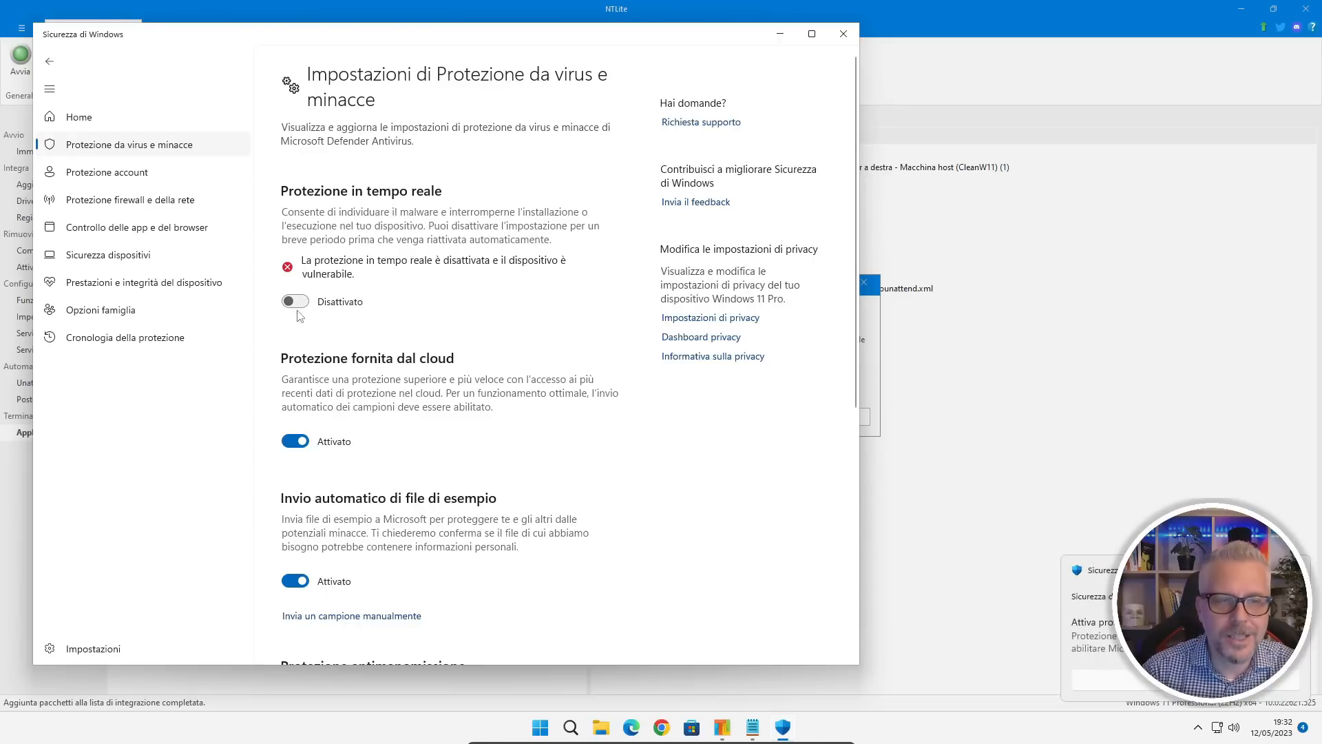
Continue past the Defender prompt, apply all pending changes to the image, acknowledge the download and completion messages, and close NTLite
click(780, 34)
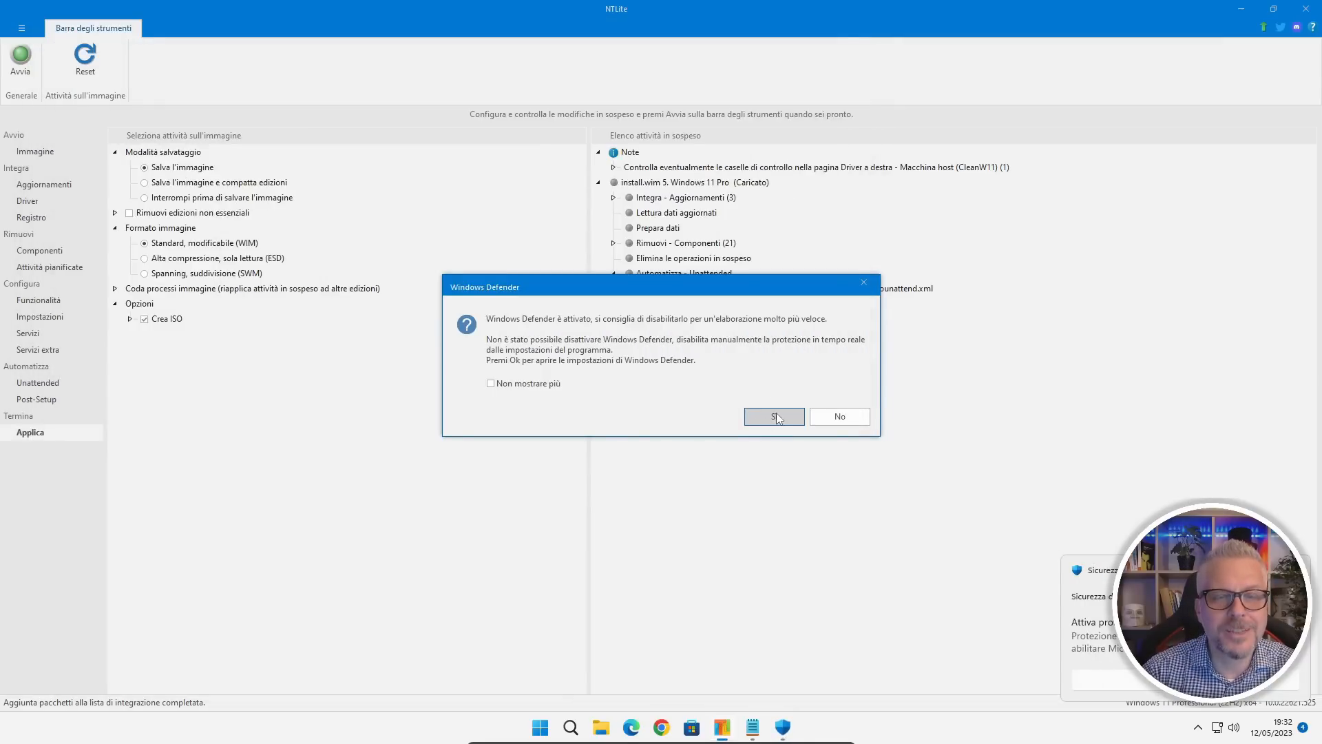
click(775, 414)
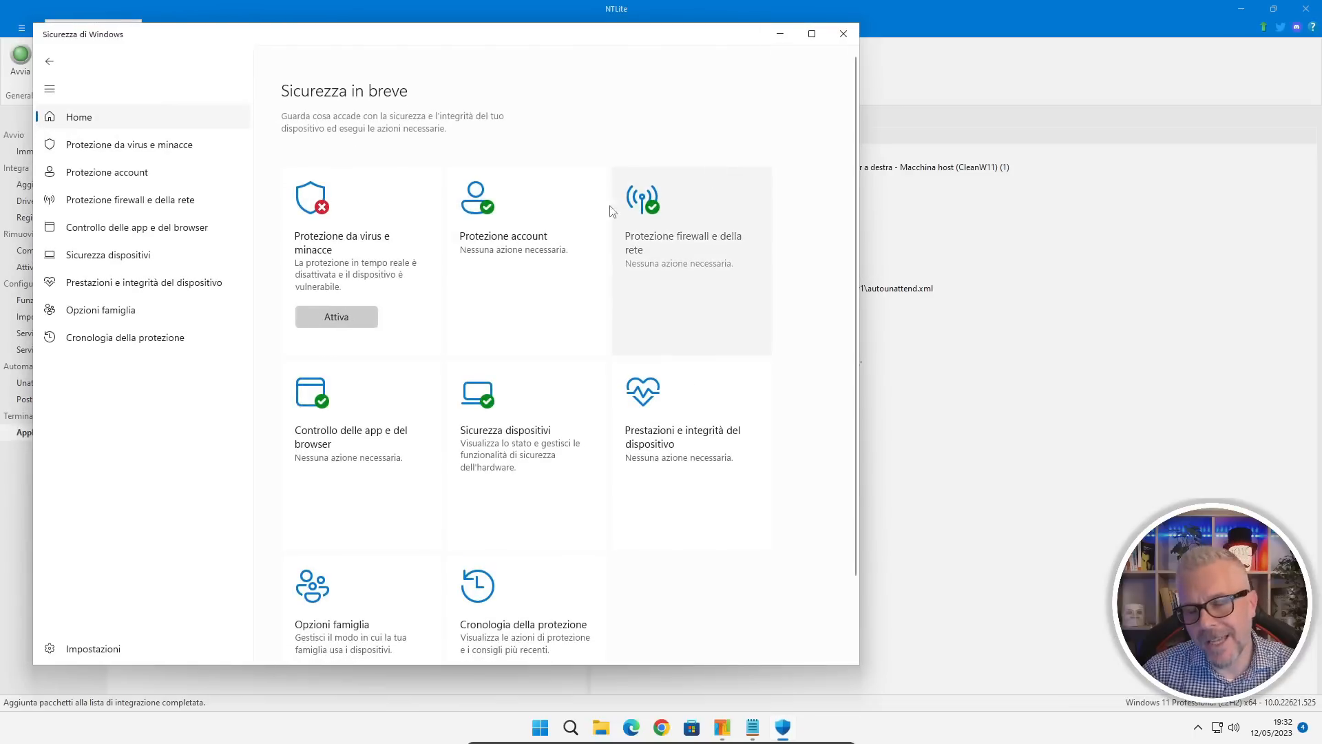
click(781, 35)
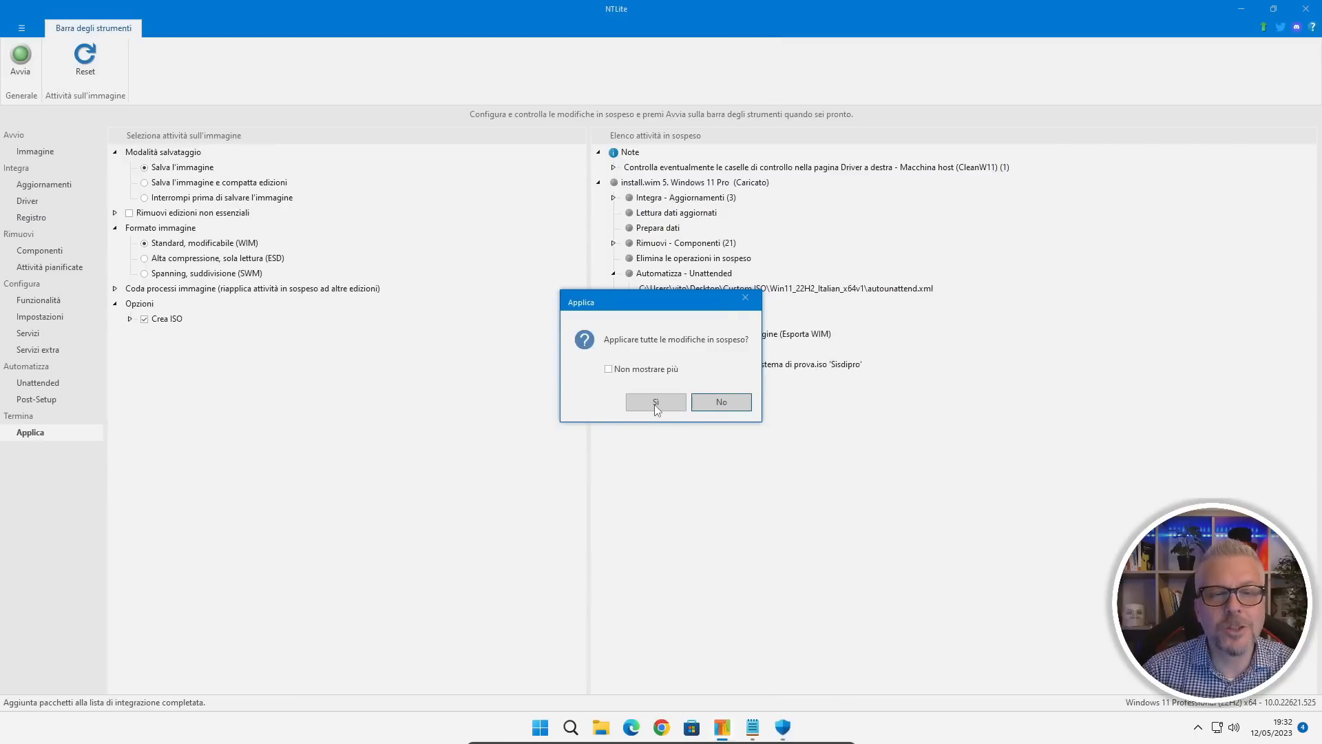
click(656, 402)
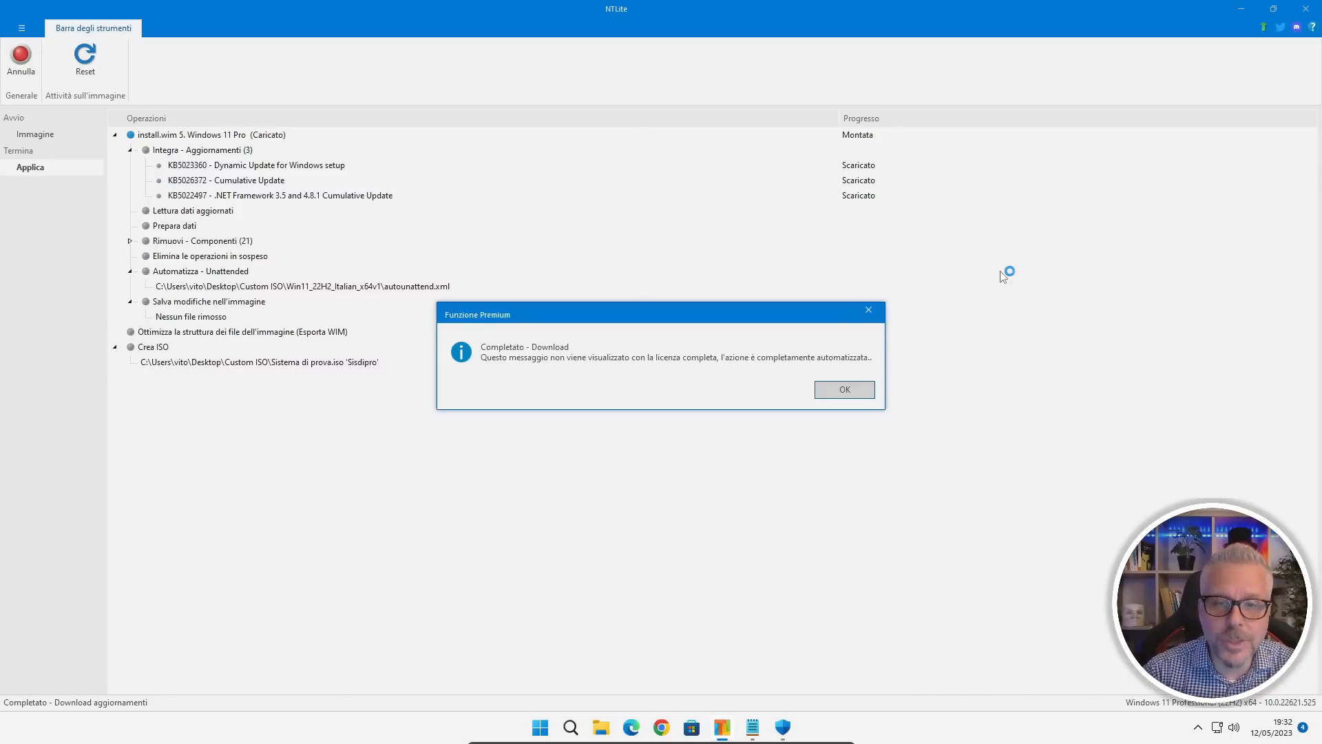
click(846, 390)
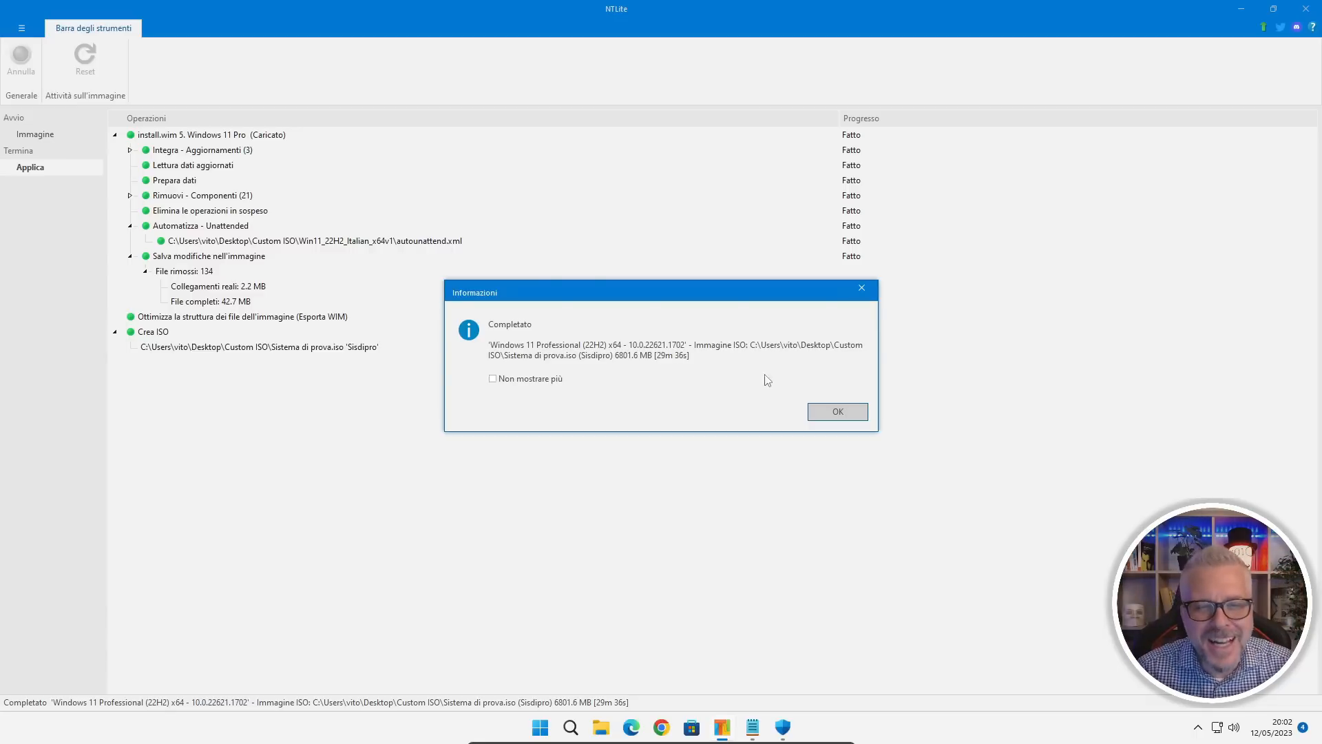
click(838, 413)
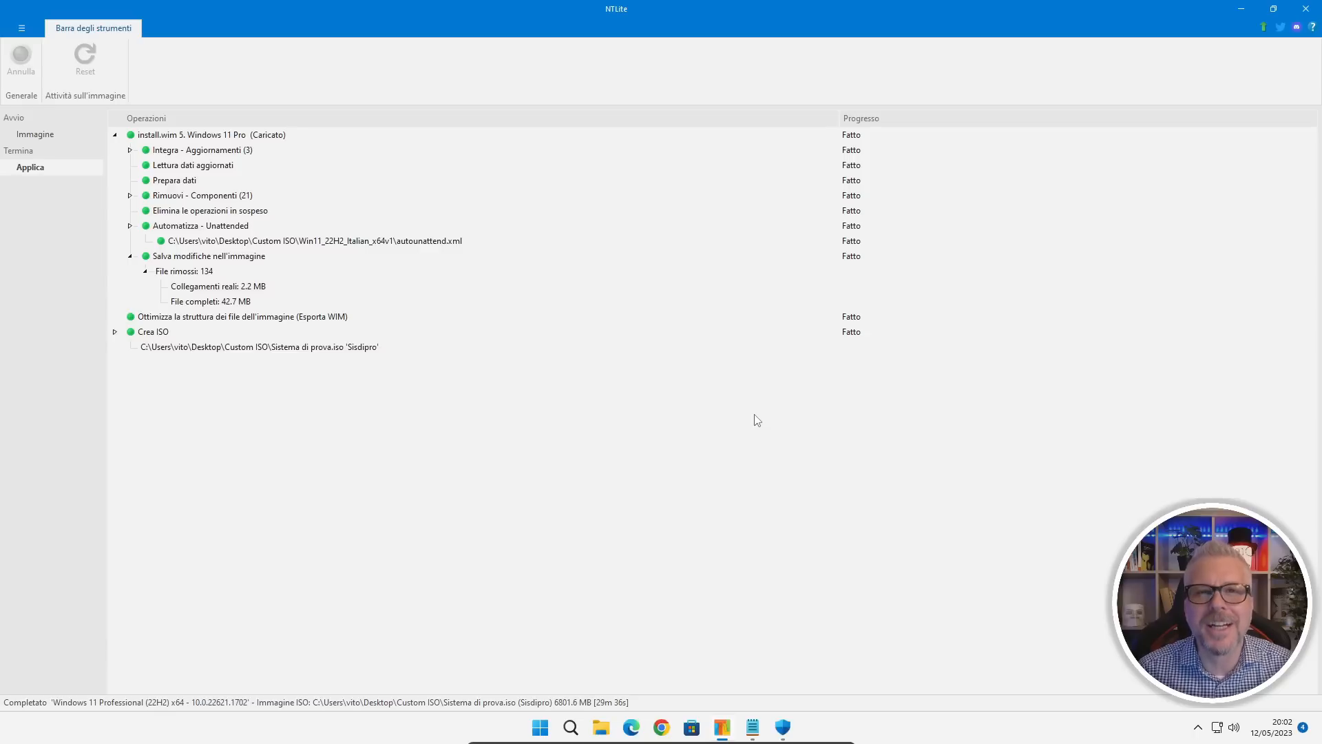
click(1306, 8)
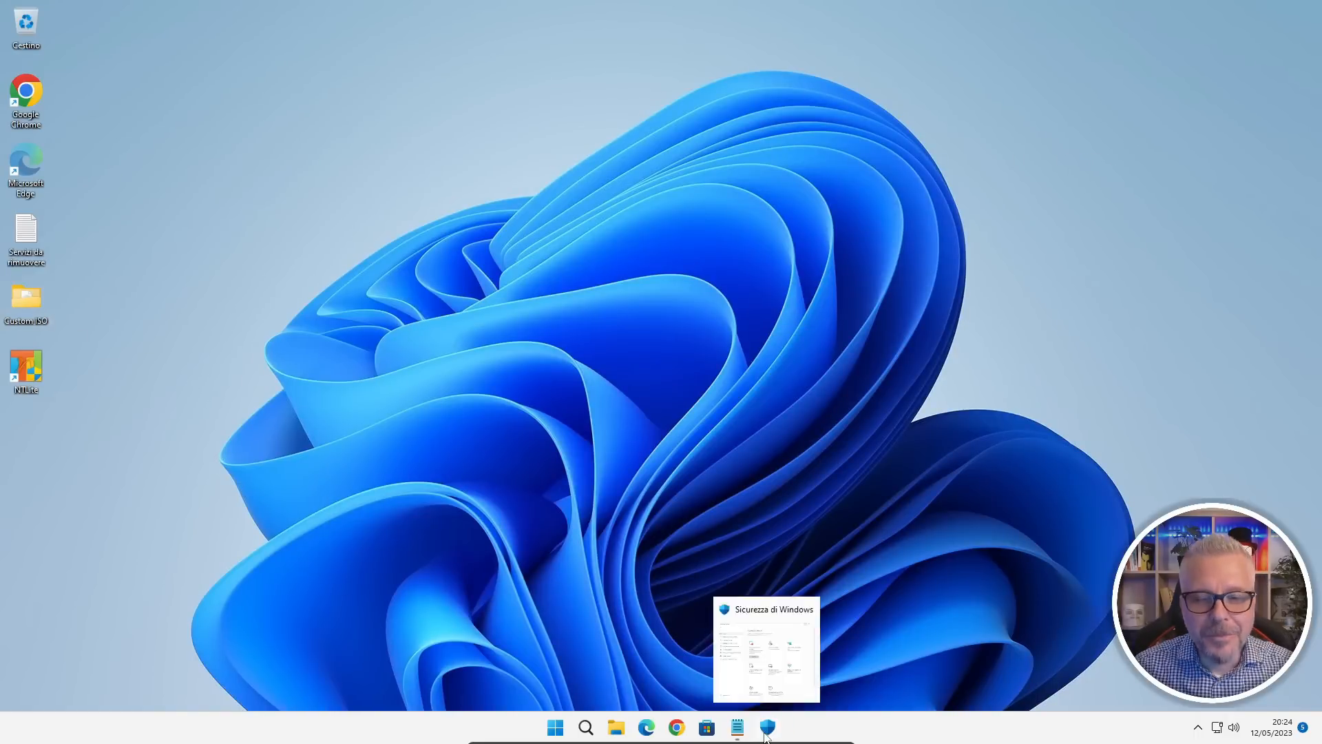
Turn virus and threat real-time protection back on in Windows Security, allowing the app to make changes, and close it
click(768, 727)
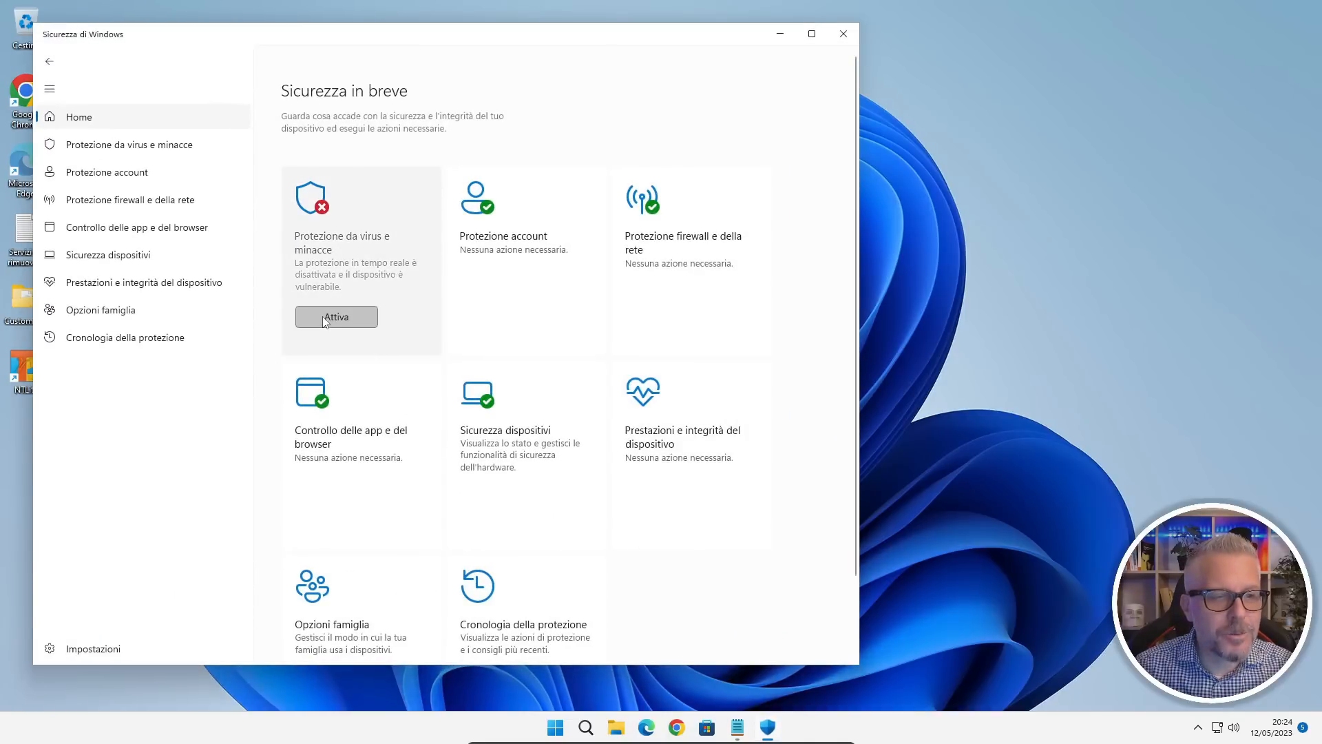
click(326, 319)
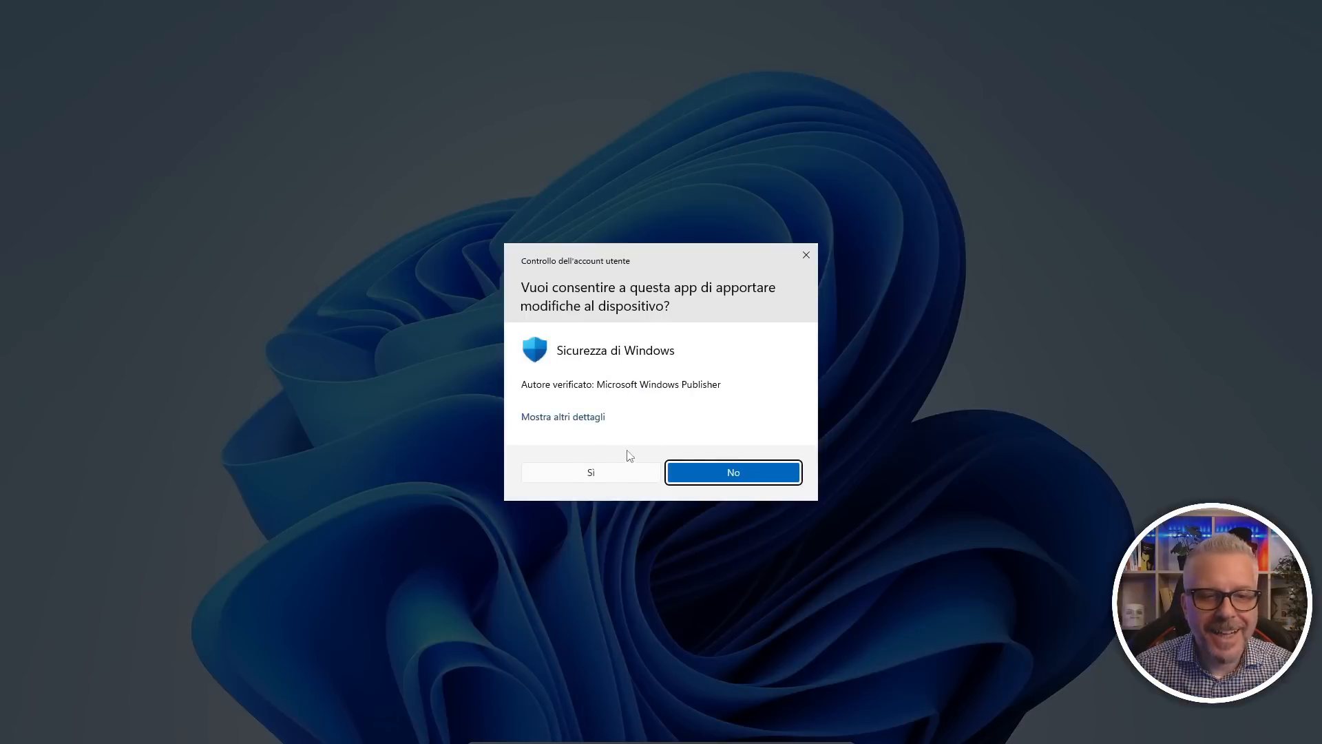
click(608, 475)
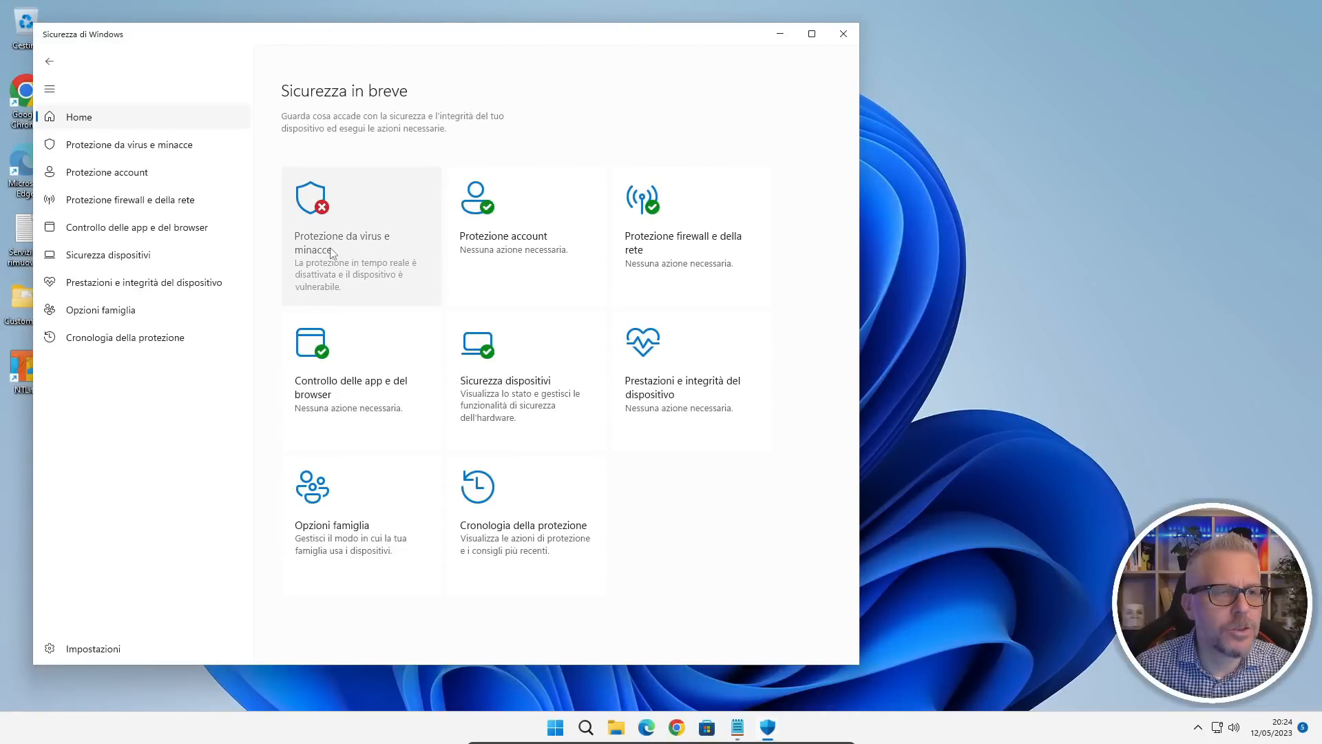
key(alt+F4)
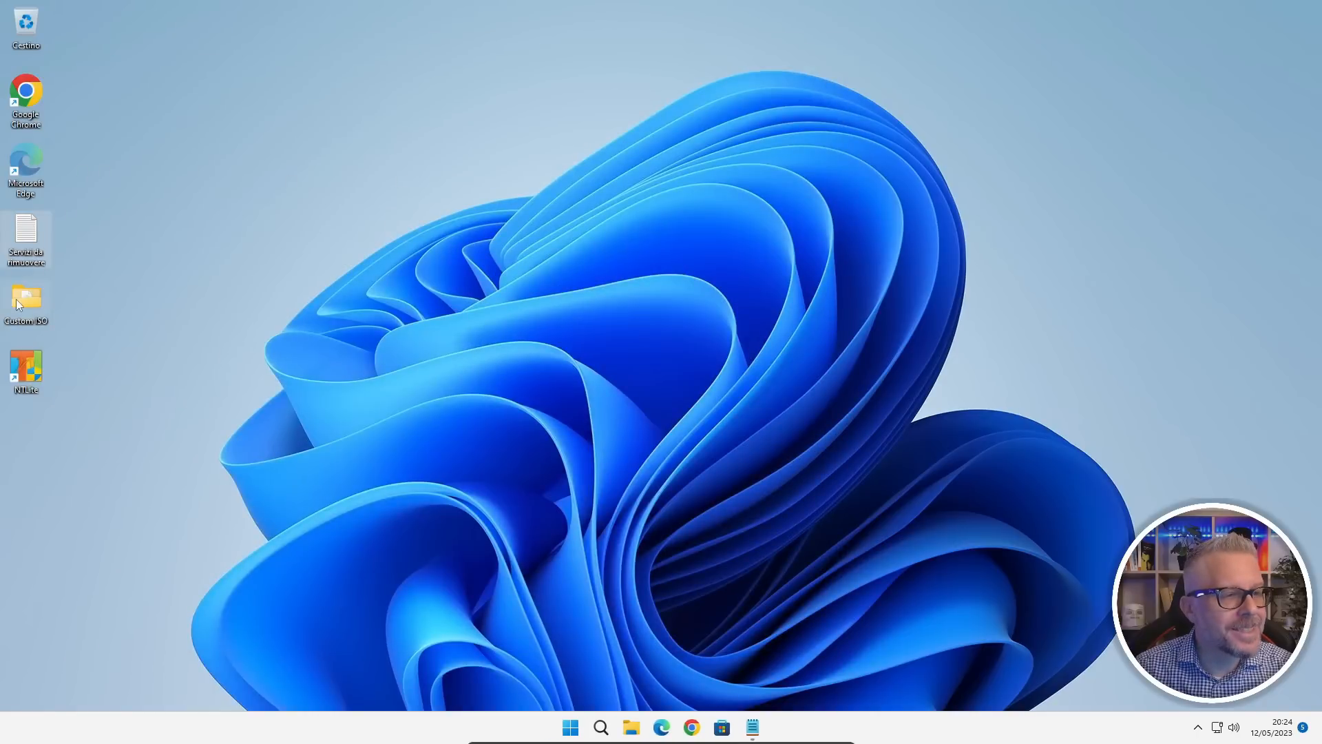
In the desktop's Custom ISO folder, extract the rufus-4.0_x86 archive to the suggested rufus-4.0_x86 subfolder
double_click(17, 300)
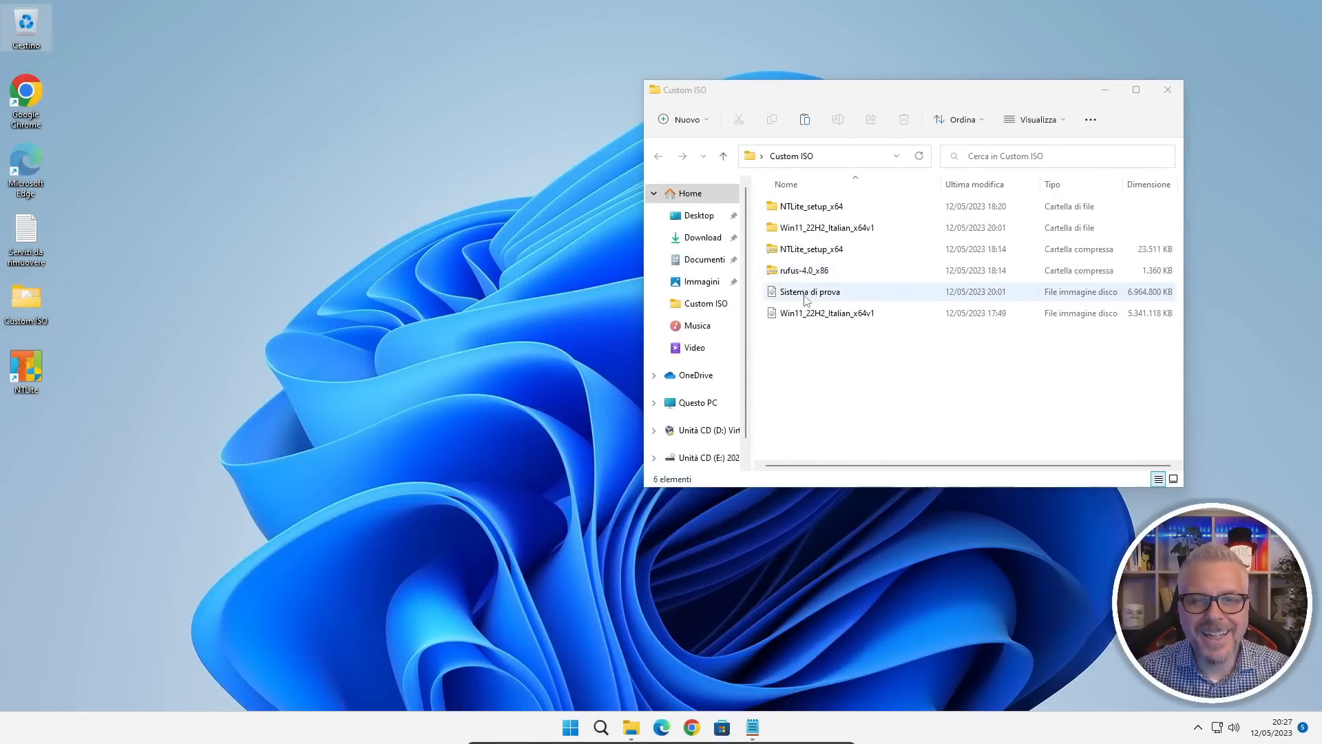
click(805, 295)
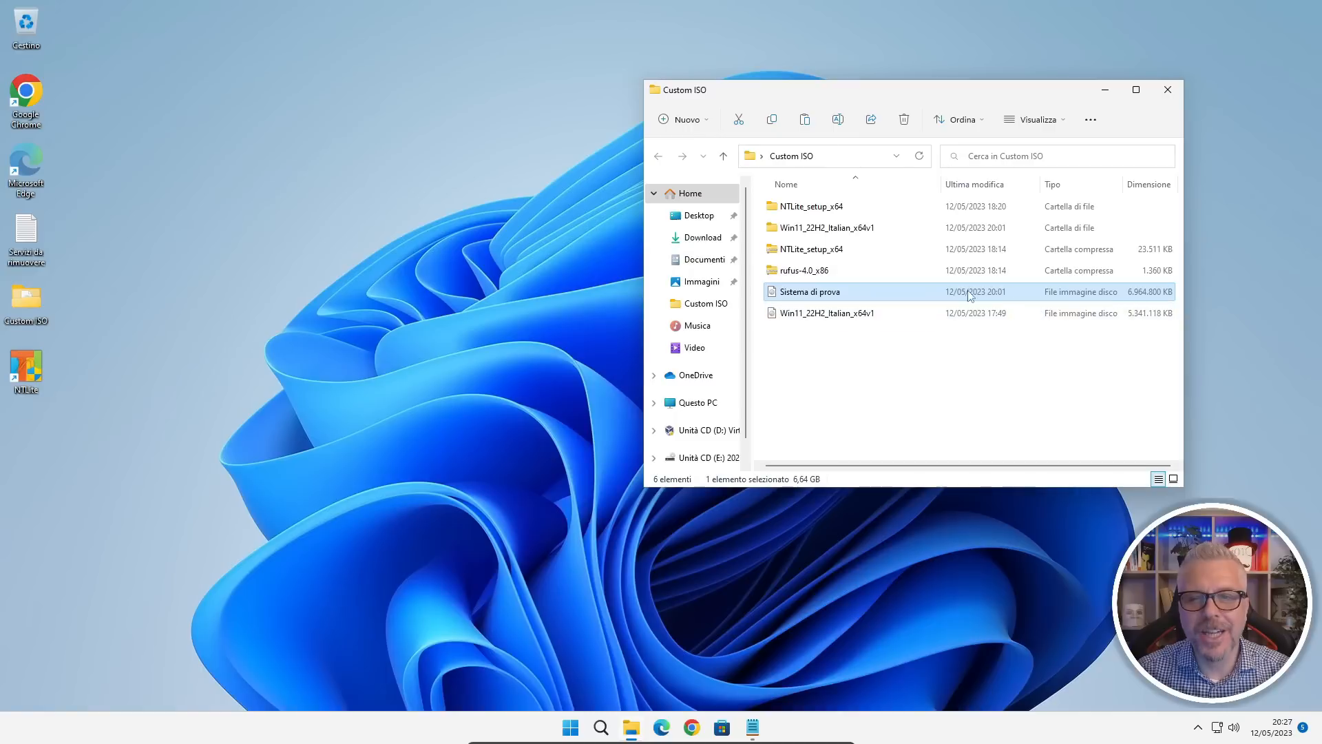
click(785, 272)
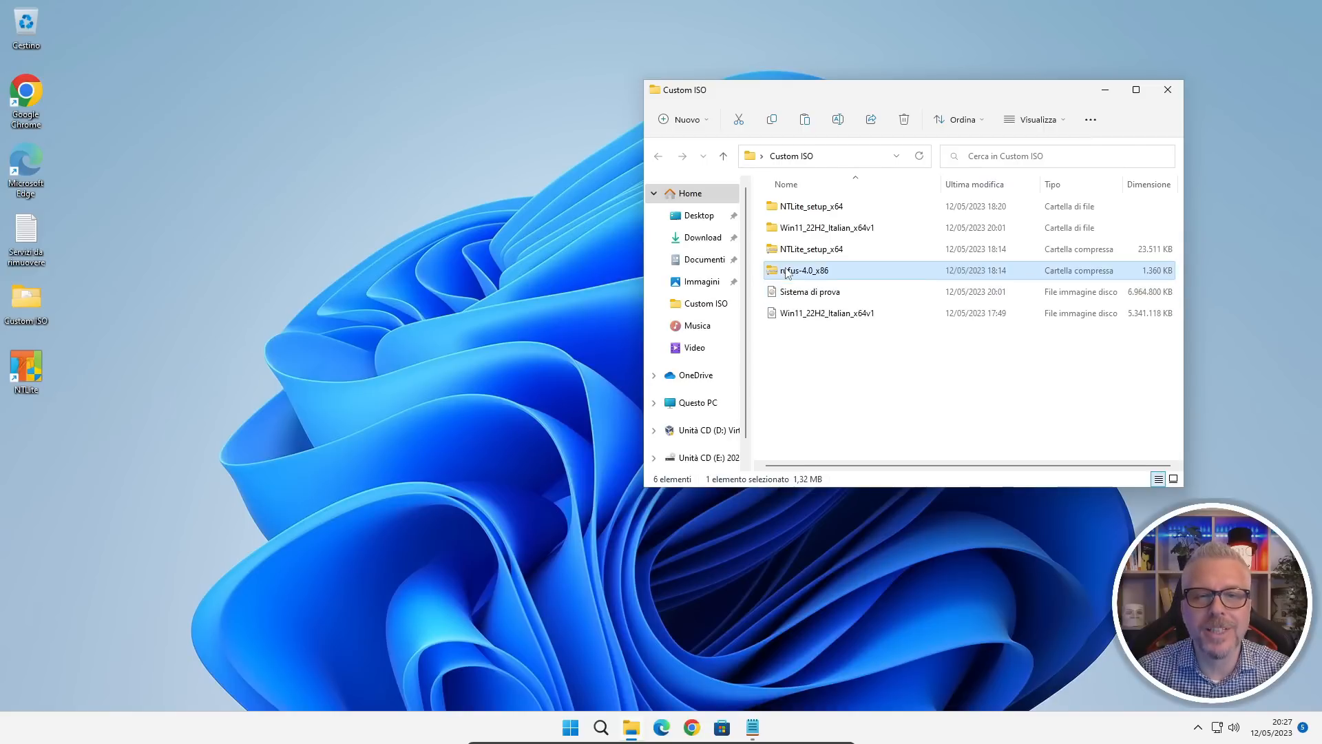
right_click(787, 273)
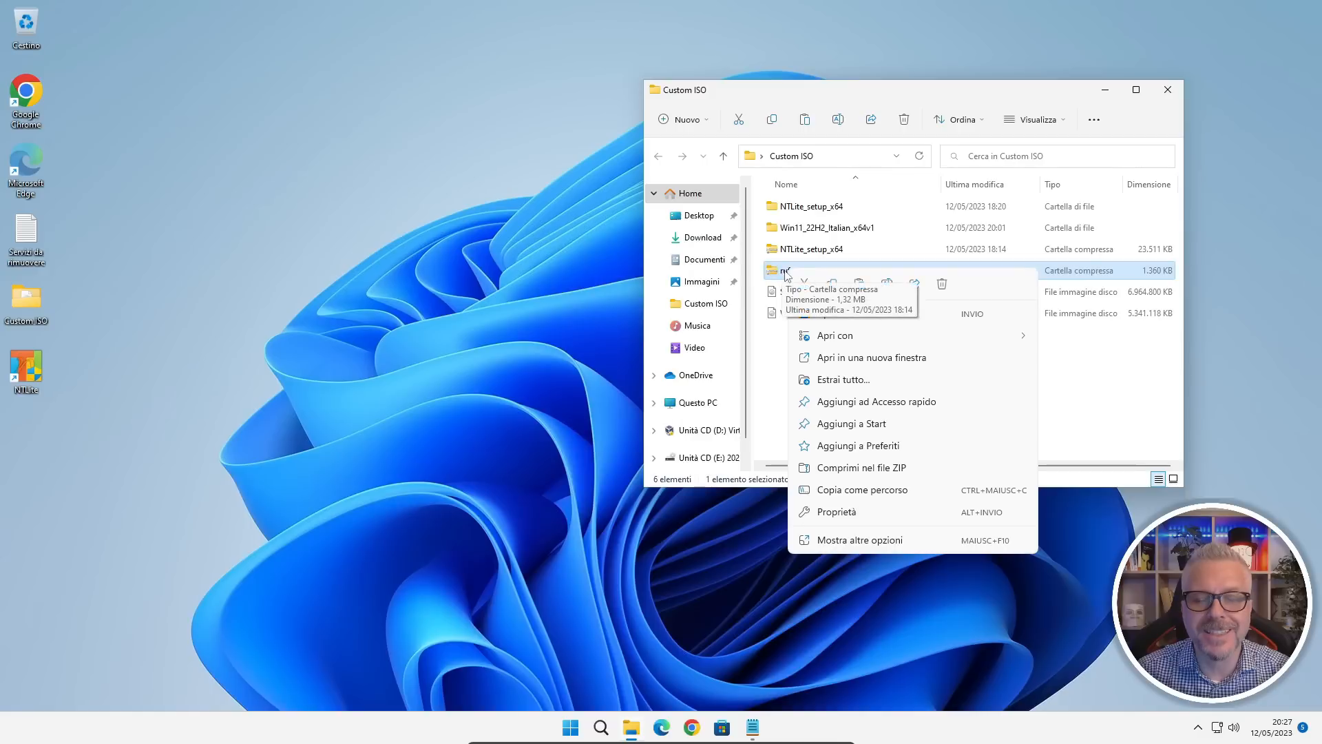
click(852, 383)
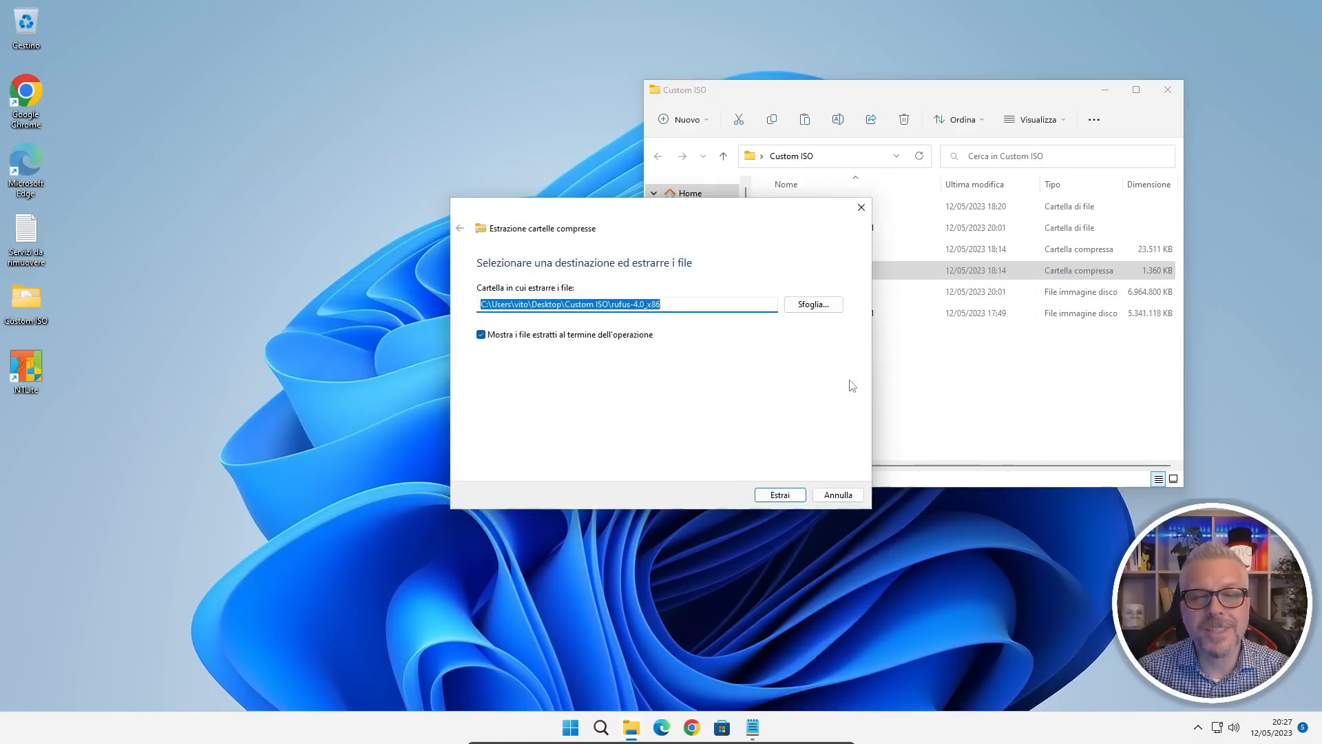
click(780, 495)
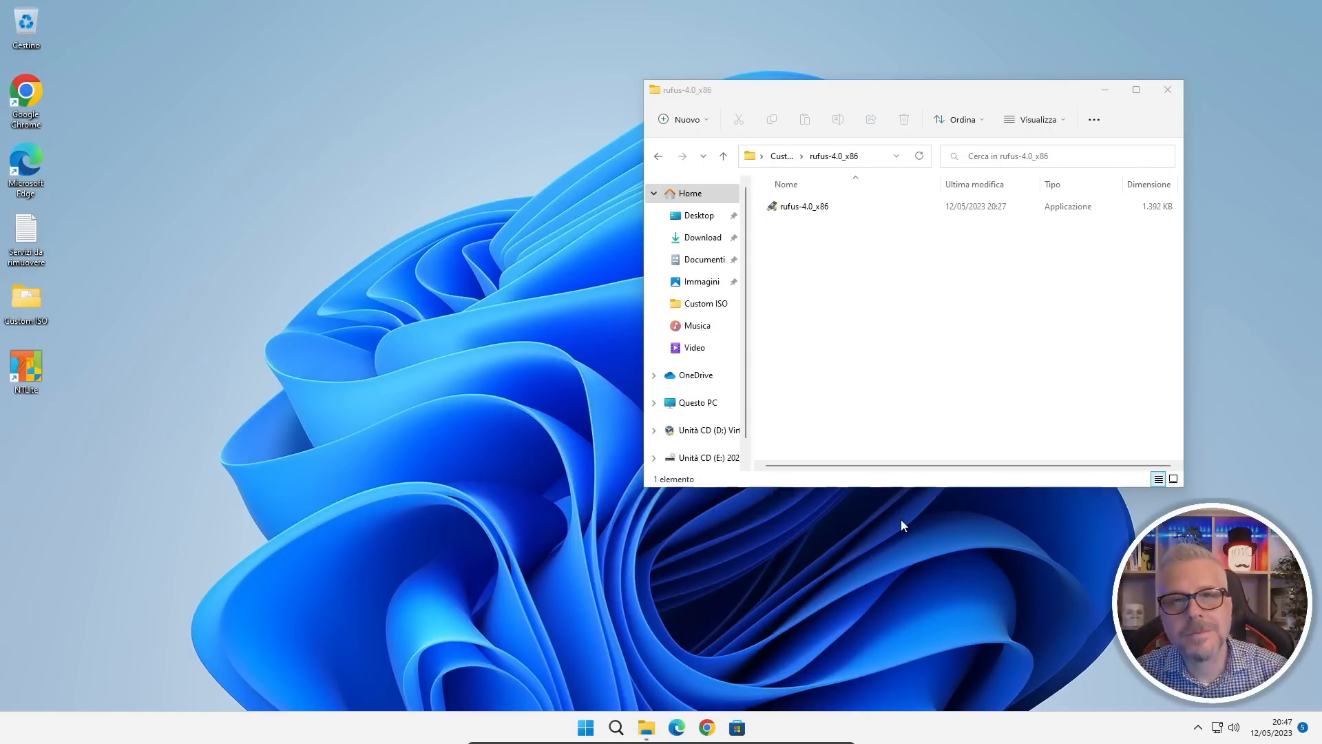
Launch Rufus from the extracted folder, allowing it to make changes, and load Sistema di prova.iso from the Custom ISO folder as the boot image
double_click(804, 207)
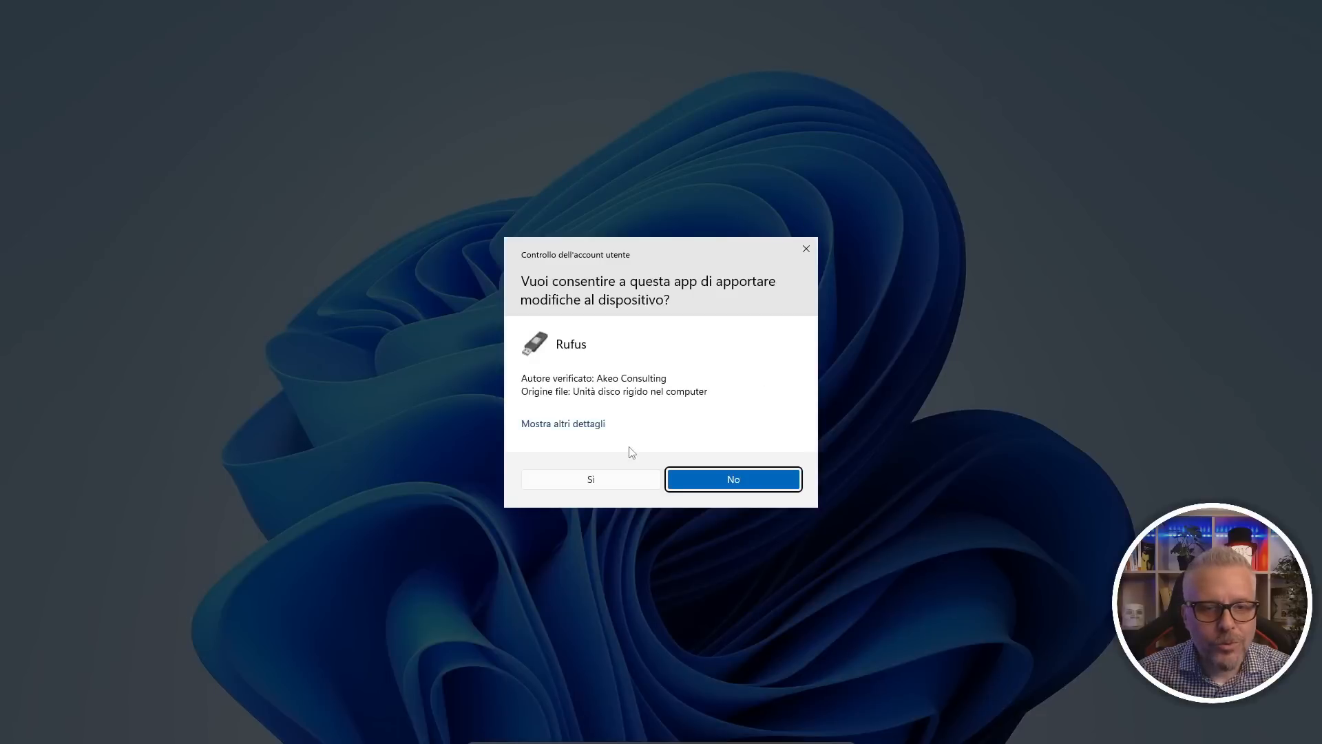
click(589, 481)
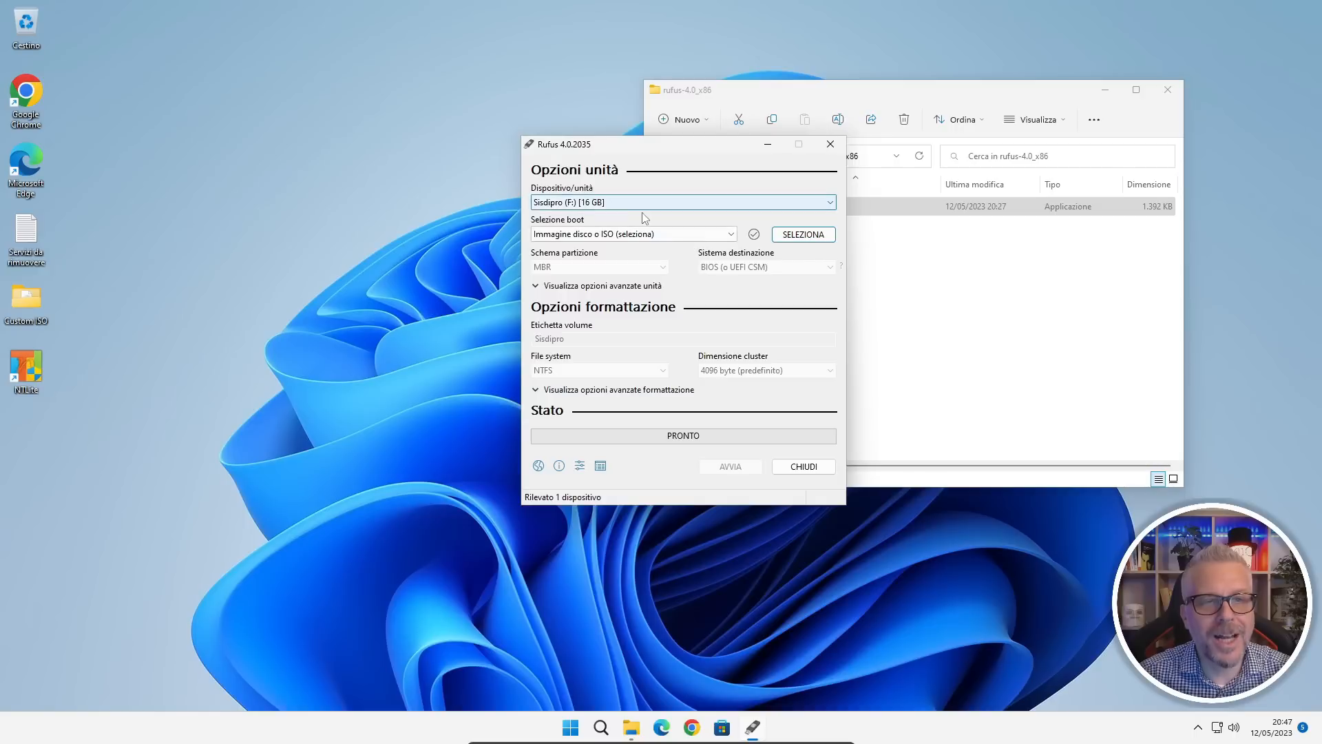
click(802, 236)
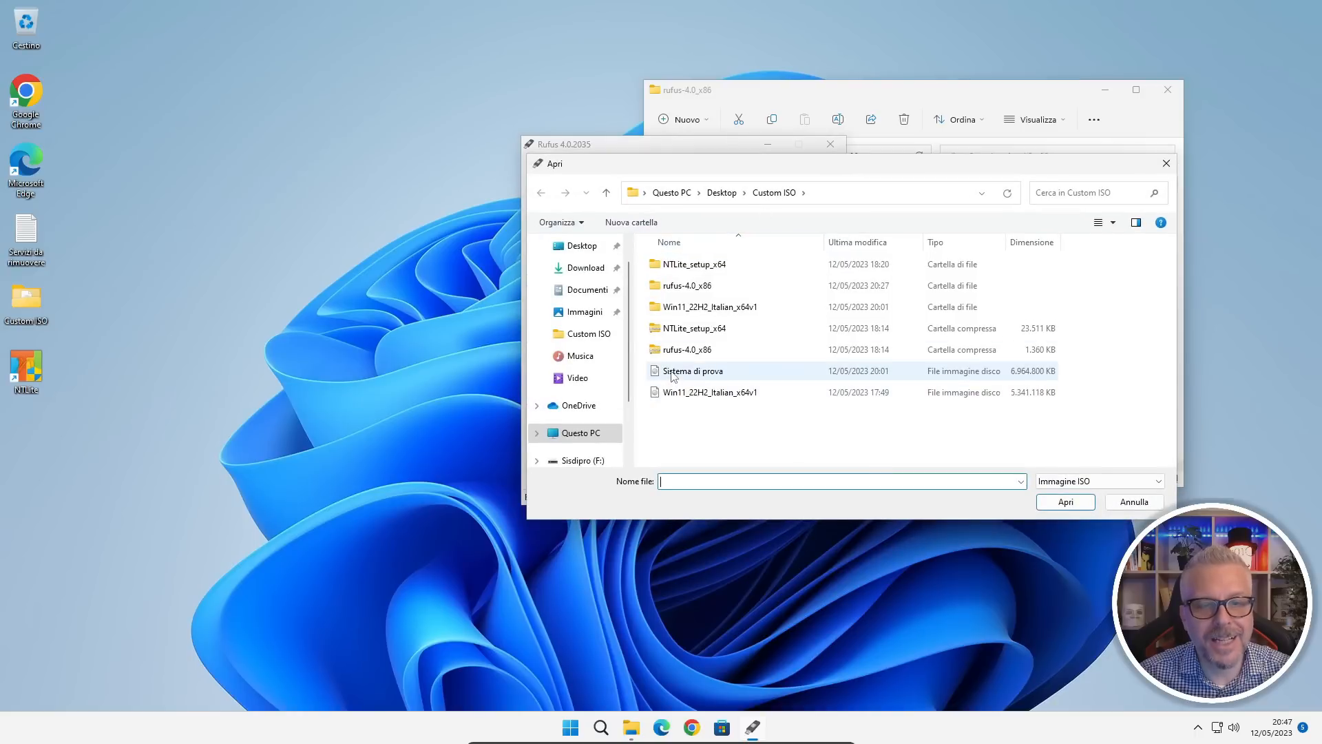
click(673, 374)
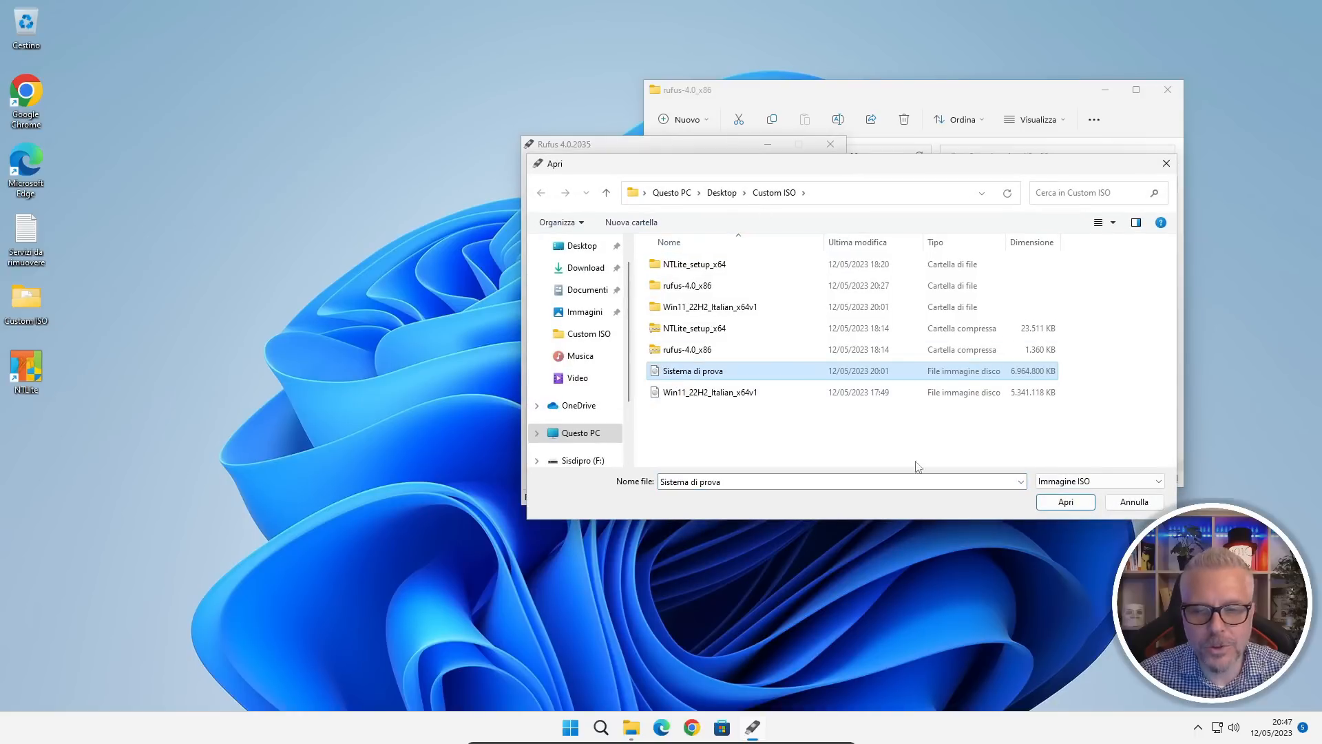
click(1070, 506)
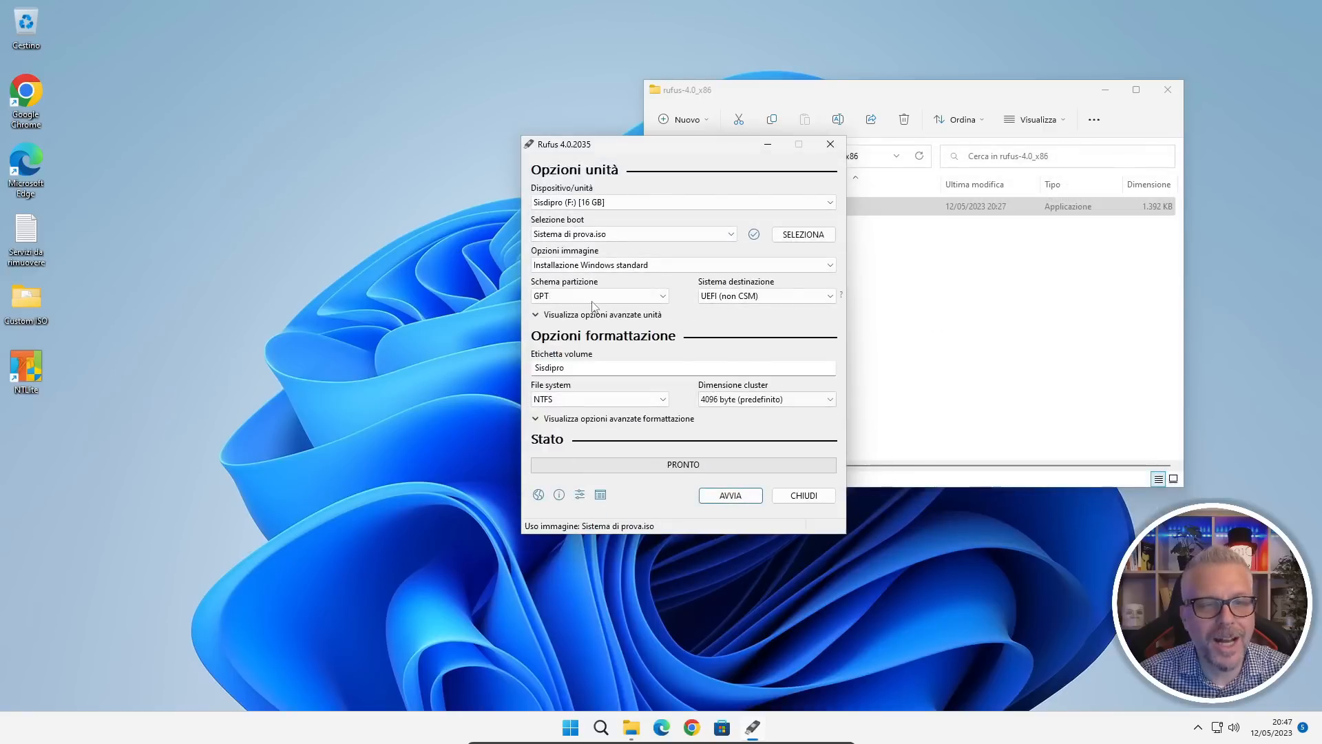
Write the image to the Sisdipro USB drive with an MBR scheme, removing the hardware and Microsoft account requirements, and close Rufus and the folder
click(662, 296)
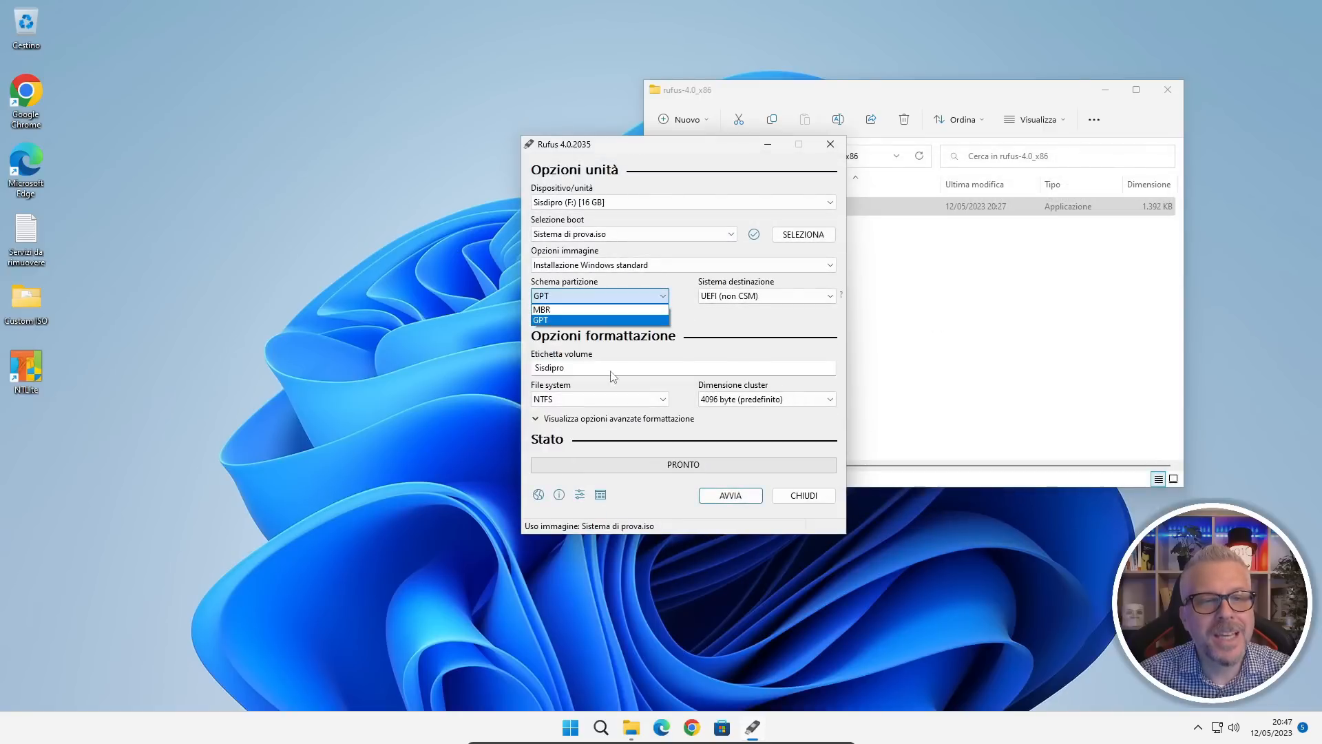
click(556, 311)
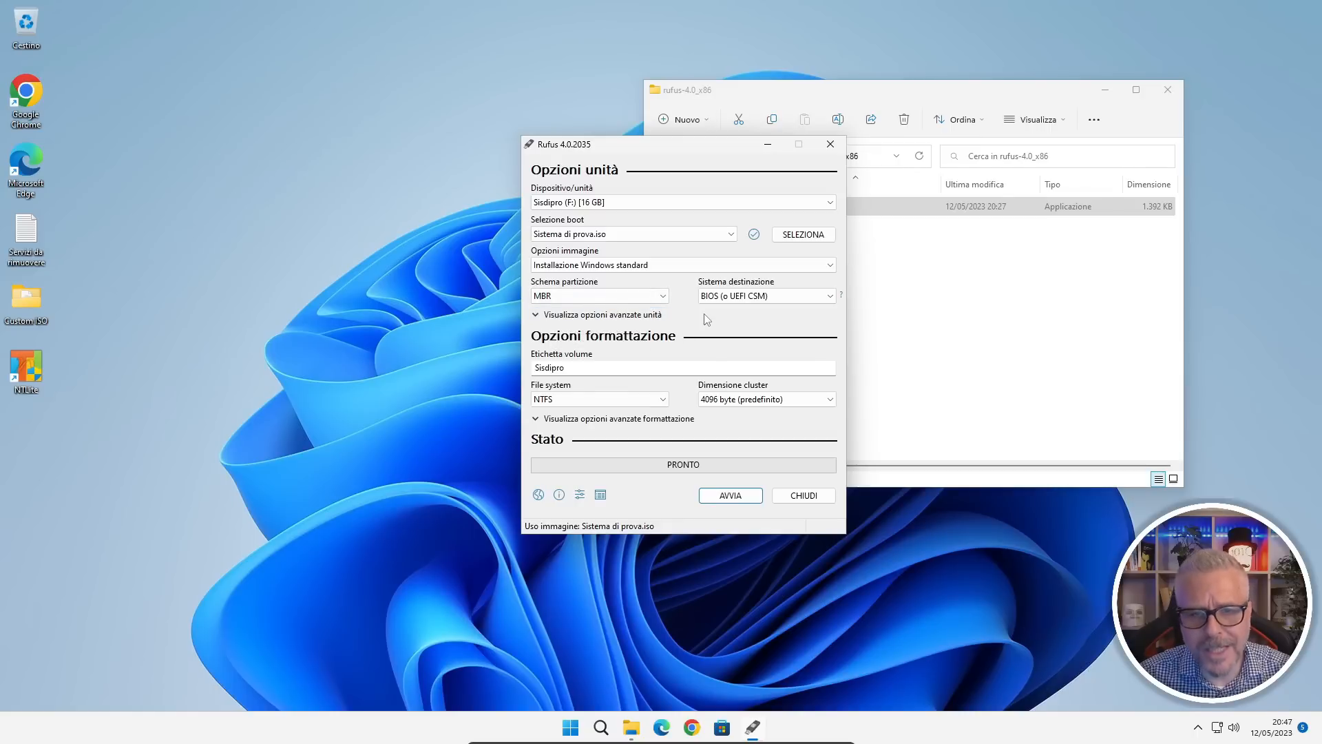
click(730, 497)
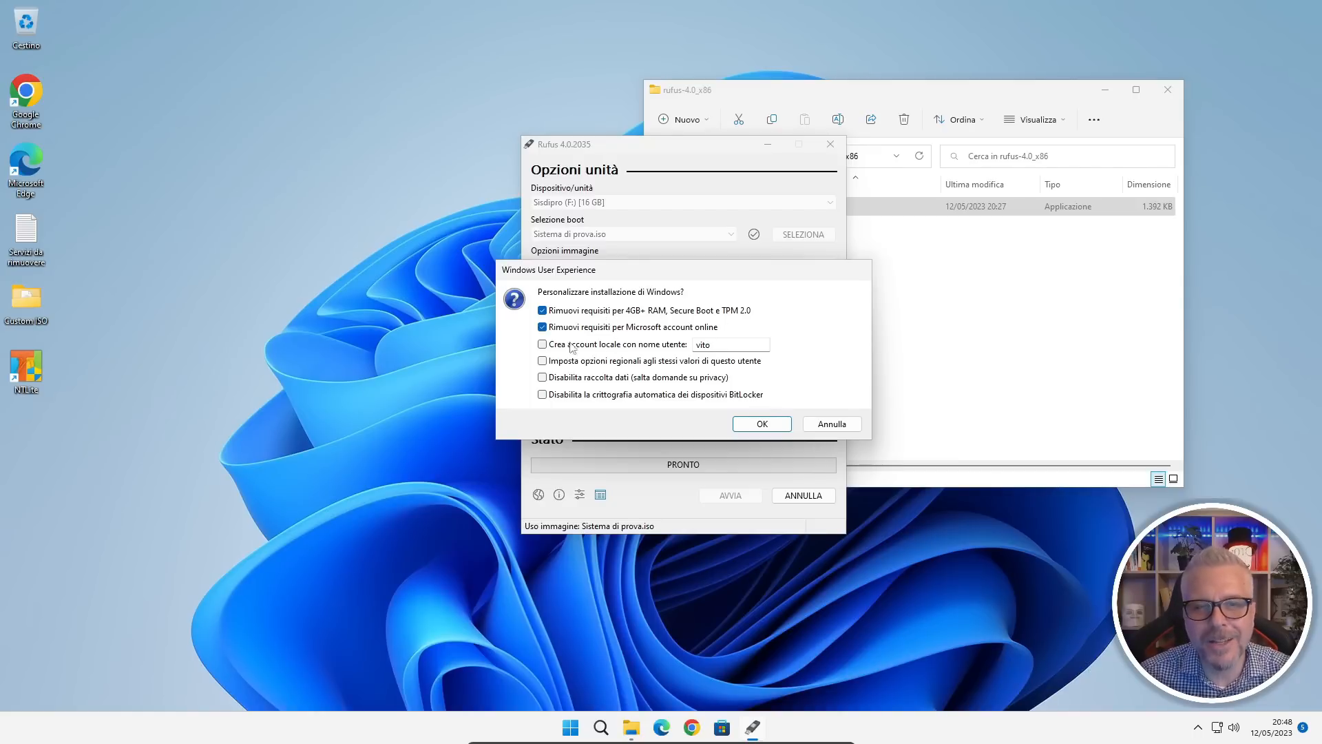
click(763, 425)
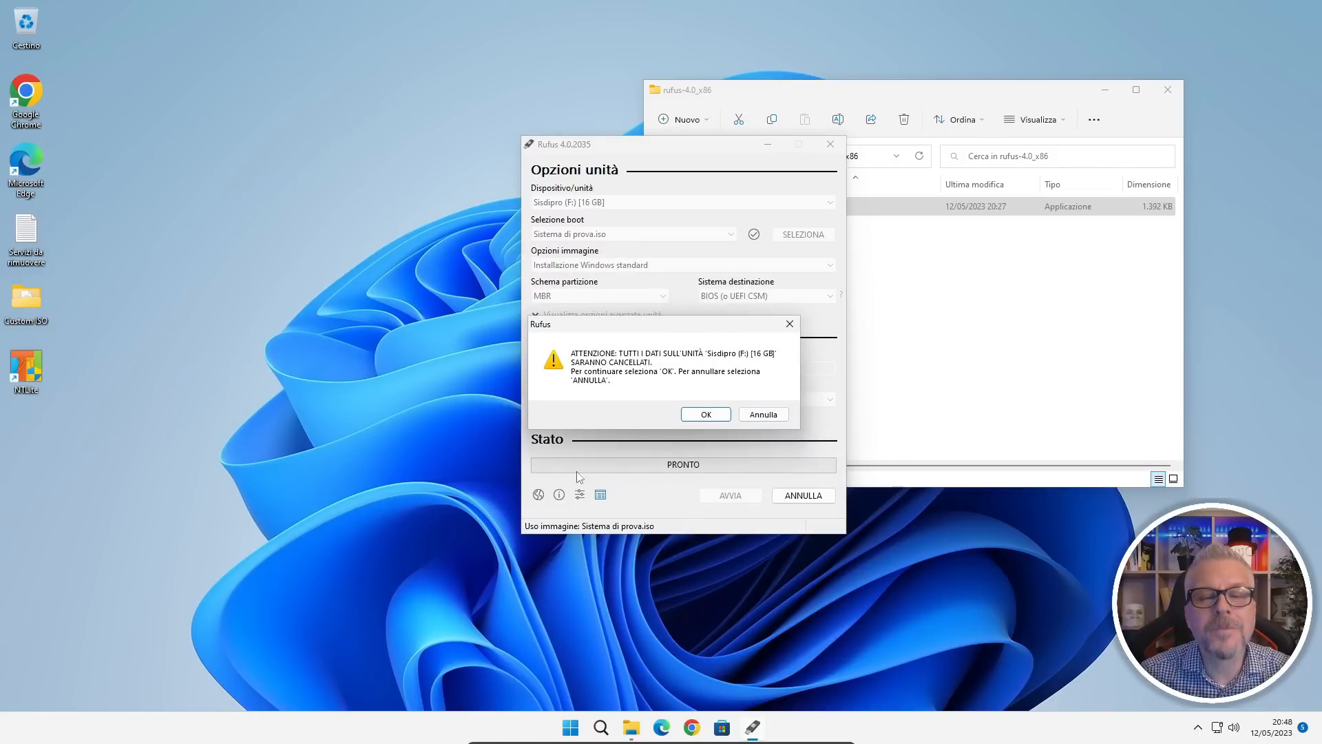
click(707, 416)
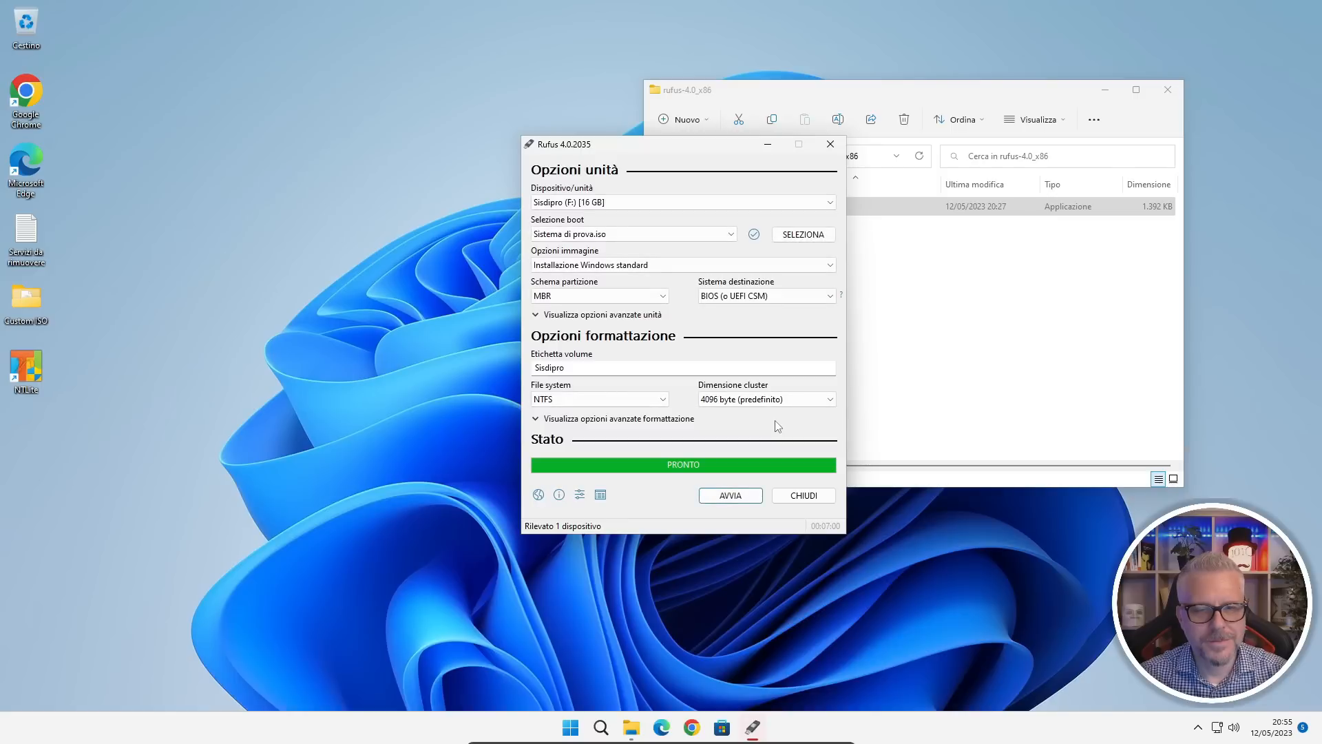
click(803, 496)
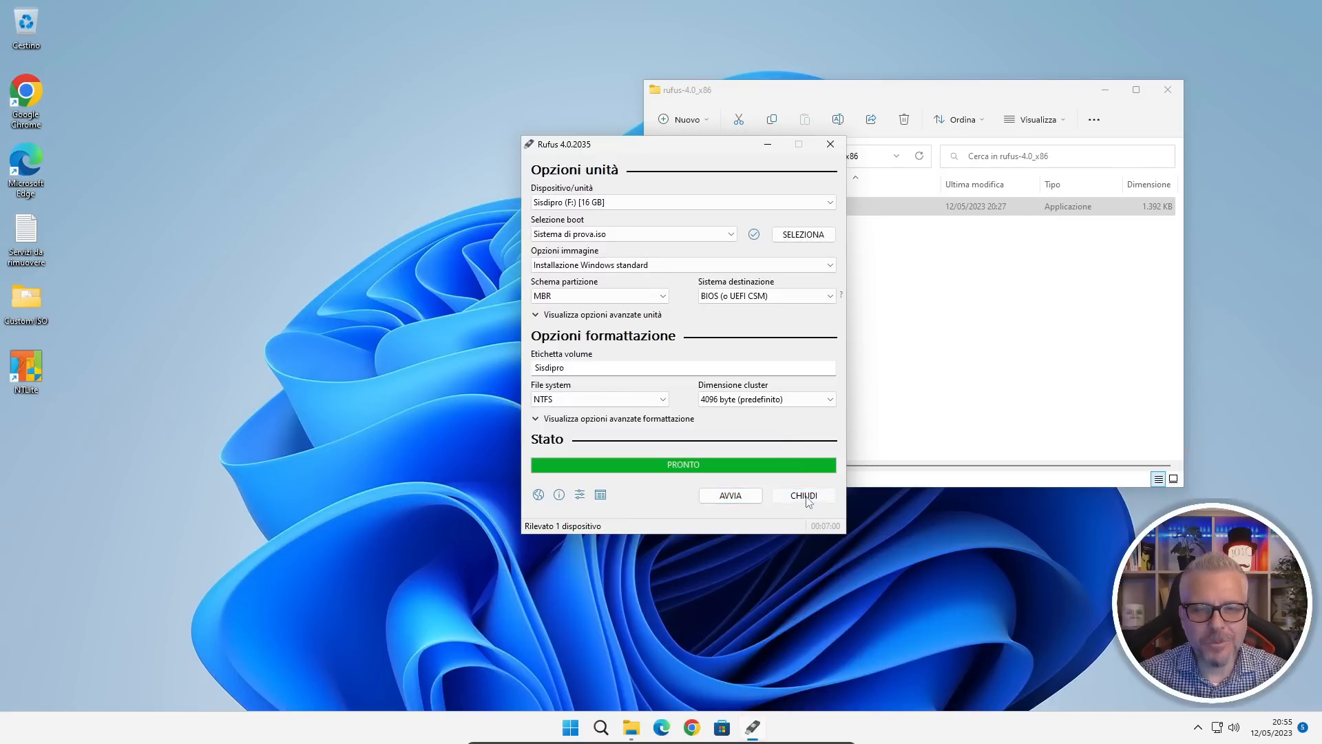
click(1167, 89)
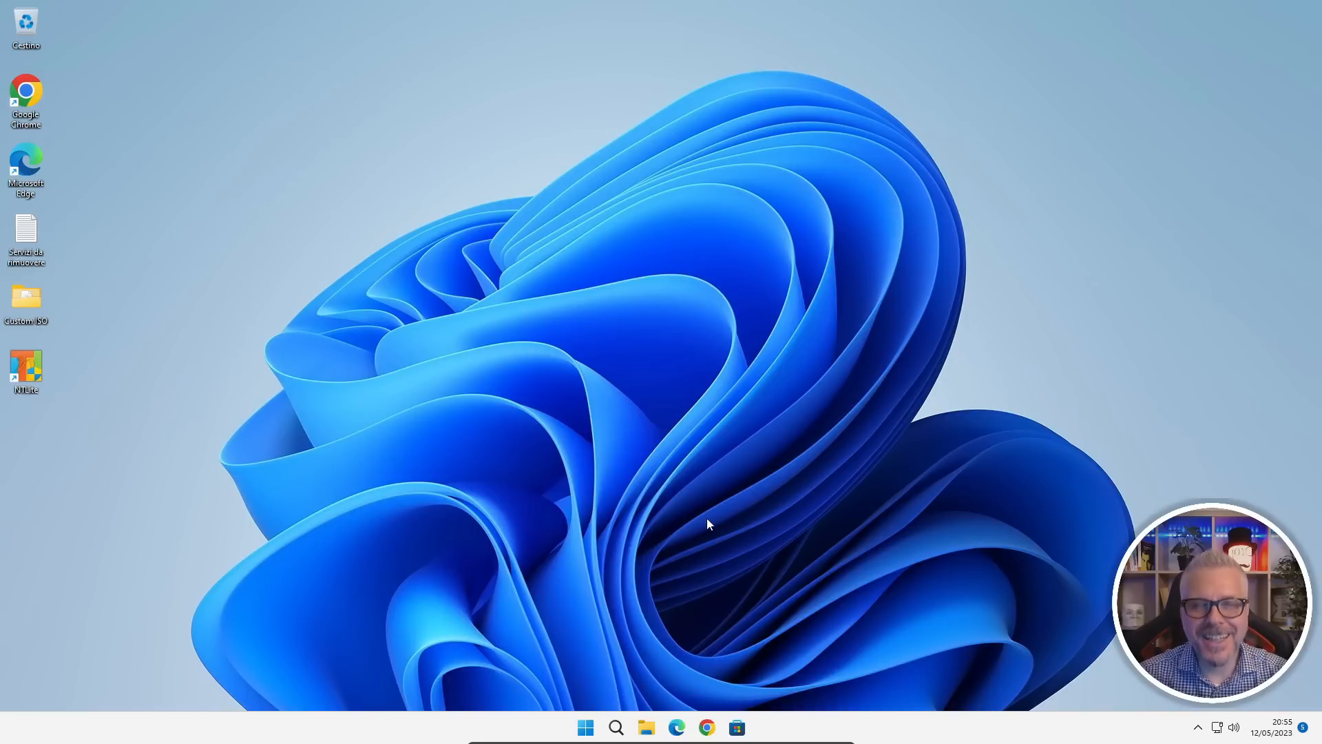
Restart Windows into the advanced startup options and boot from the UEFI Lexar USB Flash Drive
click(586, 727)
click(593, 723)
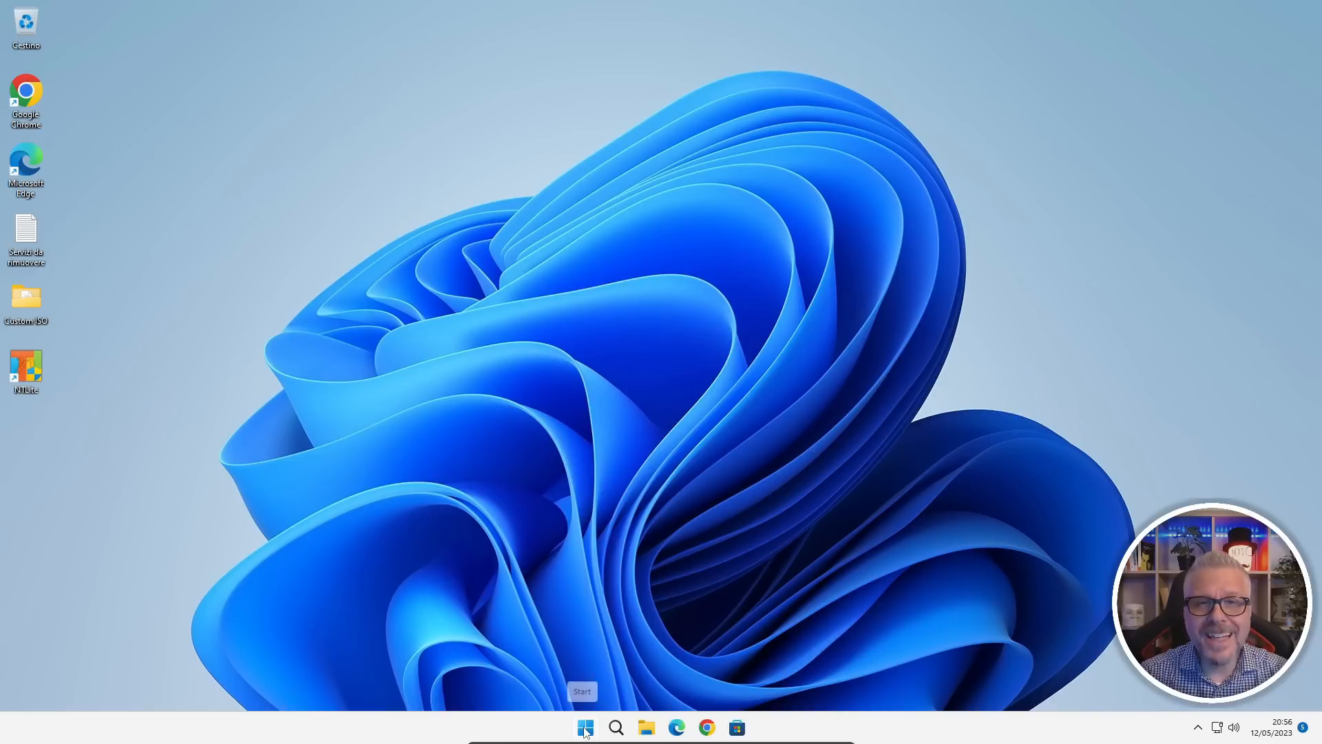
click(586, 729)
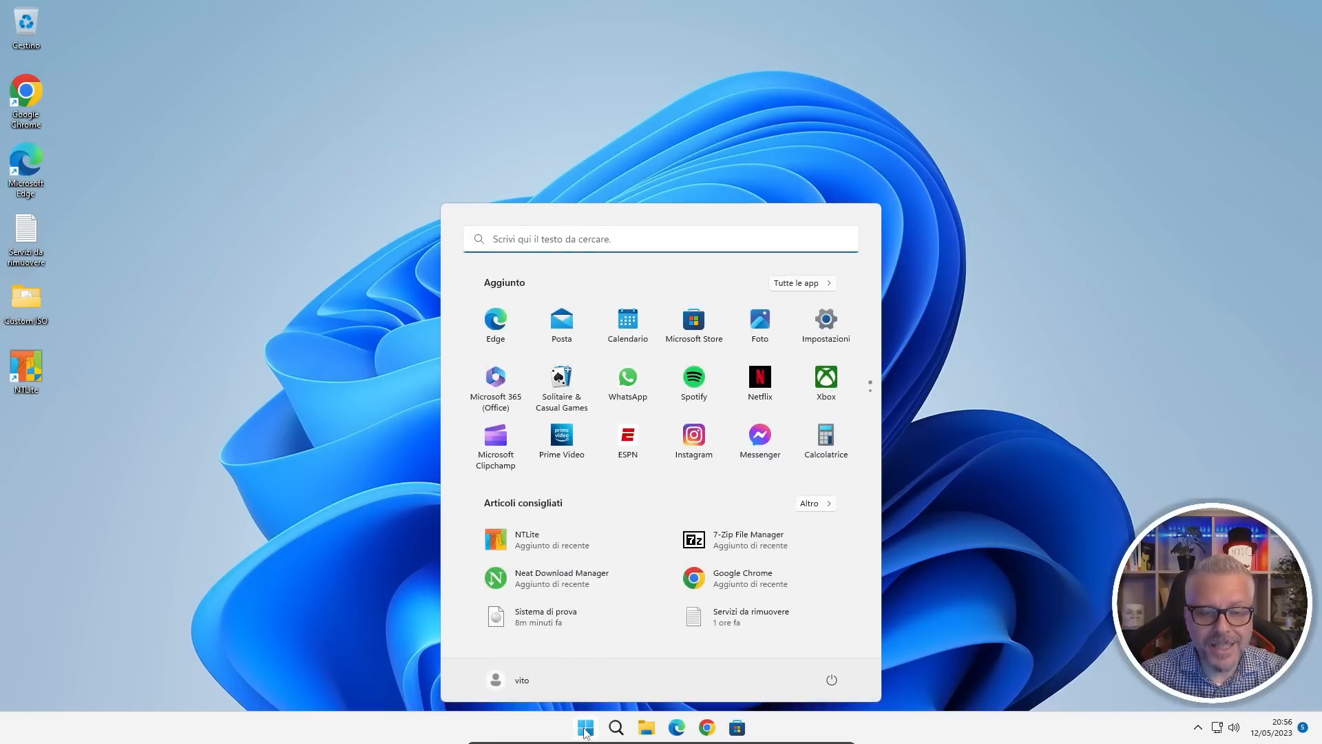
click(831, 682)
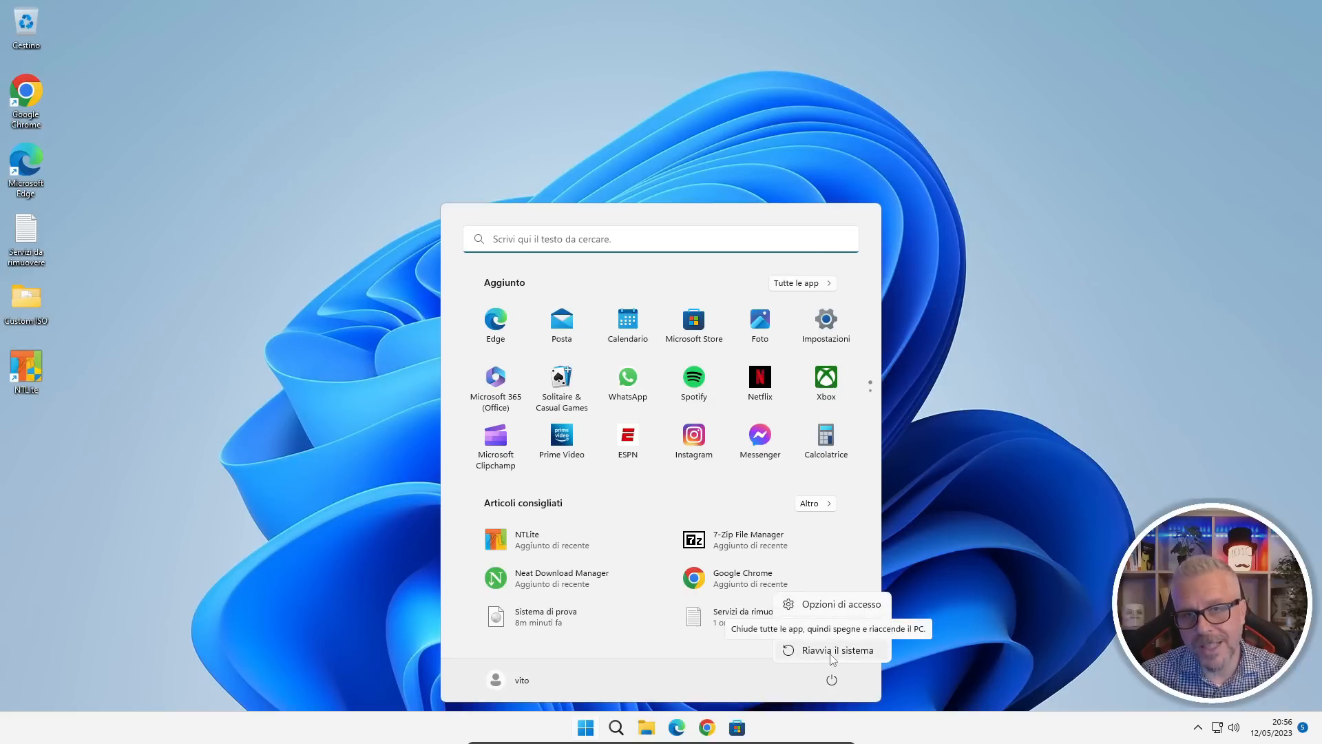
shift+click(831, 650)
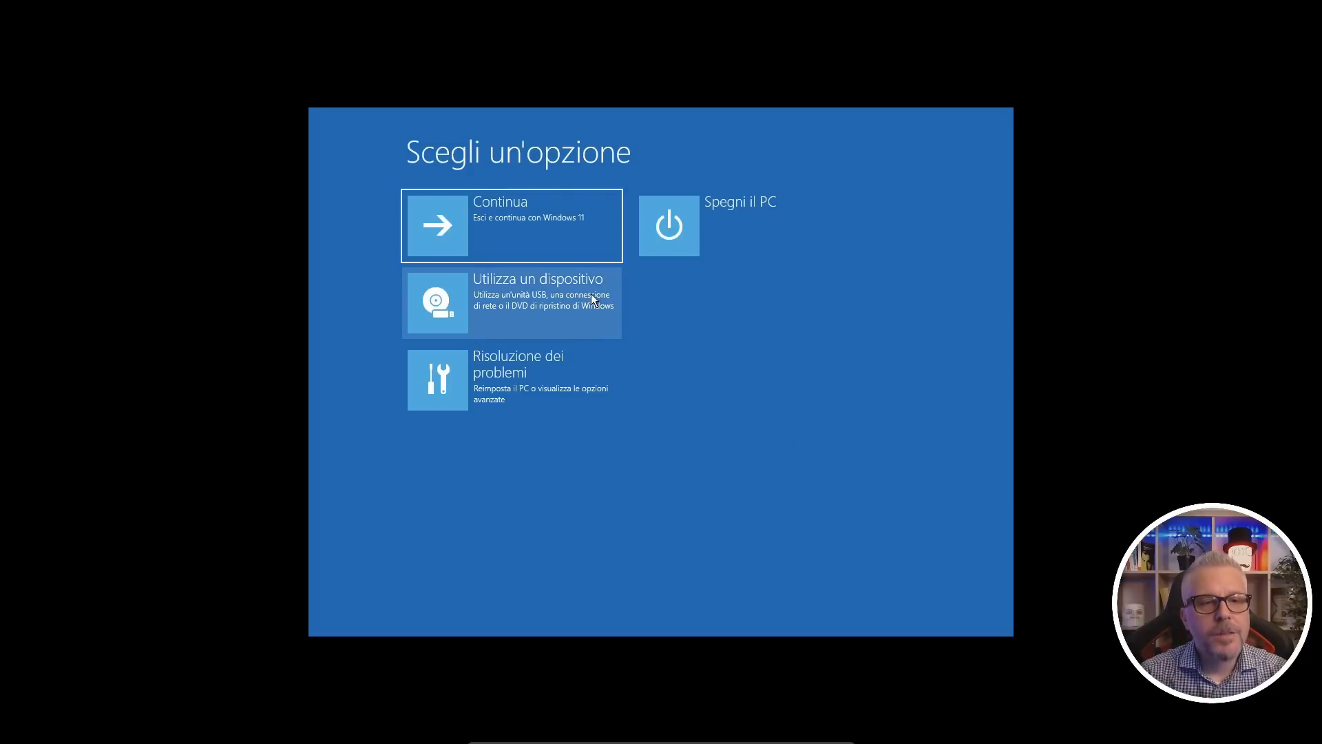
click(542, 293)
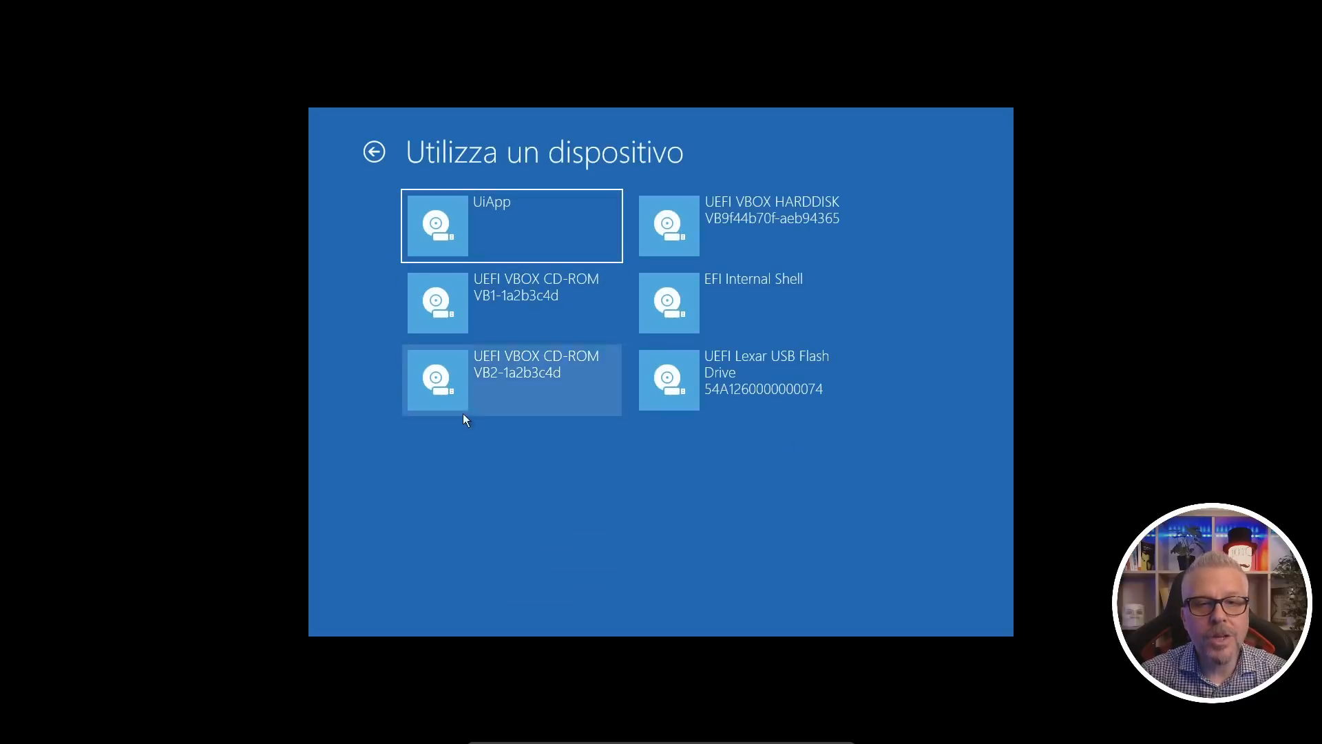
click(707, 409)
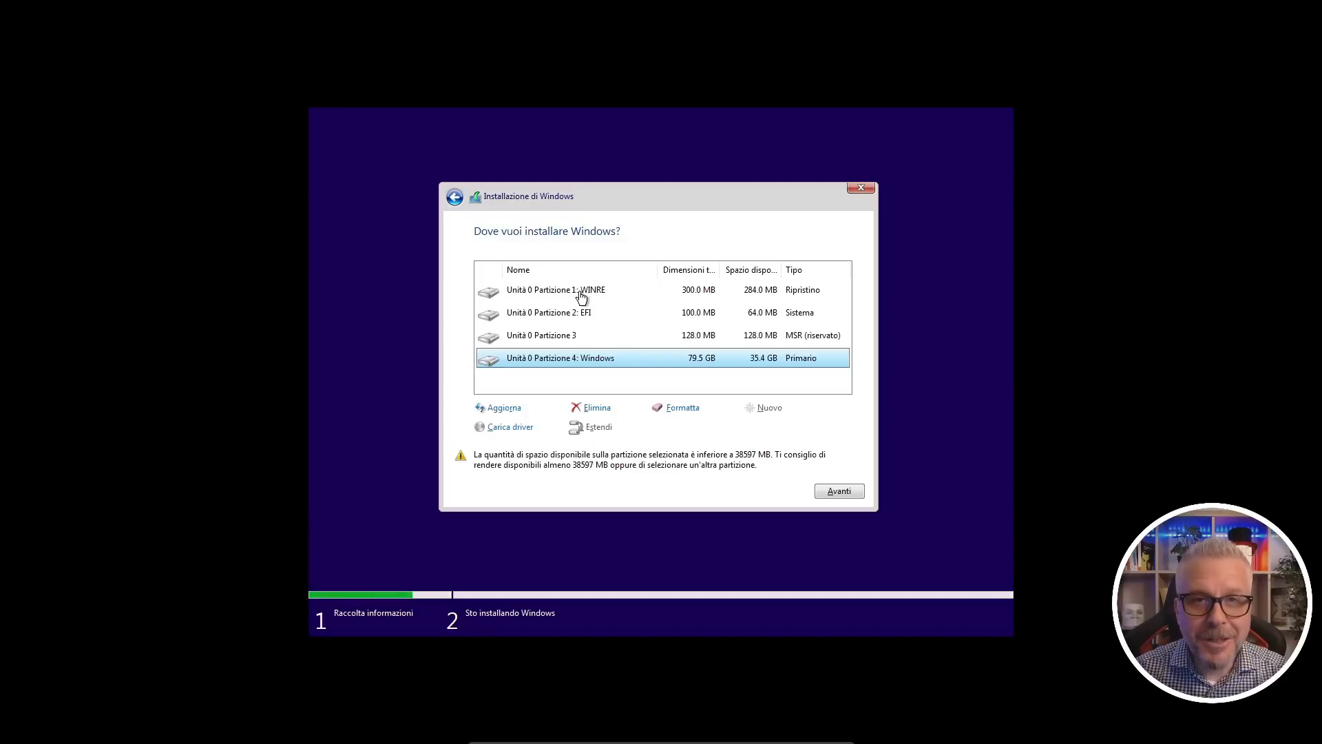
Delete the WINRE recovery, EFI system and MSR reserved partitions from drive 0, accepting the loss of their data
click(580, 297)
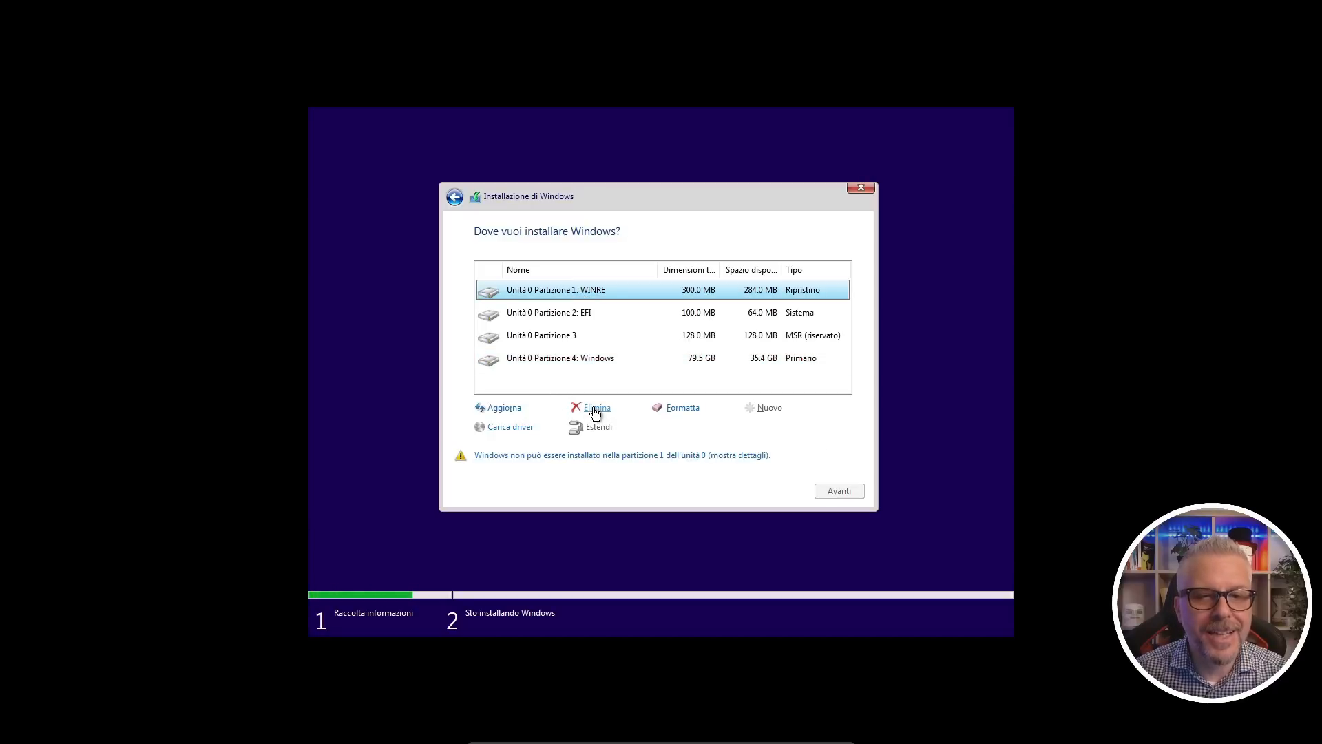
click(596, 411)
click(754, 428)
click(583, 320)
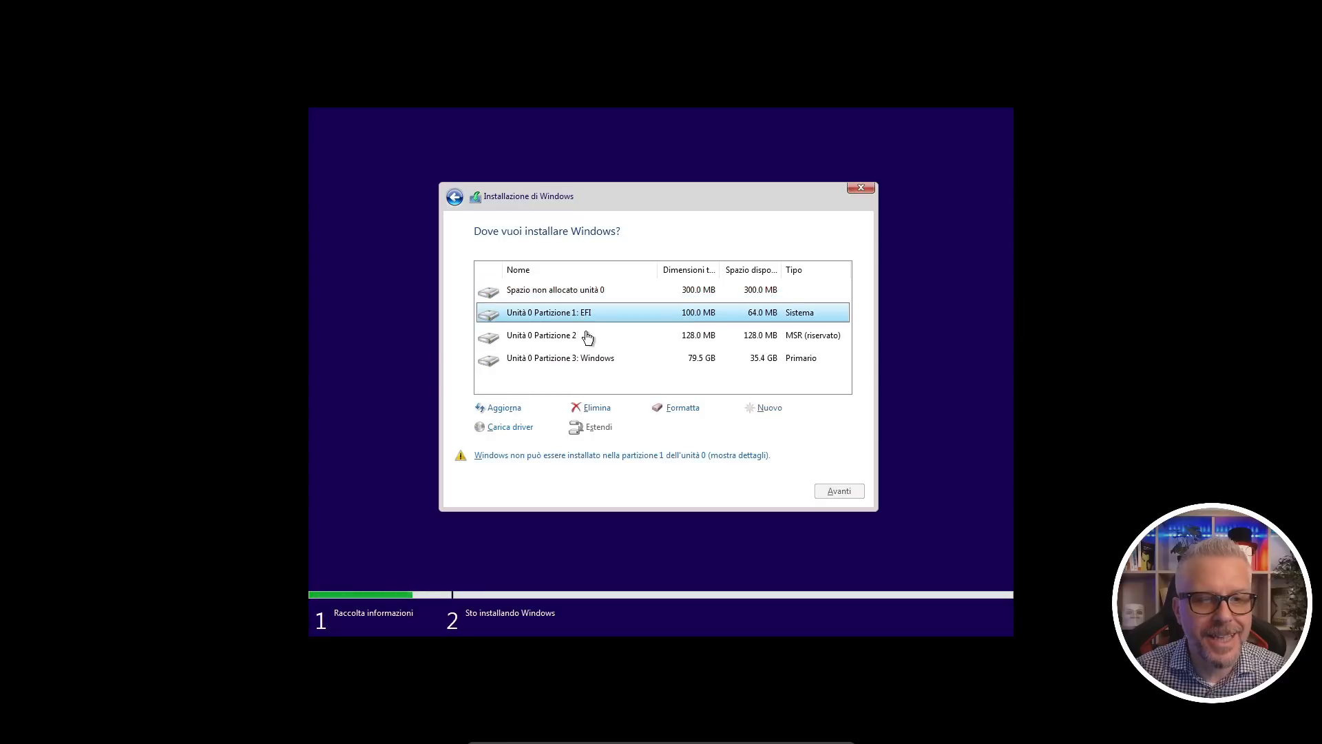
click(593, 411)
click(753, 428)
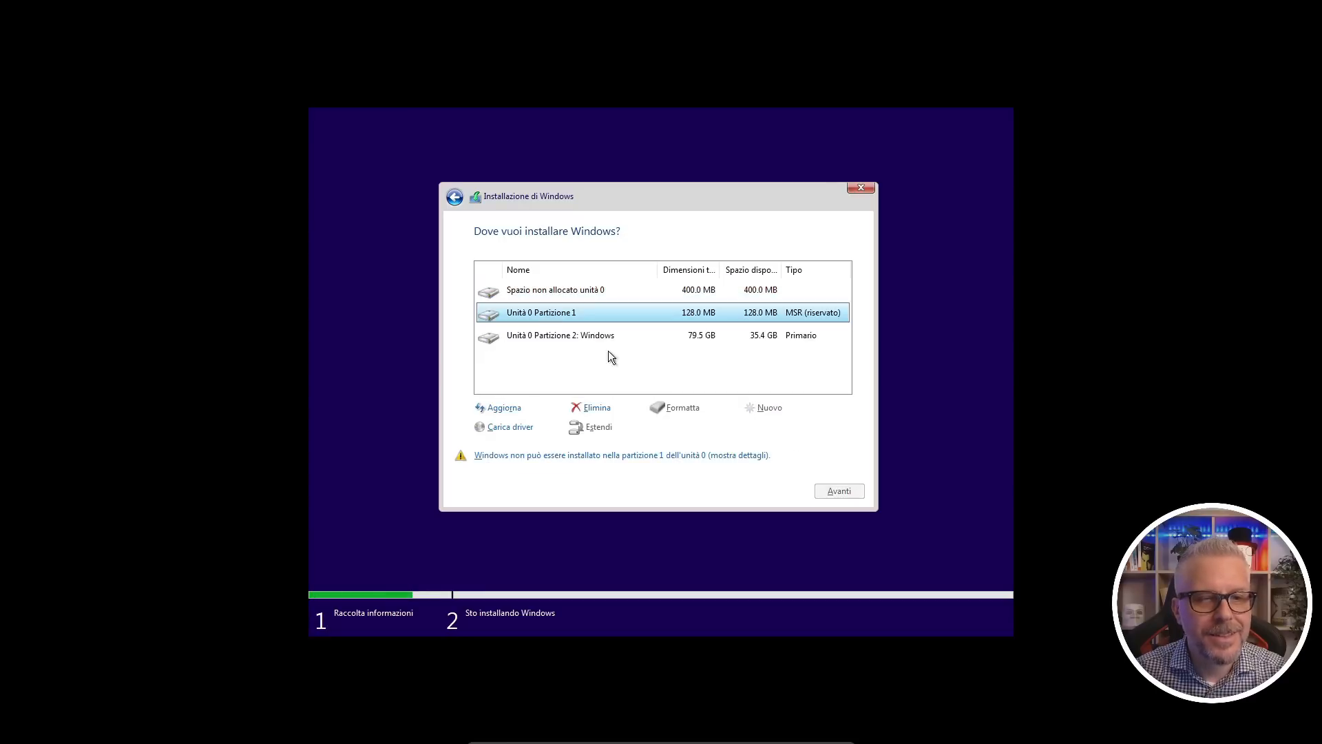
click(595, 411)
click(755, 429)
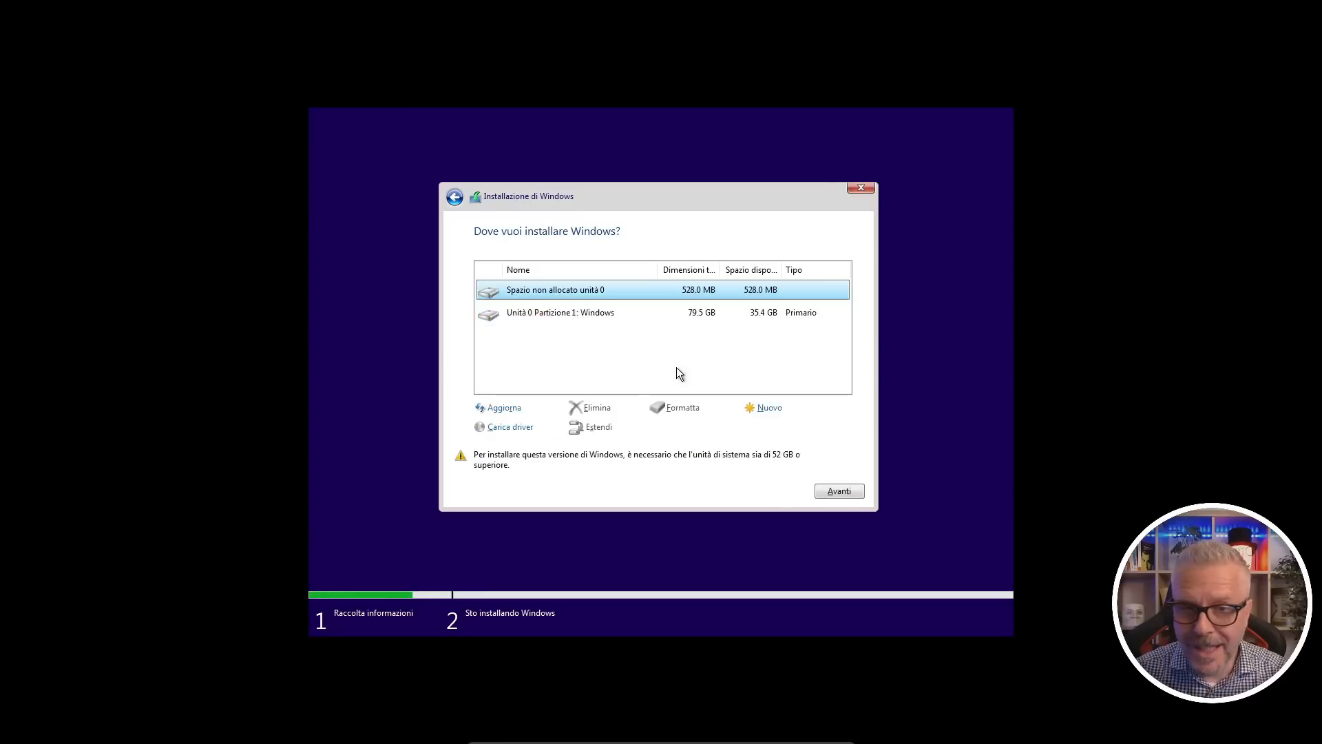
Delete the primary Windows partition as well and start the installation on the unallocated space of drive 0
click(560, 316)
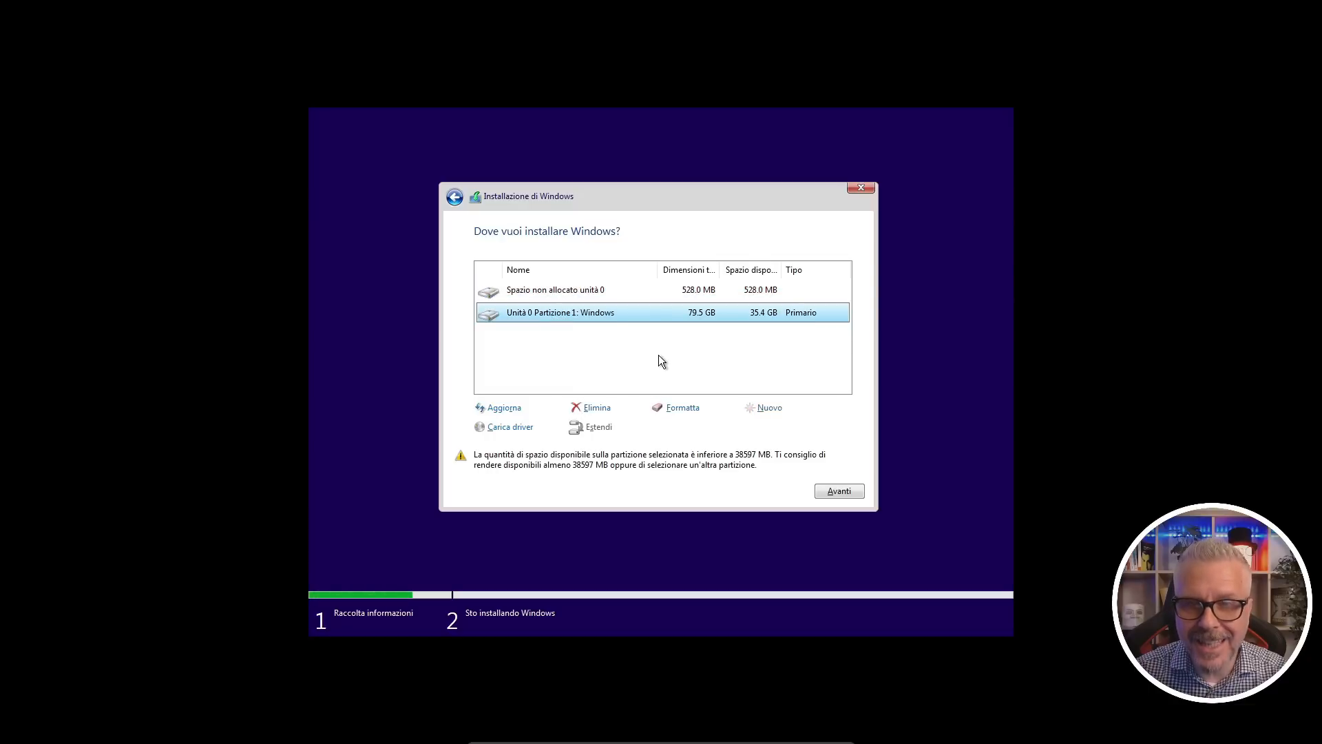
click(595, 409)
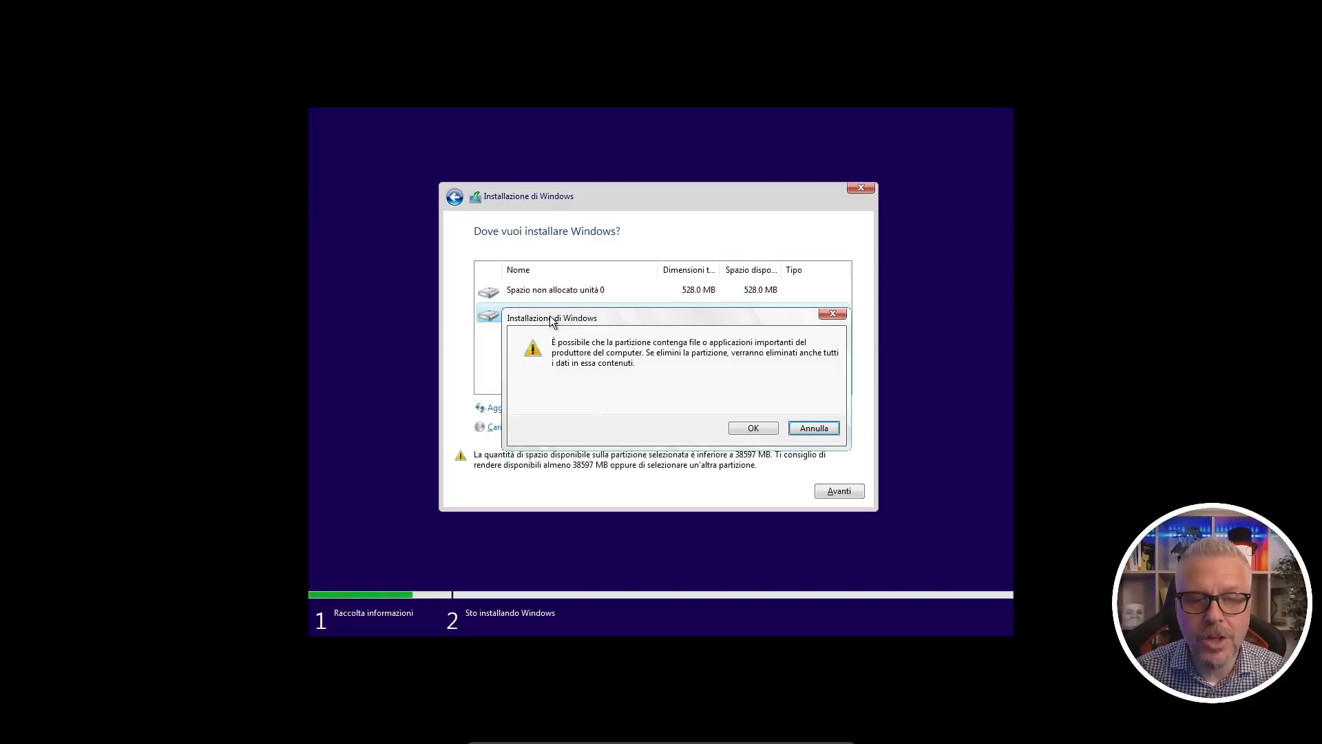
click(754, 428)
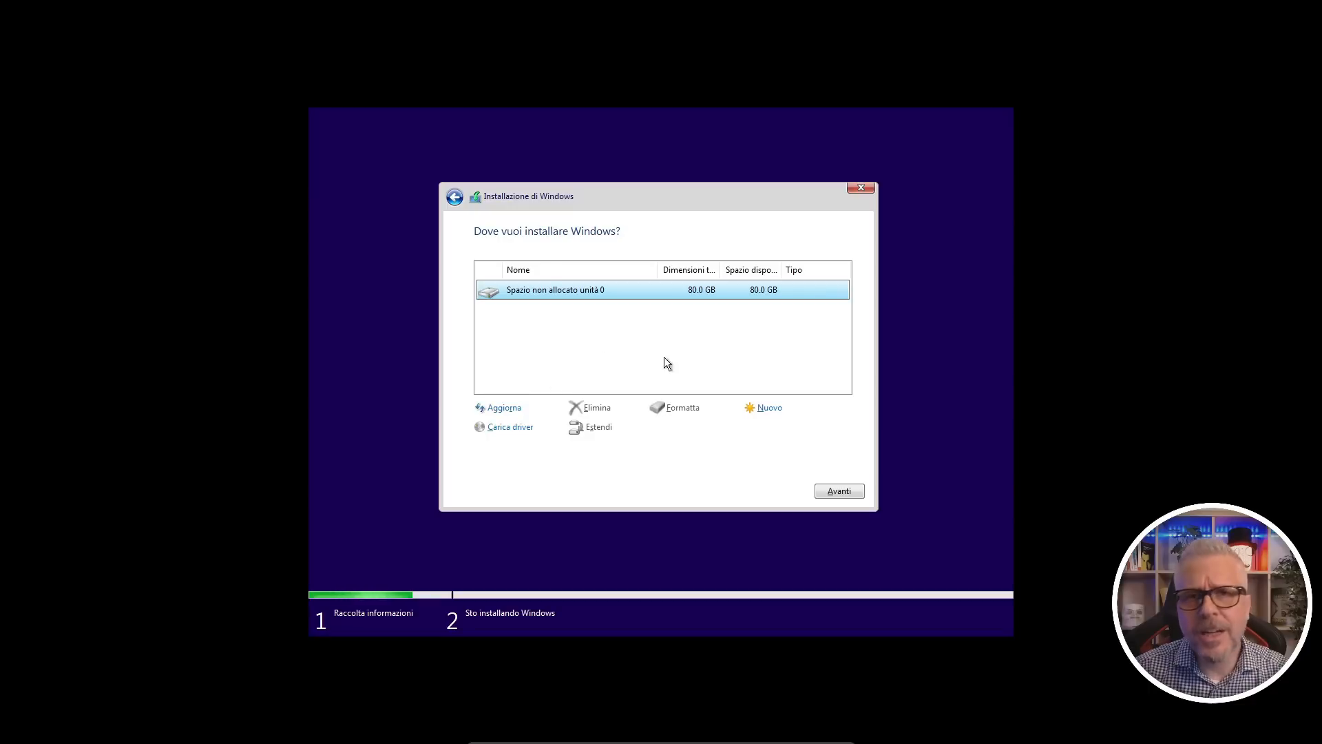
click(837, 489)
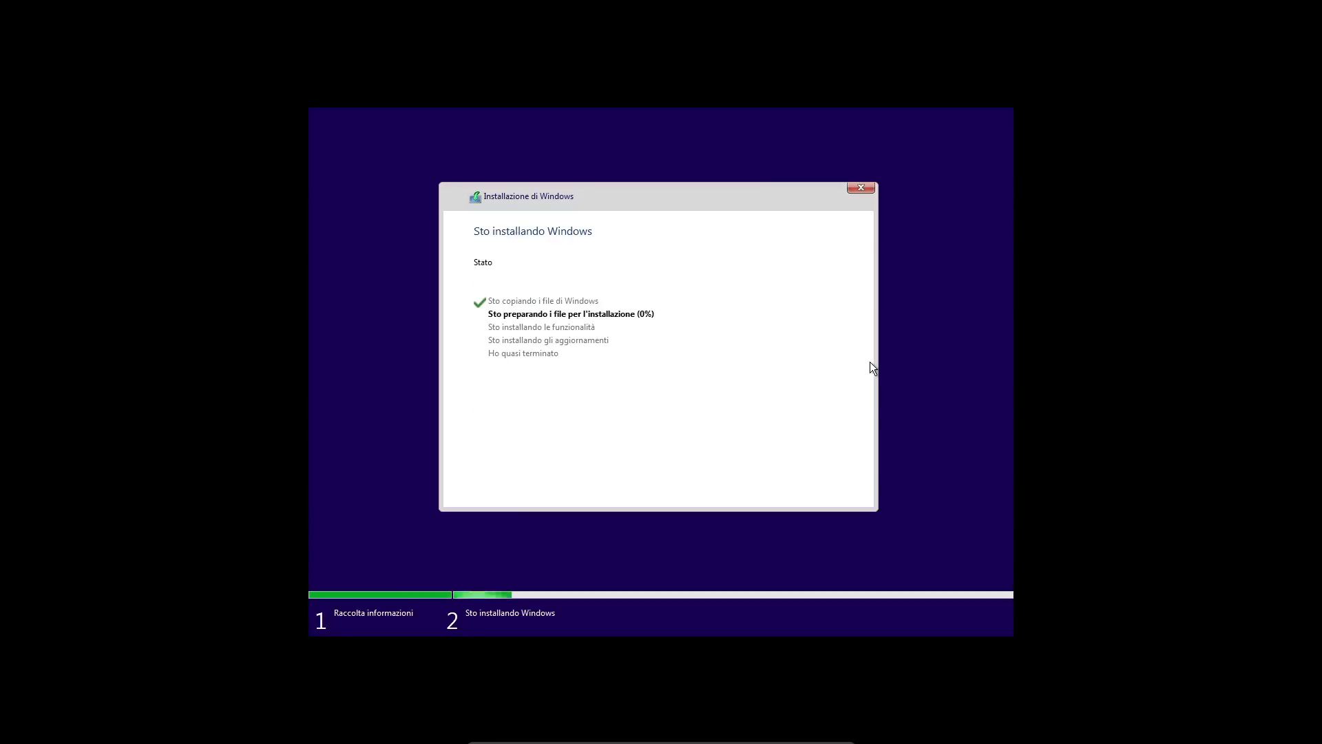